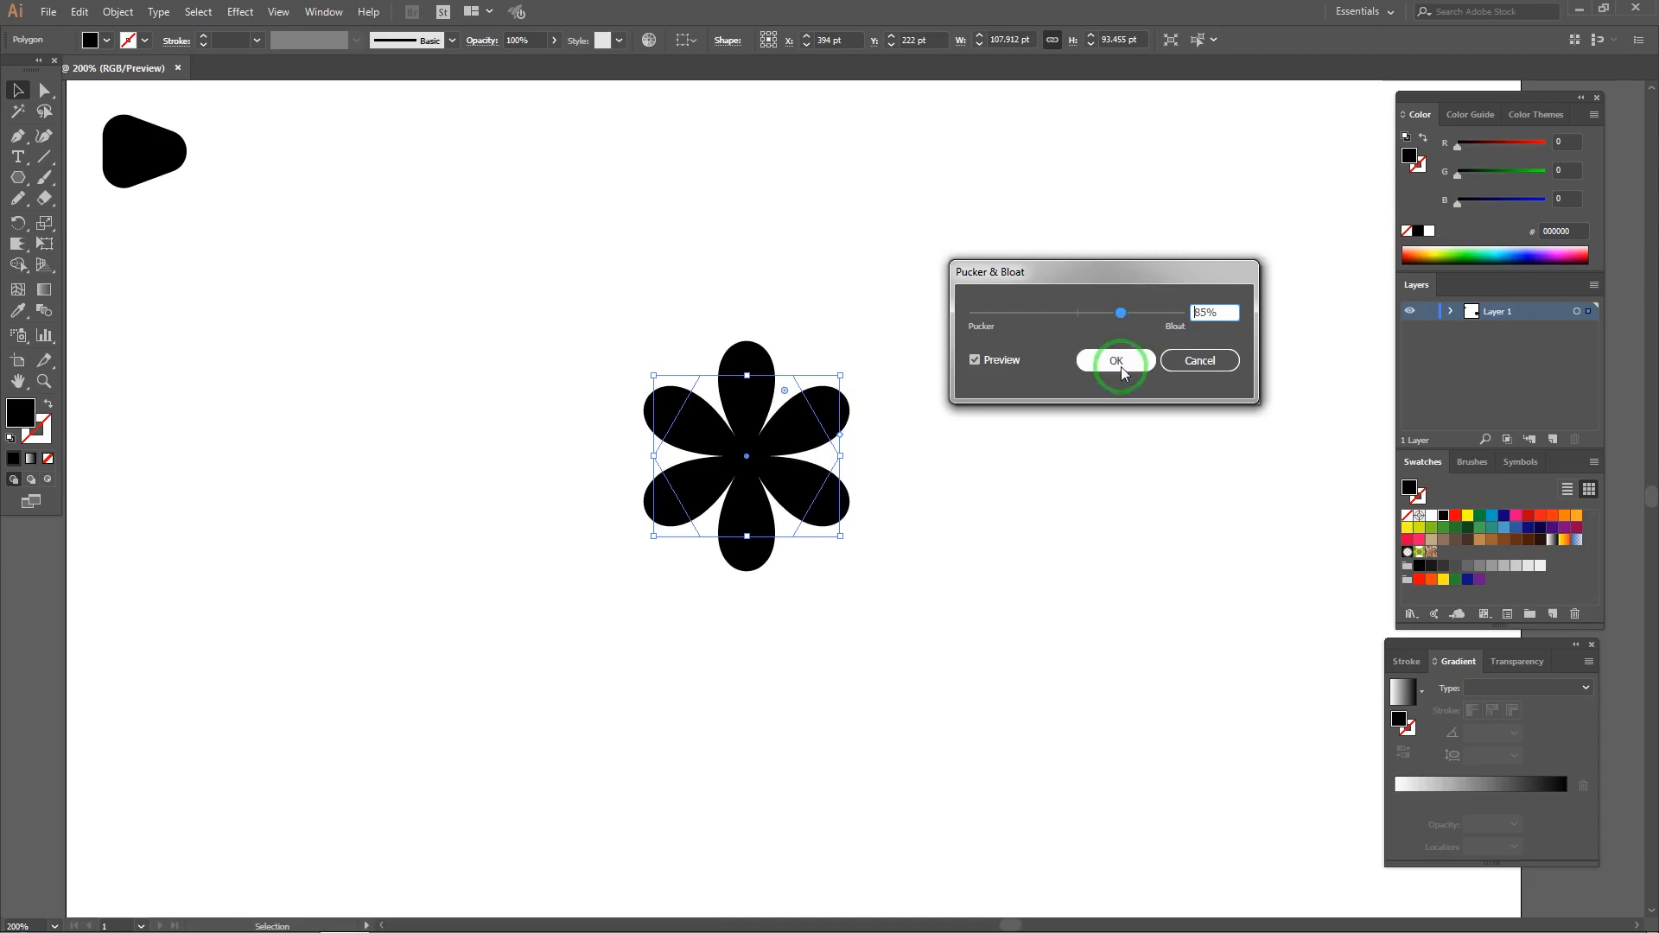
Step: Apply the Pucker & Bloat effect at 85% to turn the polygon into a six-petal flower
left_click(1055, 371)
key("ctrl+minus")
left_click(868, 399)
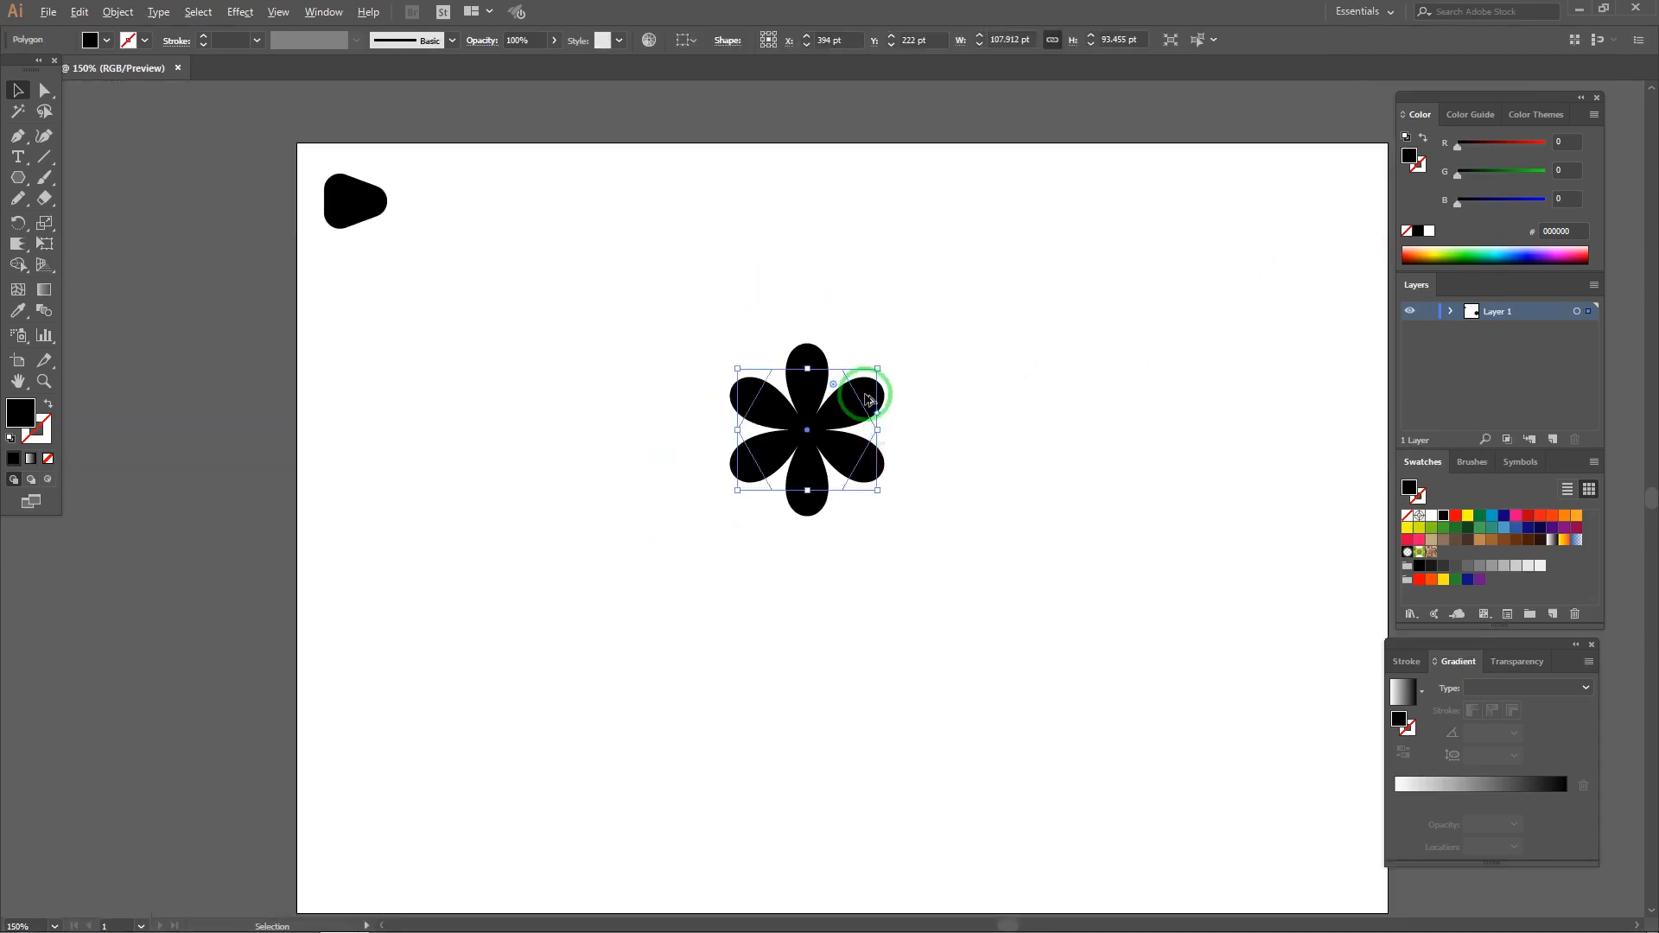
key("ctrl+plus")
Step: Expand the flower's appearance, then scale it down and place it below the rounded triangle
left_click(117, 11)
left_click(178, 218)
left_click_drag(789, 378, 239, 245)
left_click_drag(342, 194, 181, 206)
left_click(334, 251)
left_click_drag(393, 218, 450, 249)
left_click_drag(686, 363, 626, 316)
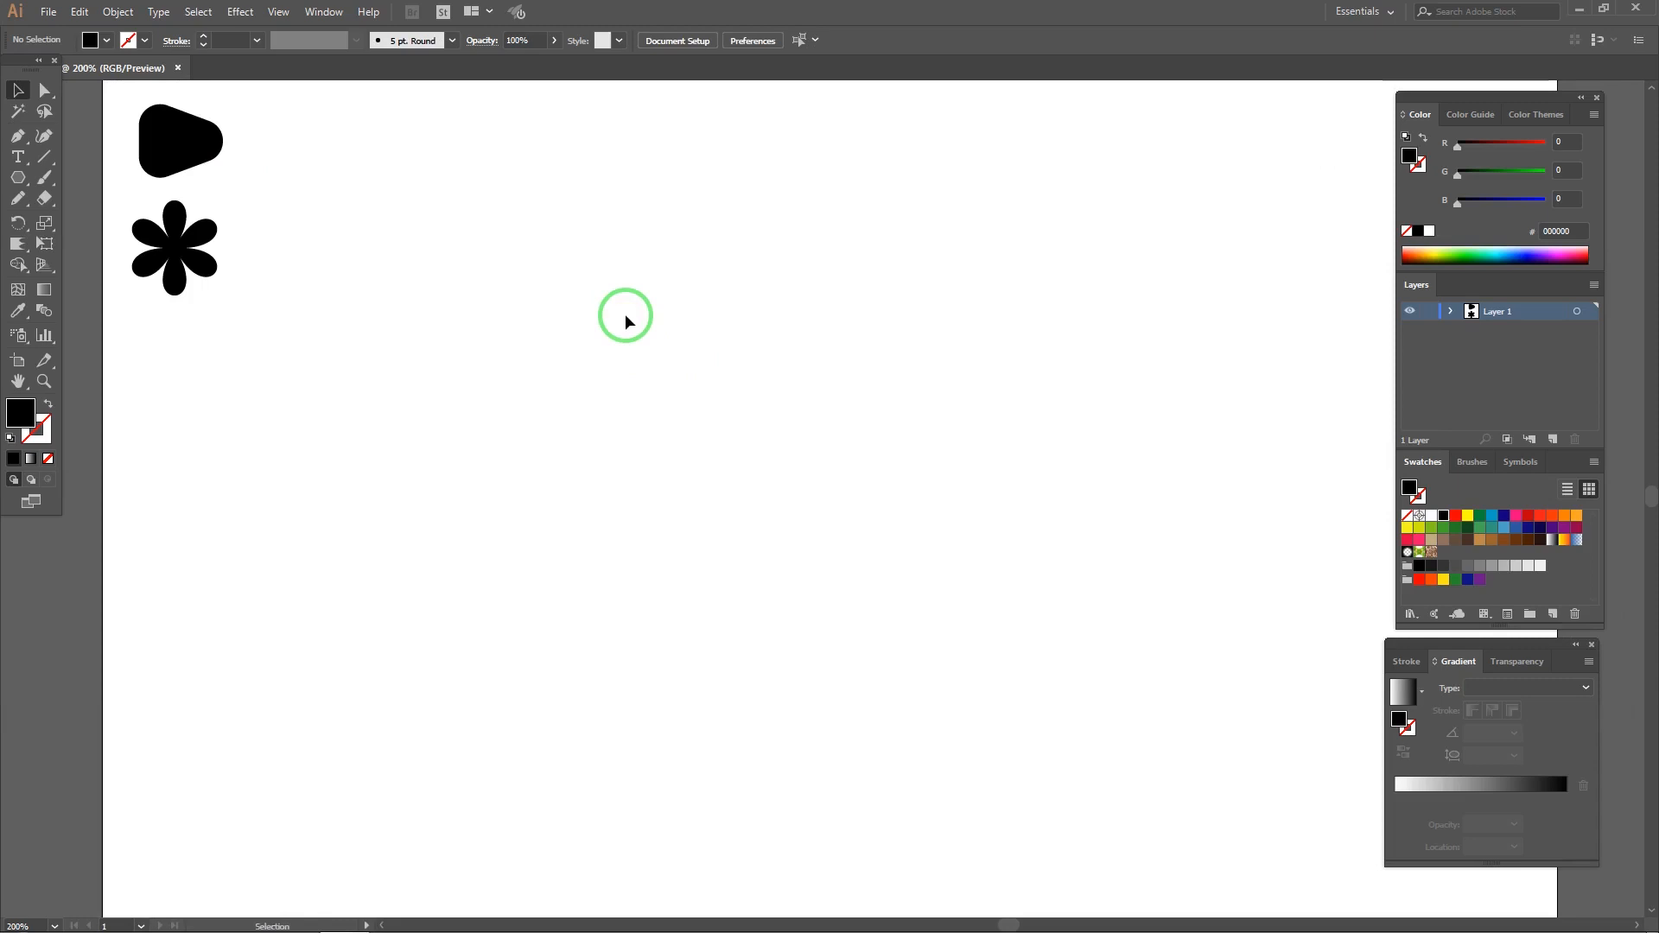
Step: Draw a wide horizontal black ellipse in the middle of the artboard with the Ellipse tool
left_click_drag(18, 177, 113, 219)
left_click_drag(806, 465, 963, 518)
left_click(18, 91)
left_click_drag(874, 446, 846, 434)
left_click(965, 393)
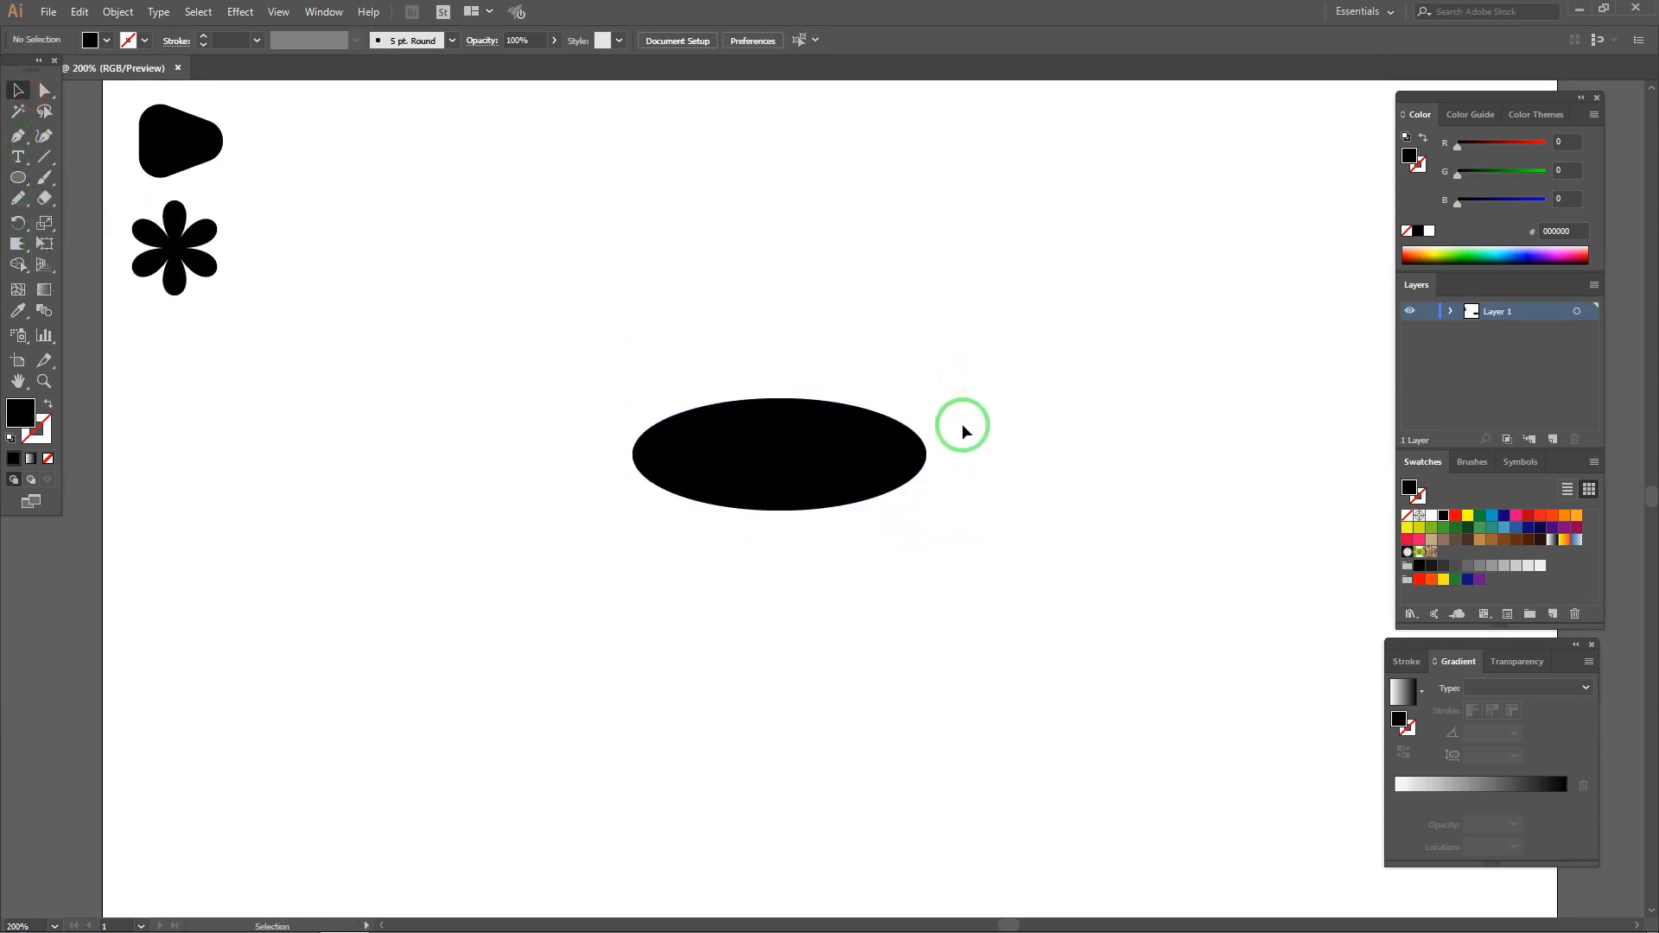
Step: Convert the ellipse's right anchor to a corner and shift its top and bottom anchors to the left
key("a")
left_click_drag(963, 427, 911, 525)
left_click(130, 40)
left_click(749, 367)
left_click_drag(780, 397, 744, 397)
left_click_drag(779, 509, 760, 494)
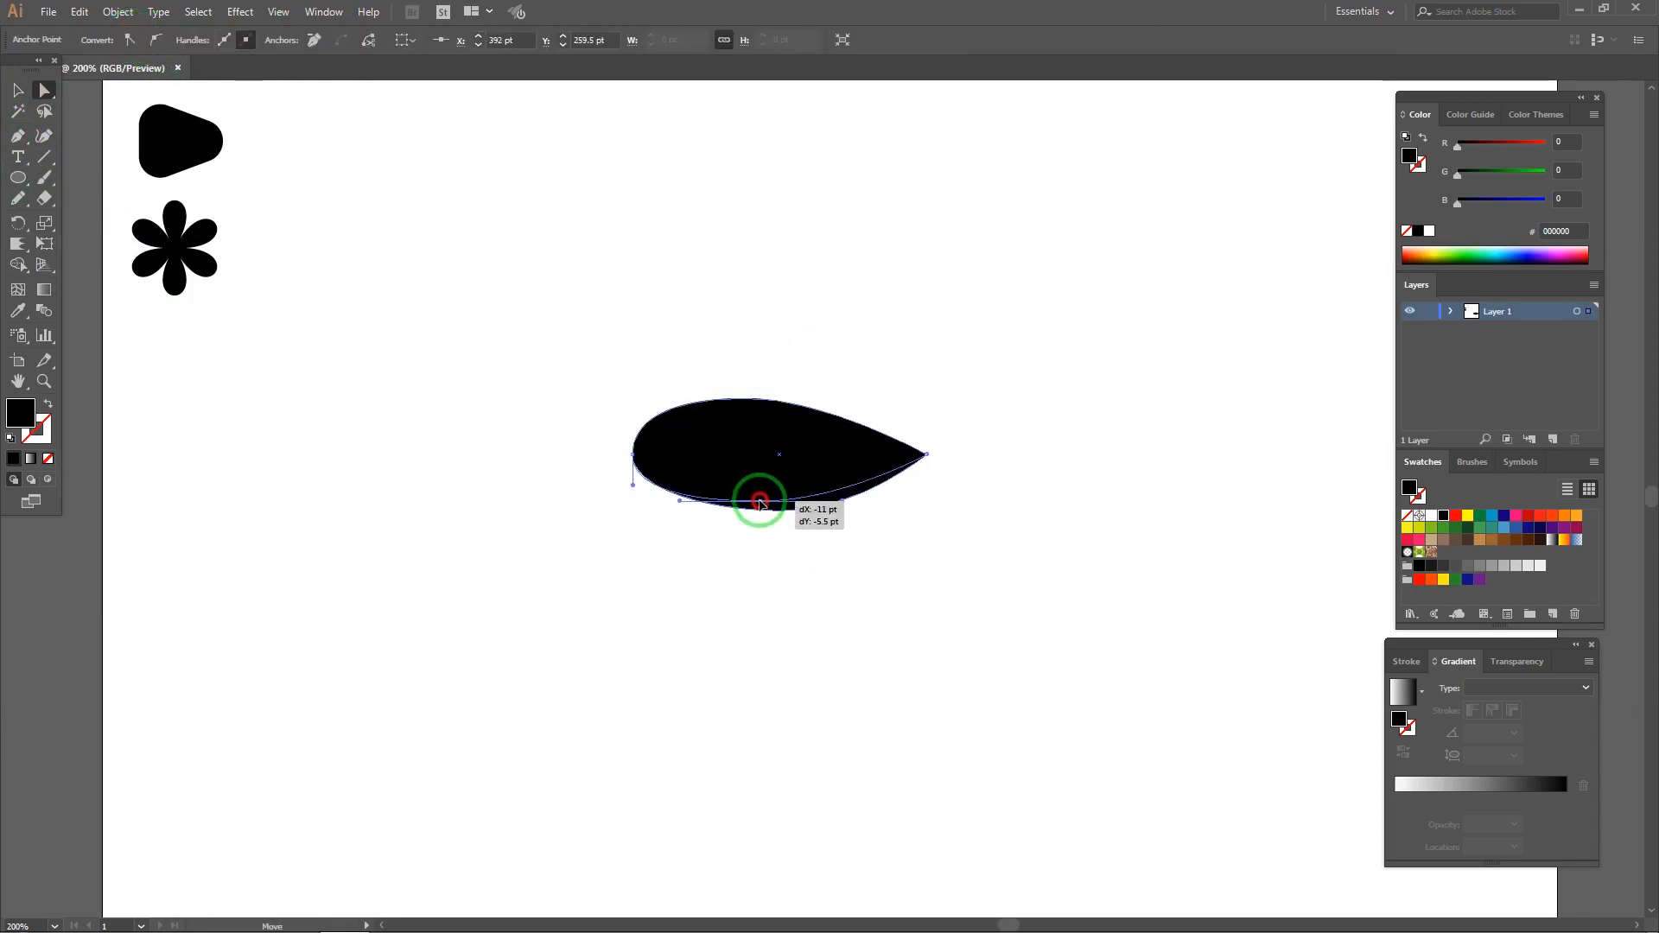
left_click(696, 548)
Step: Turn the shape's left anchor into a pointed tip by bending its two handles inward
scroll(655, 492, "up", 1)
left_click_drag(608, 437, 618, 475)
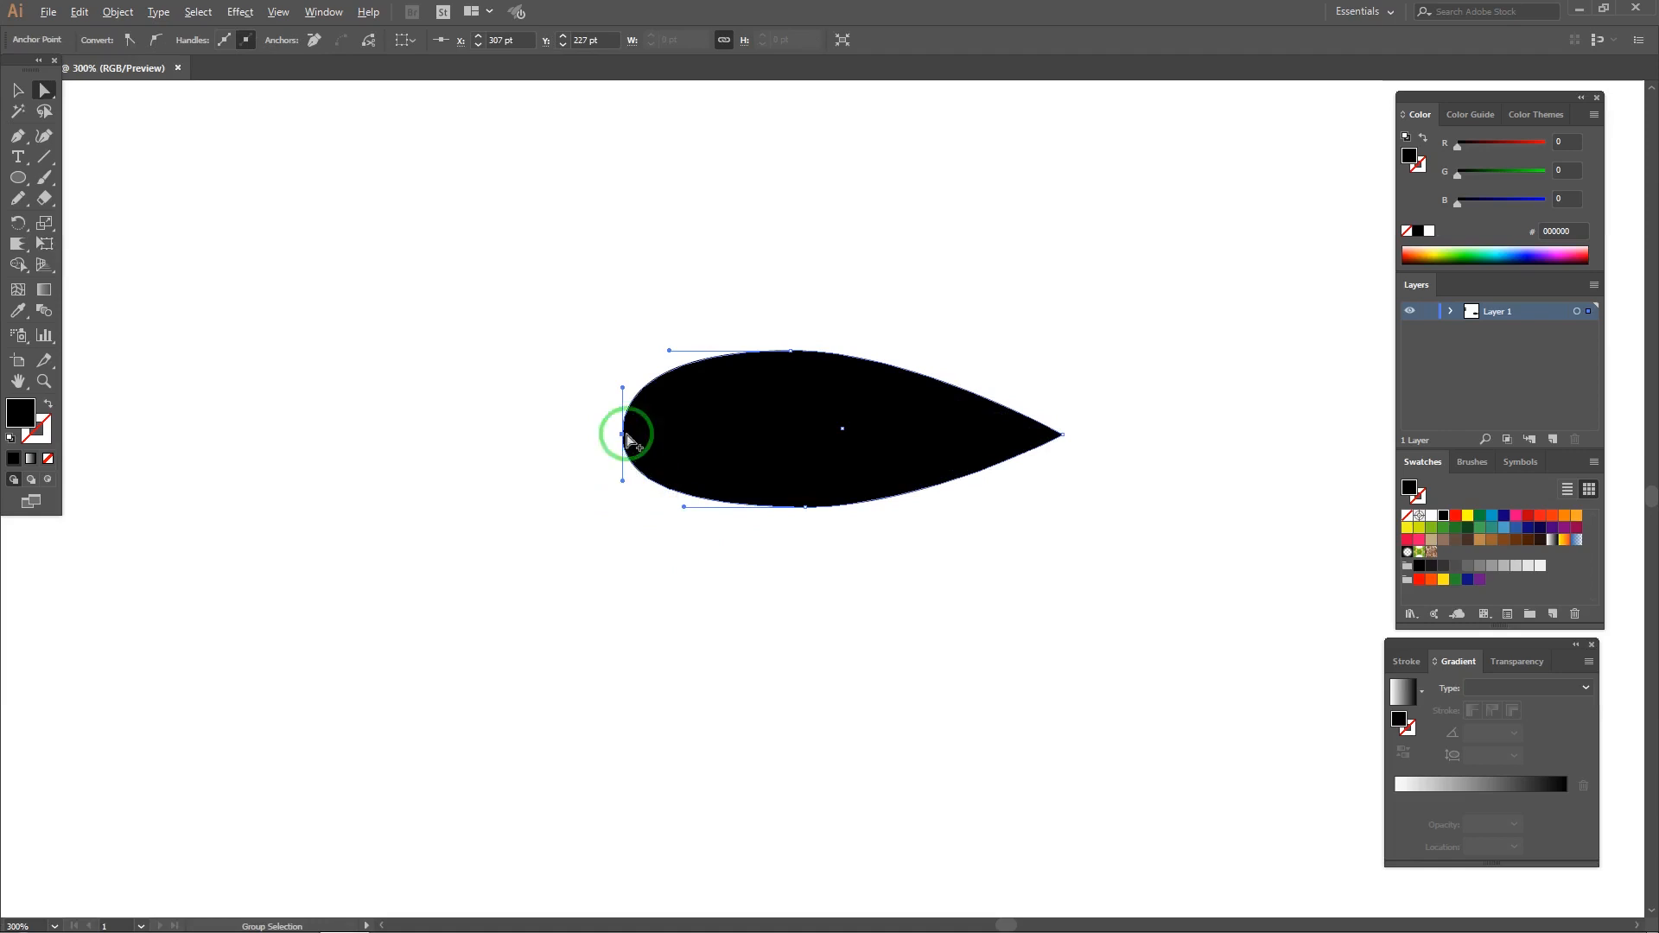
left_click_drag(659, 378, 662, 375)
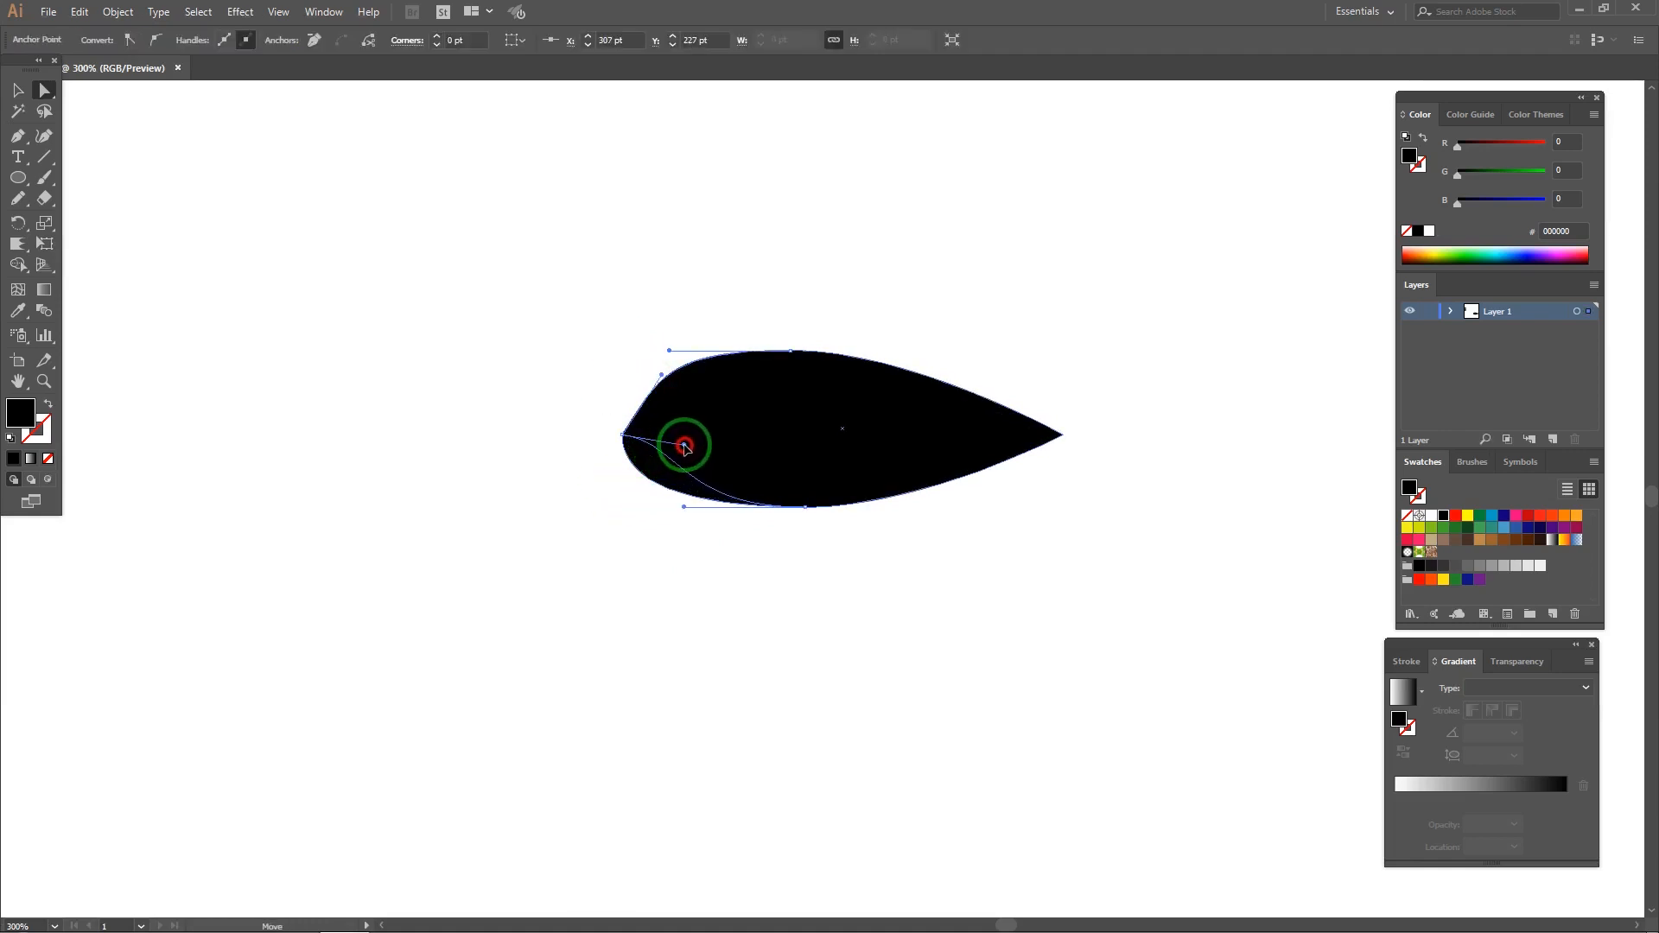
left_click_drag(699, 450, 700, 450)
left_click(555, 350)
left_click_drag(581, 349, 565, 349)
Step: Move the leaf's lower anchor up about 3 pt and shift its upper anchor slightly up and to the right
left_click_drag(1028, 557, 788, 500)
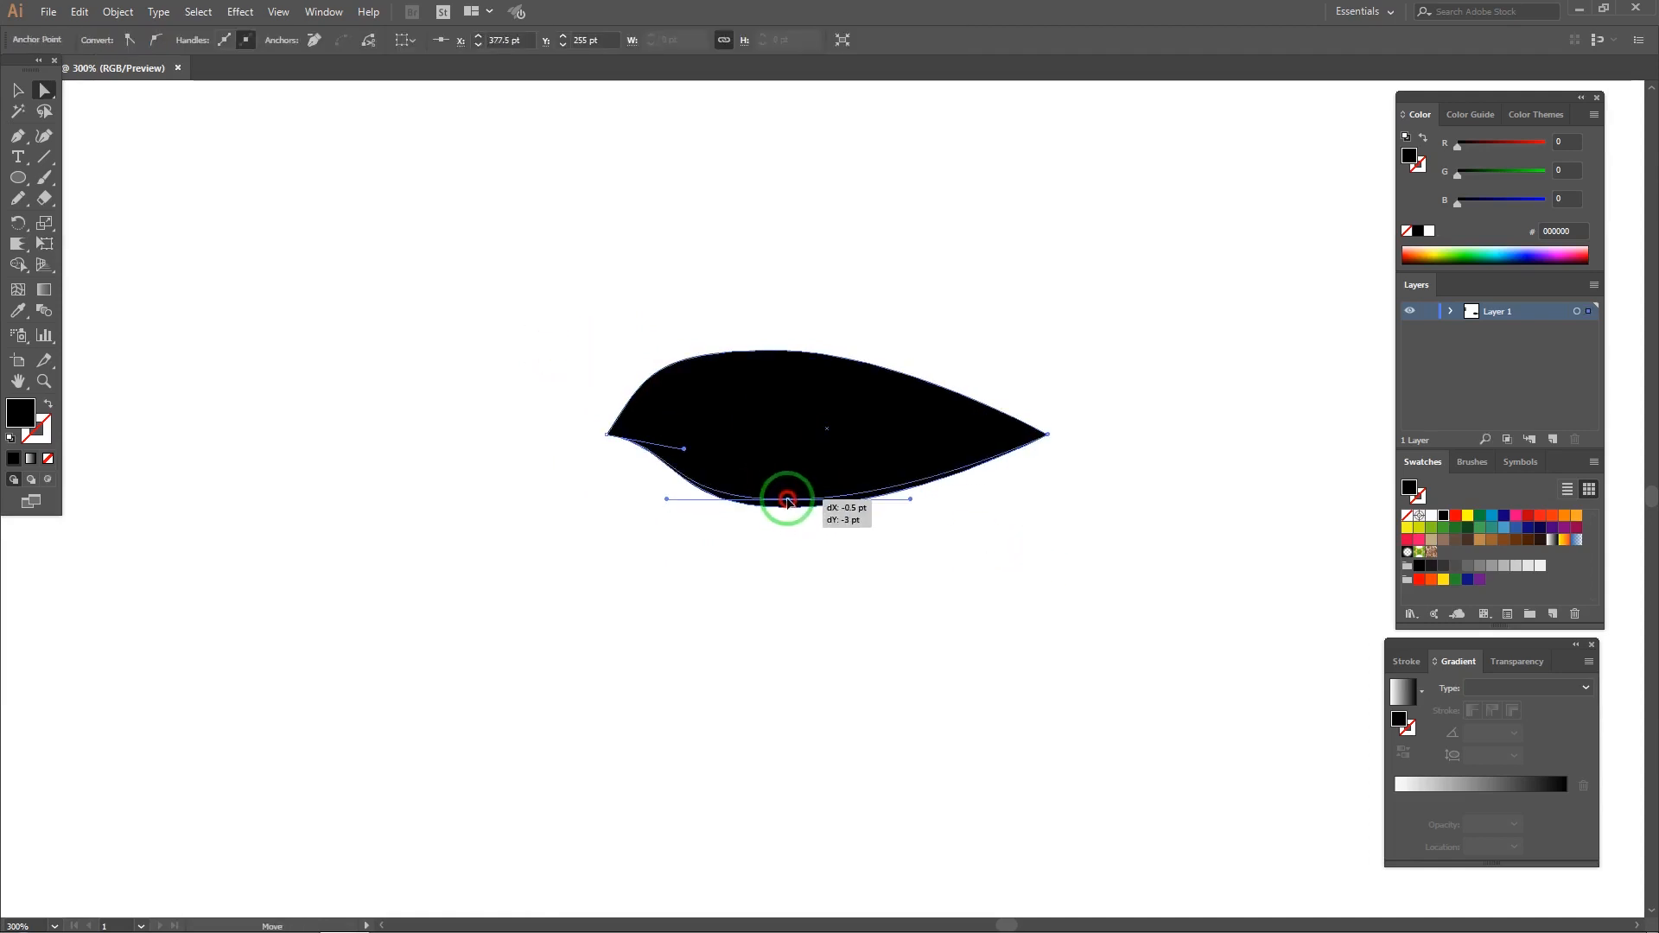
left_click_drag(745, 334, 791, 344)
left_click(747, 293)
key("ctrl+z")
left_click(763, 286)
left_click_drag(763, 286, 734, 366)
scroll(741, 322, "down", 2)
scroll(698, 415, "up", 3)
Step: Extend the leaf's left tip by moving its anchor about 14 pt to the left and 5 pt down
left_click(606, 450)
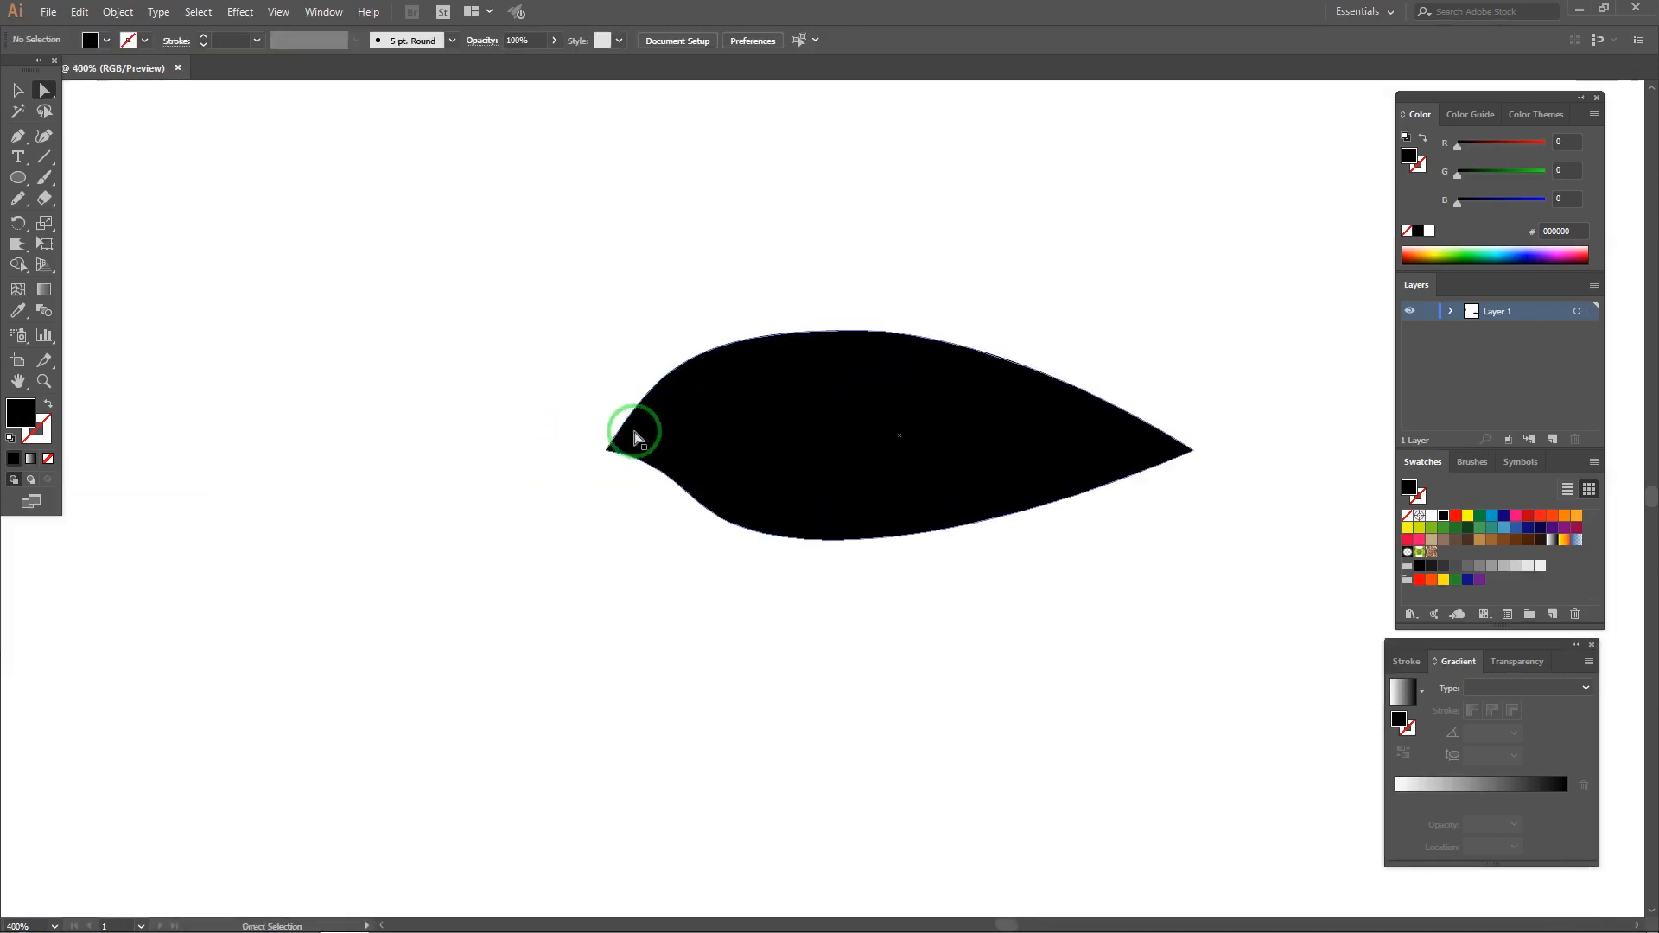
left_click_drag(607, 450, 557, 469)
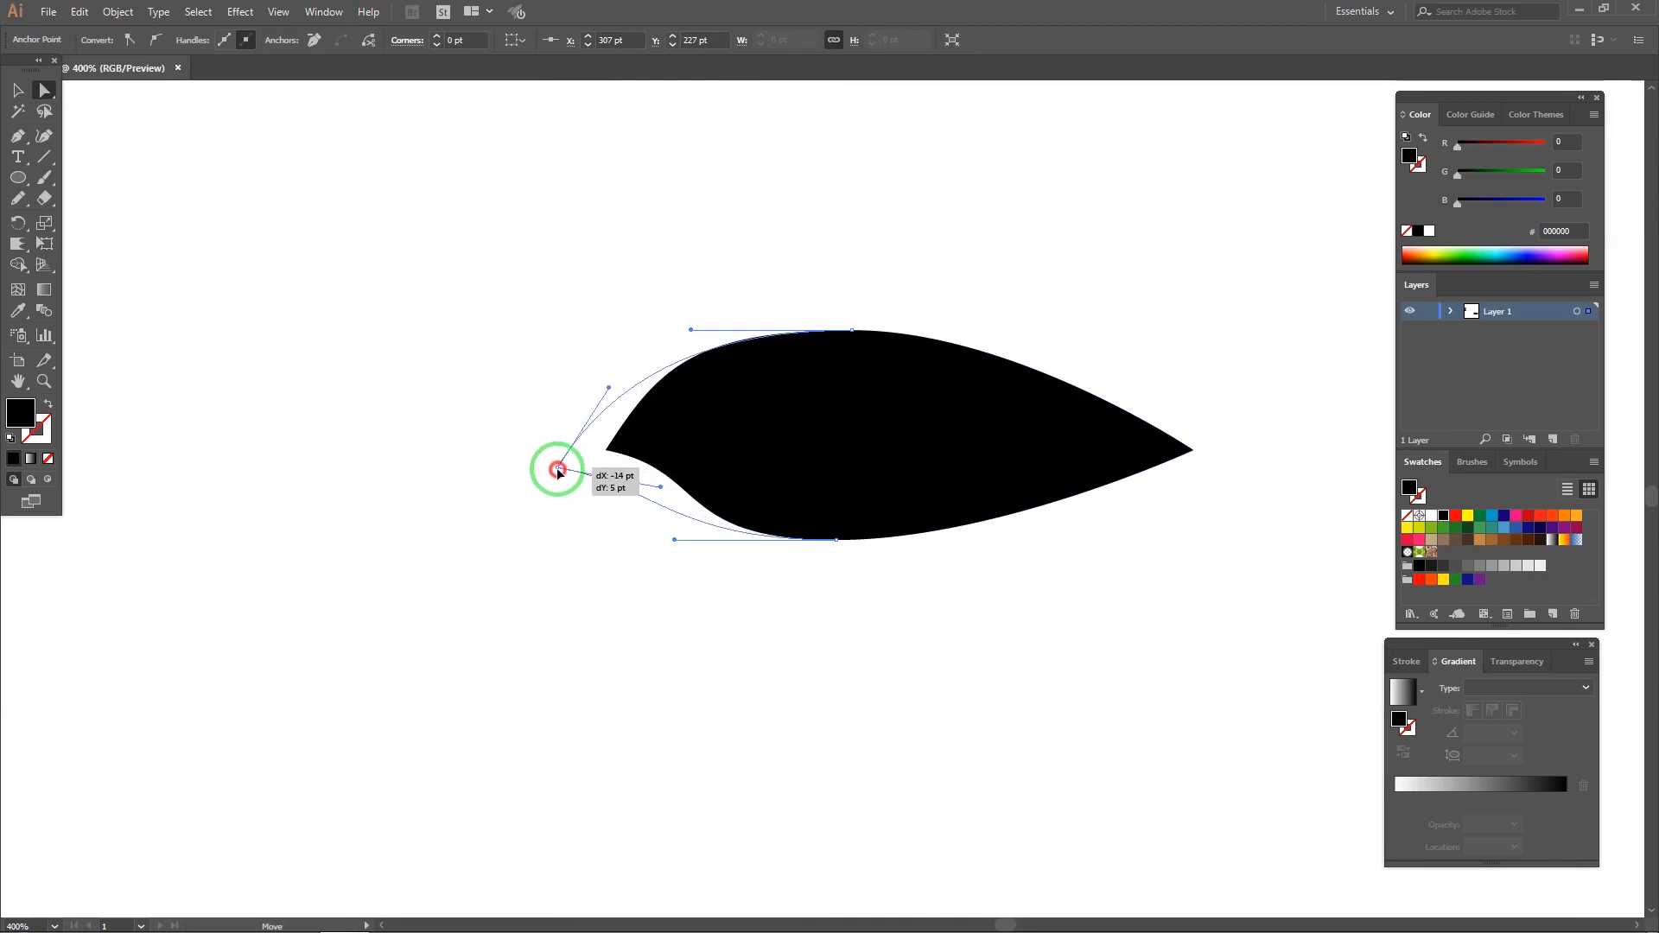
left_click(504, 431)
left_click_drag(908, 503, 893, 519)
Step: Draw a diagonal path about 53 by 47.5 pt across the leaf's lower edge, with a black 1 pt stroke and no fill
left_click_drag(738, 428, 717, 433)
left_click(685, 470)
mouse_move(846, 632)
left_mouse_down()
mouse_move(941, 645)
mouse_move(926, 666)
mouse_move(870, 633)
left_mouse_up()
left_click(685, 468)
key("v")
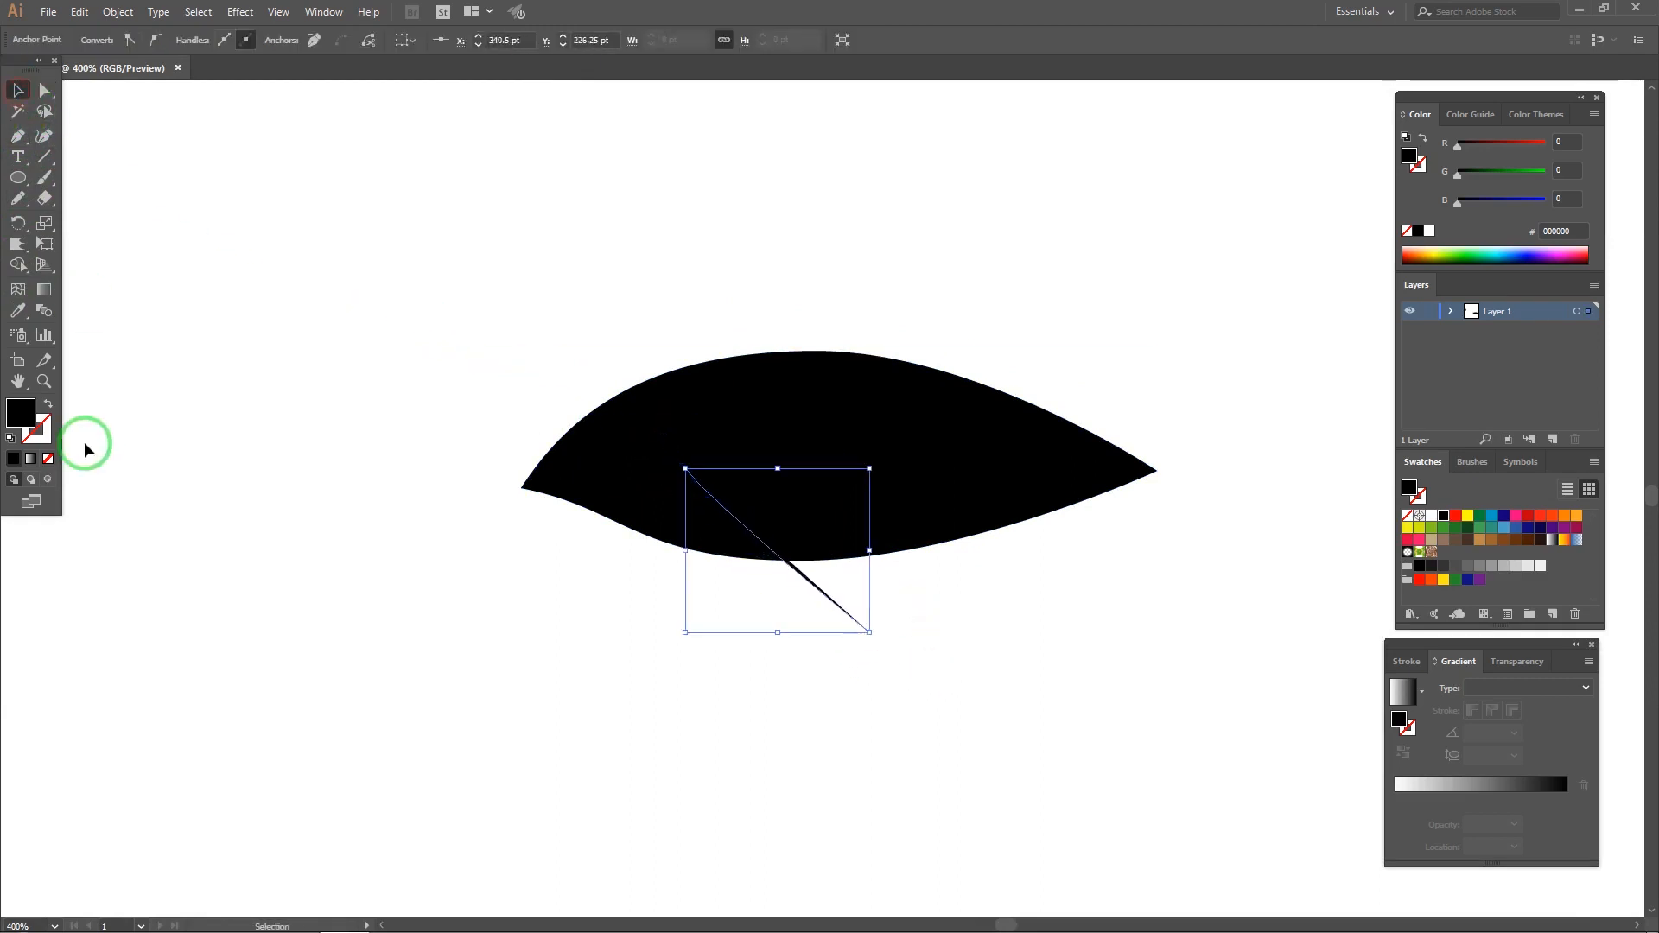
left_click(248, 359)
left_click(856, 622)
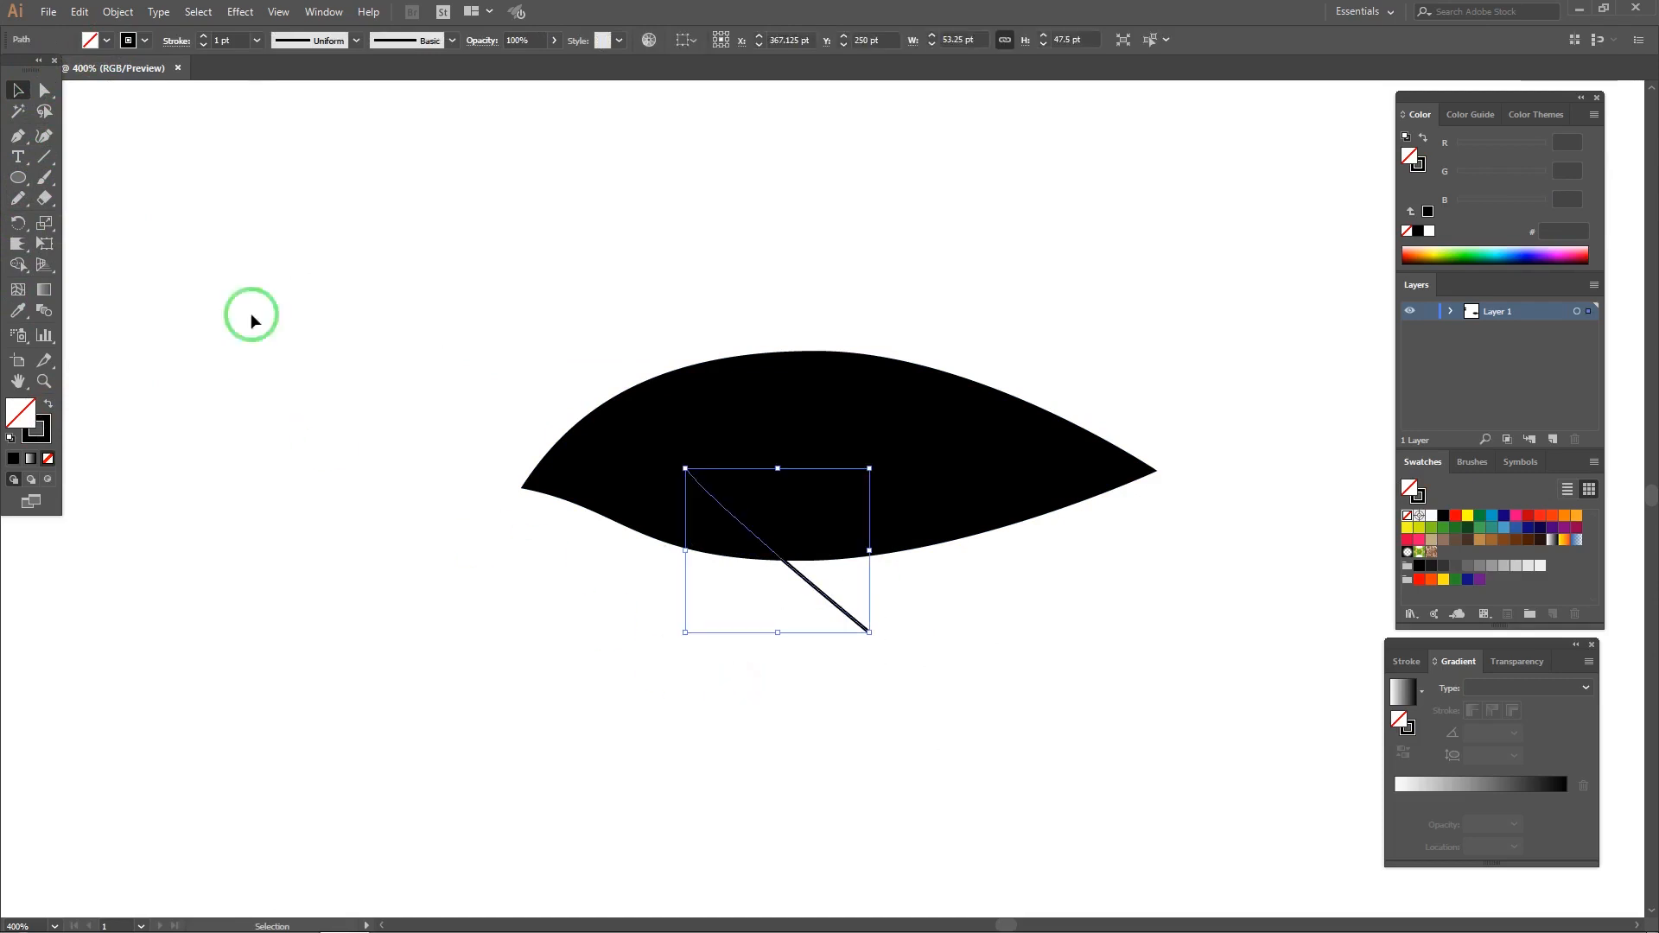
Step: Give the diagonal path a white stroke, a tapered width profile and an 11 pt stroke weight
left_click(134, 41)
left_click(35, 70)
left_click(356, 41)
left_click(304, 174)
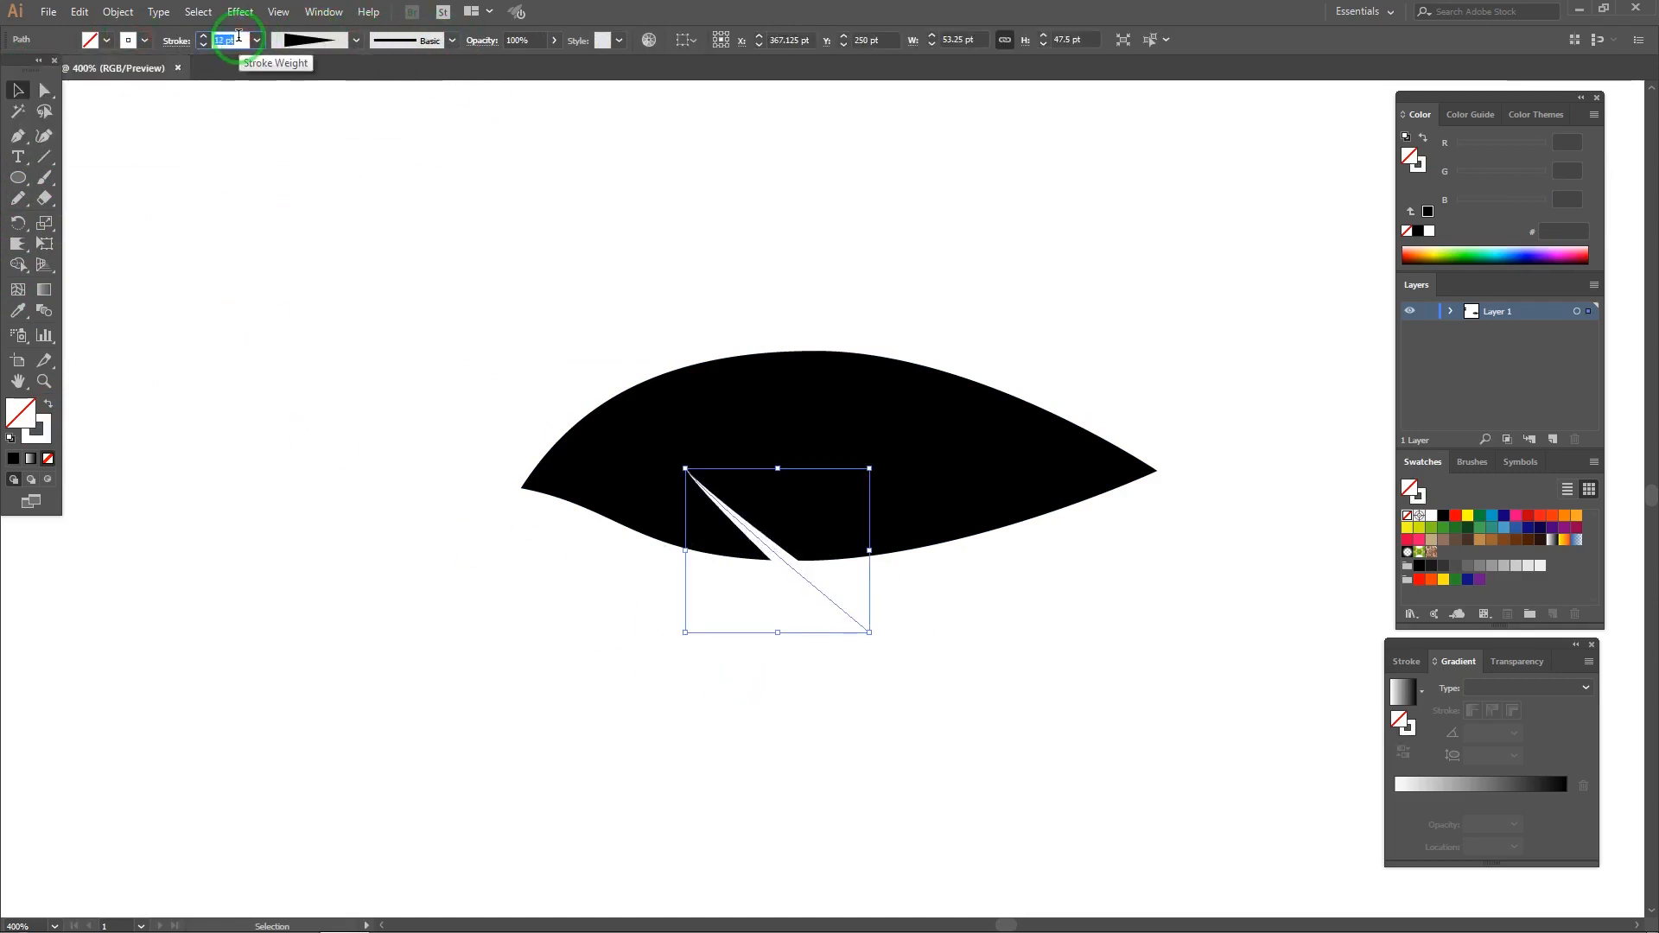
key("Down")
Step: Reflect the white tapered stroke and move it over the leaf's upper-left edge
right_click(748, 491)
mouse_move(830, 745)
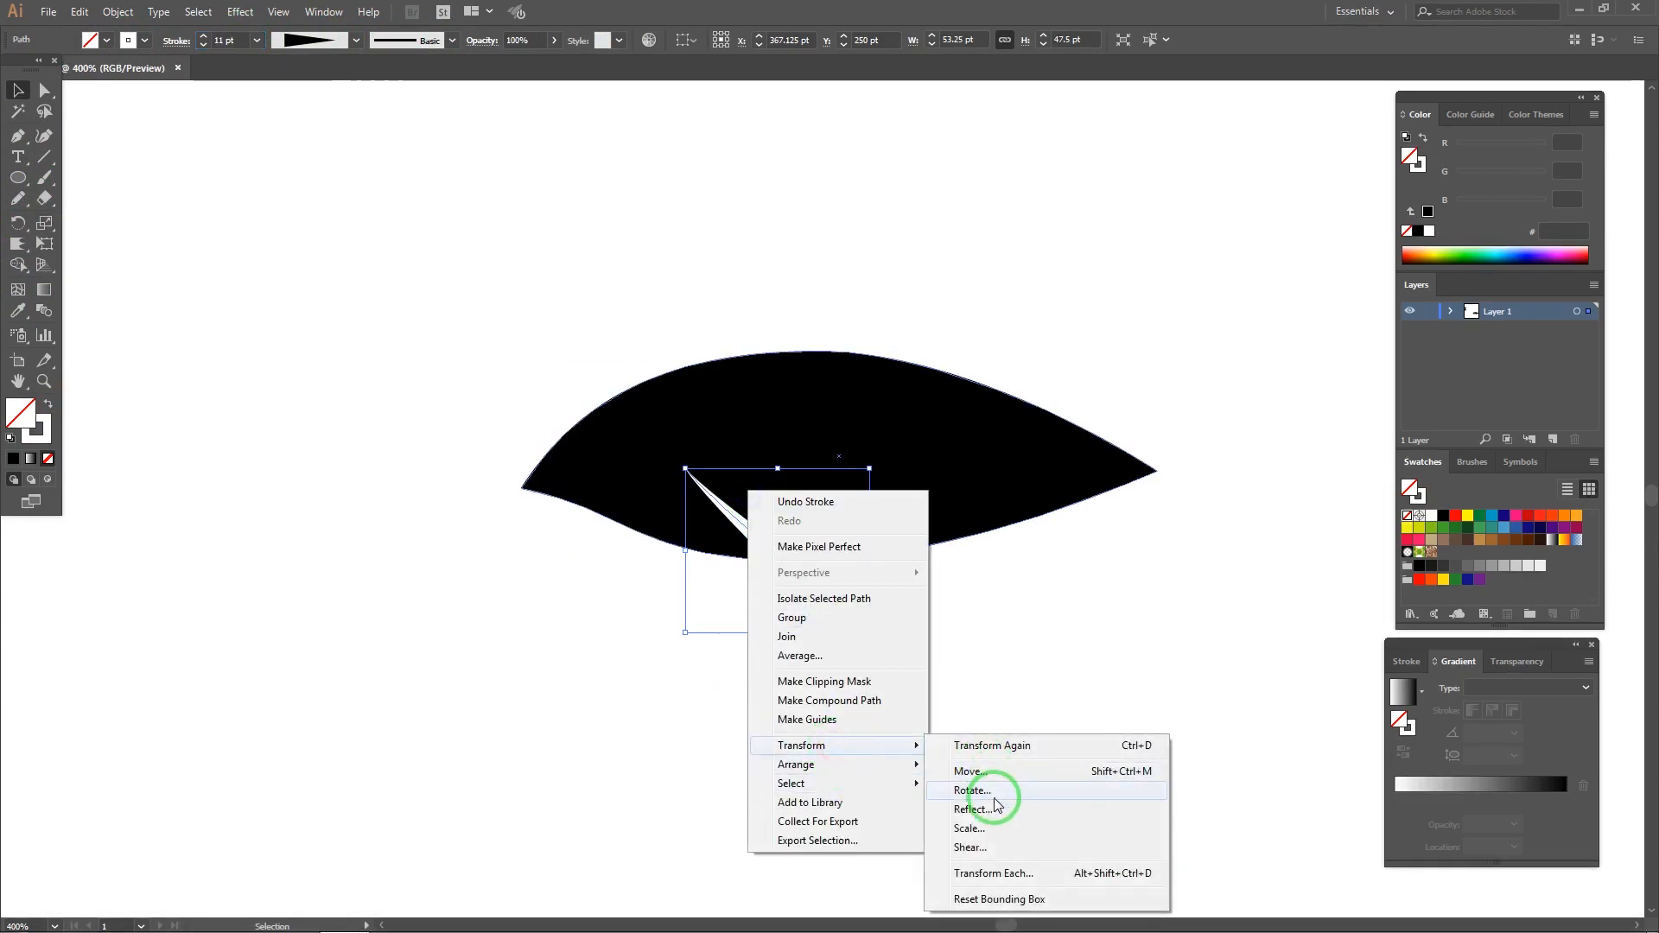
left_click(986, 809)
left_click(1074, 614)
mouse_move(889, 641)
left_mouse_down()
mouse_move(714, 674)
mouse_move(754, 540)
mouse_move(704, 500)
mouse_move(617, 348)
left_mouse_up()
Step: Reflect the stroke across the vertical axis and rotate it so it cuts down into the leaf's upper edge
right_click(617, 347)
mouse_move(791, 612)
left_click(843, 666)
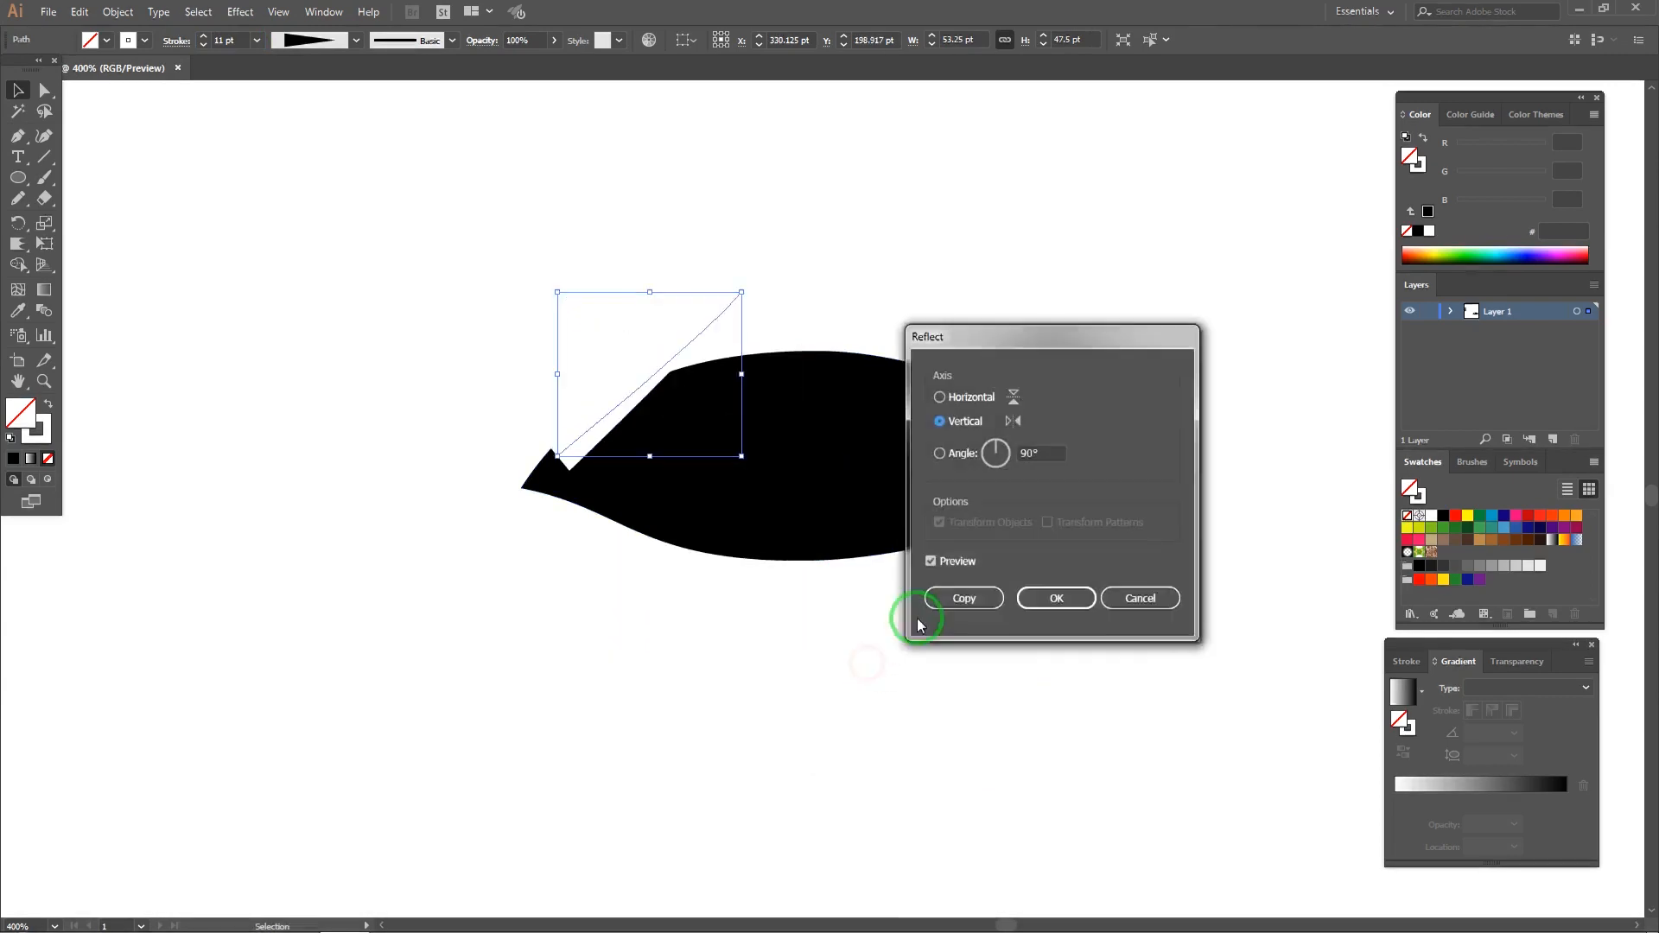
key("Return")
left_click(749, 290)
left_click(707, 333)
left_click_drag(747, 286, 751, 462)
left_click_drag(626, 352, 666, 385)
Step: Duplicate and arrange the white strokes as two cuts in the leaf's upper edge and two in the lower edge
left_click_drag(793, 499, 826, 585)
left_click_drag(907, 693, 815, 526)
left_click(1002, 594)
left_click_drag(1002, 595, 856, 629)
left_click(705, 569)
left_click_drag(706, 569, 867, 581)
left_click(1004, 592)
Step: Select the leaf with its four white strokes and expand their appearance into filled shapes
scroll(981, 593, "down", 1)
left_click_drag(530, 334, 1015, 688)
left_click(118, 11)
left_click(170, 216)
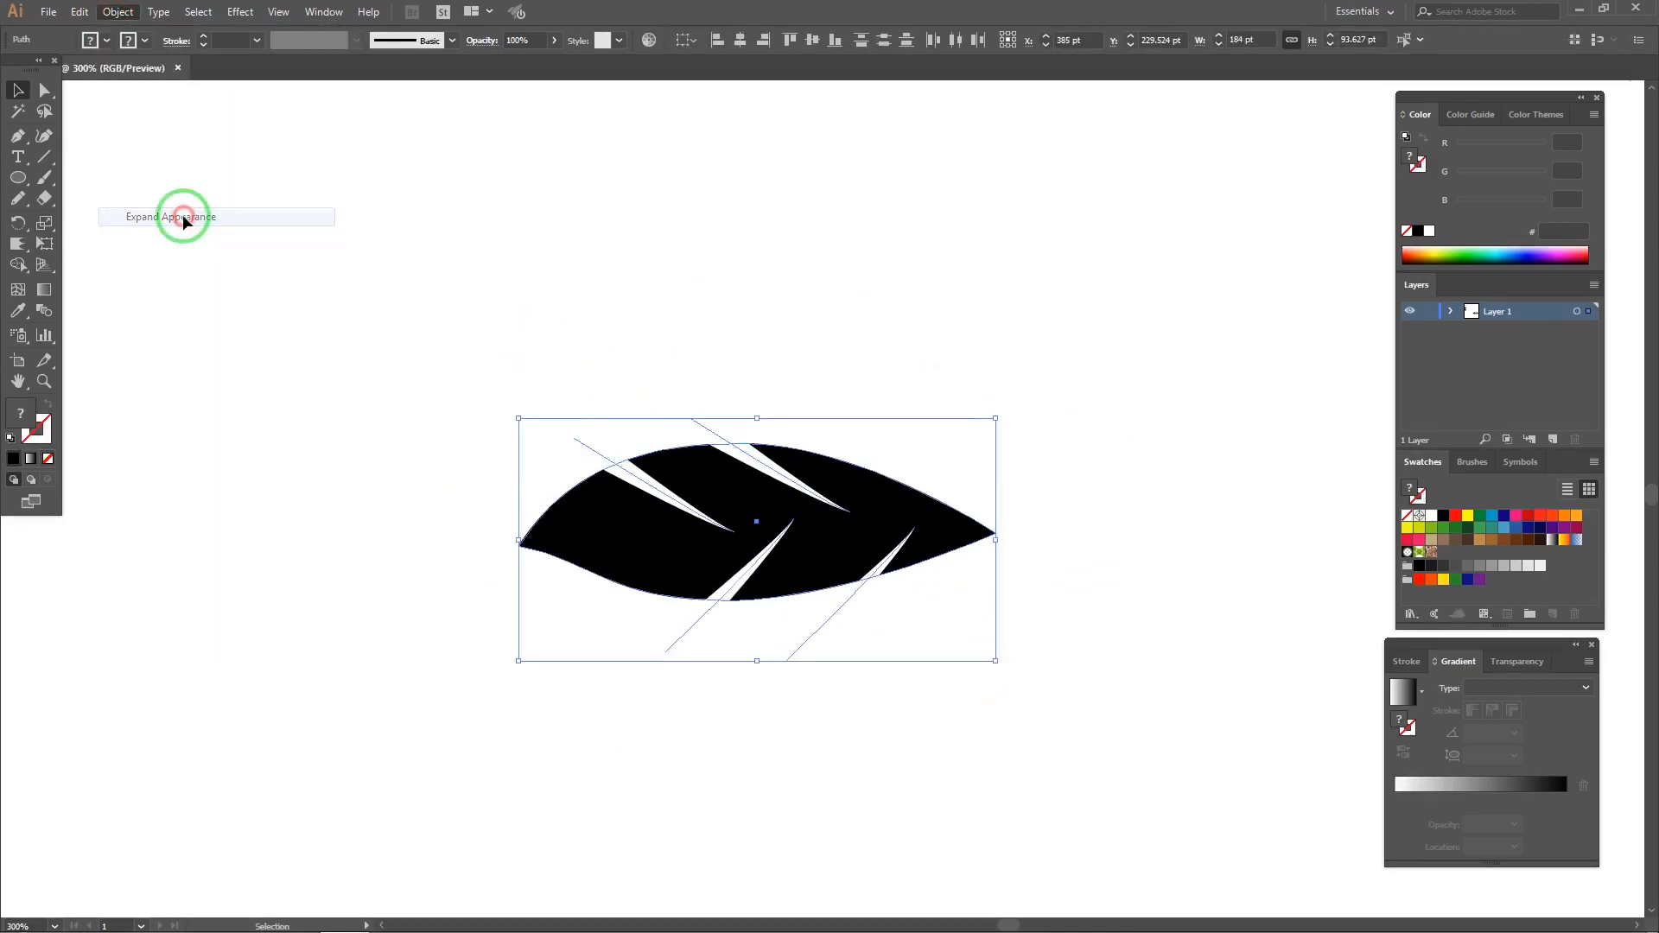
scroll(599, 396, "up", 1)
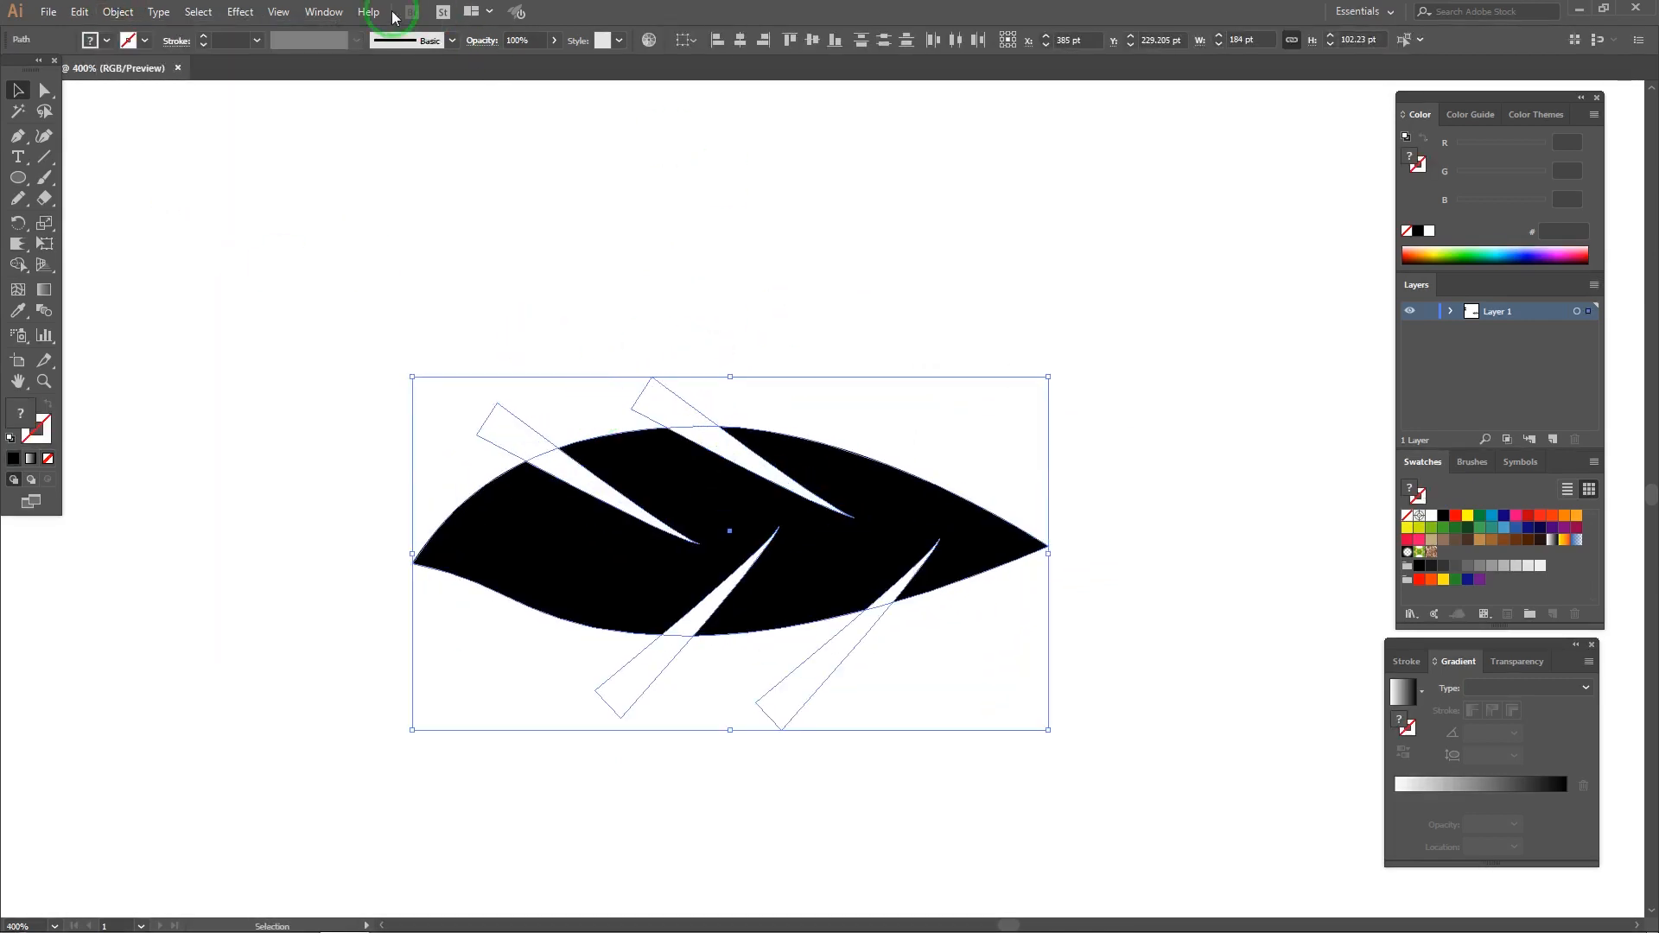
Step: Divide the leaf and the four white wedges with the Pathfinder's Divide operation
left_click(325, 13)
left_click(408, 622)
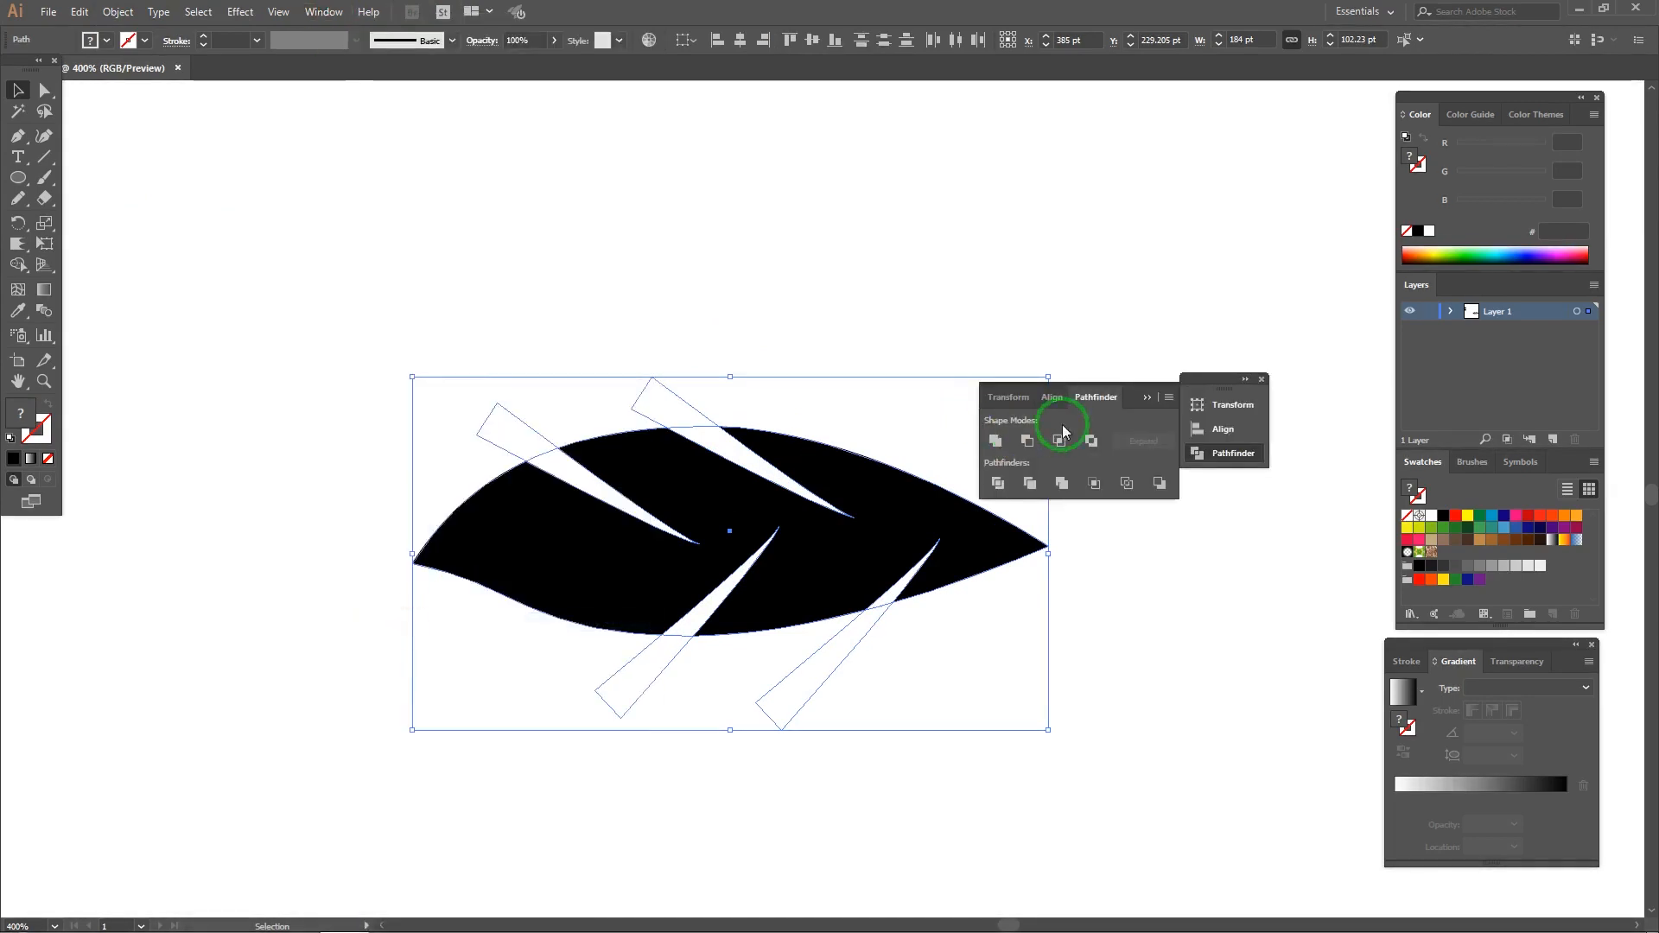
left_click_drag(1215, 378, 1203, 203)
left_click(1285, 324)
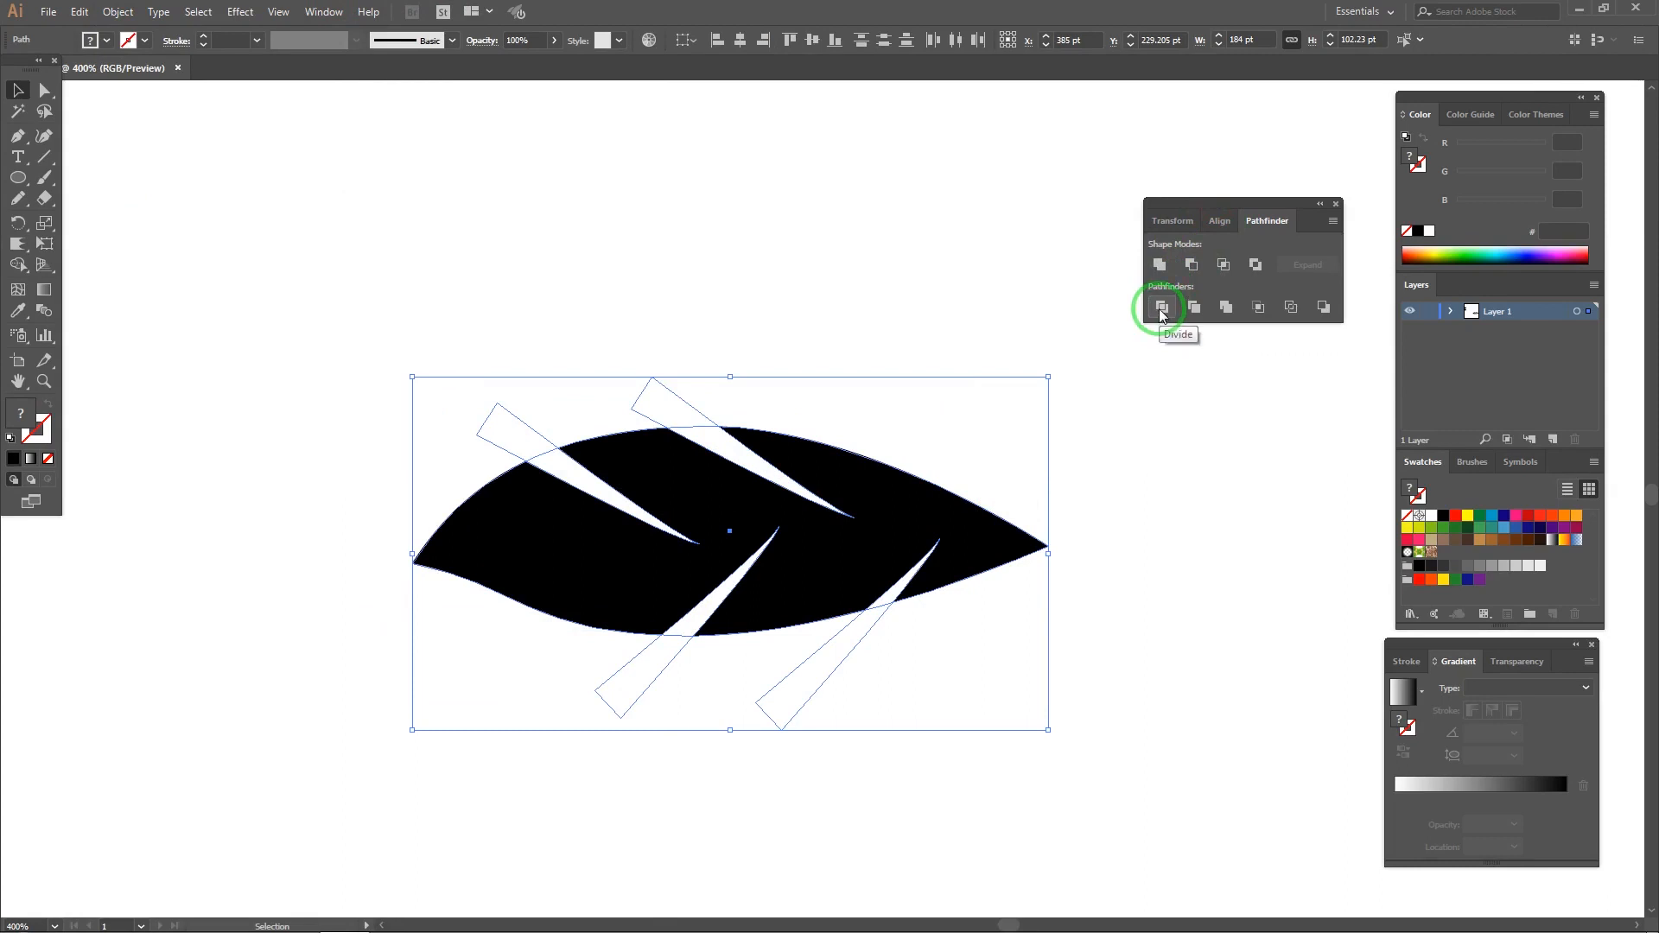
left_click(1162, 308)
Step: Delete the white wedge pieces outside the leaf and inside its cuts
left_click(39, 89)
left_click(511, 427)
left_click(511, 422)
left_click(578, 436)
left_click_drag(653, 373, 739, 418)
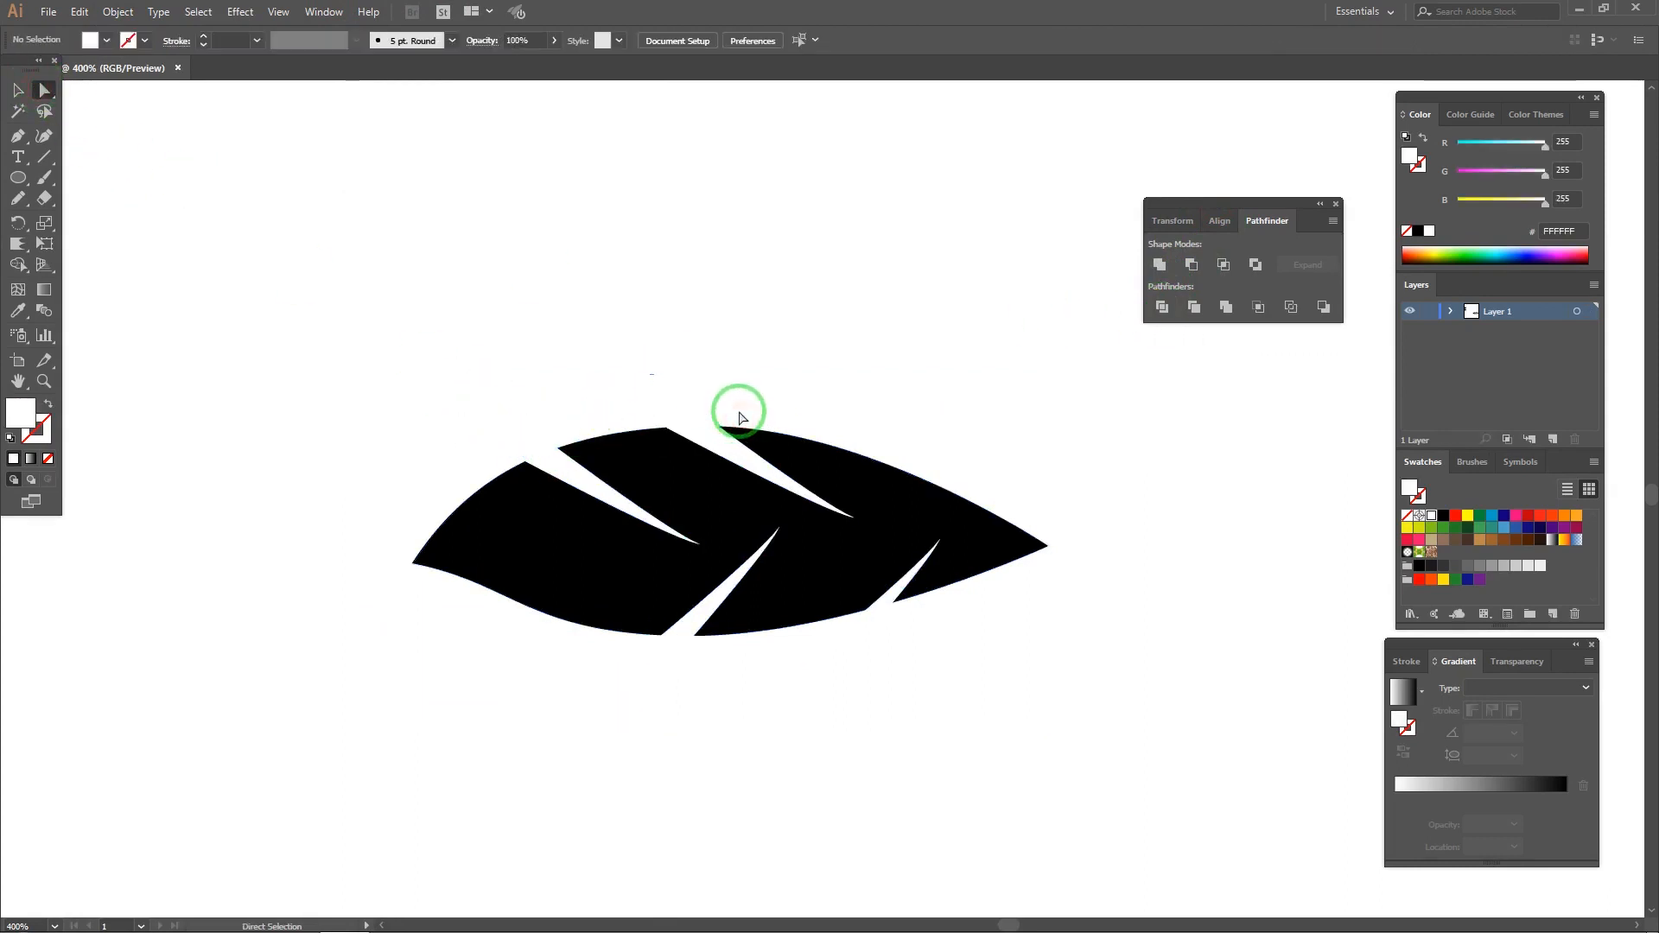
left_click_drag(736, 637, 570, 652)
key("Delete")
key("Delete")
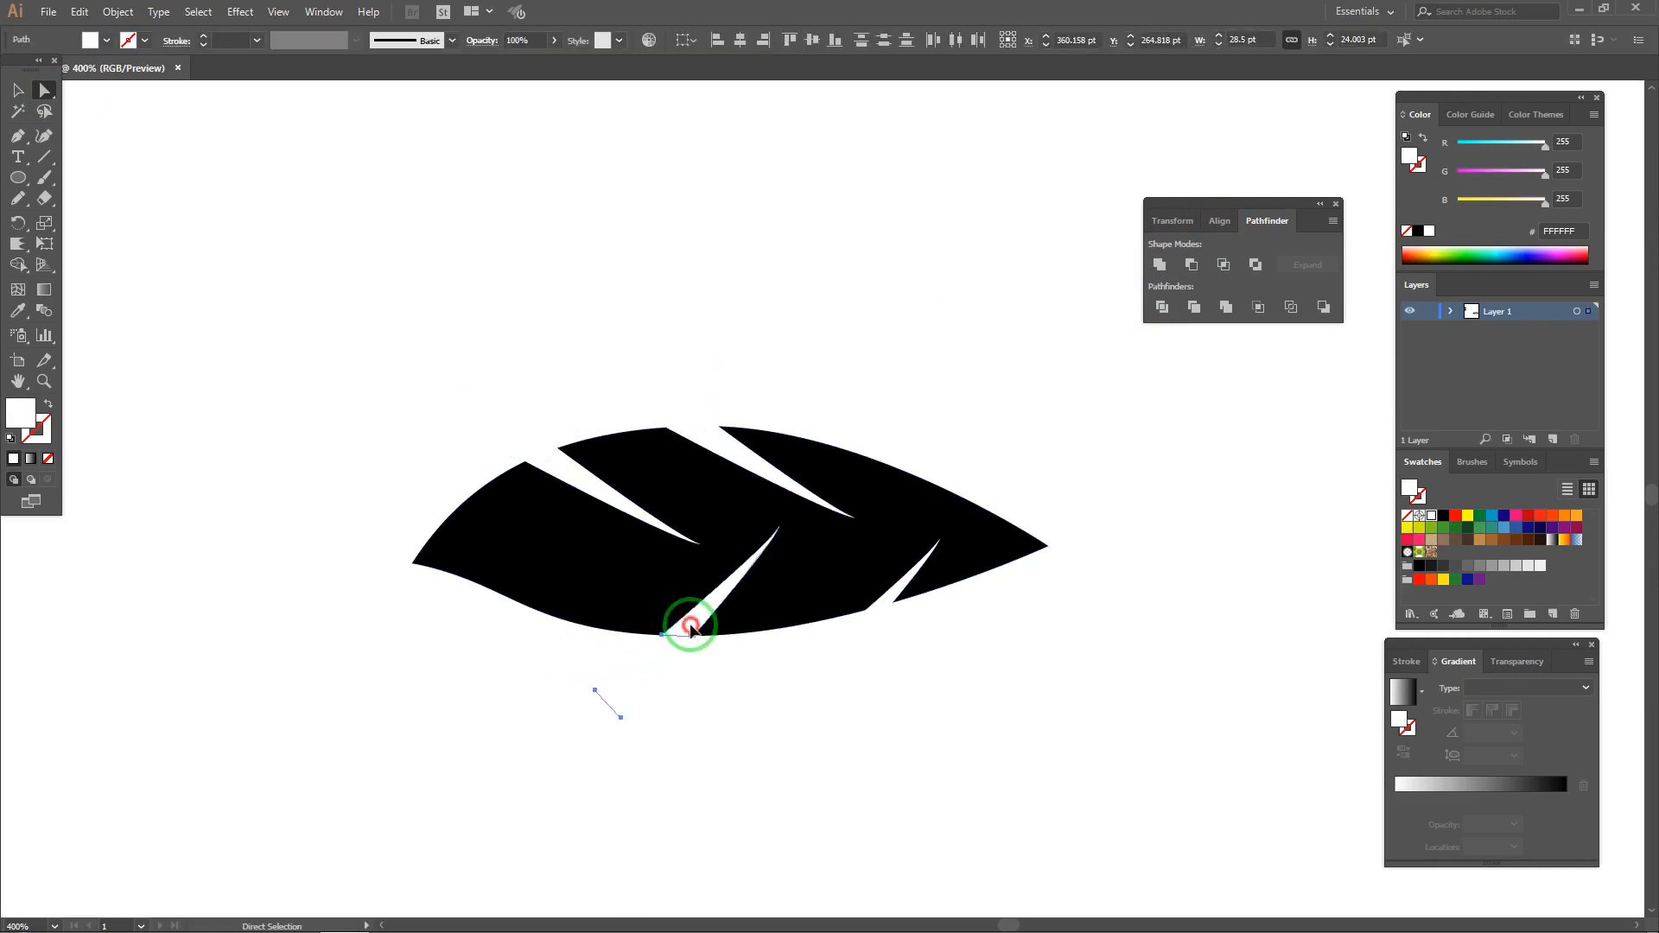
left_click_drag(887, 598, 887, 602)
left_click(929, 636)
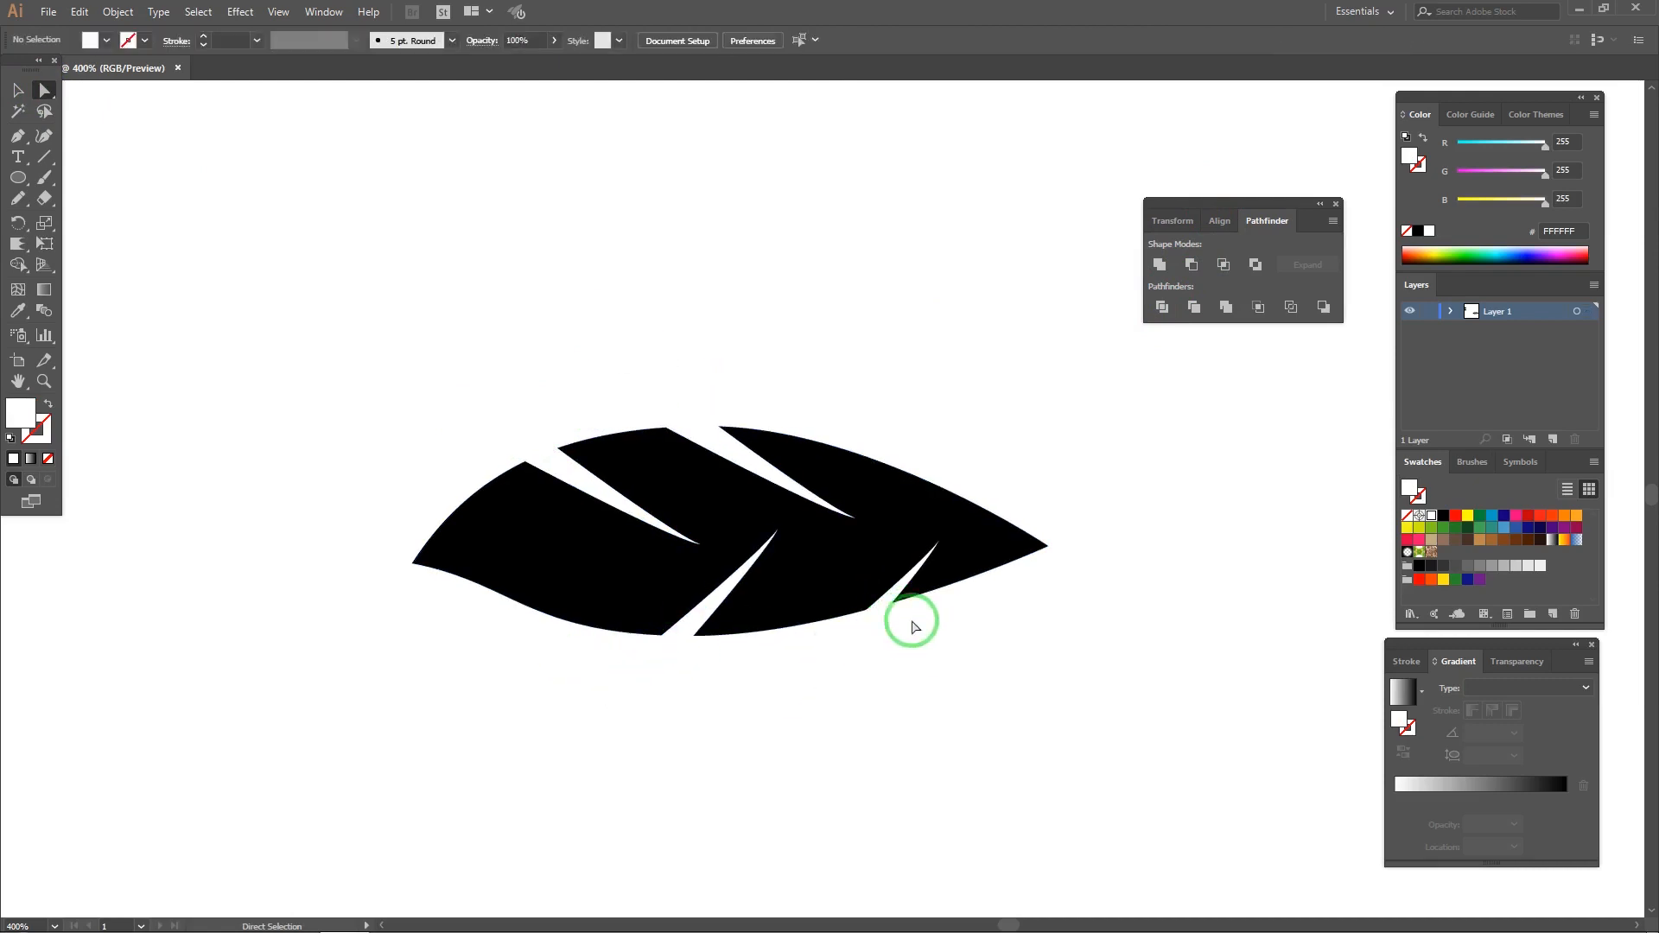
left_click_drag(561, 481, 579, 475)
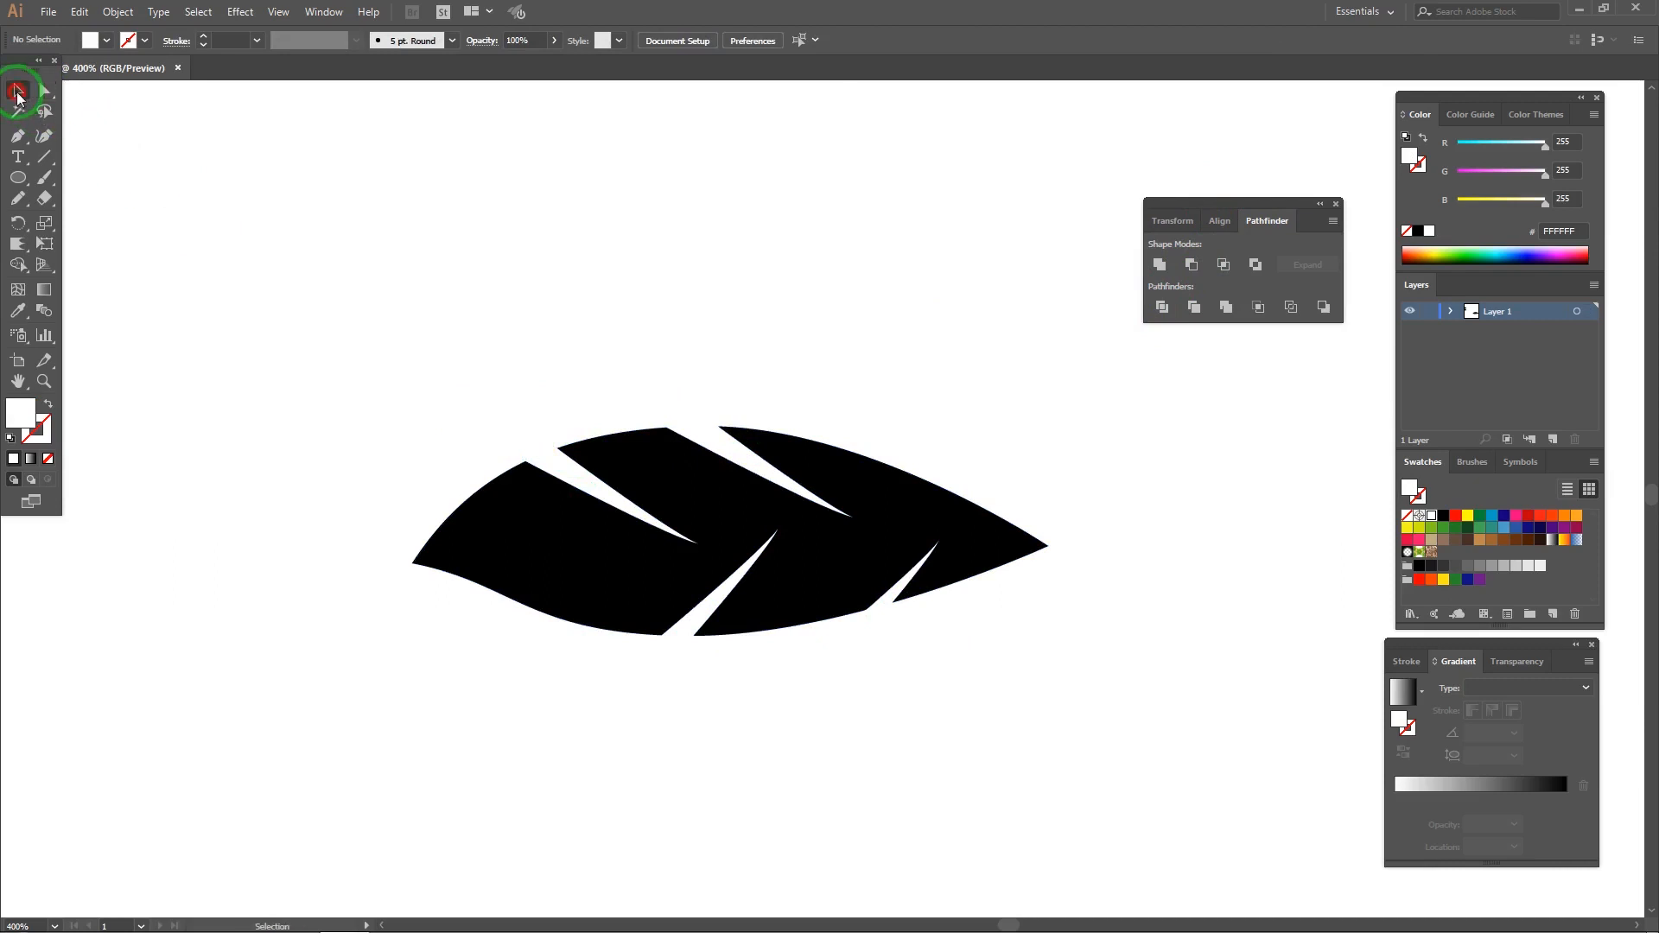
Step: Move all the leaf pieces off the artboard onto the grey canvas to expose leftover white parts
scroll(404, 273, "down", 3)
left_click_drag(562, 372, 1260, 531)
left_click(993, 463)
left_click_drag(993, 464, 594, 418)
scroll(830, 499, "up", 3)
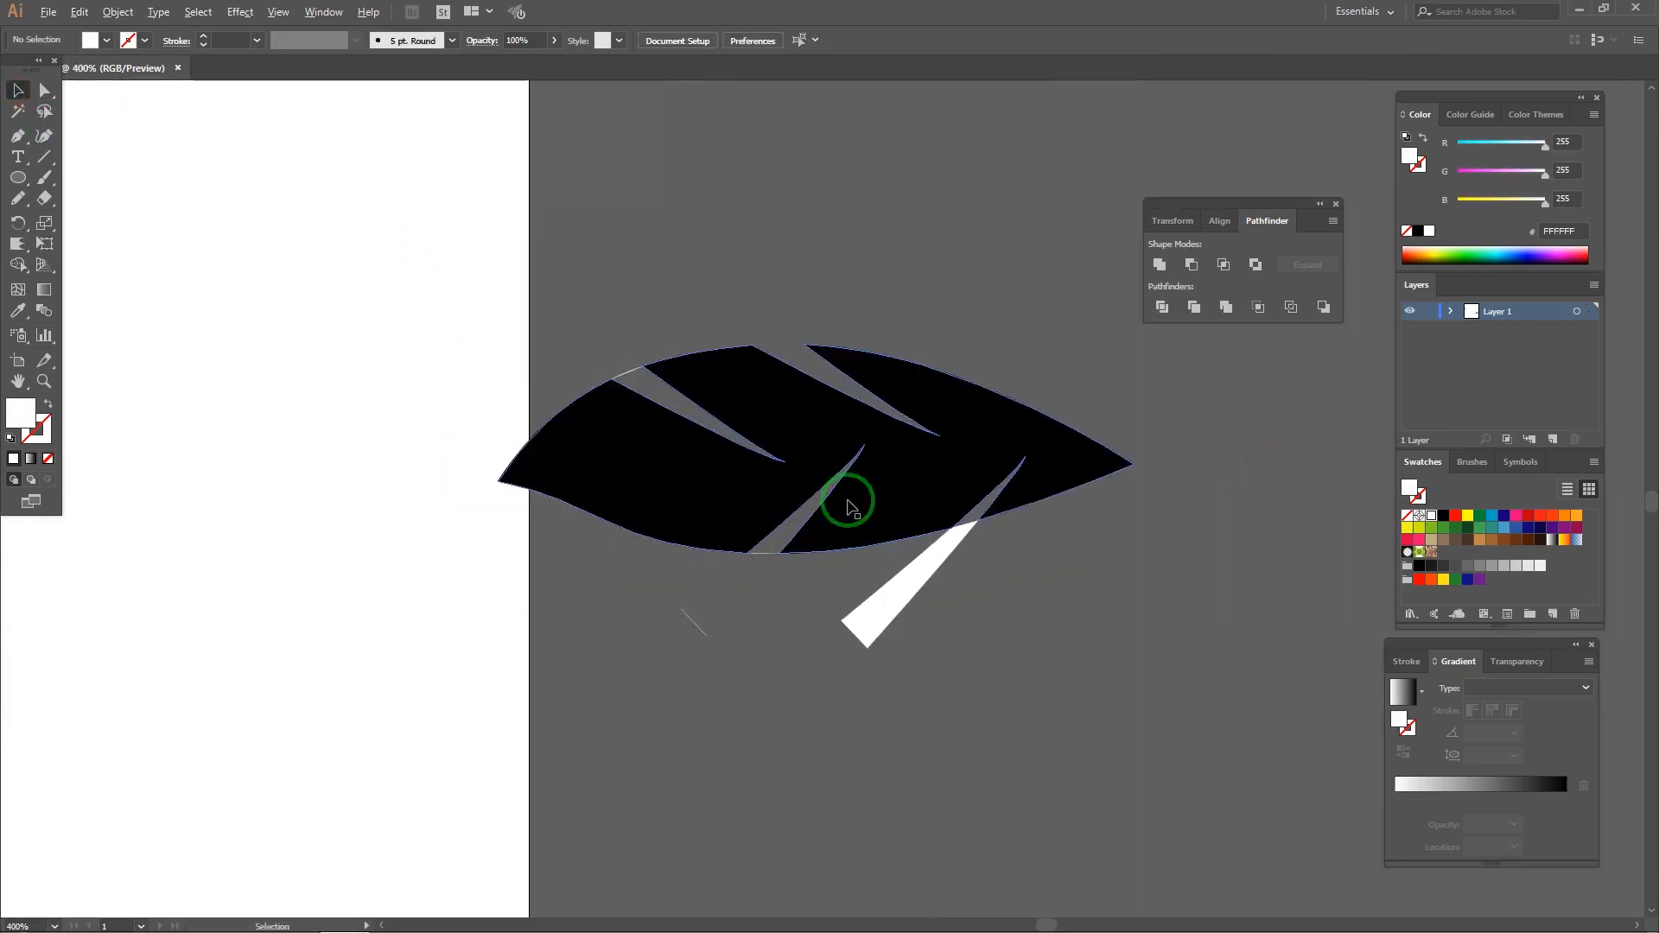
Step: Delete the remaining white wedge and the thin white slivers spanning the leaf's cuts
left_click(829, 501)
scroll(982, 604, "up", 1)
key("a")
left_click(833, 596)
key("Delete")
mouse_move(633, 594)
left_mouse_down()
mouse_move(503, 587)
mouse_move(694, 506)
left_mouse_up()
key("Delete")
key("Delete")
key("ctrl+z")
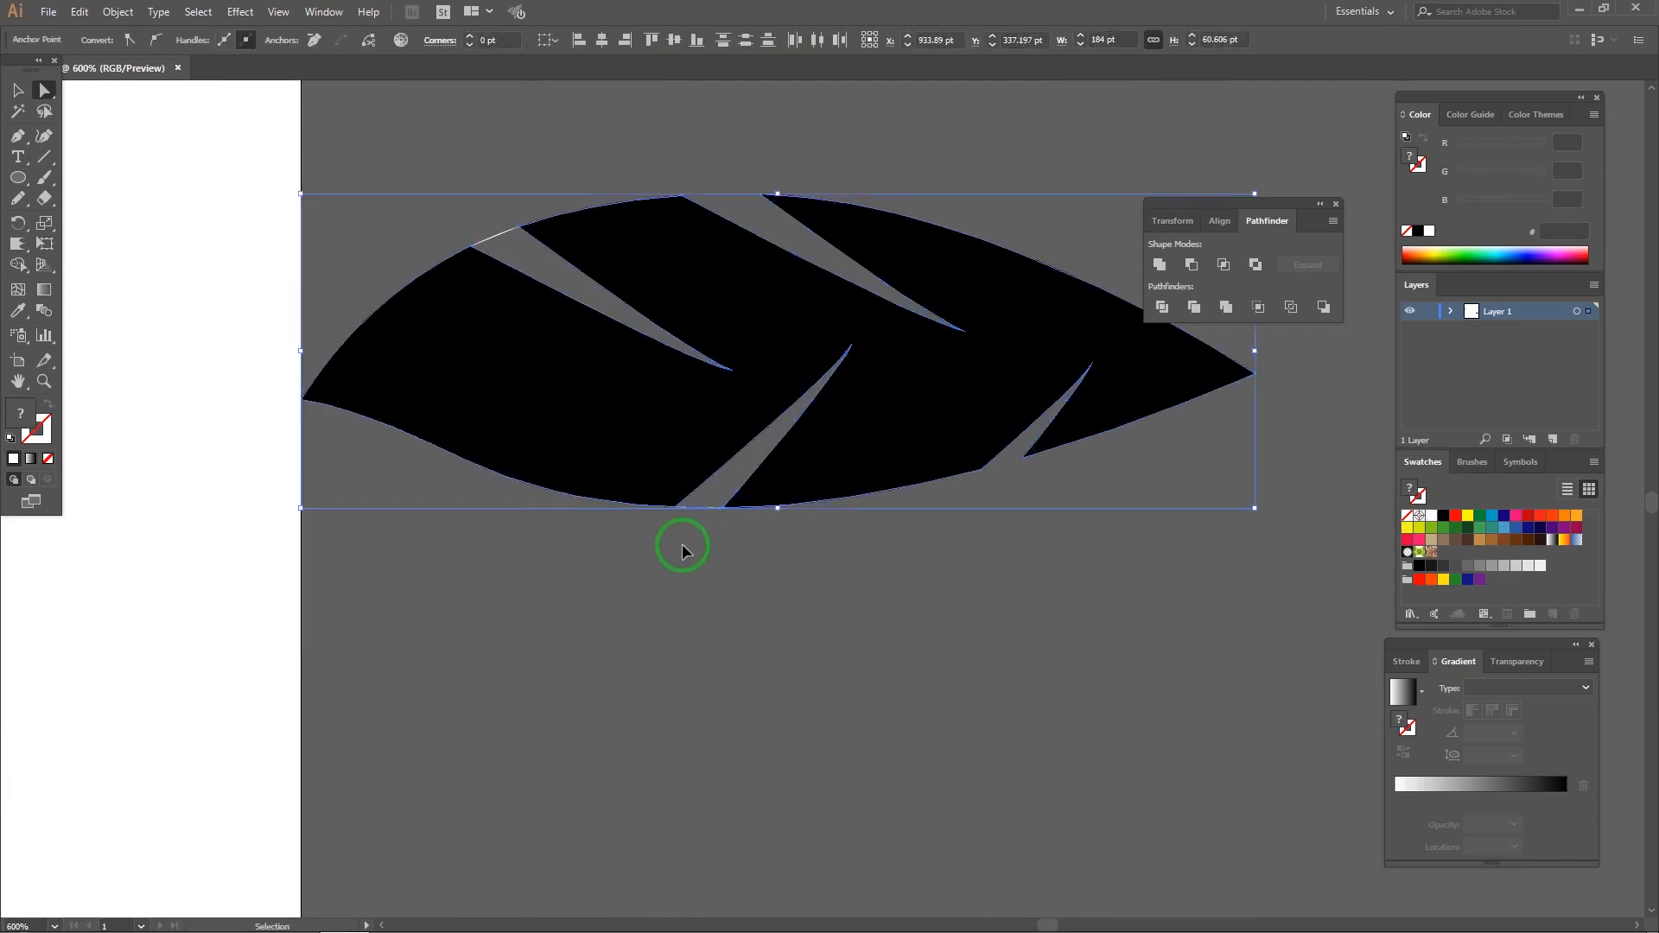
left_click(702, 508)
key("Delete")
left_click(492, 240)
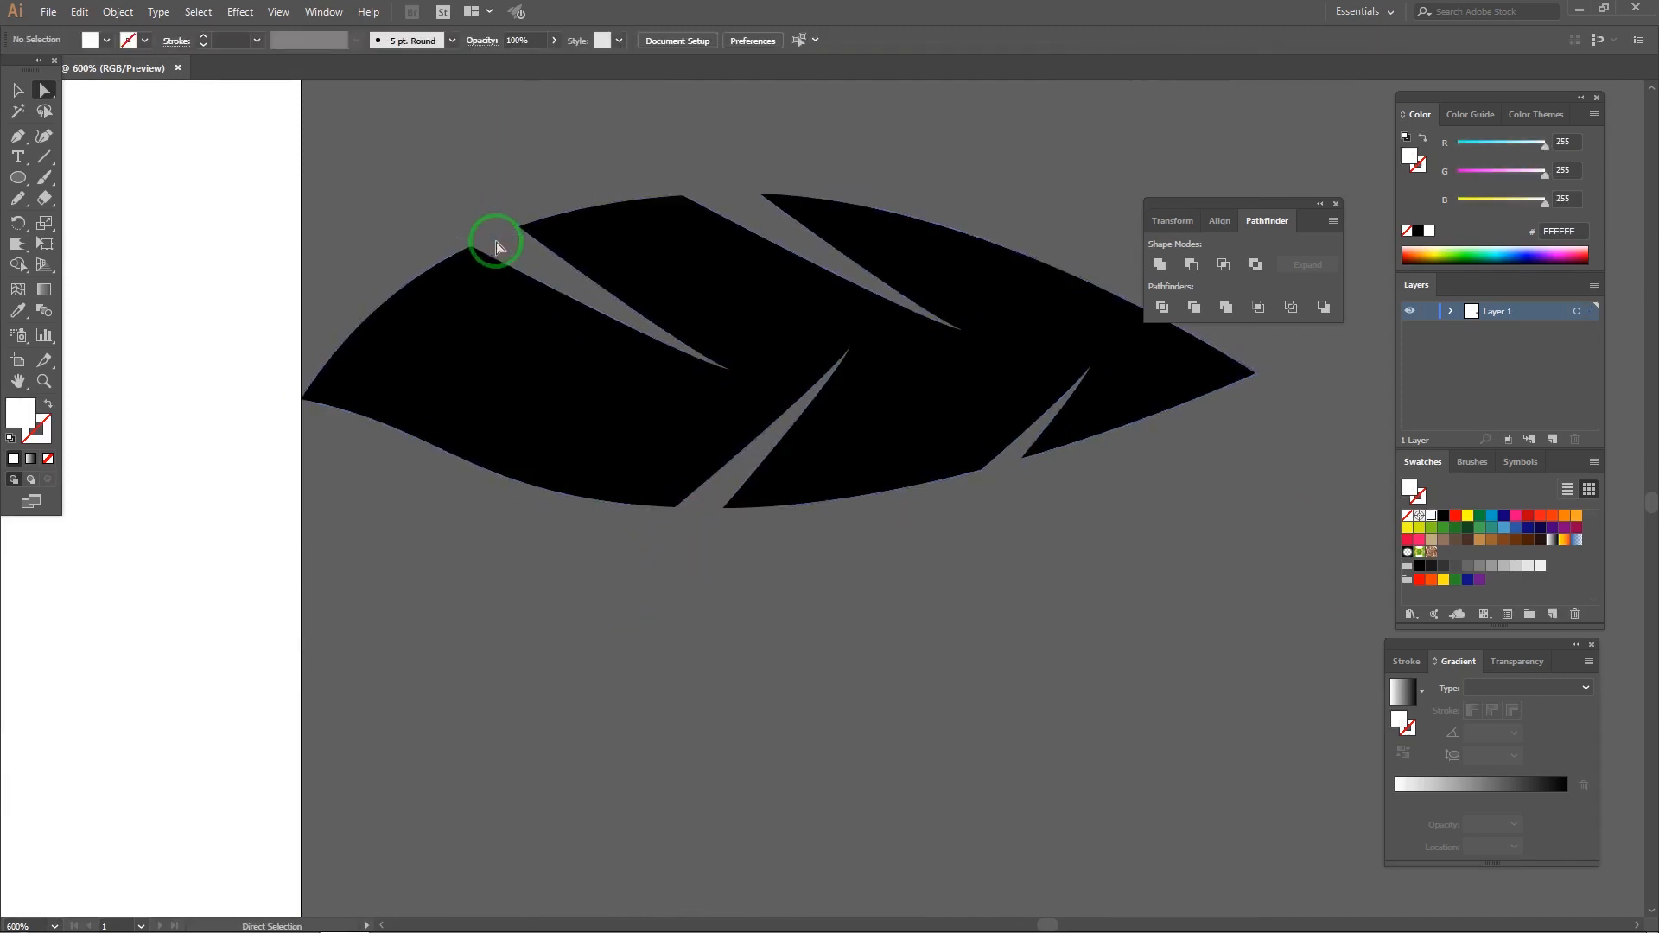
left_click(764, 197)
left_click(759, 131)
Step: Check the area around the leaf for leftover pieces with the Magic Wand
scroll(649, 266, "down", 4)
left_click_drag(478, 250, 925, 452)
left_click(19, 88)
left_click(18, 112)
left_click(1095, 494)
left_click(18, 90)
left_click(1141, 584)
left_click(1166, 512)
Step: Move the leaf back onto the artboard, scaled down and placed below the flower
left_click_drag(1166, 512, 570, 419)
left_click_drag(557, 258, 1063, 392)
left_click_drag(1052, 546, 332, 434)
left_click(325, 374)
left_click(344, 423)
left_click(297, 518)
key("a")
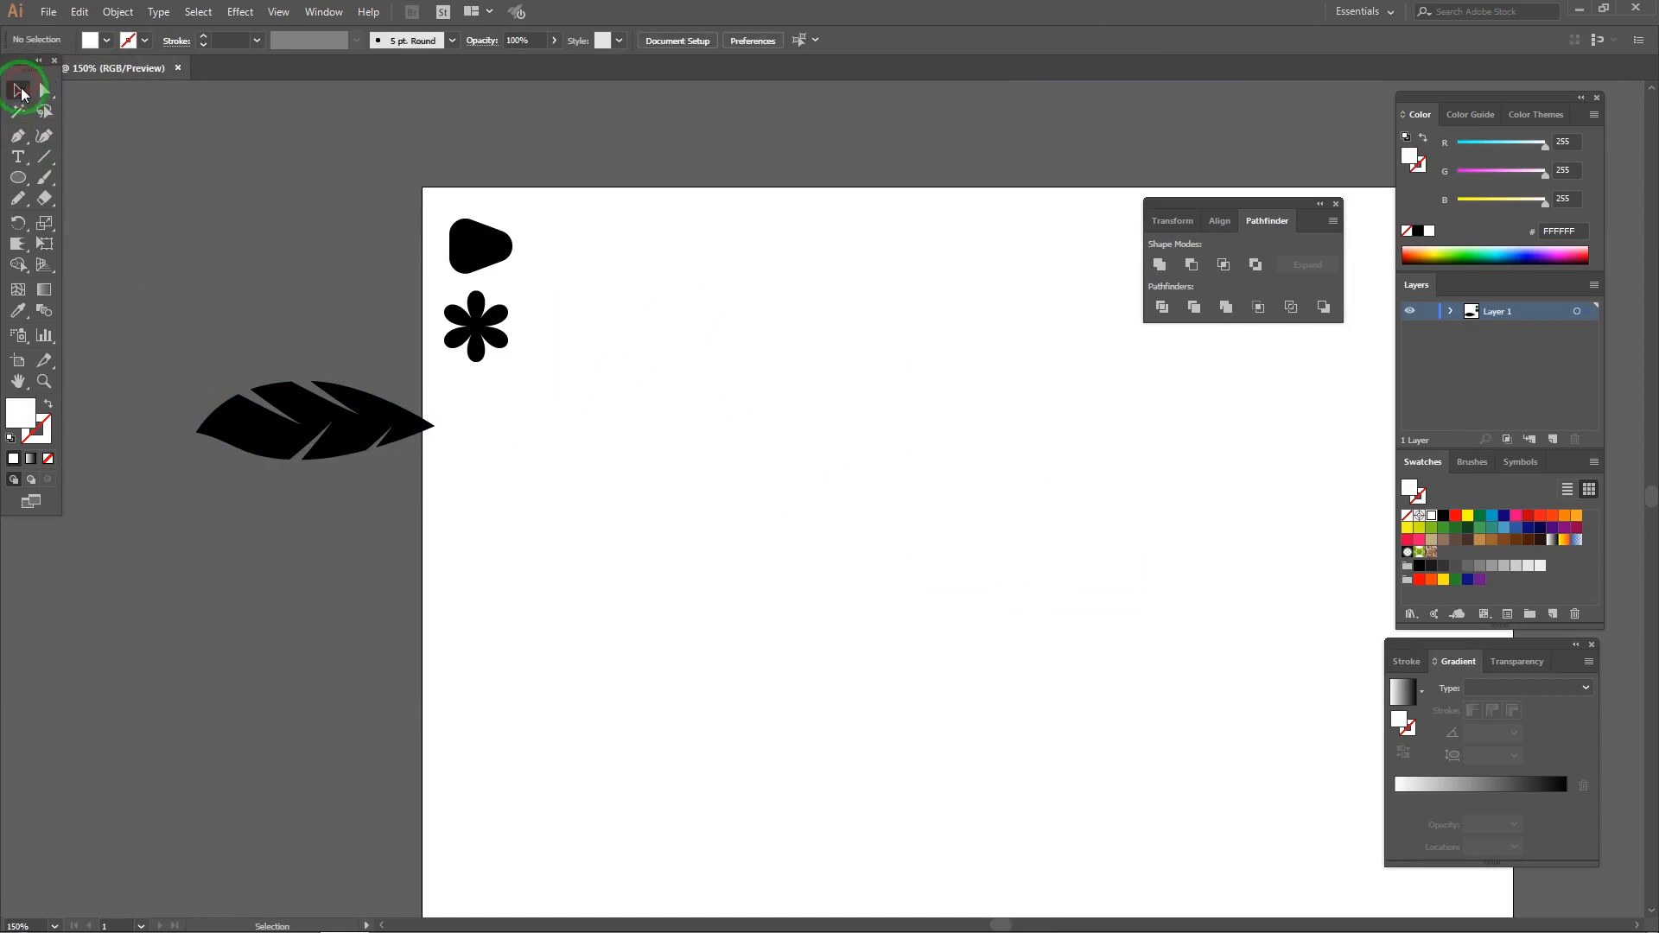
left_click_drag(369, 433, 594, 431)
left_click_drag(660, 378, 526, 401)
left_click(619, 359)
left_click_drag(619, 360, 346, 291)
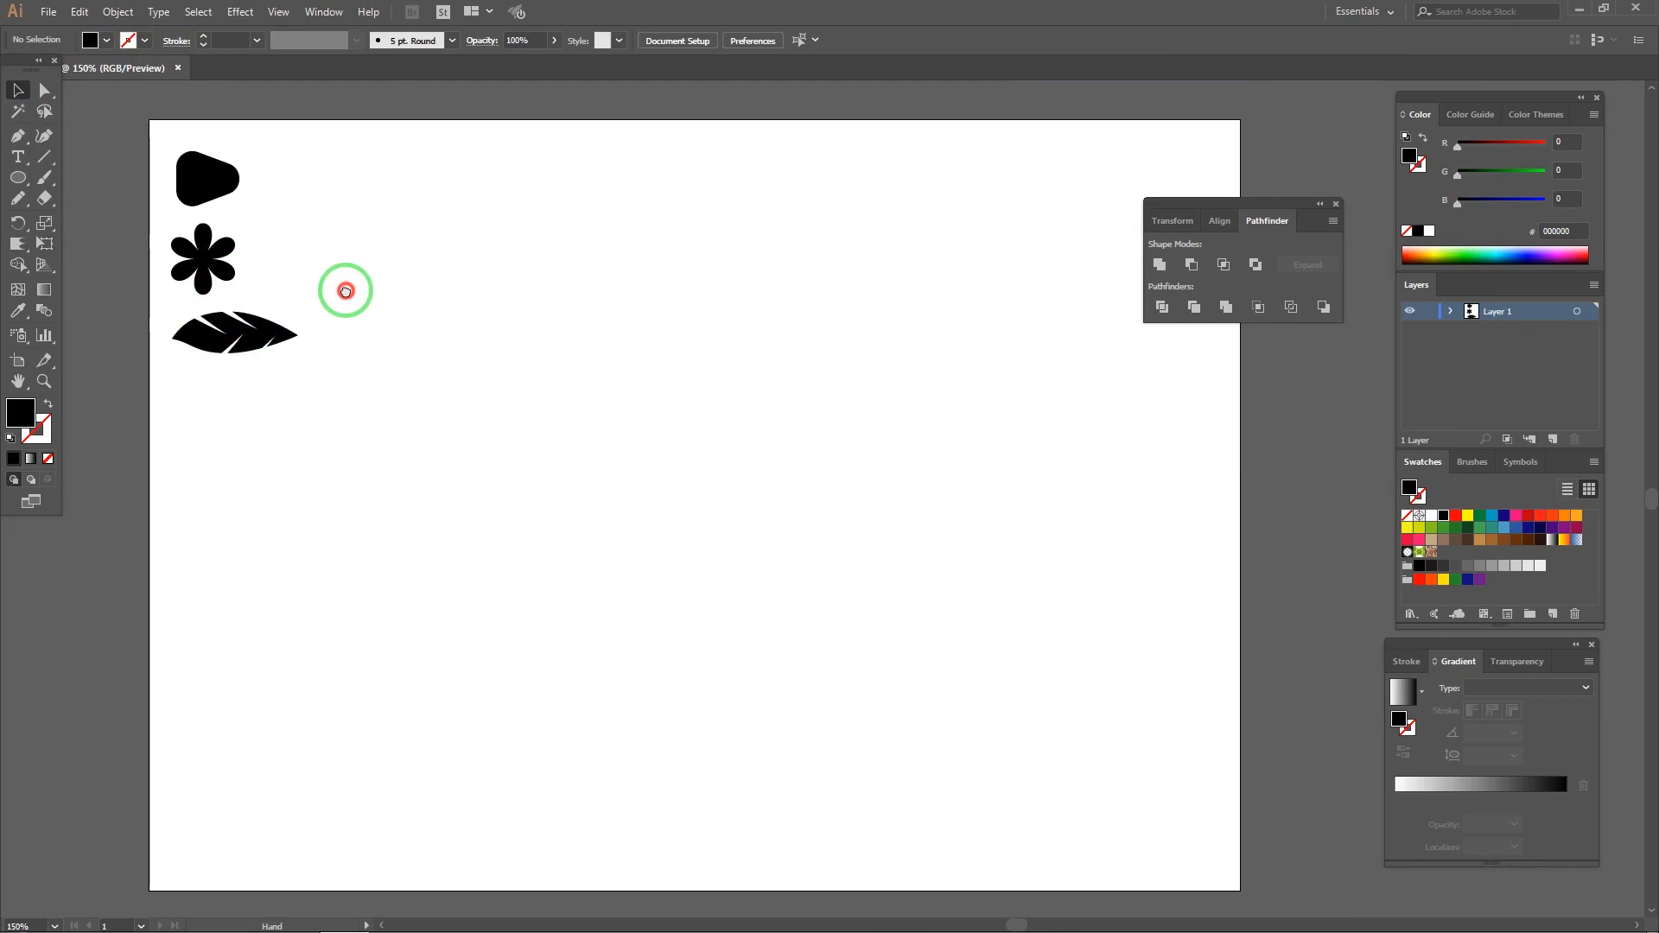
Step: Close the Pathfinder, Color and Gradient panels, keeping only the Layers panel floating beside the artboard
left_click(1336, 206)
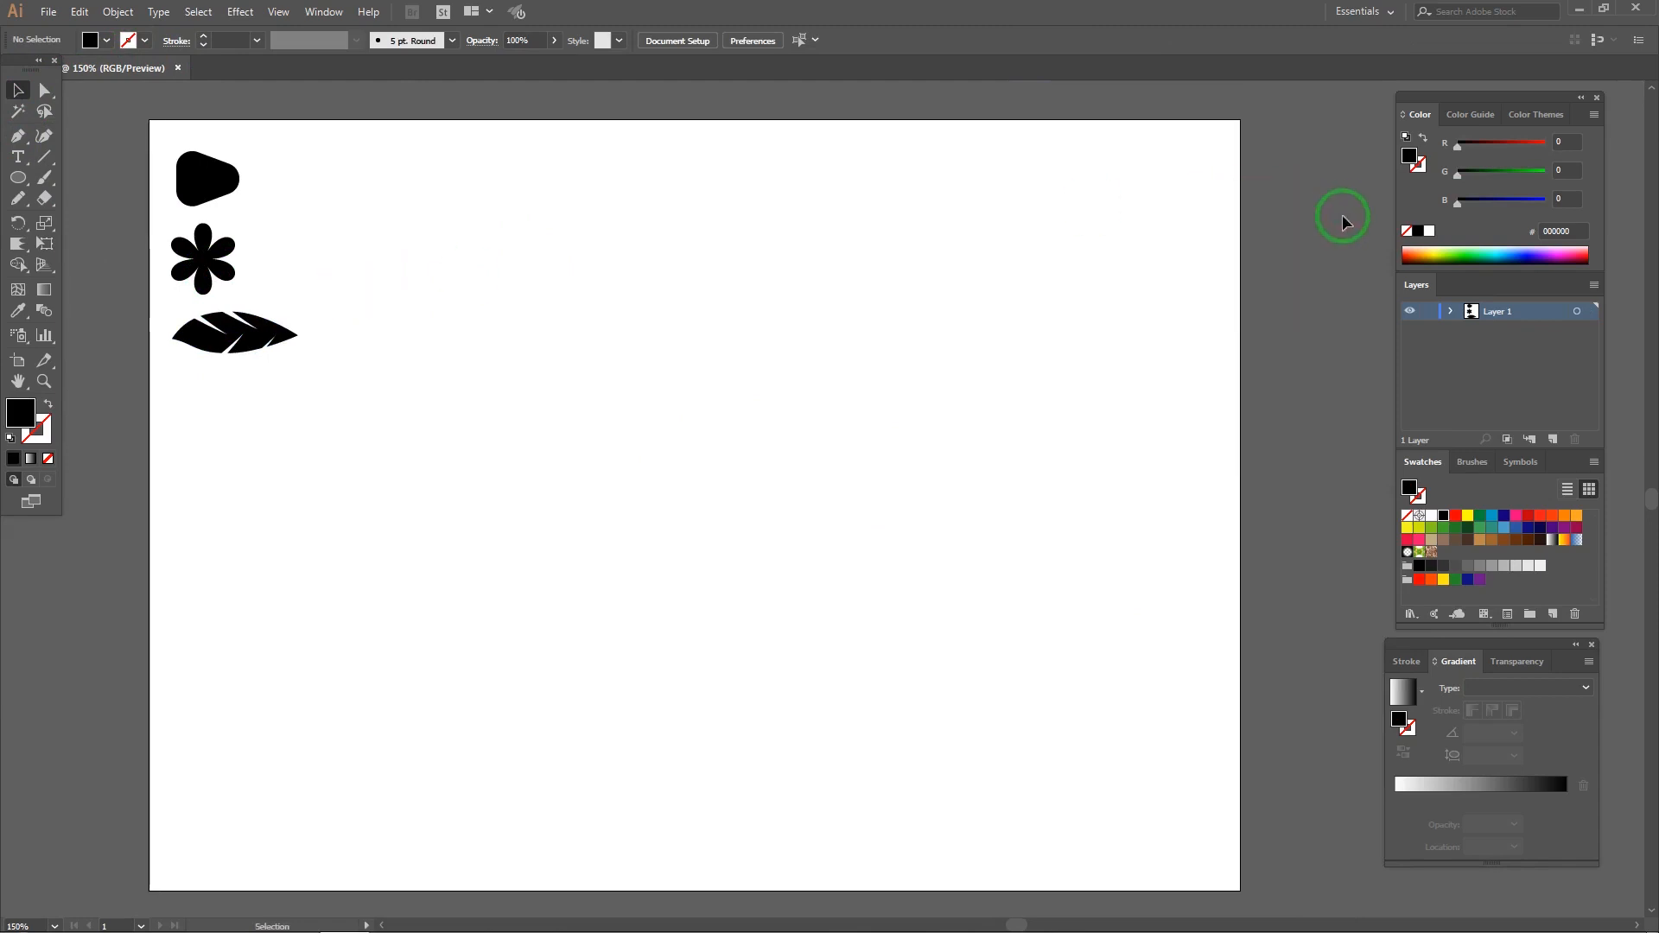
left_click(1597, 97)
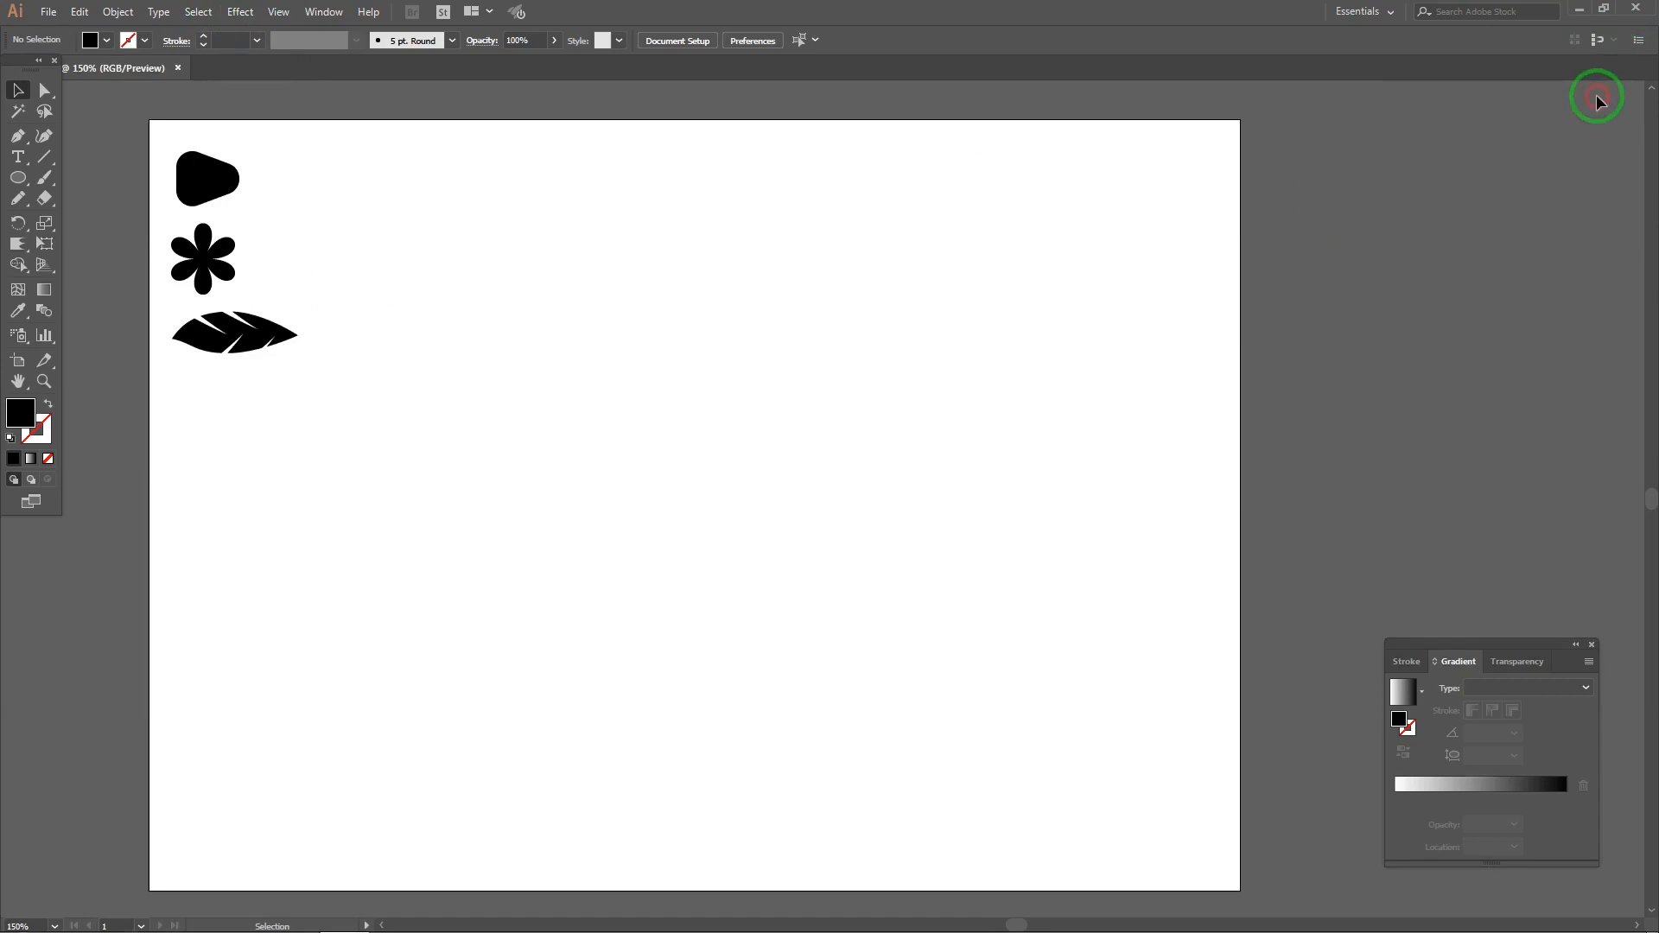
left_click(319, 22)
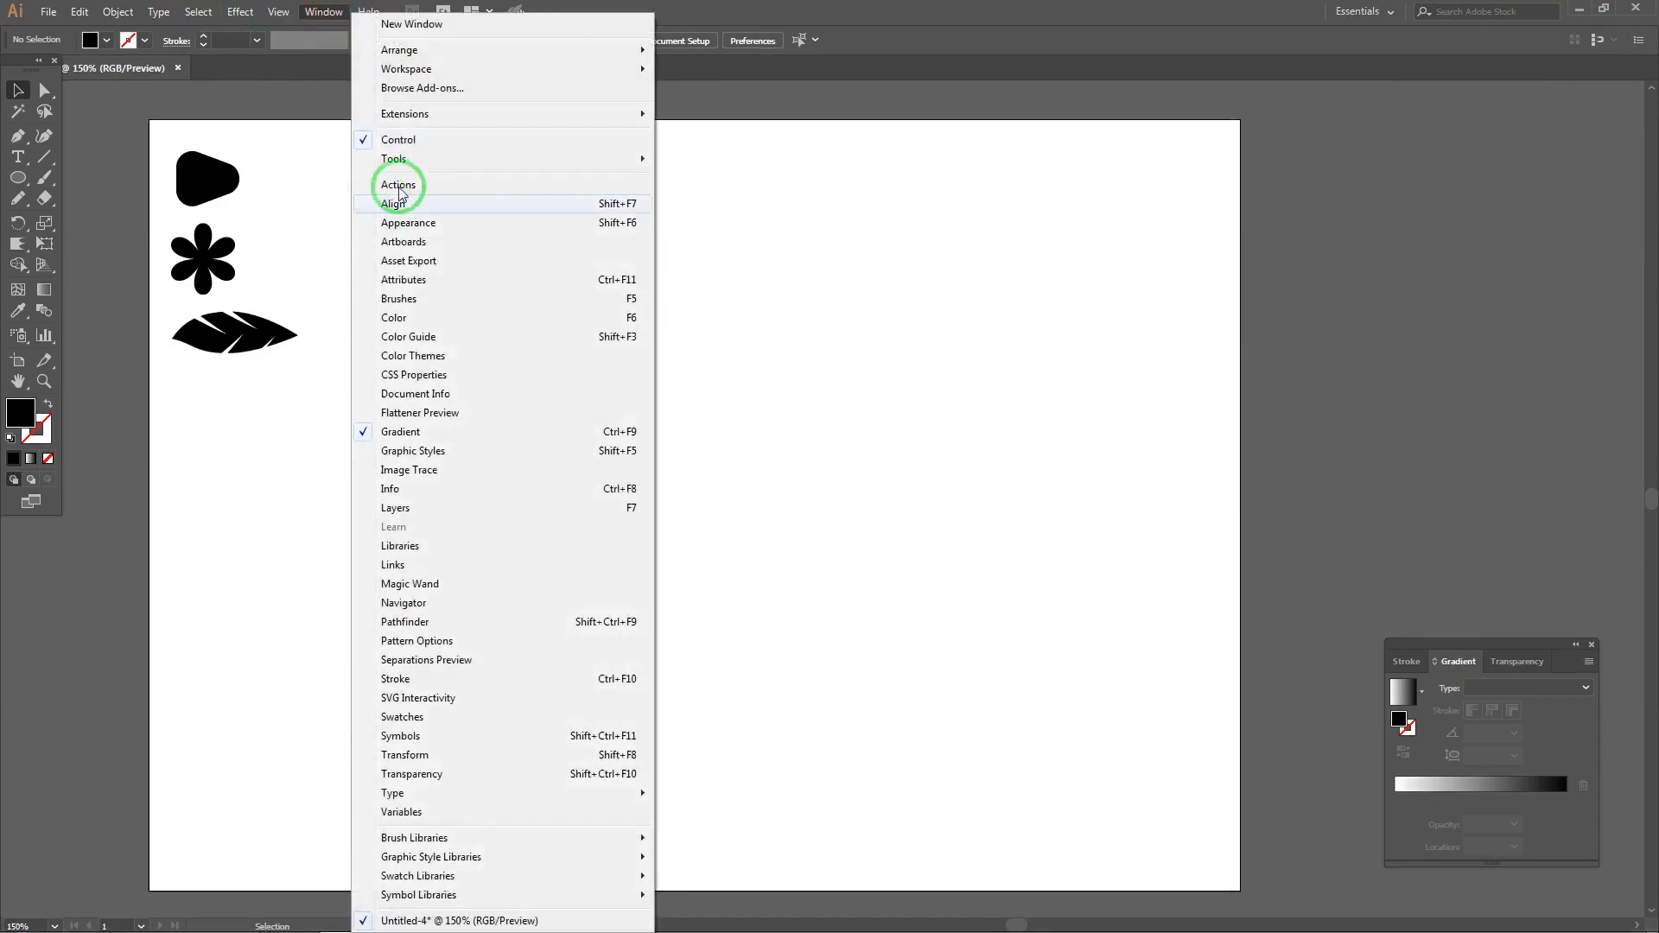
left_click(415, 315)
mouse_move(1511, 285)
left_mouse_down()
mouse_move(1177, 320)
mouse_move(1522, 167)
mouse_move(1530, 117)
left_mouse_up()
left_click(1597, 98)
left_click(1592, 645)
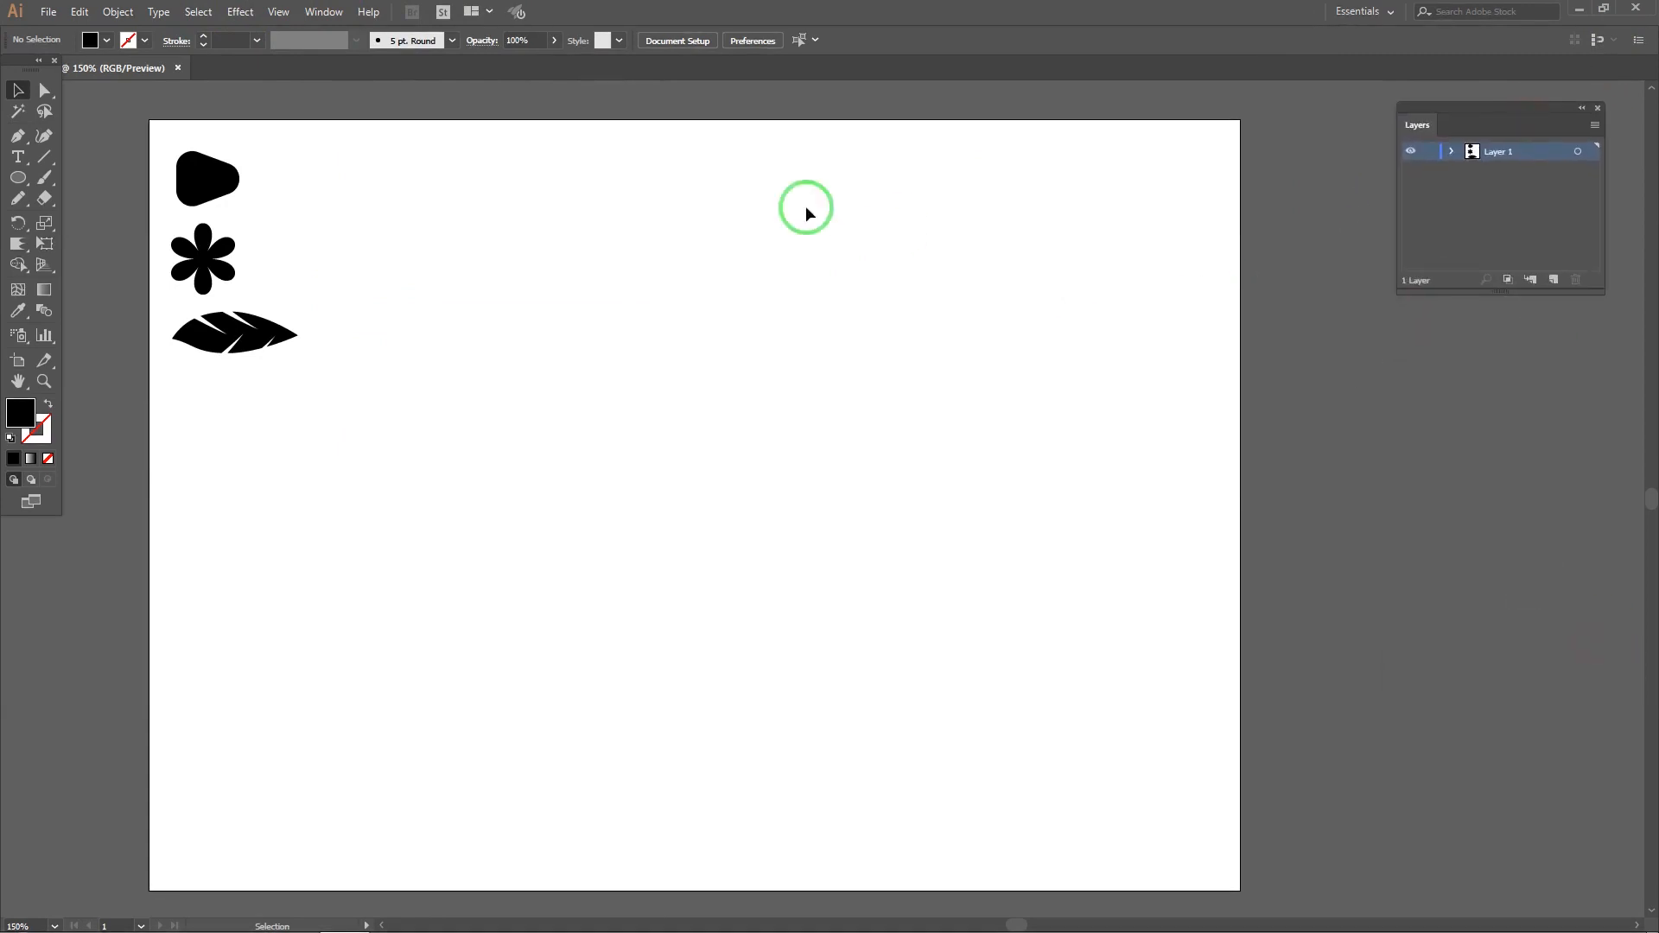
Step: Show the Brushes panel and place it below the Layers panel
left_click(321, 12)
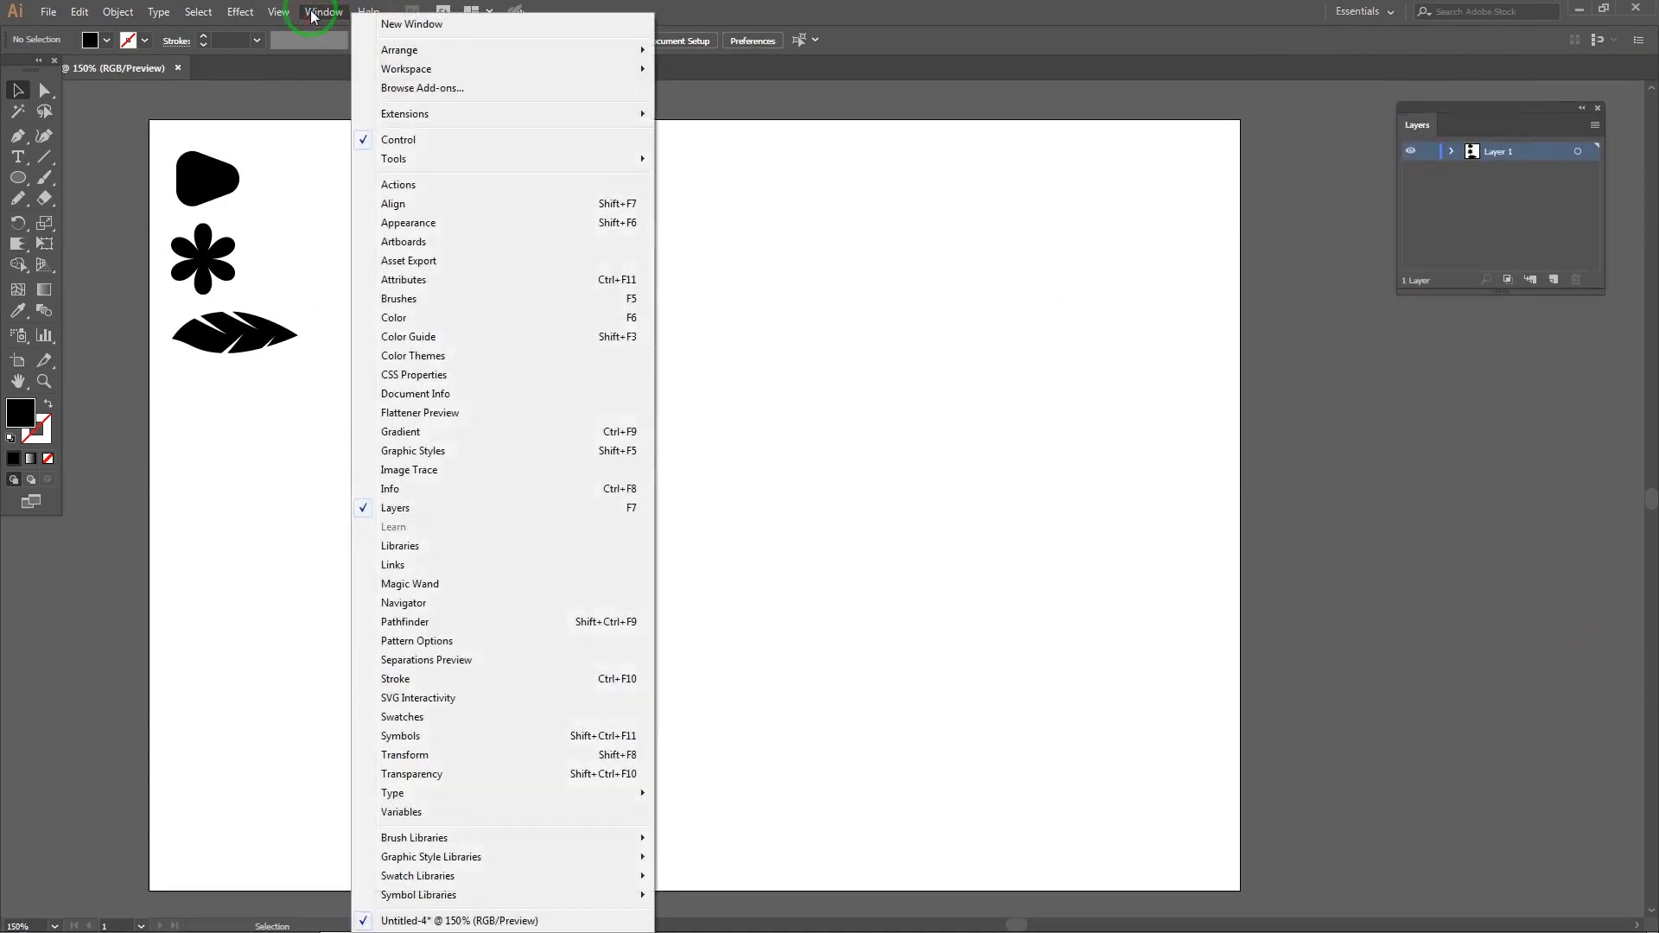
left_click(398, 298)
mouse_move(1565, 295)
left_mouse_down()
mouse_move(1570, 385)
mouse_move(1530, 297)
mouse_move(1534, 324)
left_mouse_up()
left_click(1599, 101)
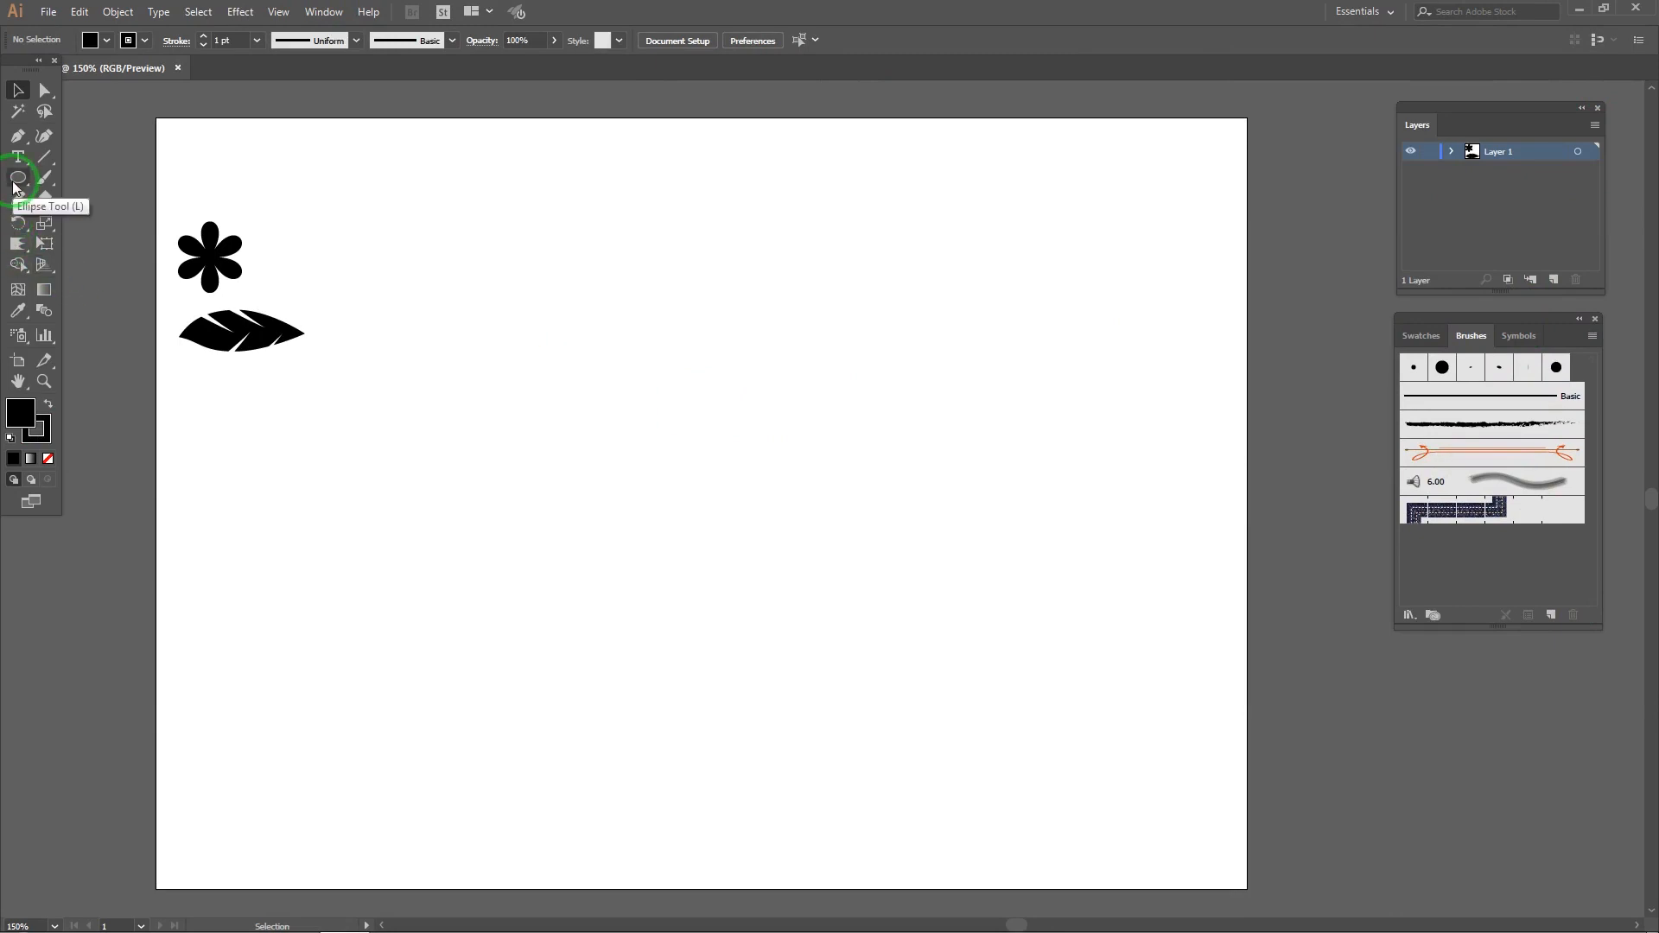
Step: Draw a horizontal line about 114 pt long and turn it into a thick black wedge with a tapered width profile
left_click(44, 156)
left_click_drag(633, 482, 782, 482)
key("v")
left_click(356, 40)
left_click(287, 179)
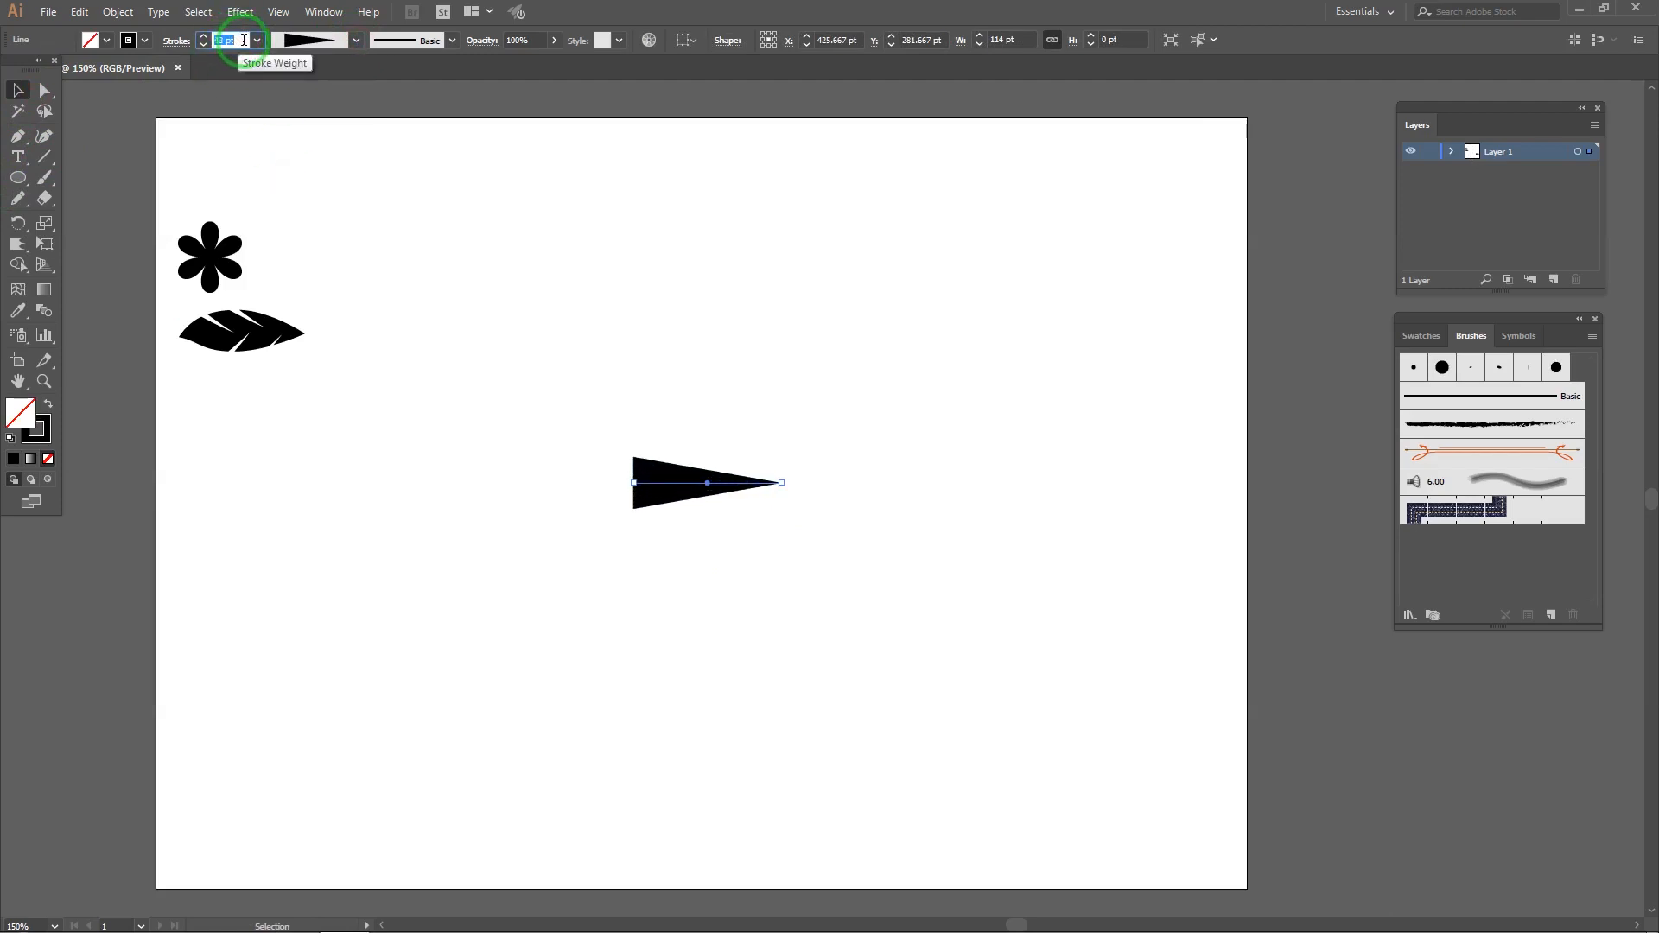
left_click(737, 428)
scroll(744, 499, "up", 2)
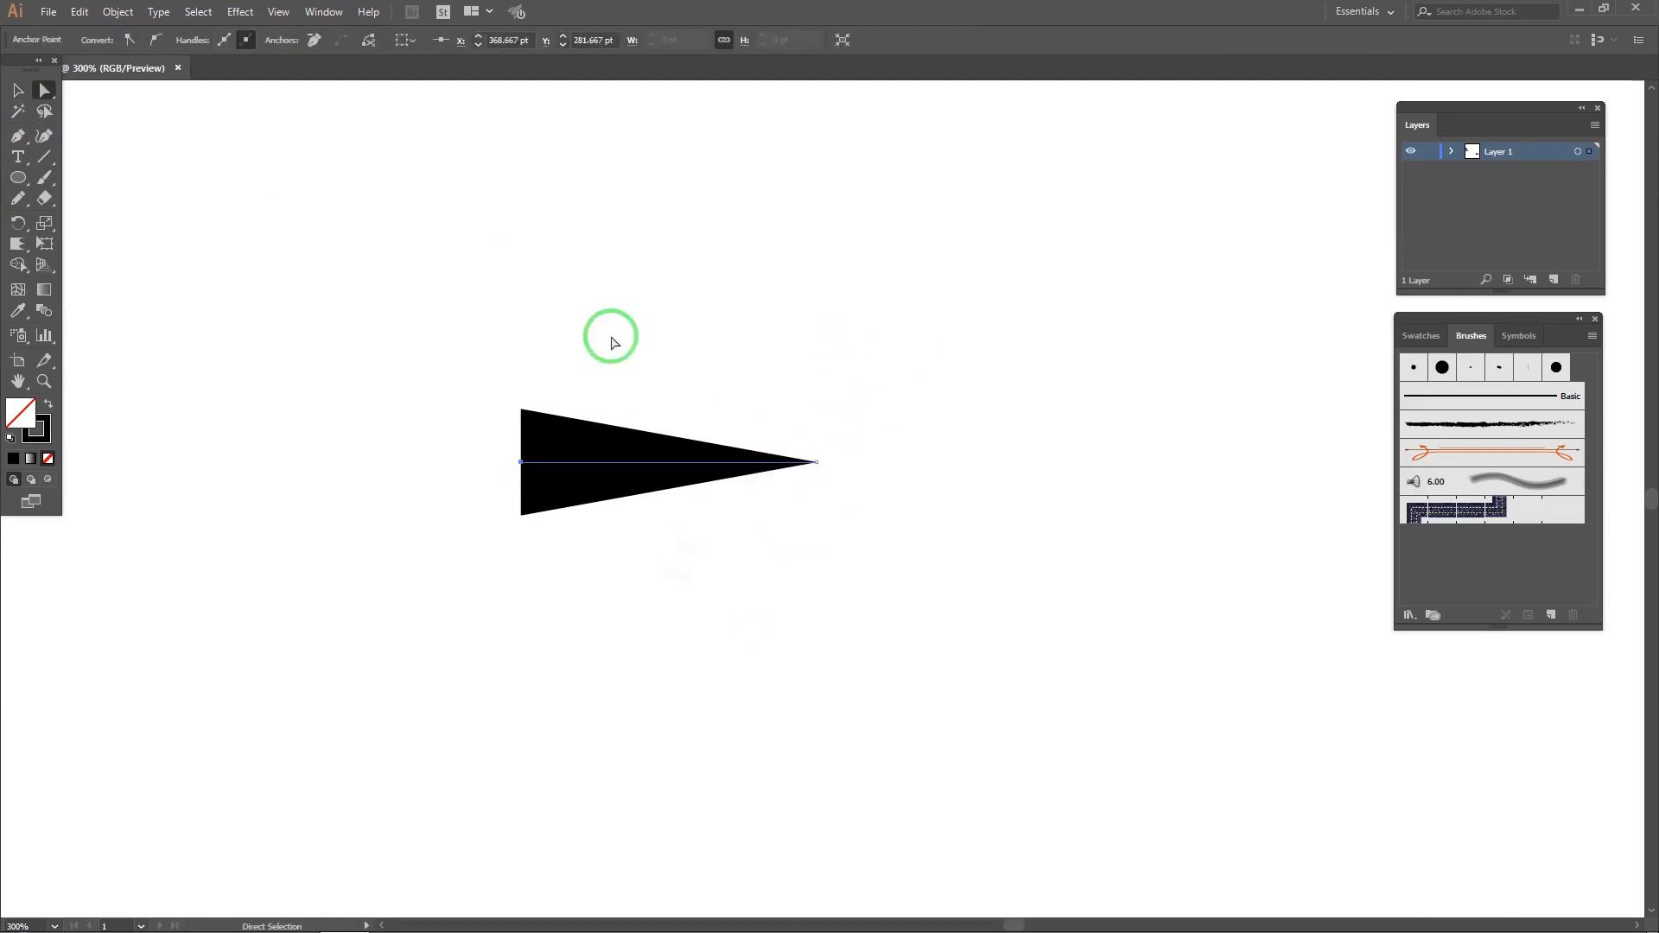
Step: Expand the appearance of the tapered wedge so it becomes a plain black filled shape
left_click(560, 436)
left_click(117, 11)
left_click(198, 218)
left_click(816, 454)
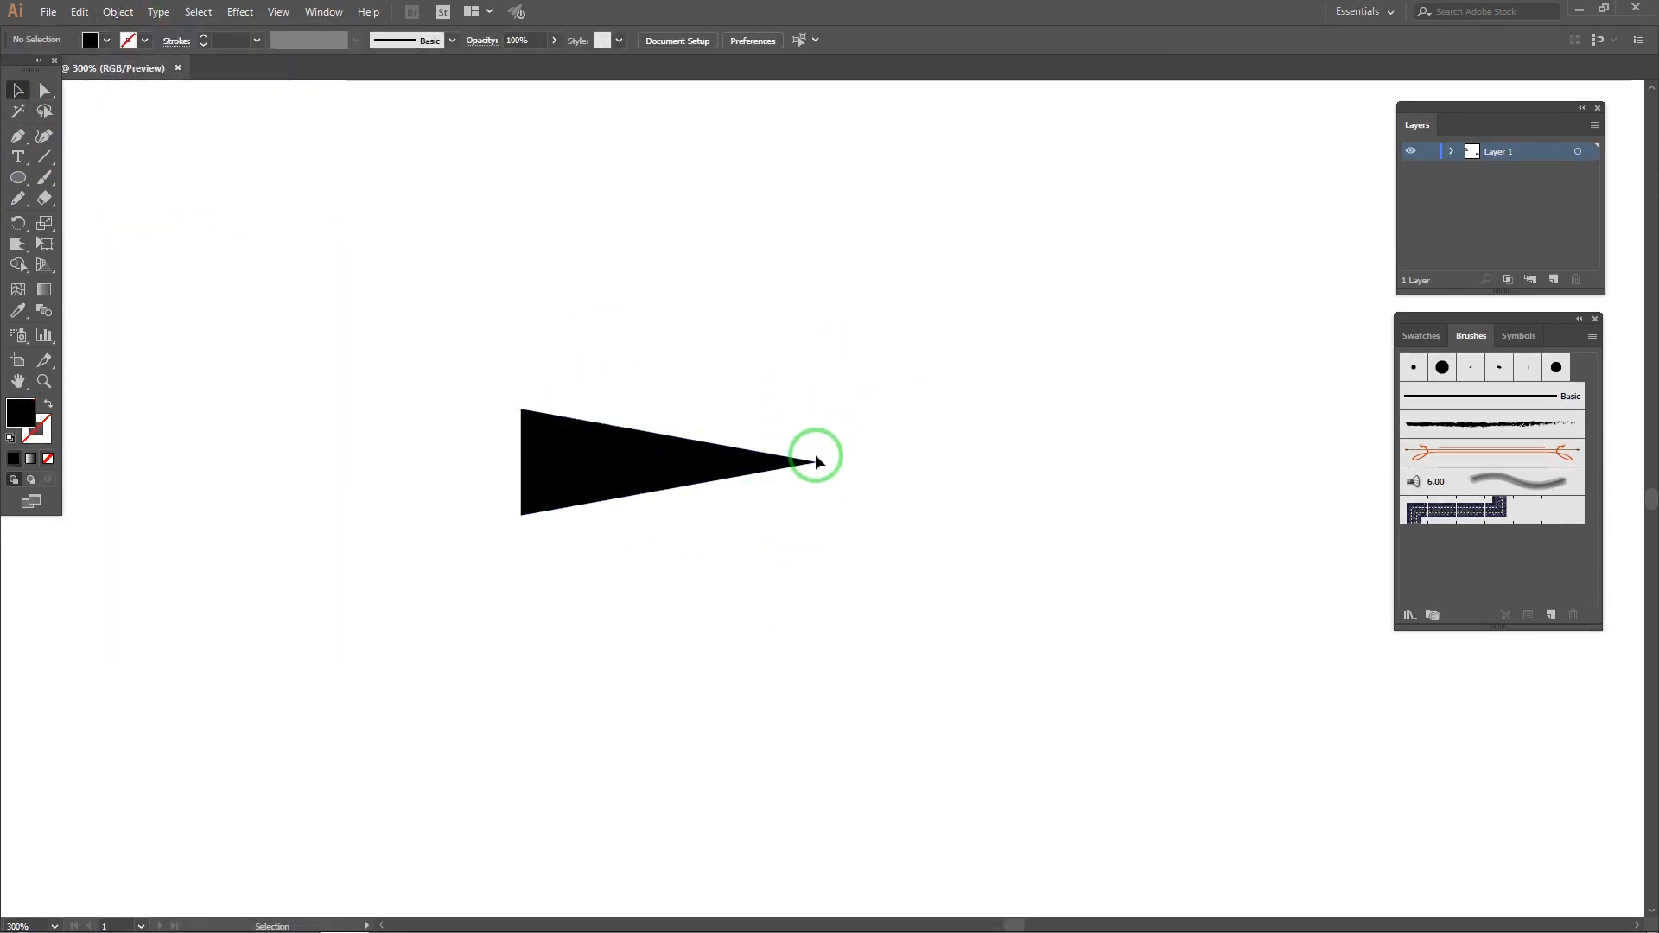
Step: Pull back the anchor points at the wedge's tip so the wedge is about 108 pt long
key("a")
left_click(803, 462)
scroll(816, 462, "up", 4)
left_click_drag(862, 448, 801, 449)
left_click(801, 368)
Step: Move the wedge to the upper corner of the artboard, directly above the flower
scroll(750, 377, "down", 5)
left_click_drag(662, 385, 782, 550)
left_click(619, 333)
left_click_drag(618, 333, 859, 444)
scroll(811, 434, "down", 1)
Step: Create an art brush from the wedge with the Tints colorization method
mouse_move(871, 610)
left_mouse_down()
mouse_move(429, 230)
mouse_move(314, 178)
mouse_move(1493, 561)
left_mouse_up()
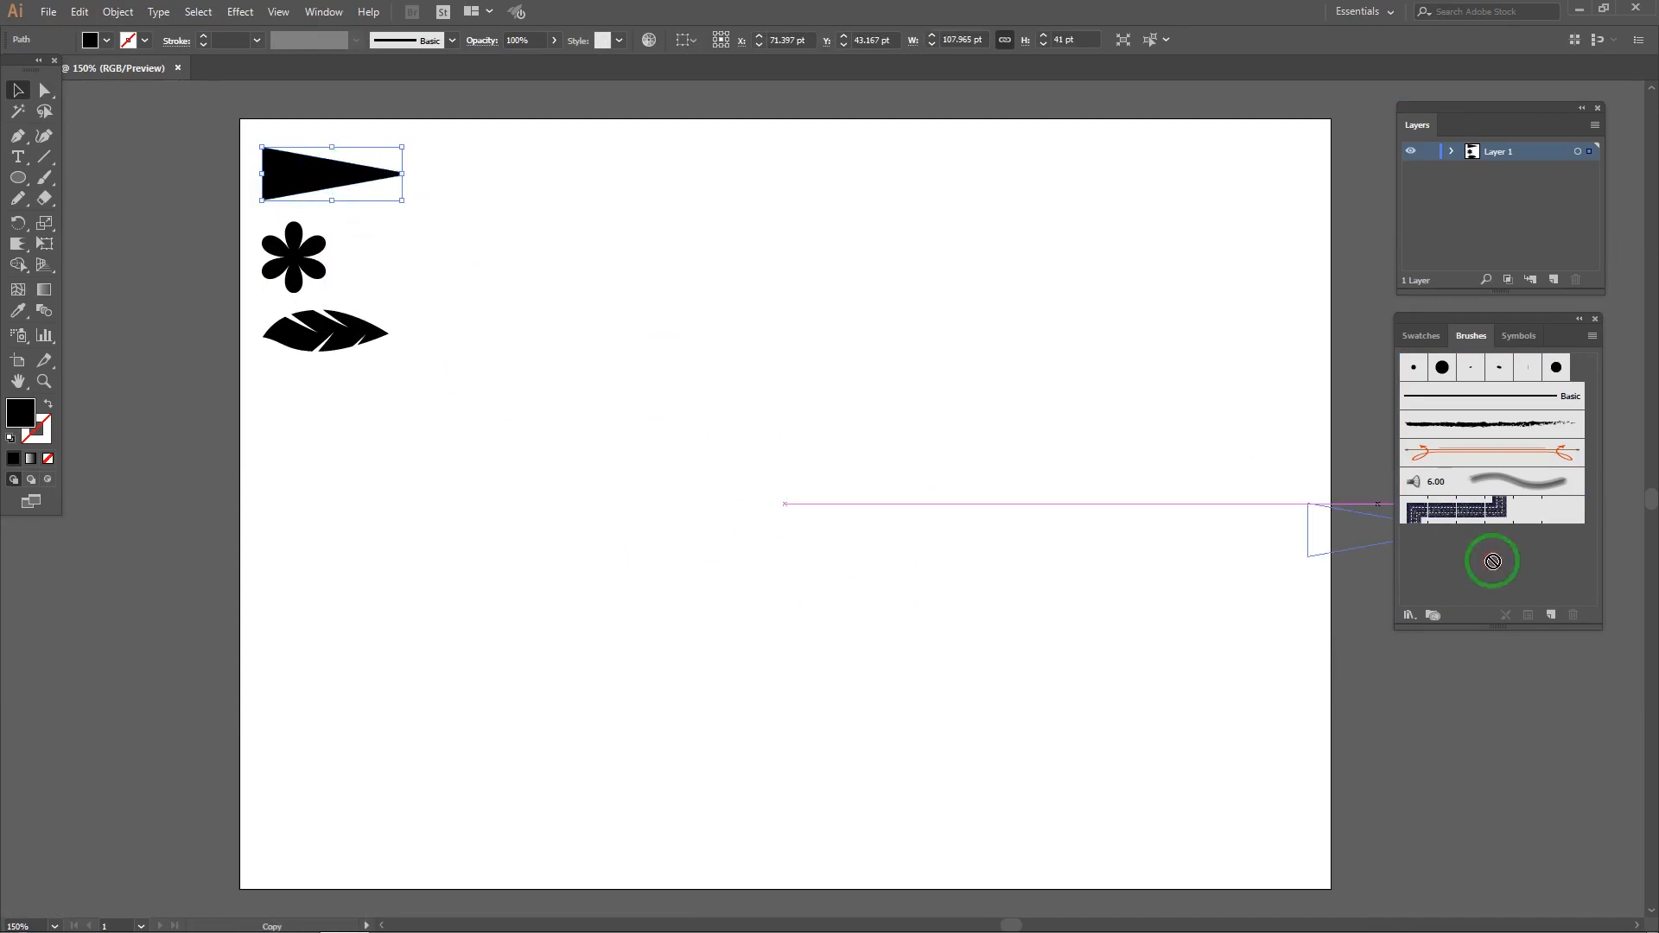
left_click_drag(472, 210, 1526, 573)
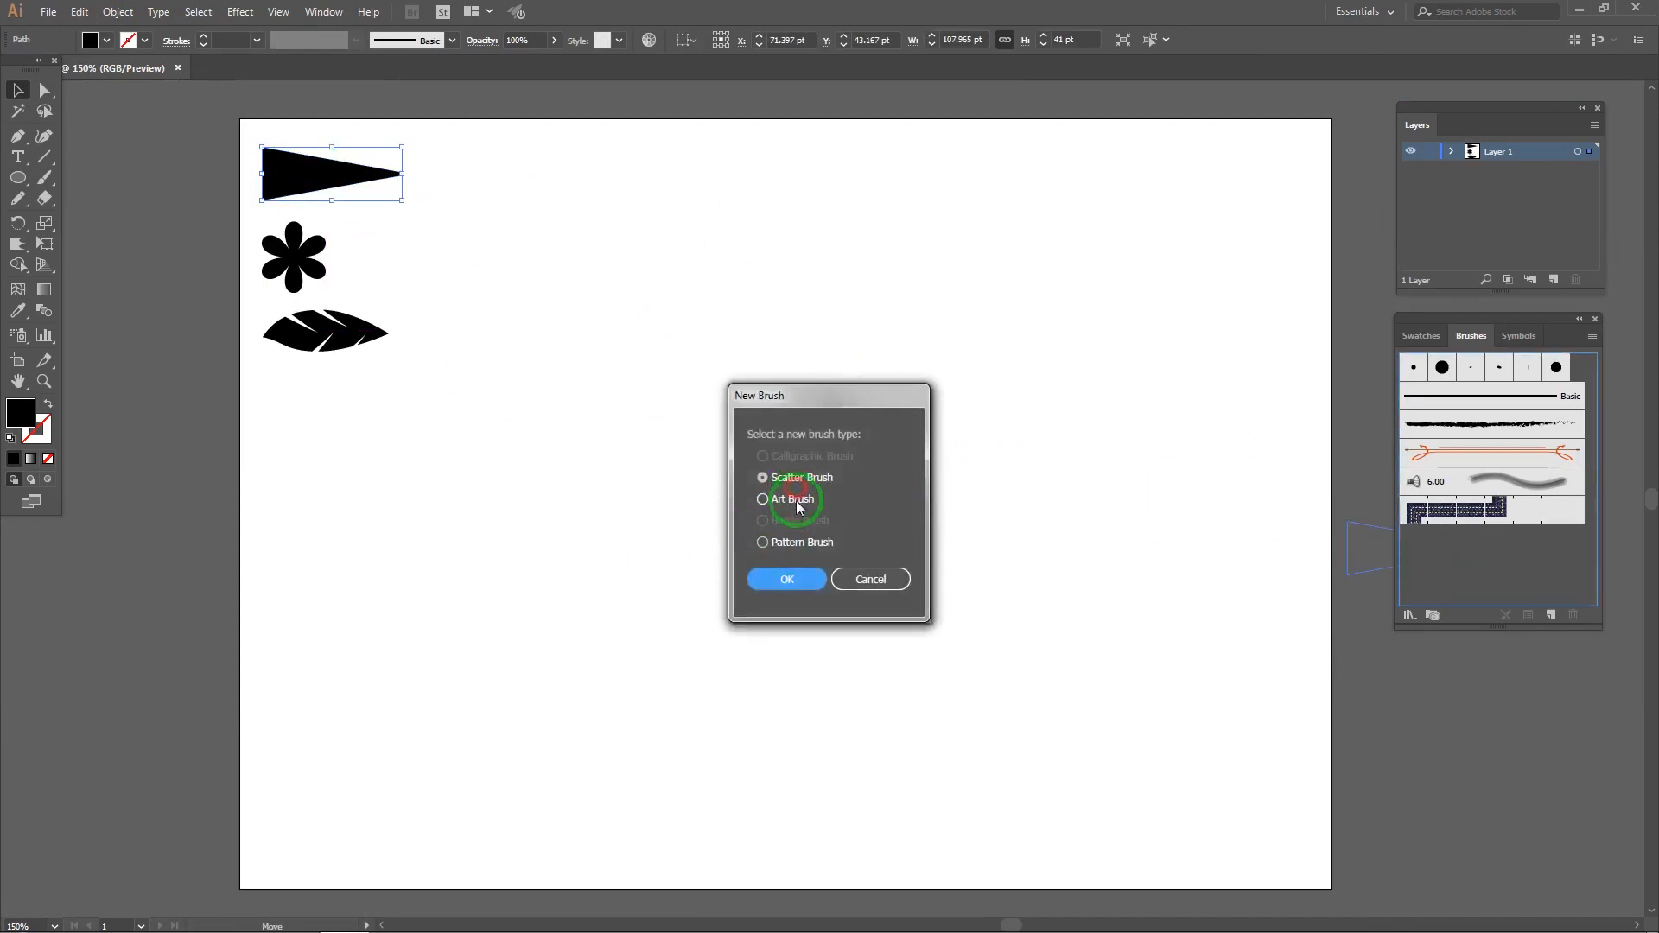
left_click(796, 507)
left_click(786, 579)
left_click(1074, 474)
left_click(1075, 518)
left_click(1066, 637)
Step: Try the wedge brush with two curved test strokes on the artboard and undo each one
key("b")
mouse_move(722, 641)
left_mouse_down()
mouse_move(786, 444)
mouse_move(831, 197)
left_mouse_up()
key("ctrl+z")
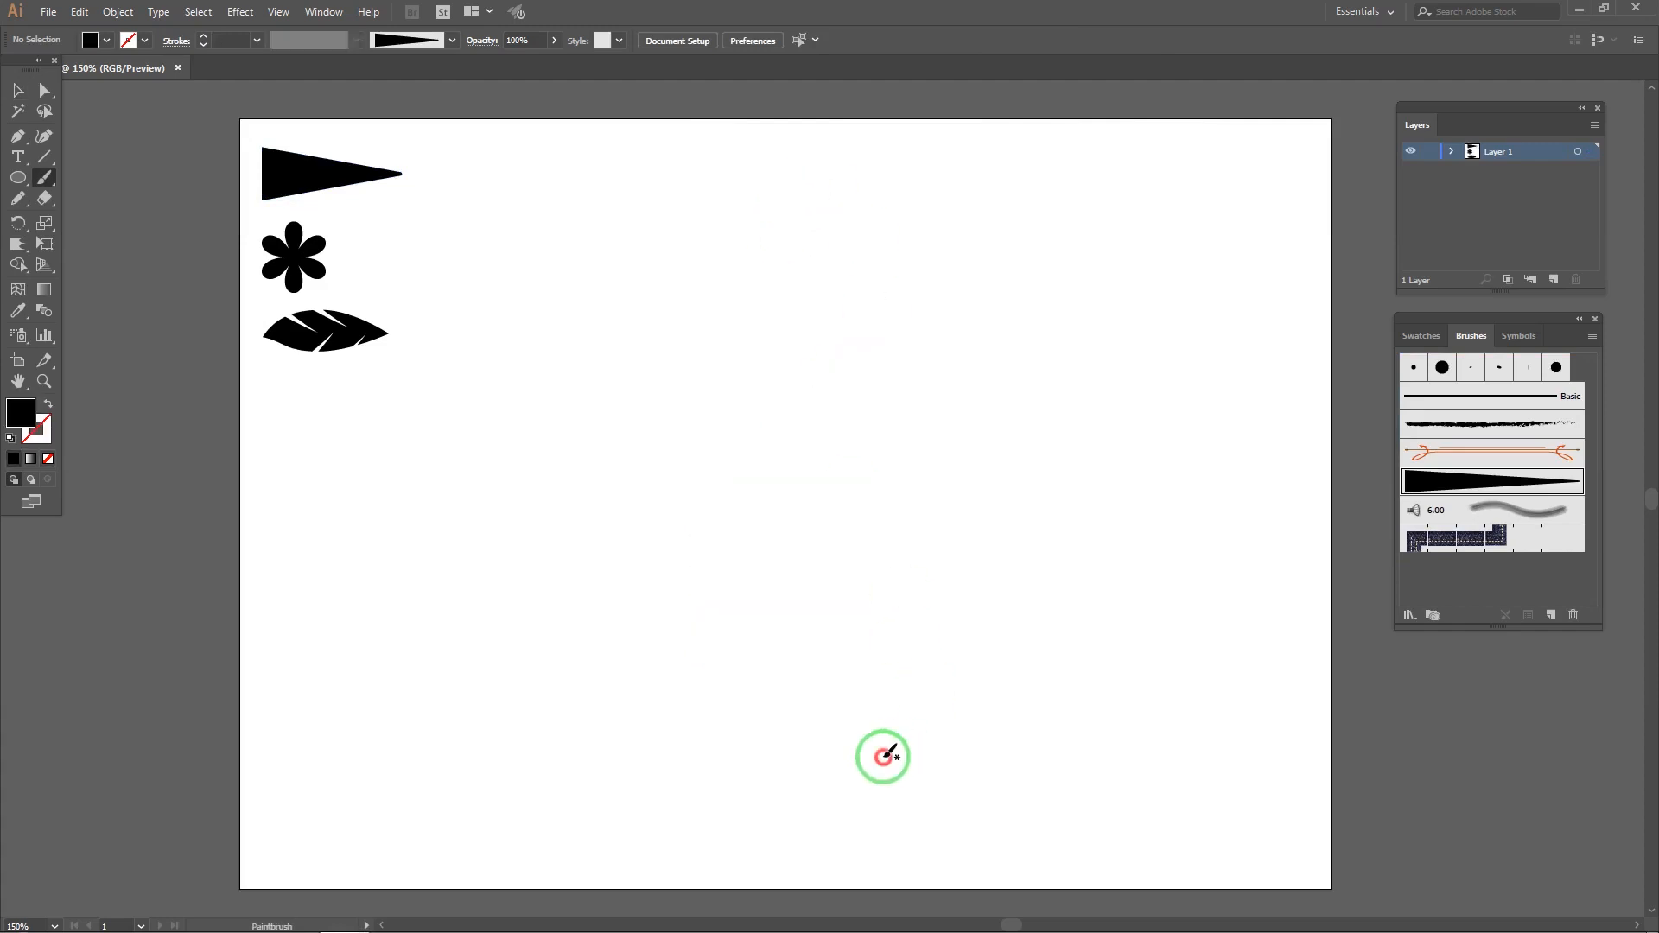
left_click_drag(881, 756, 1051, 166)
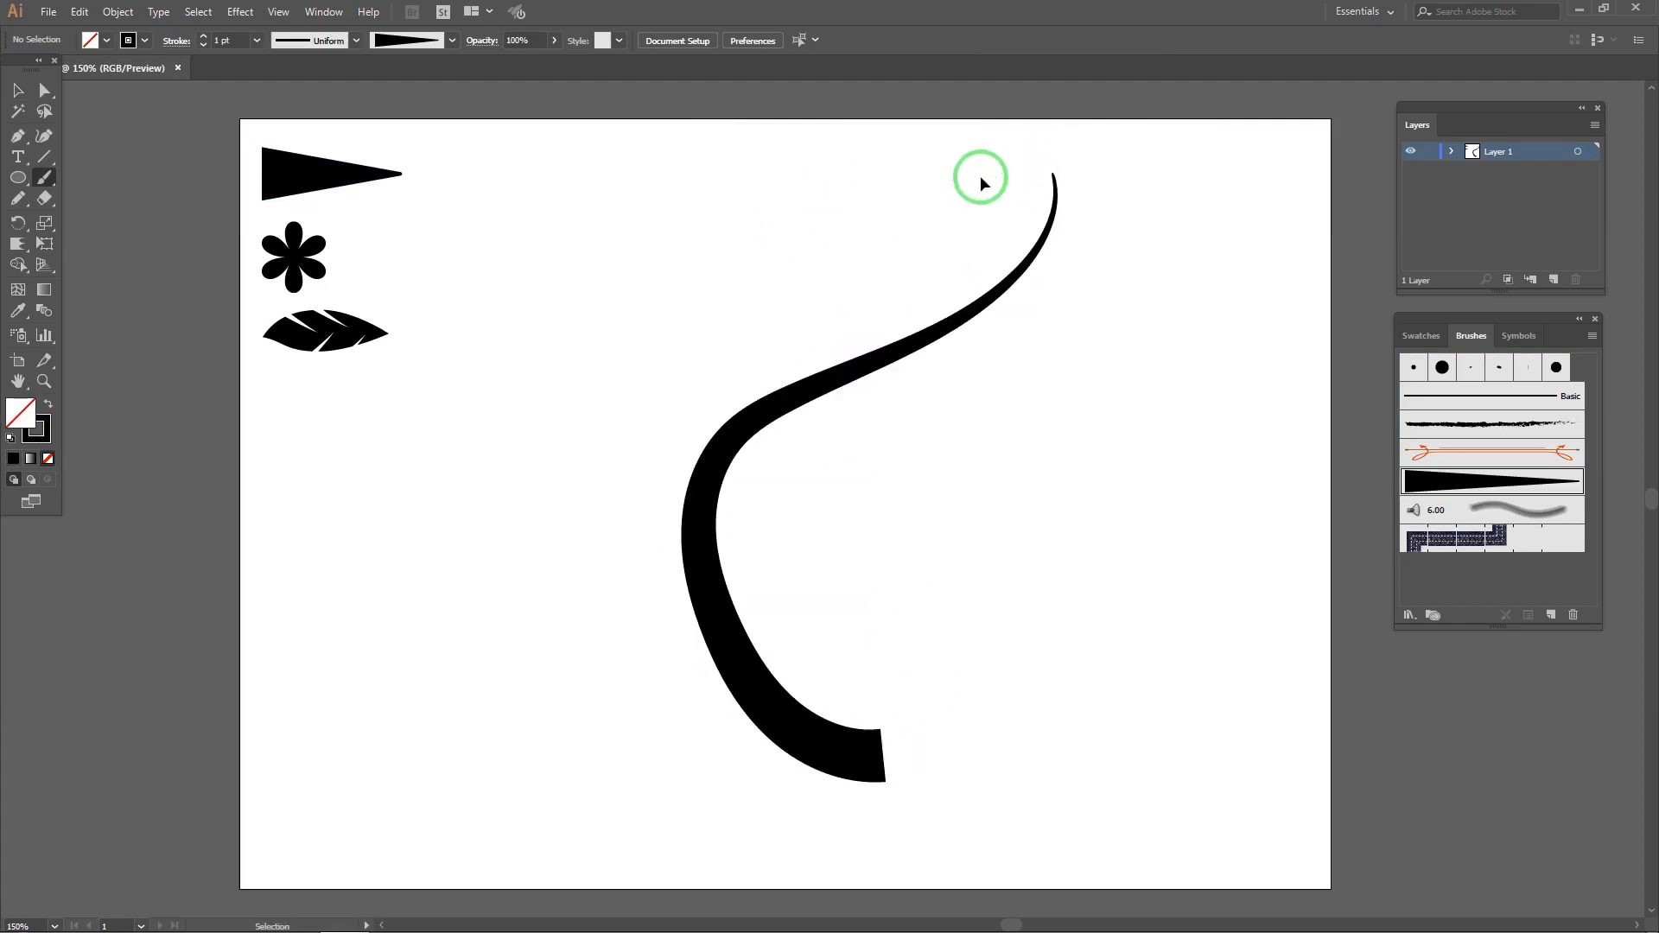
key("ctrl+z")
Step: Reduce the wedge art brush's fixed width, then paint a curved test stroke and undo it
double_click(1418, 481)
left_click_drag(933, 211, 921, 216)
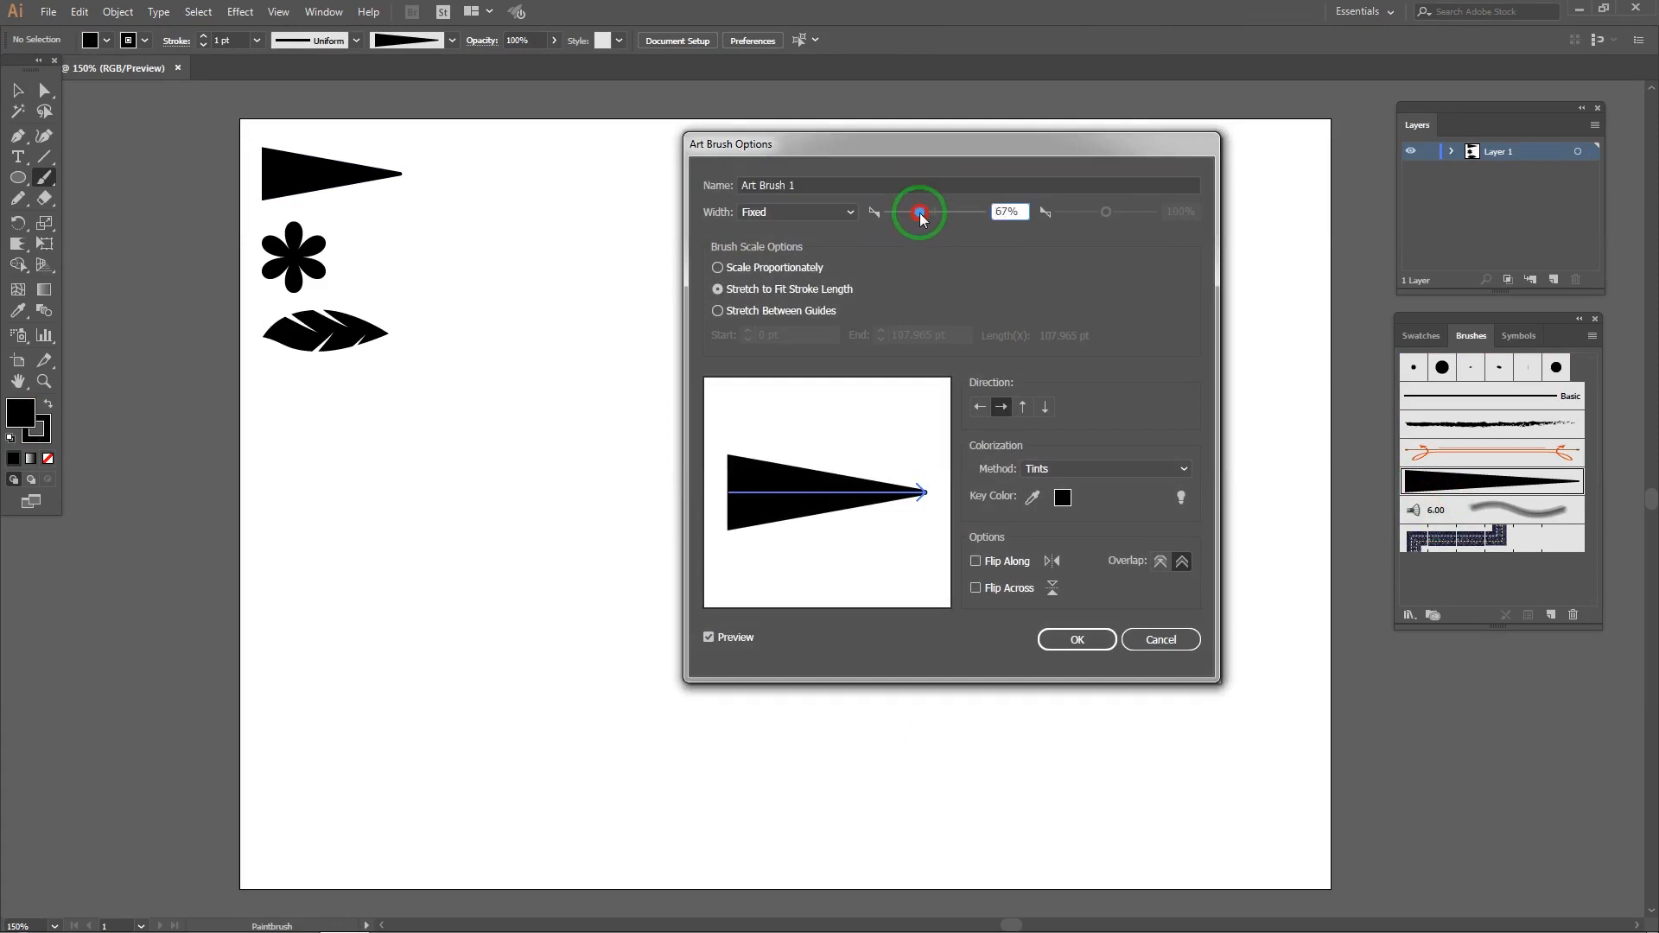
left_click(1136, 631)
mouse_move(836, 771)
left_mouse_down()
mouse_move(797, 585)
mouse_move(921, 332)
left_mouse_up()
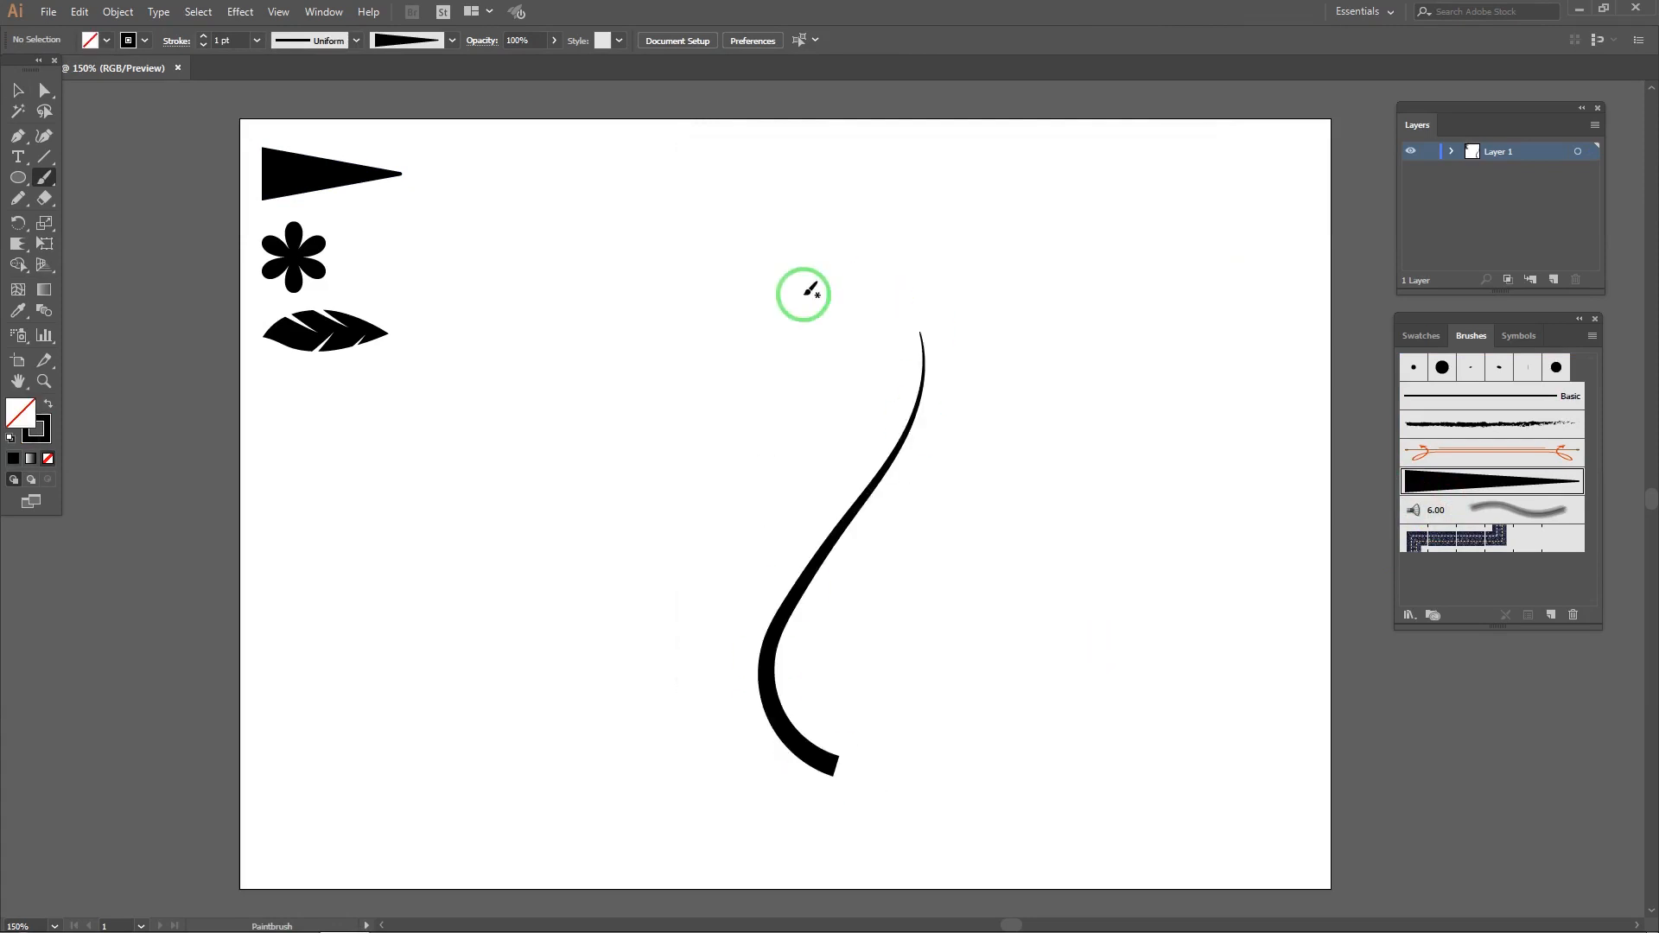
key("ctrl+z")
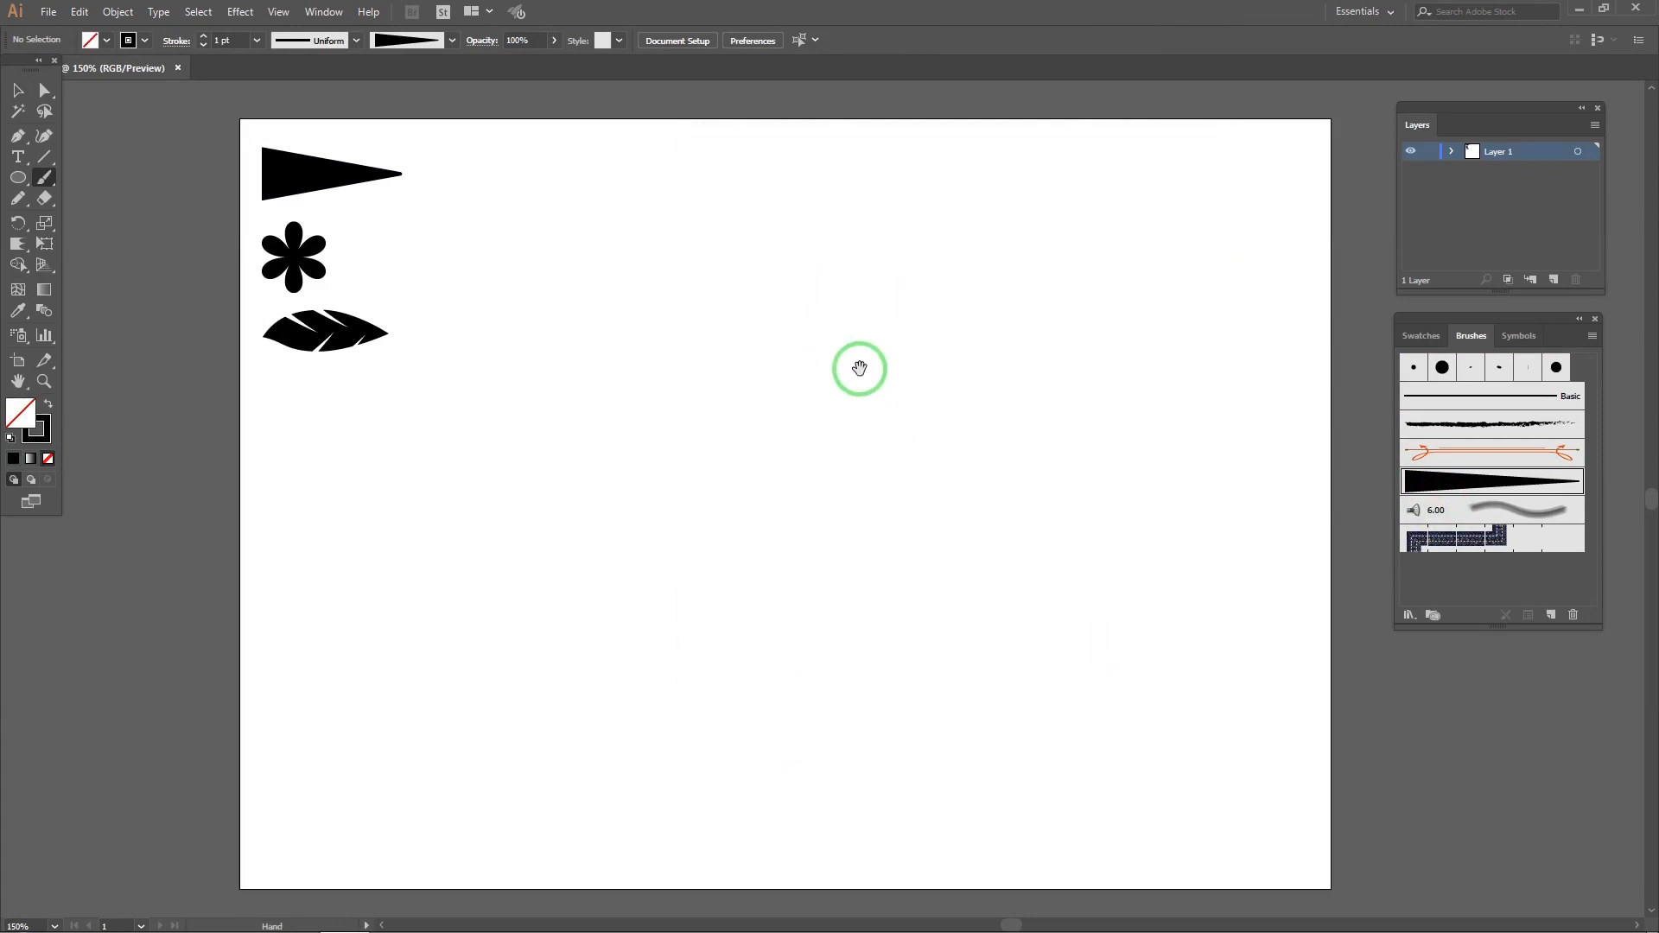
Step: Create an art brush from the notched leaf with the Tints colorization method
key("v")
left_click(337, 318)
mouse_move(338, 318)
left_mouse_down()
mouse_move(1580, 605)
mouse_move(1525, 585)
left_mouse_up()
left_click(795, 502)
left_click(777, 578)
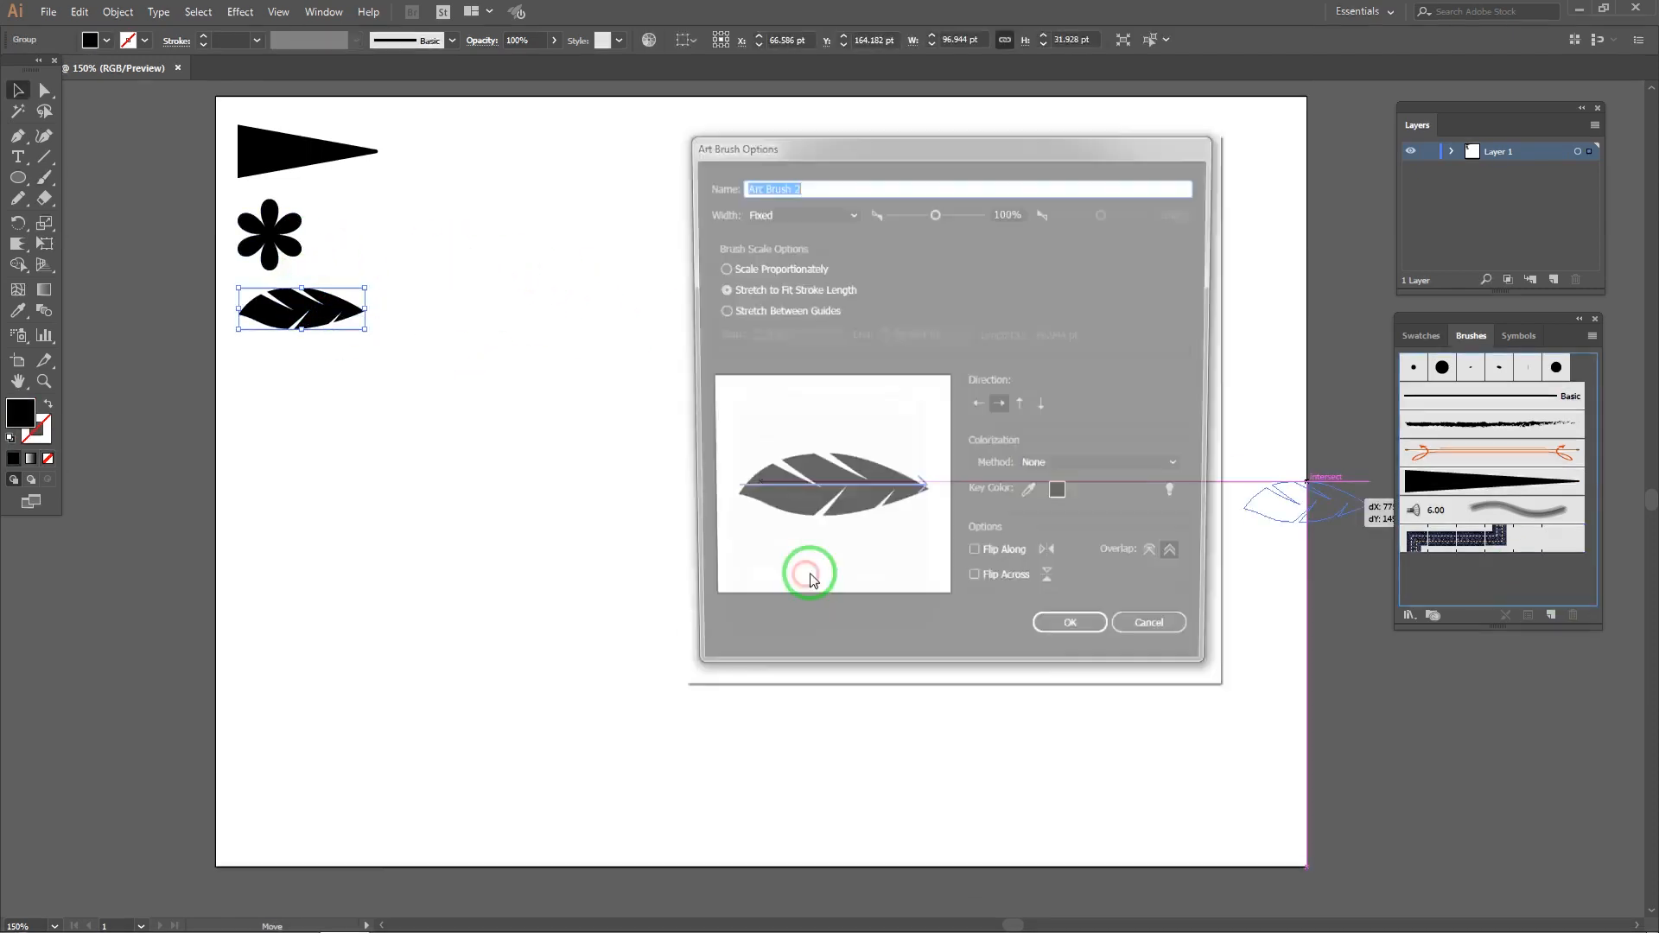
left_click(1072, 468)
left_click(1076, 506)
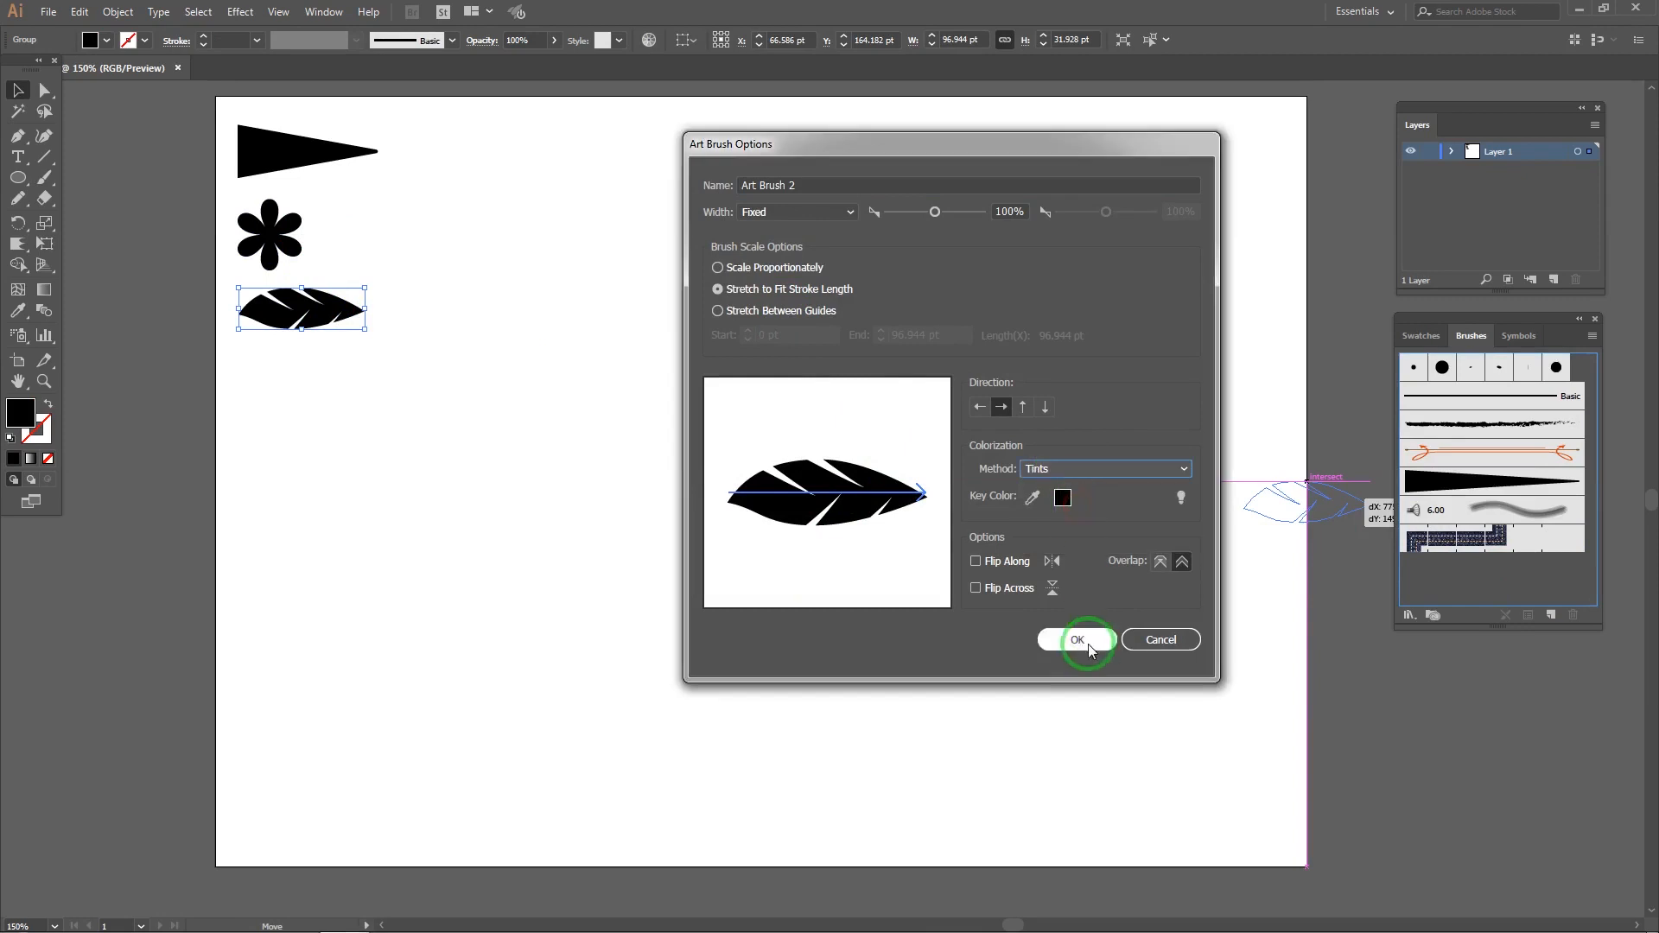
left_click(1088, 643)
left_click(717, 551)
Step: Paint a test leaf and undo it, and set the leaf brush's fixed width to 64%
key("b")
left_click_drag(723, 515, 774, 468)
key("ctrl+z")
double_click(1493, 510)
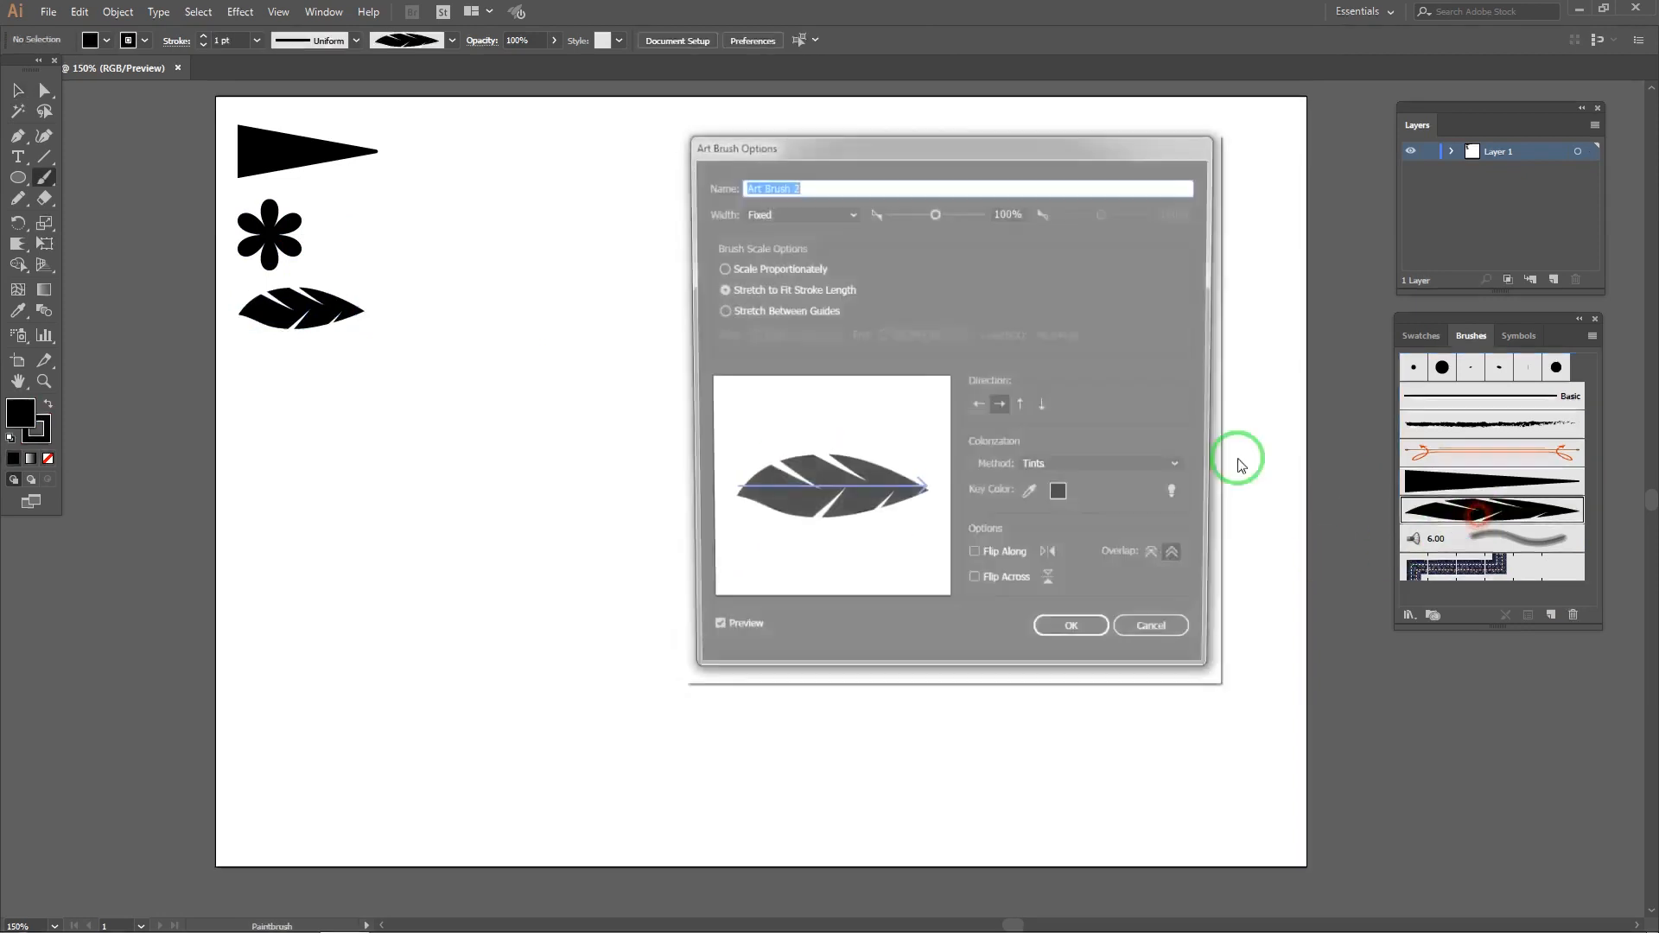
left_click_drag(929, 211, 929, 216)
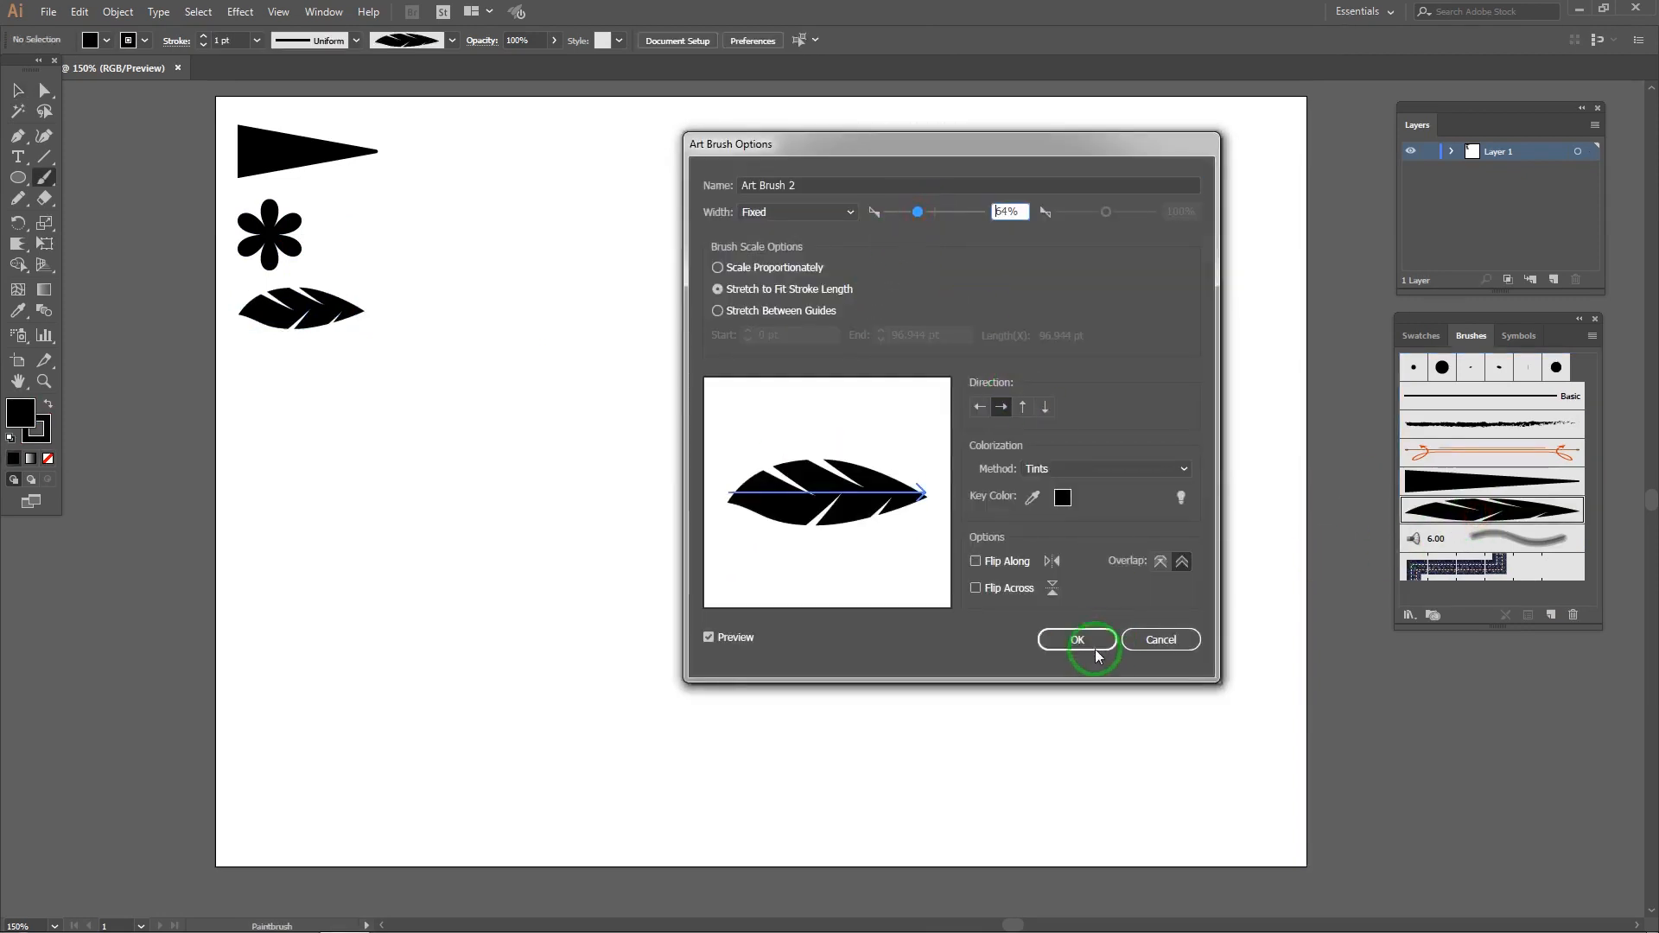
left_click(1108, 654)
Step: Paint a couple of test leaves with the leaf brush and delete them from the artboard
left_click_drag(911, 548, 936, 490)
mouse_move(957, 467)
left_mouse_down()
mouse_move(987, 408)
mouse_move(933, 324)
left_mouse_up()
key("v")
left_click_drag(847, 277, 1037, 637)
key("Delete")
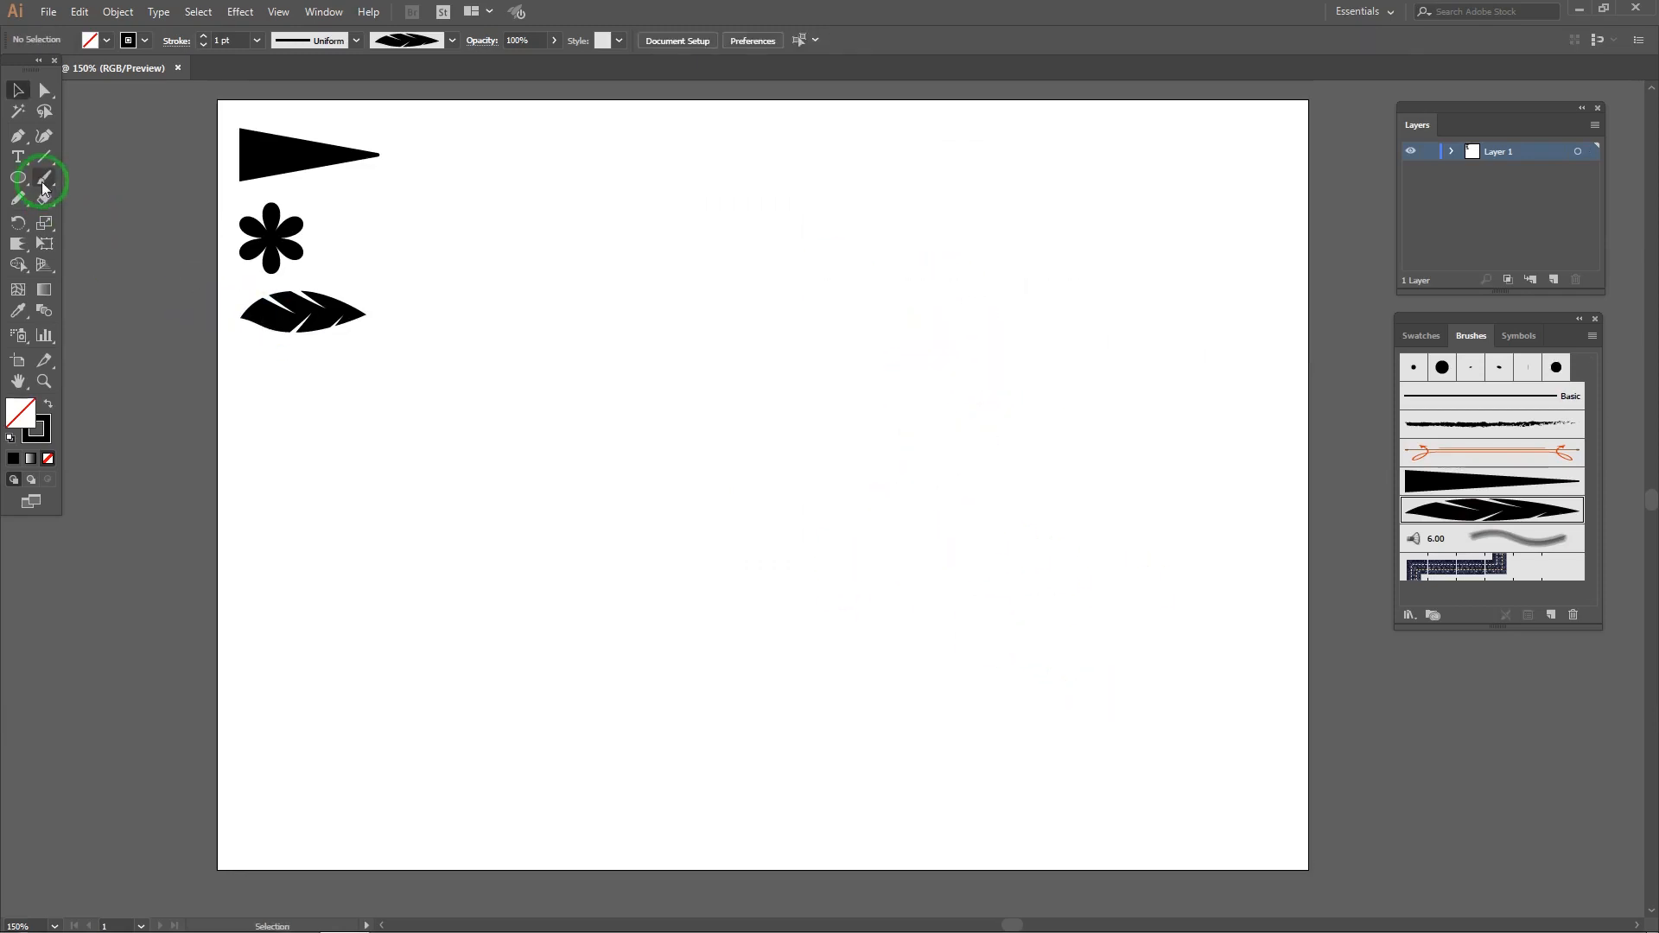
Step: Paint a long curving main branch with the wedge brush and a shorter side branch forking from its lower part
left_click(1475, 481)
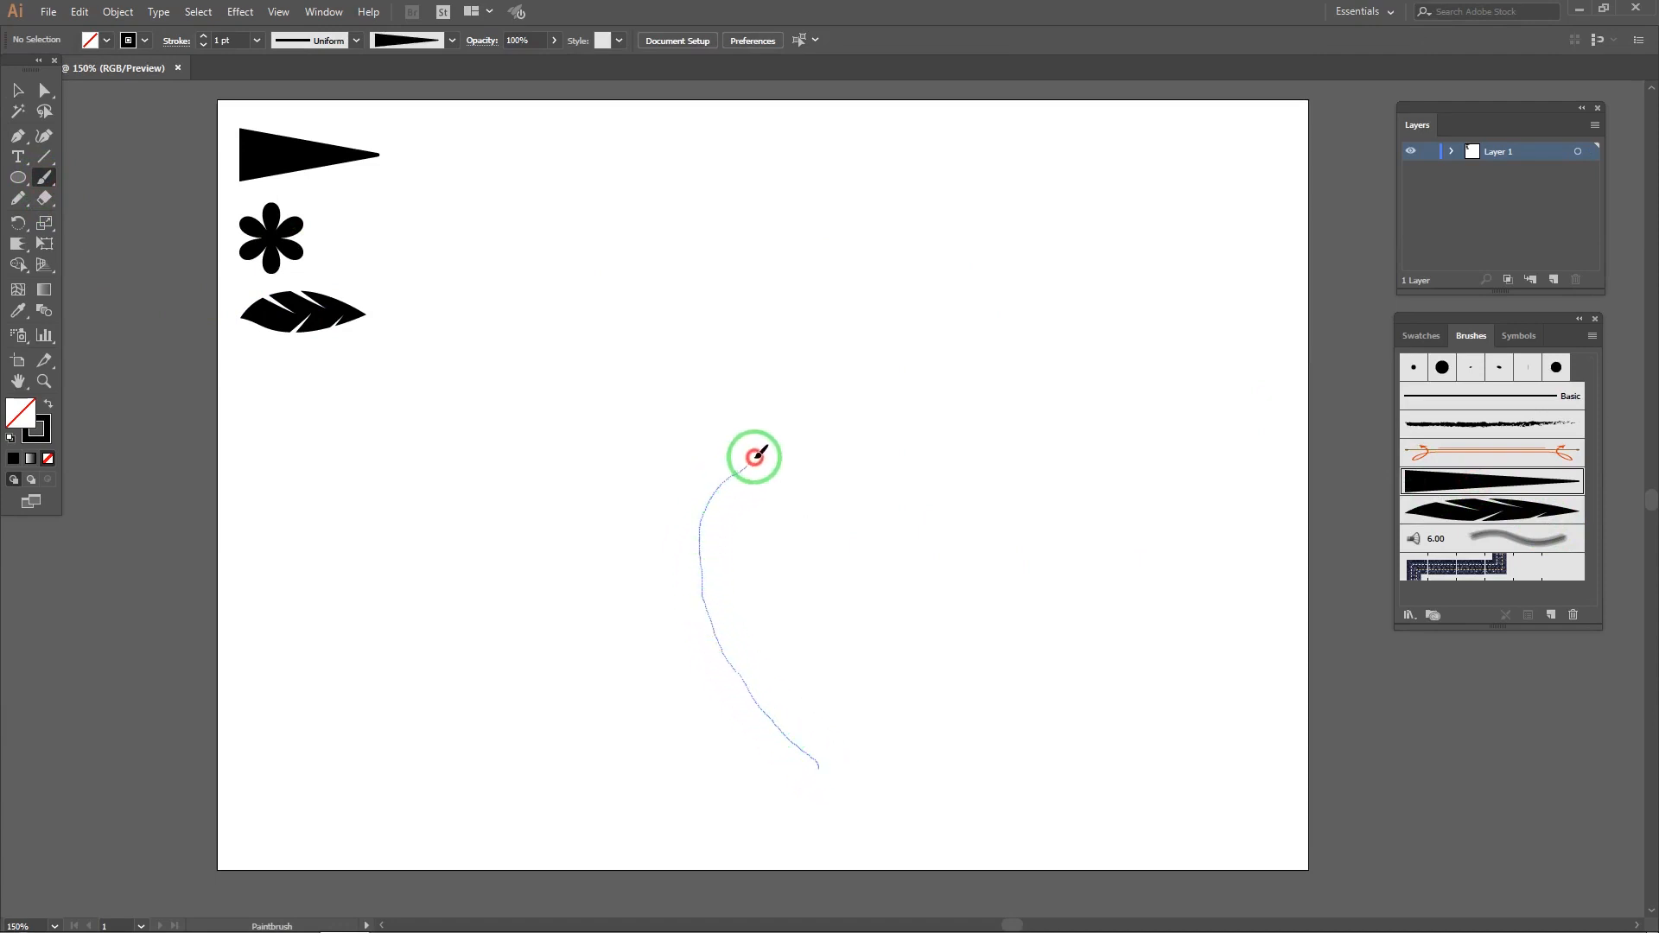
left_click_drag(1106, 213, 1118, 198)
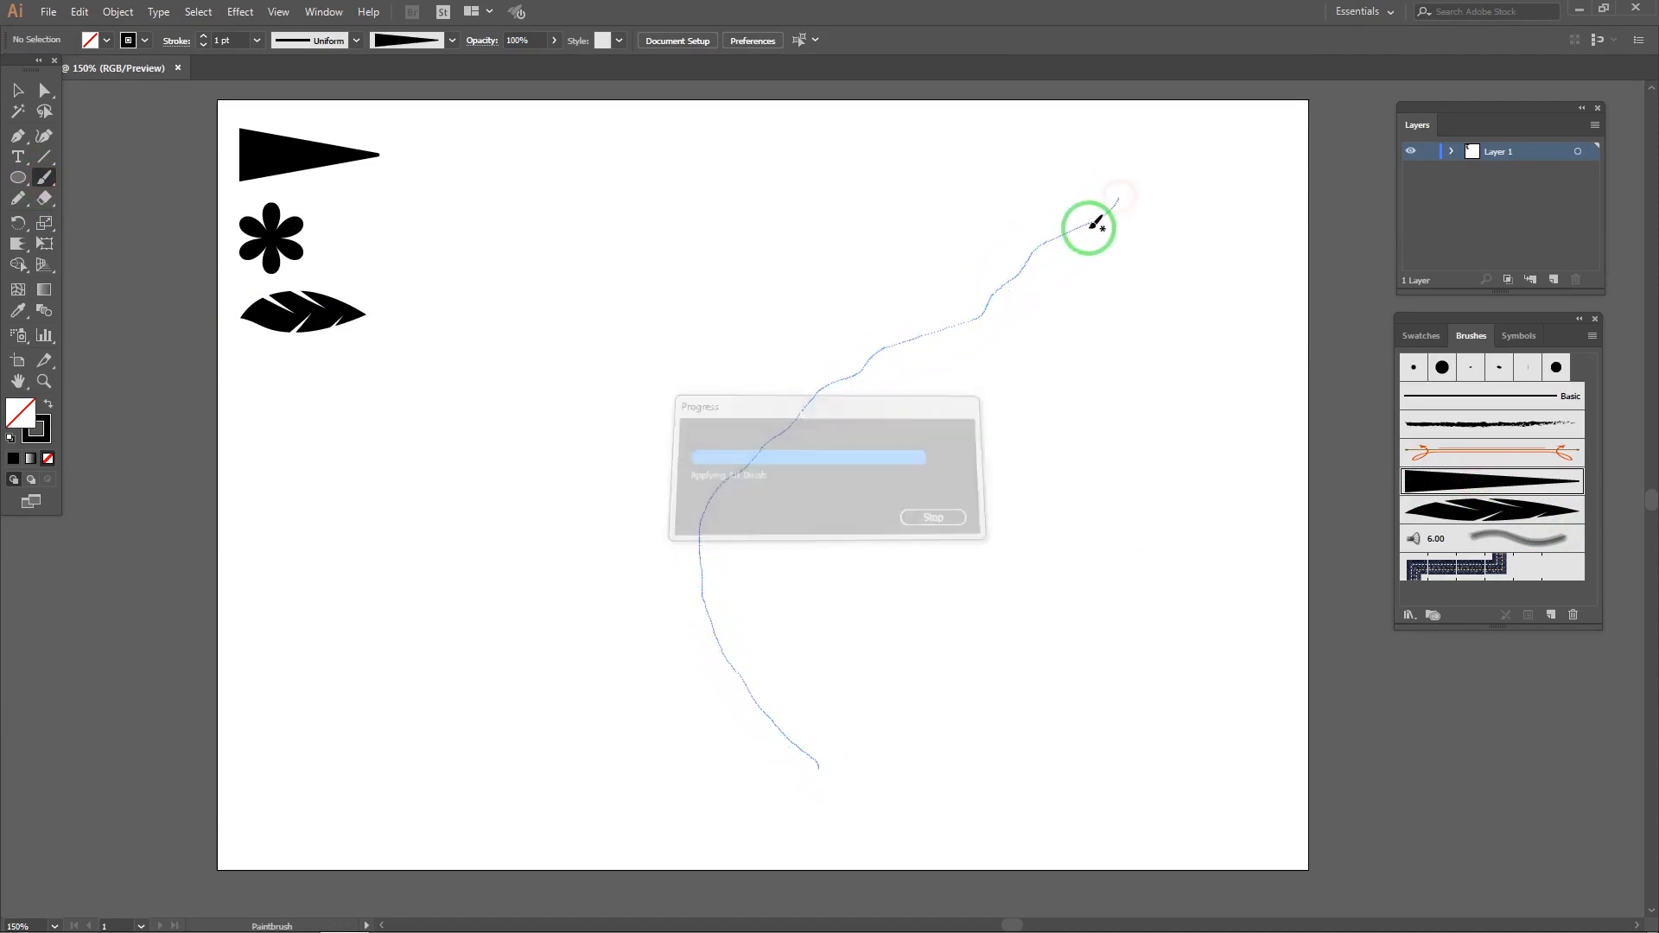
left_click_drag(846, 489, 815, 477)
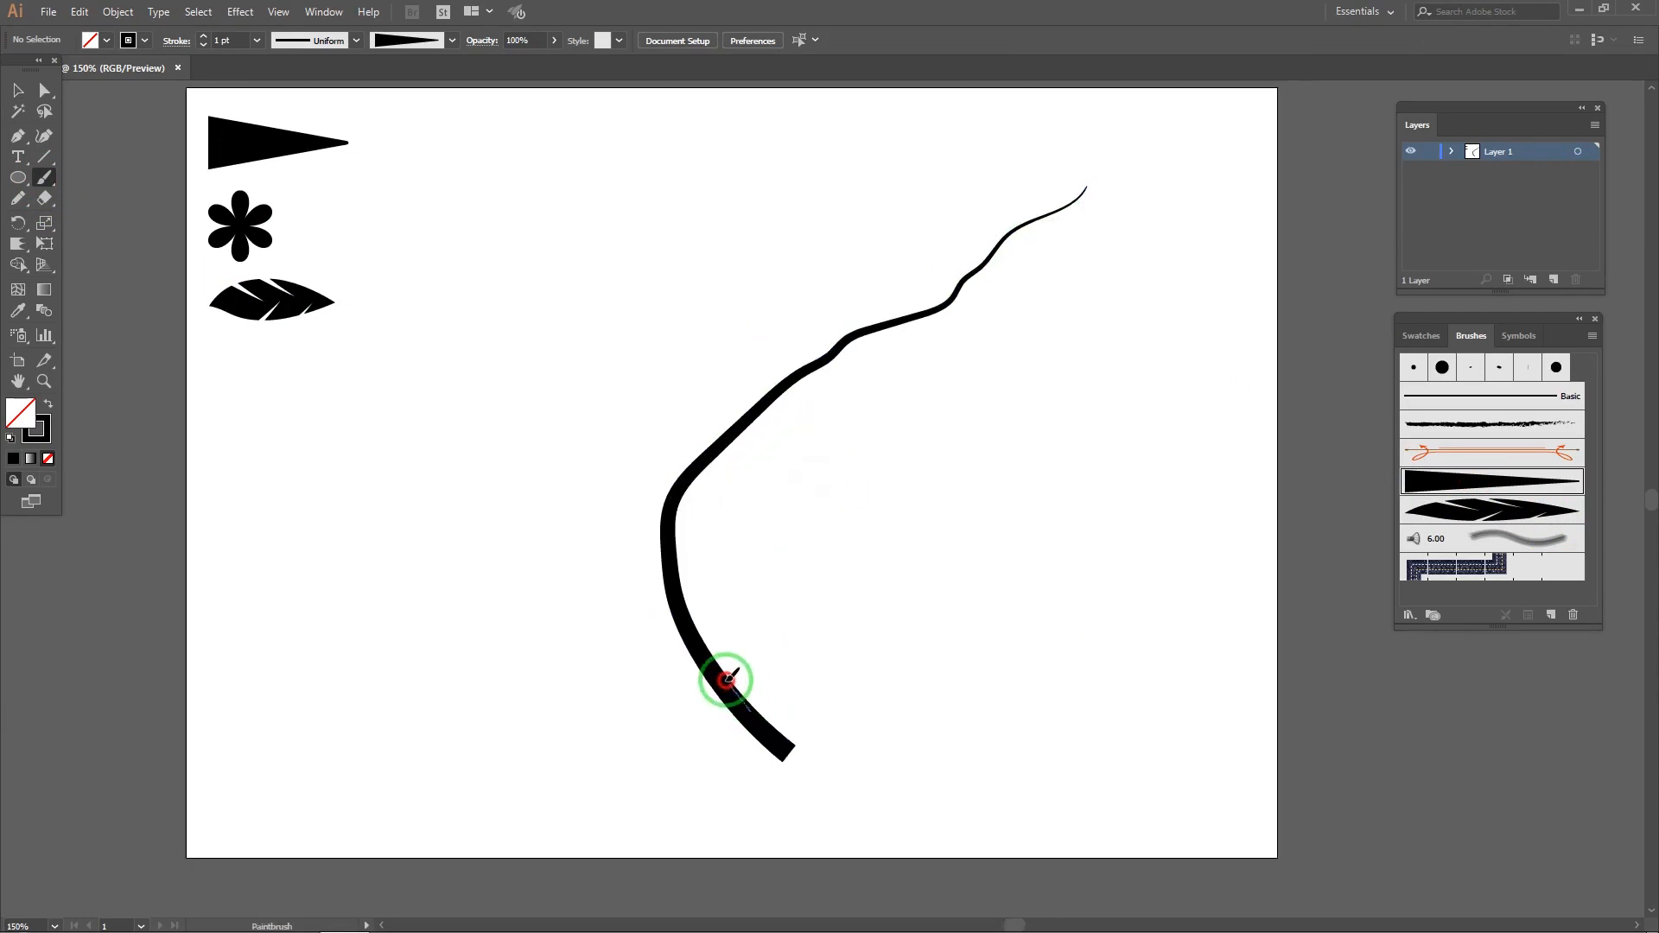
left_click_drag(878, 522, 910, 509)
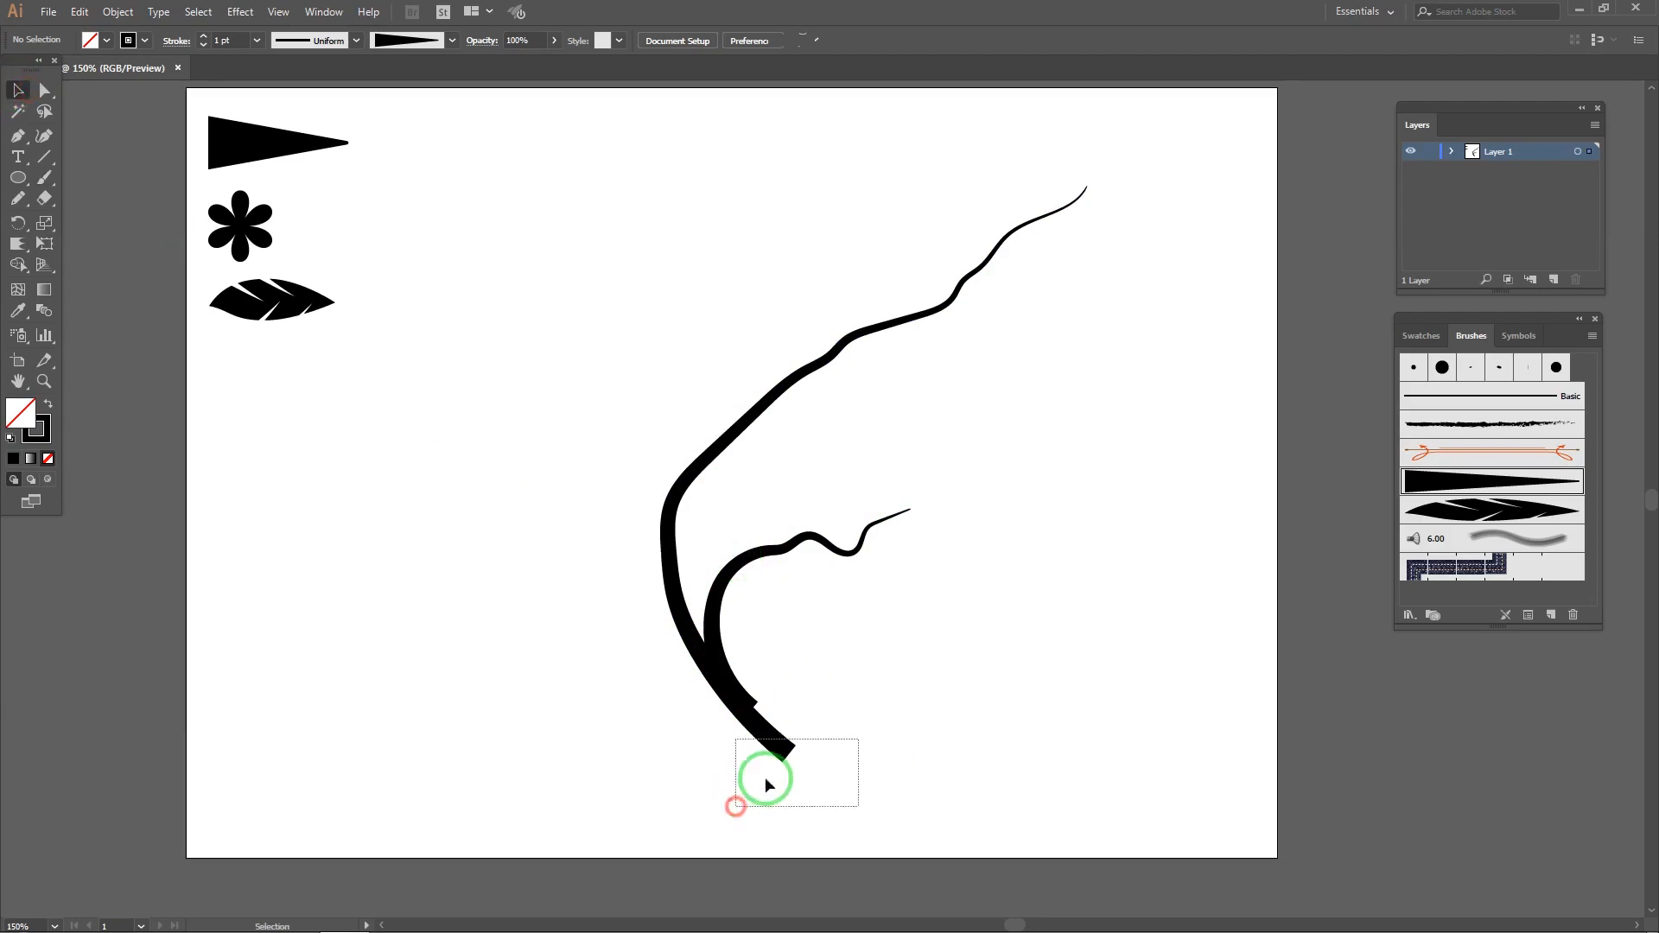
Step: Reshape the main branch to lean further outward and join the side branch smoothly to it with a 0.75 pt stroke
left_click_drag(736, 806, 791, 759)
left_click_drag(1109, 742, 1012, 800)
mouse_move(674, 665)
left_mouse_down()
mouse_move(680, 682)
mouse_move(689, 640)
left_mouse_up()
left_click(1104, 734)
left_click_drag(868, 684, 843, 717)
scroll(247, 39, "down", 1)
left_click(659, 374)
left_click_drag(689, 323, 635, 375)
left_click(577, 496)
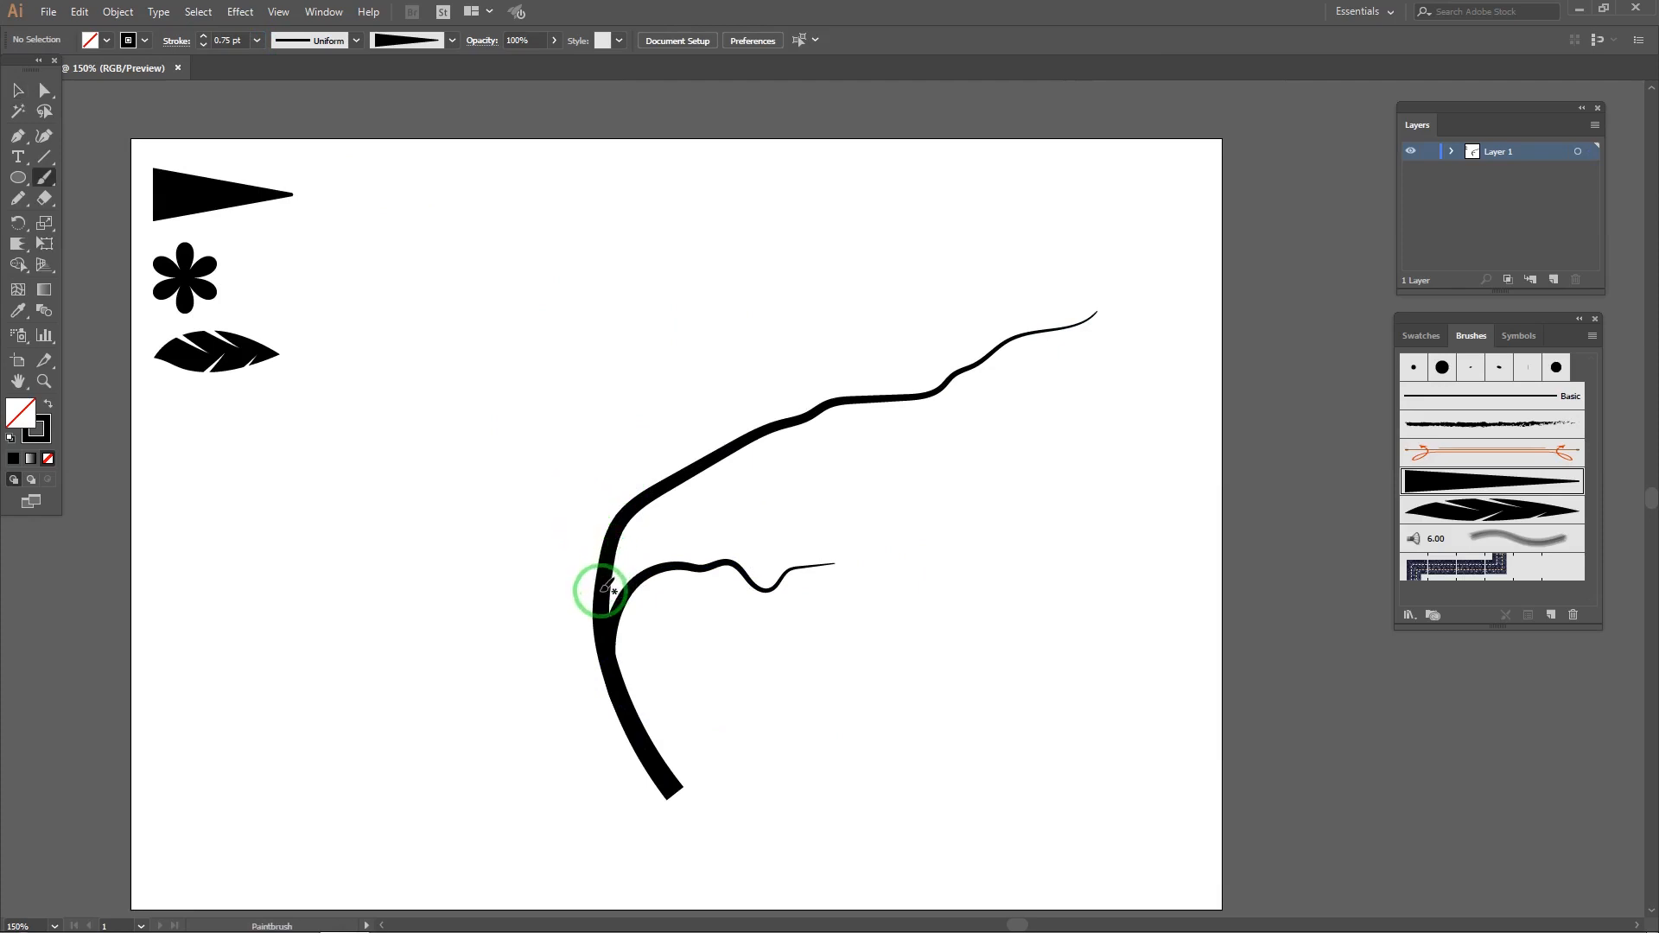
Step: Paint three upward branches with a 1 pt wedge-brush stroke, one left of the trunk and two along the main branch
left_click(257, 41)
left_click(278, 115)
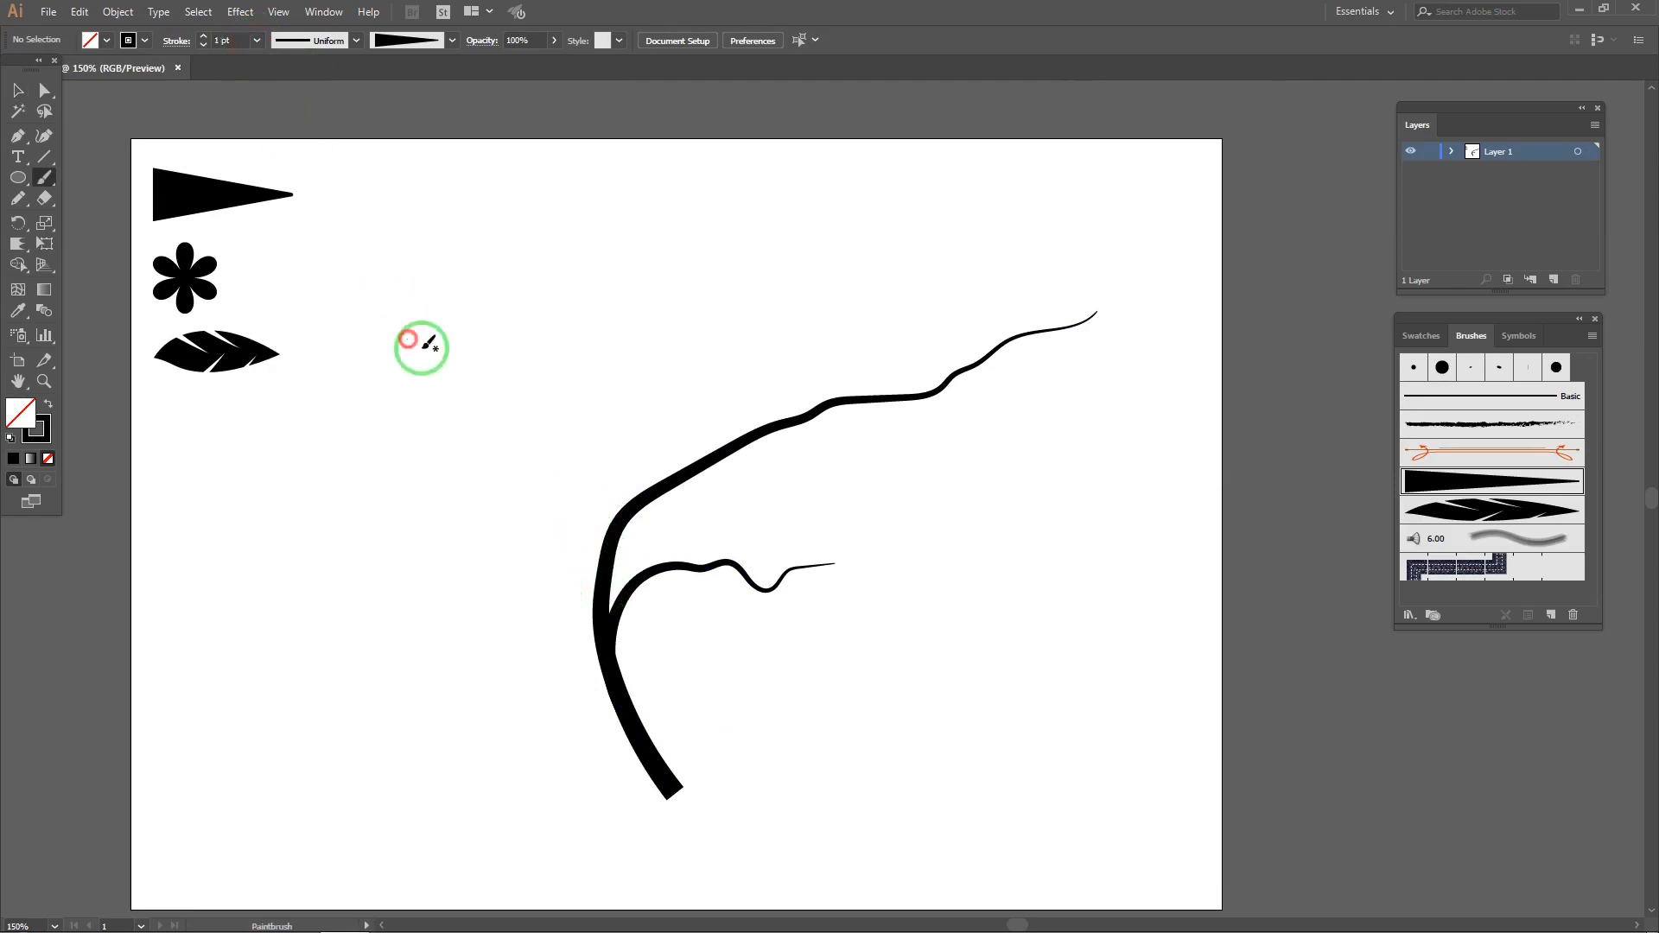
left_click_drag(597, 581, 570, 500)
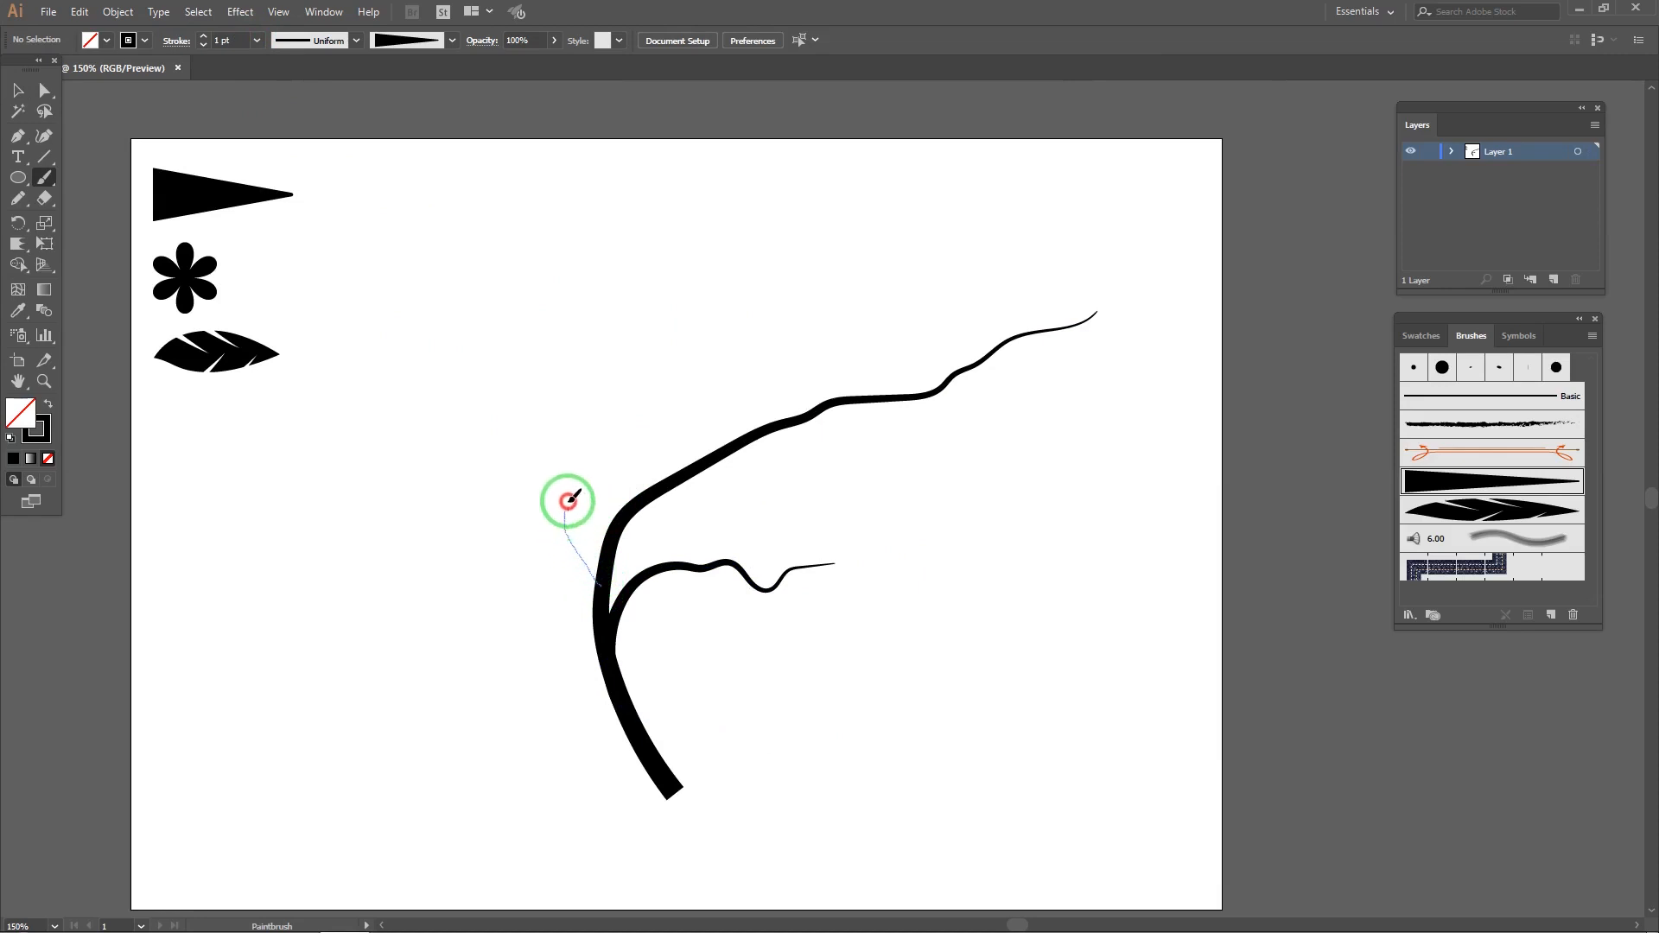
mouse_move(599, 346)
left_mouse_down()
mouse_move(589, 278)
mouse_move(605, 343)
left_mouse_up()
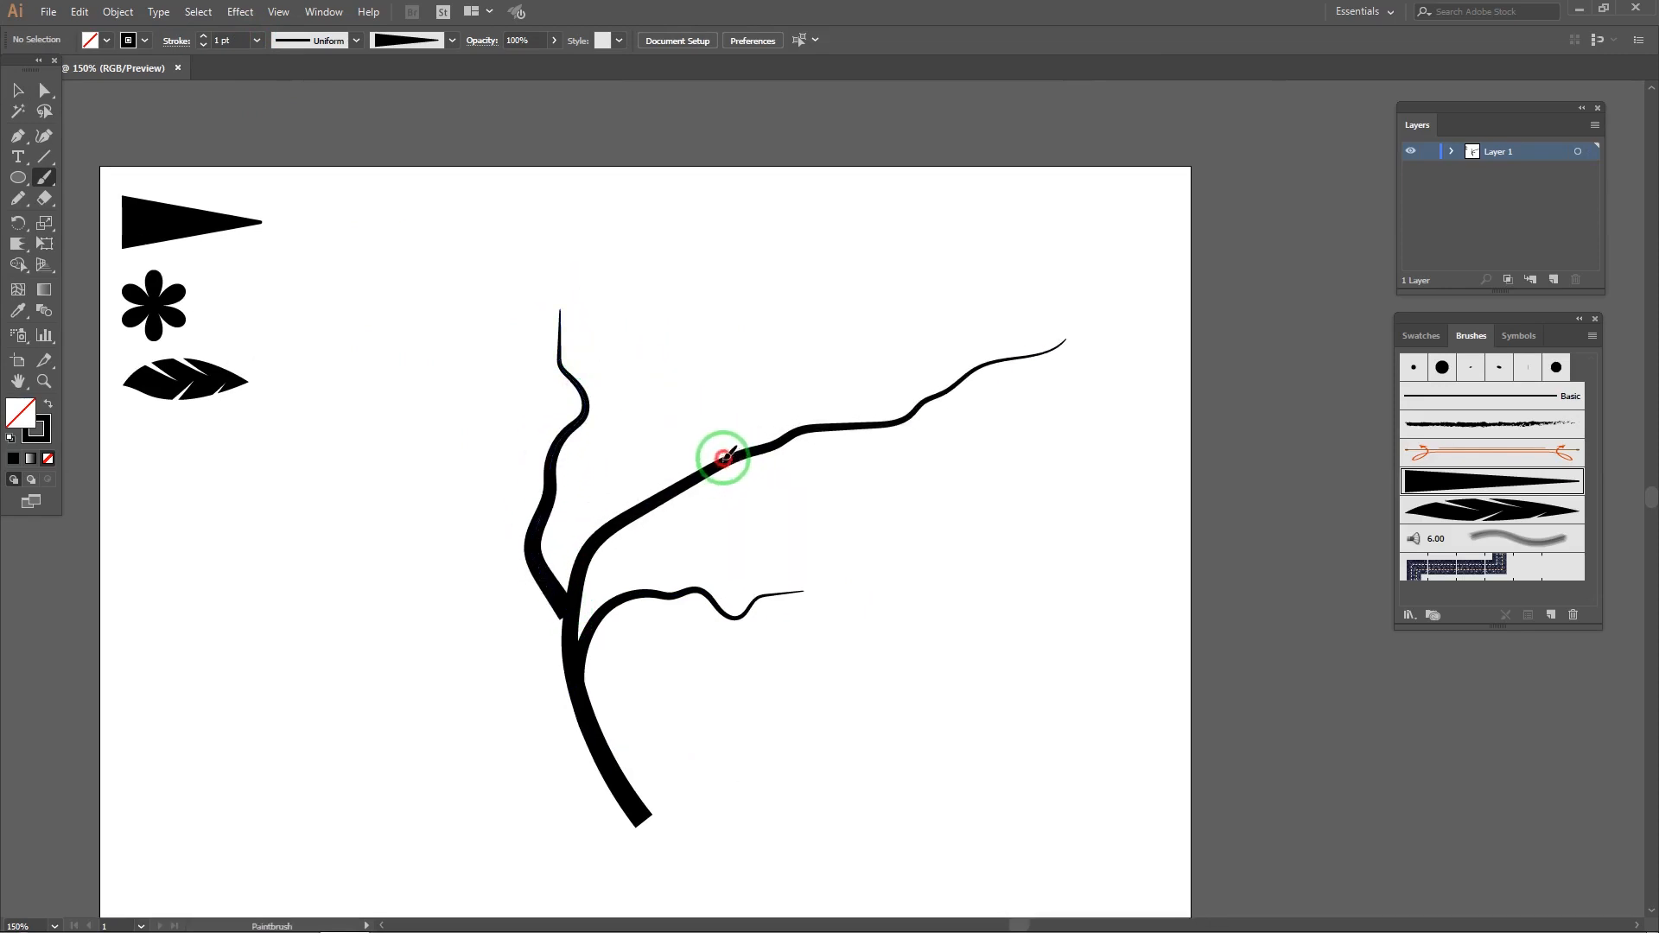
left_click_drag(736, 381, 774, 255)
left_click_drag(863, 340, 733, 396)
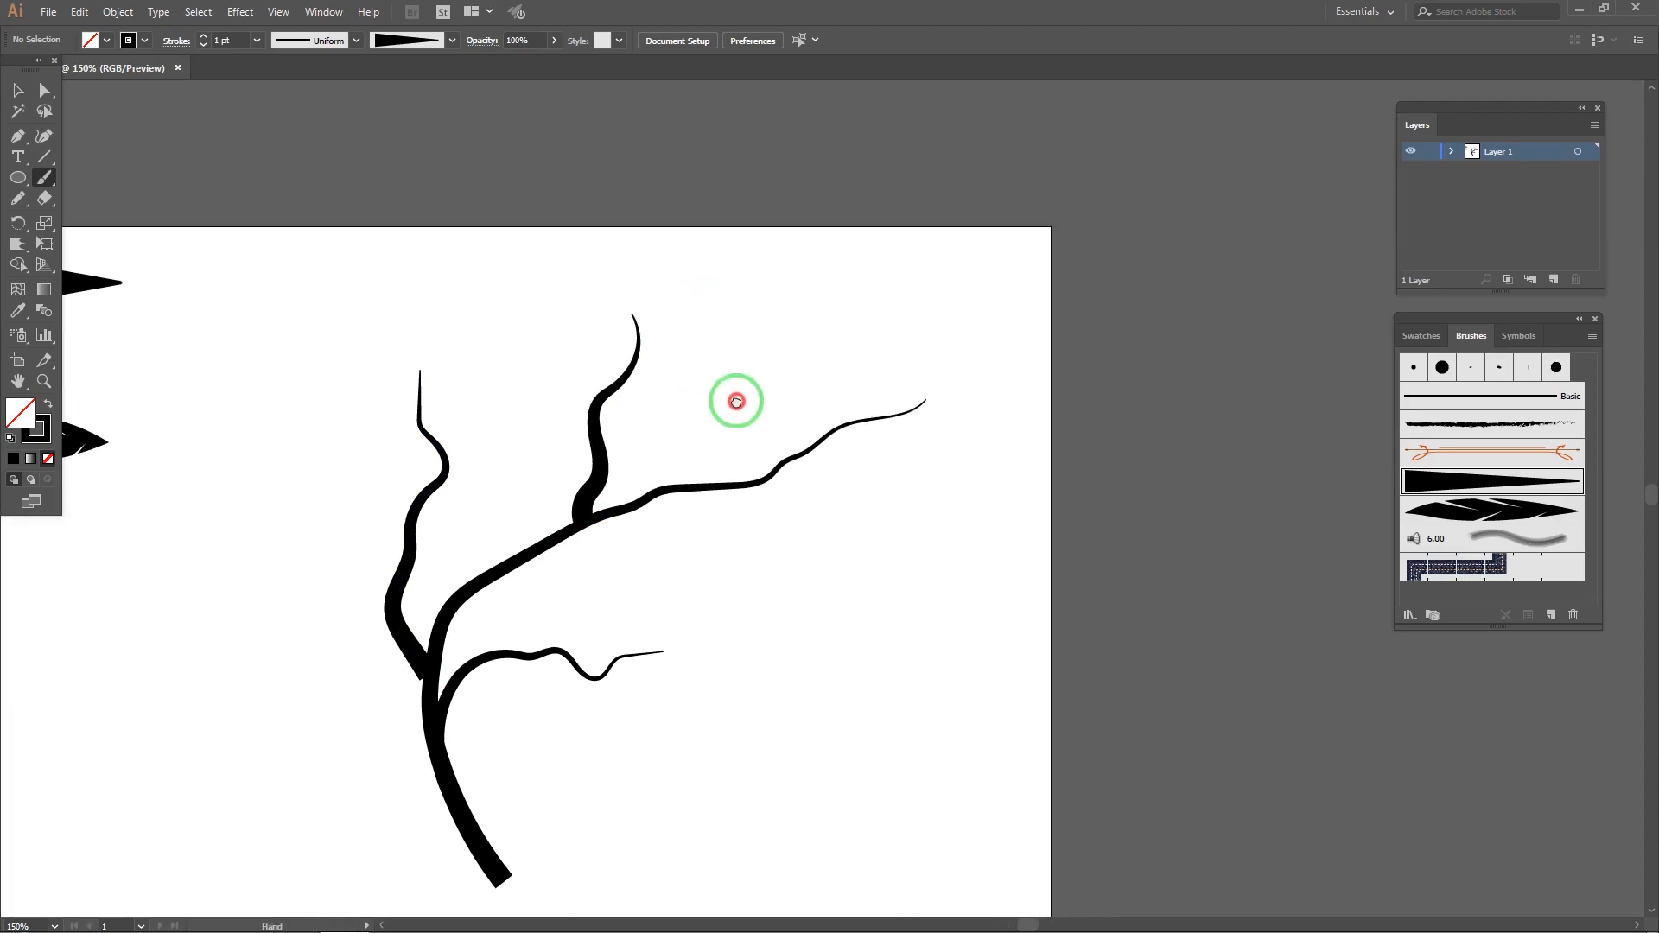
left_click_drag(831, 331, 833, 299)
left_click_drag(892, 375, 888, 329)
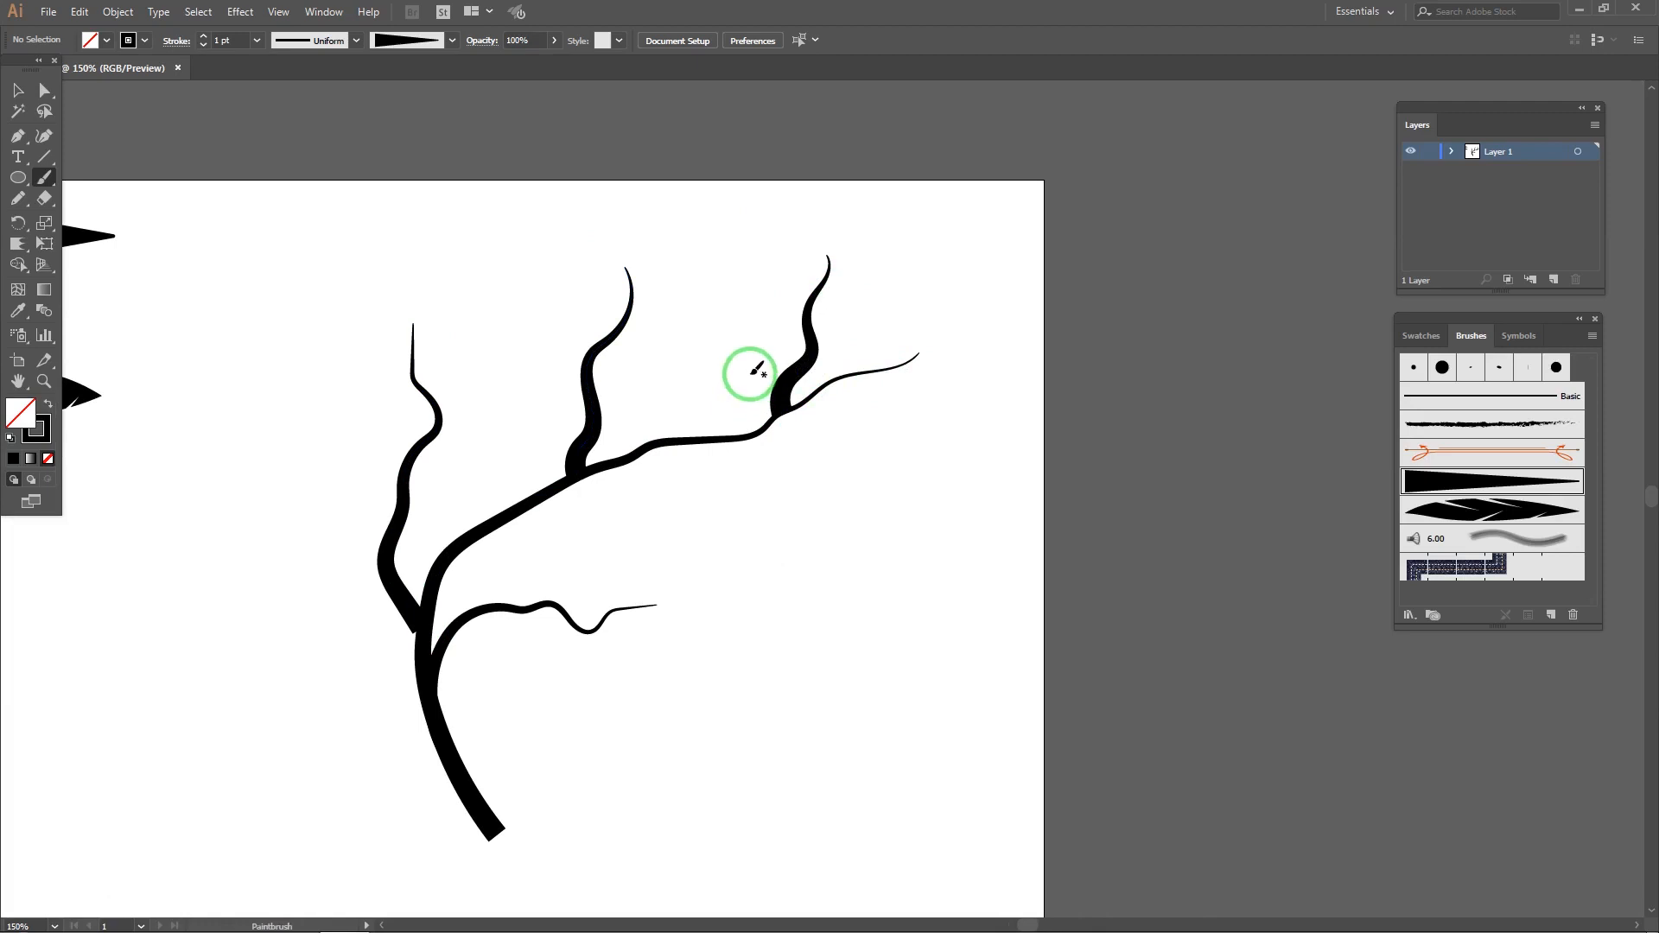
Step: Set the stroke of the rightmost upward branch to 0.25 pt and of the middle one to 0.5 pt
left_click(257, 41)
left_click(277, 62)
key("v")
left_click(691, 285)
left_click(630, 293)
left_click(256, 40)
left_click(271, 82)
left_click(406, 249)
Step: Set the stroke of the left upward branch to 0.75 pt
left_click(437, 408)
left_click_drag(478, 444, 571, 421)
left_click(256, 40)
left_click(271, 101)
left_click(396, 270)
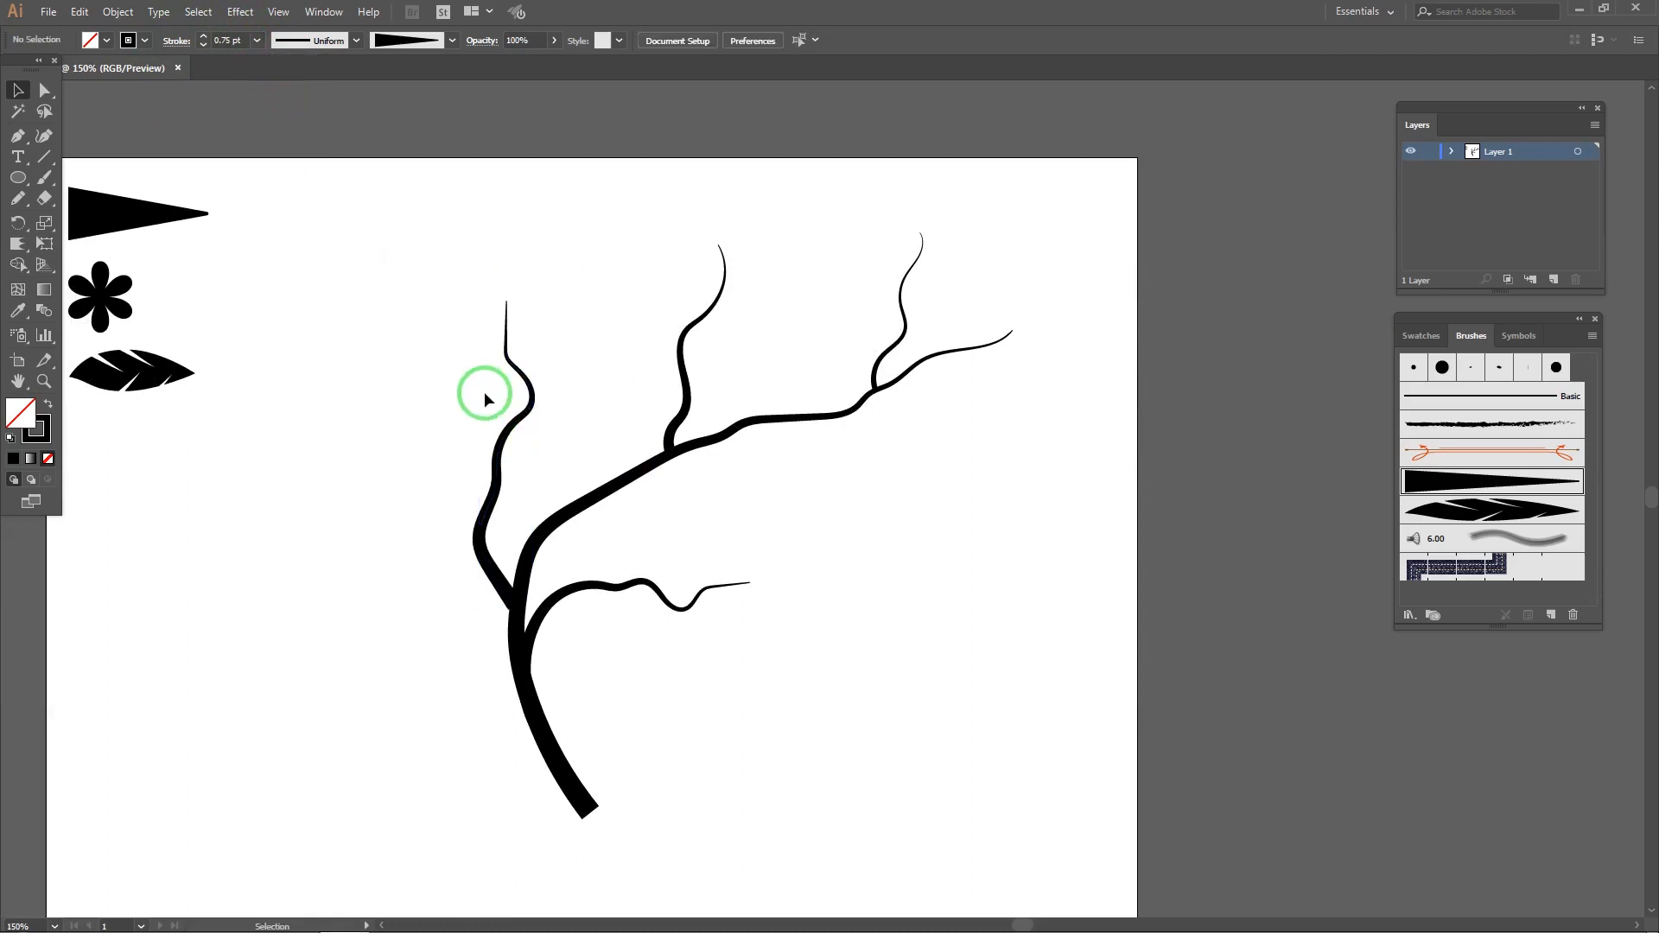
left_click(512, 415)
left_click(392, 361)
left_click_drag(396, 357, 415, 401)
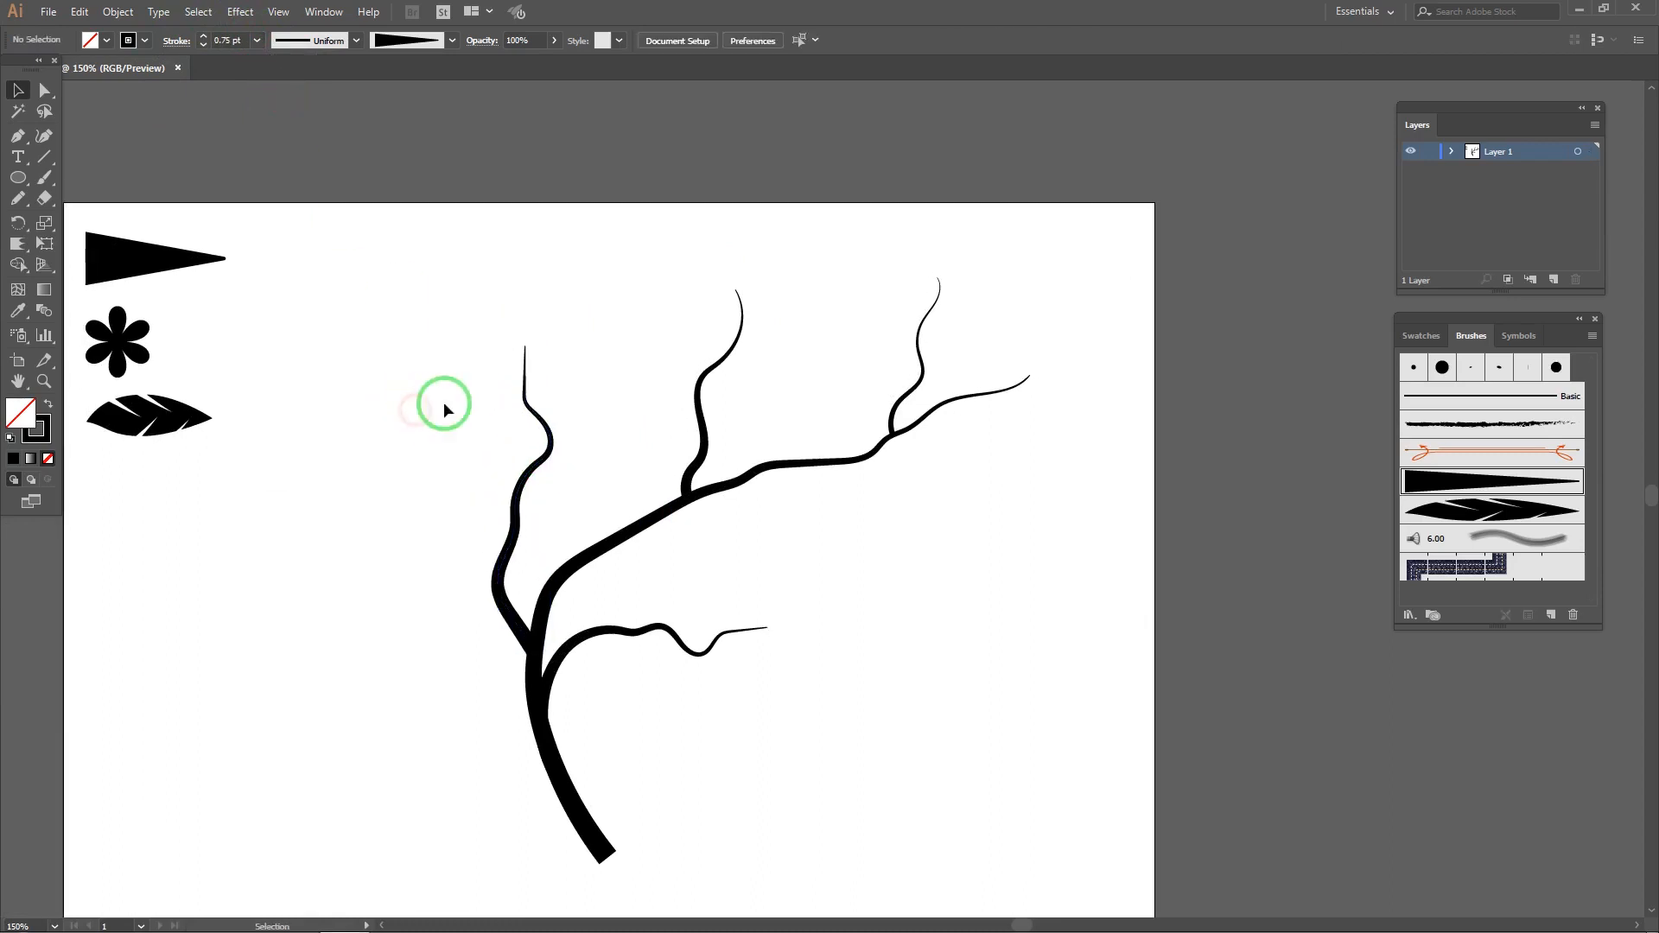
Step: Paint two 0.75 pt twigs on the left branch, one curving right and one rising to the left
scroll(711, 444, "up", 2)
left_click_drag(514, 522, 639, 454)
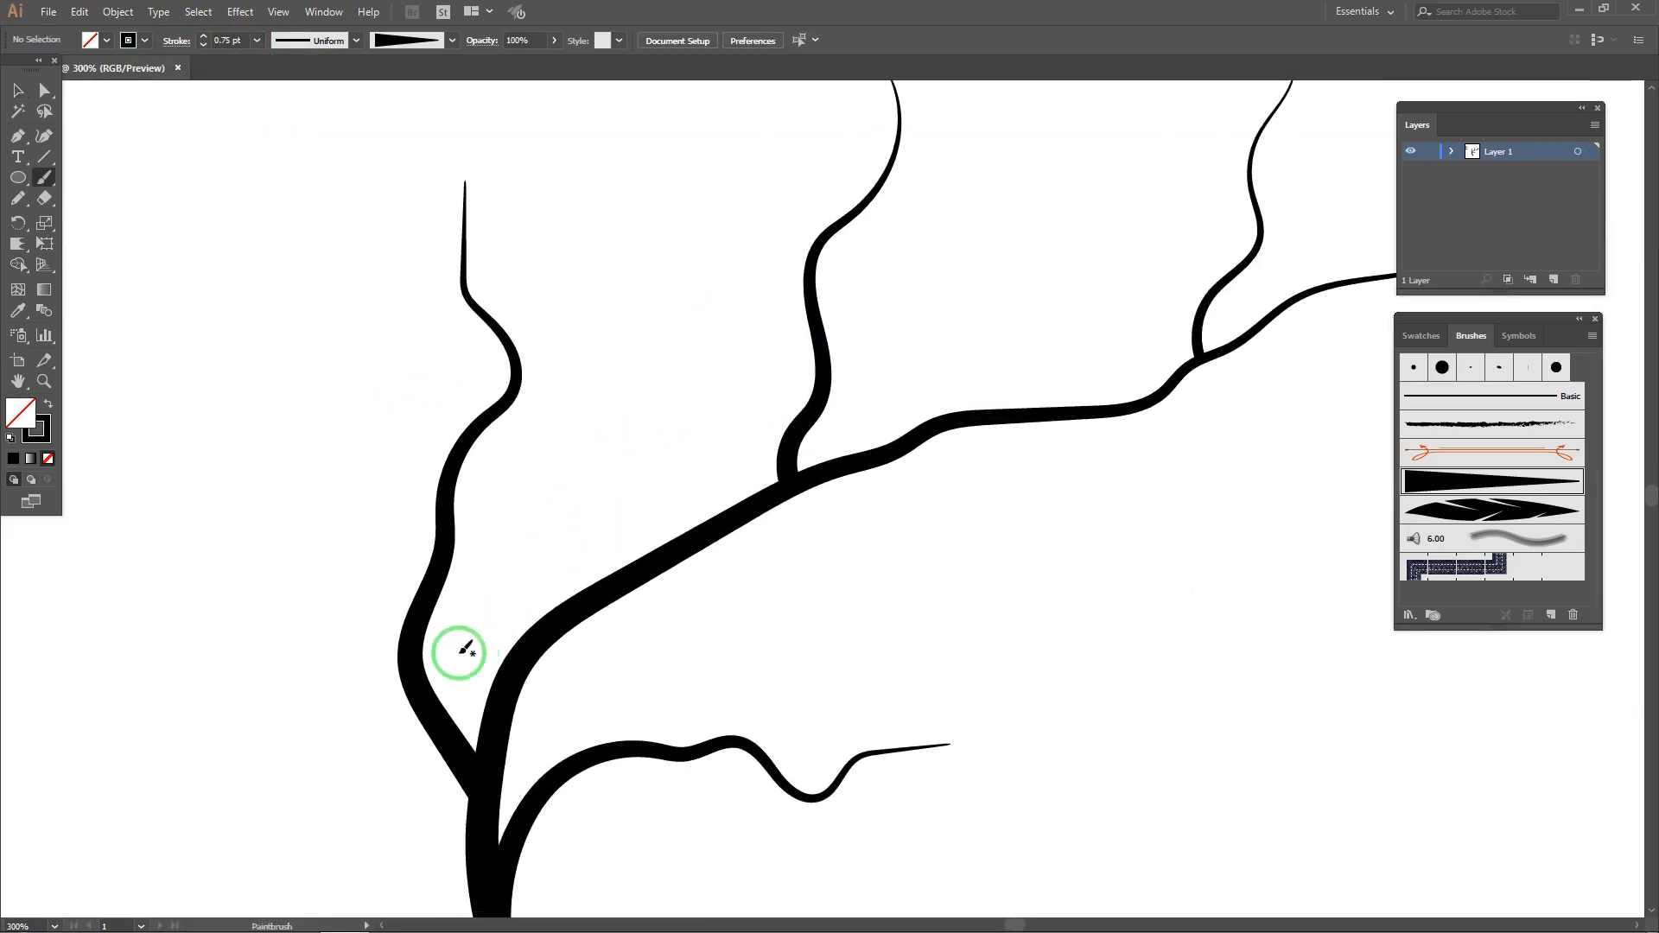
mouse_move(444, 557)
left_mouse_down()
mouse_move(533, 528)
mouse_move(597, 424)
left_mouse_up()
key("ctrl+z")
mouse_move(442, 556)
left_mouse_down()
mouse_move(530, 507)
mouse_move(624, 393)
left_mouse_up()
scroll(518, 402, "down", 2)
mouse_move(518, 614)
left_mouse_down()
mouse_move(494, 587)
mouse_move(489, 507)
mouse_move(446, 441)
left_mouse_up()
Step: Thin both twigs on the left branch to a 0.5 pt stroke
left_click(44, 90)
left_click_drag(663, 423, 672, 514)
left_click(637, 248)
key("v")
left_click_drag(656, 401, 654, 454)
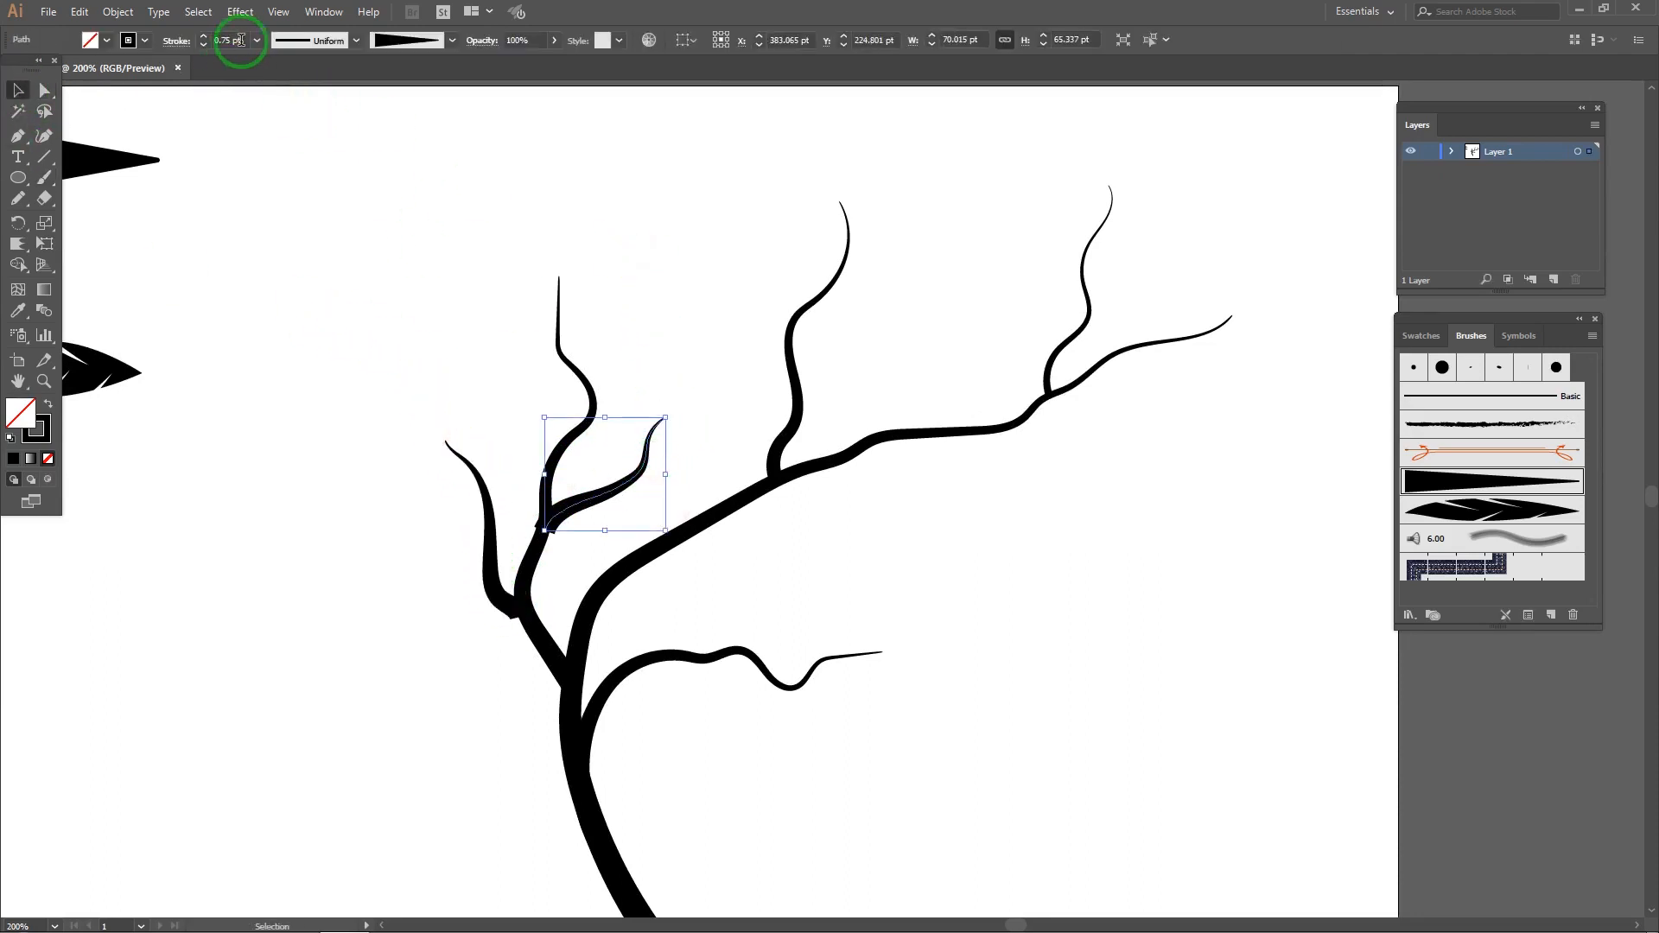
left_click(245, 39)
left_click_drag(422, 445, 510, 529)
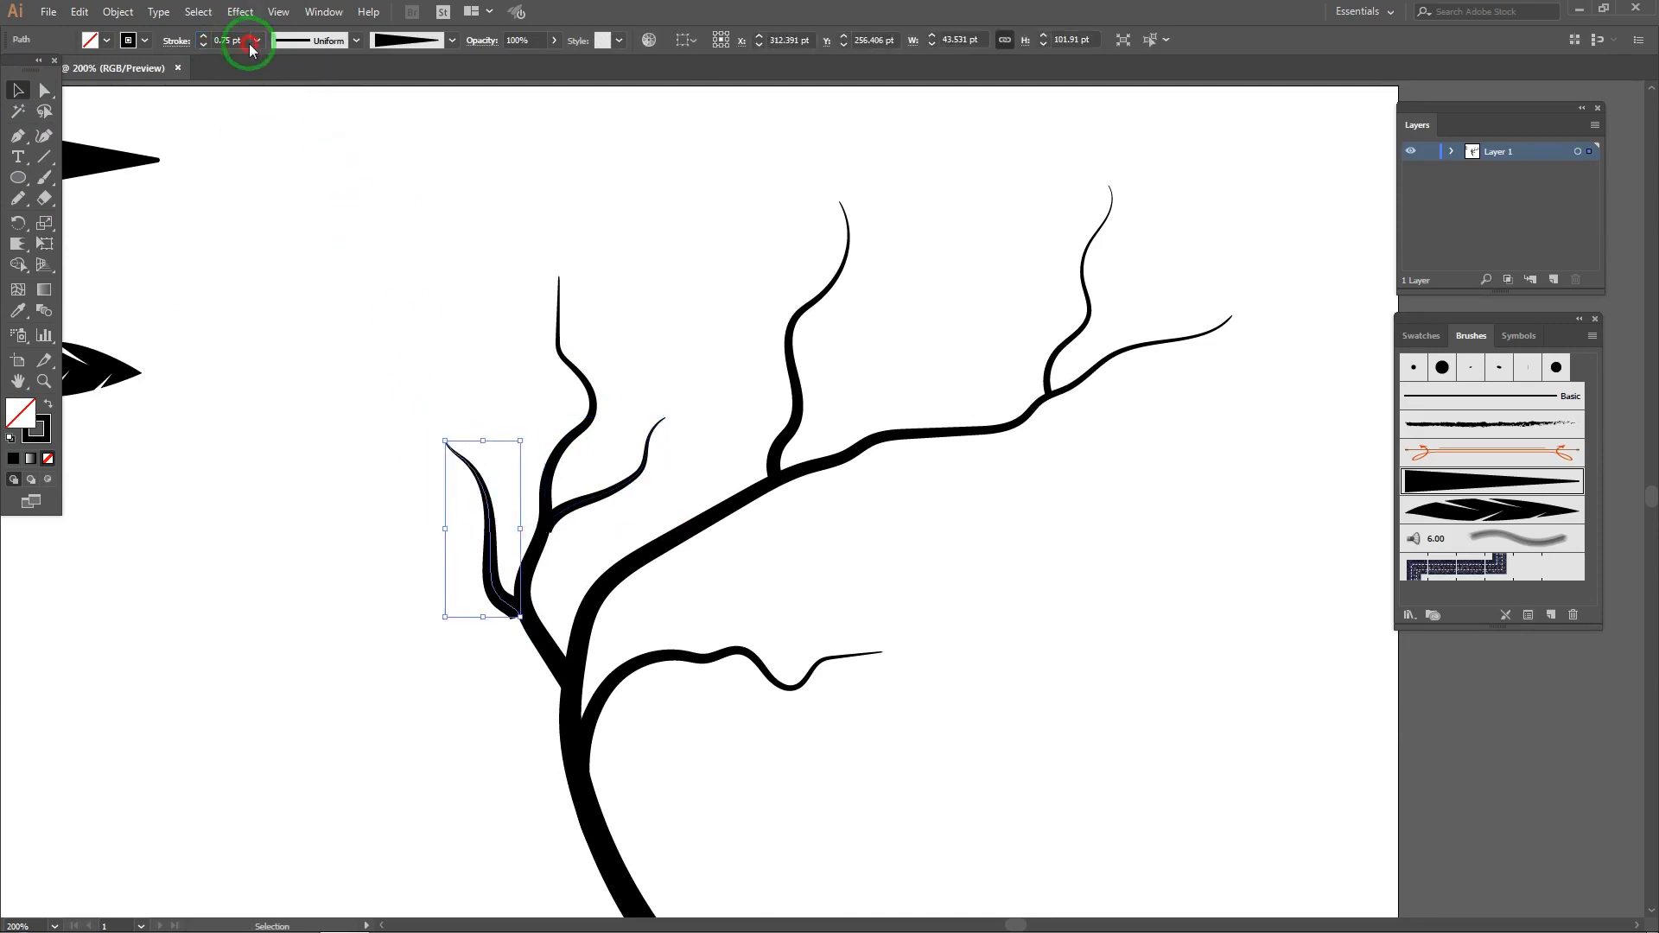
left_click(430, 293)
Step: Adjust the base points of the left branch's twigs so they merge cleanly into the branch
scroll(507, 536, "up", 3)
left_click_drag(407, 589, 466, 638)
left_click_drag(458, 666, 479, 641)
left_click(382, 563)
left_click_drag(472, 479, 466, 474)
left_click(775, 496)
left_click(745, 444)
left_click(1101, 351)
scroll(1102, 351, "down", 5)
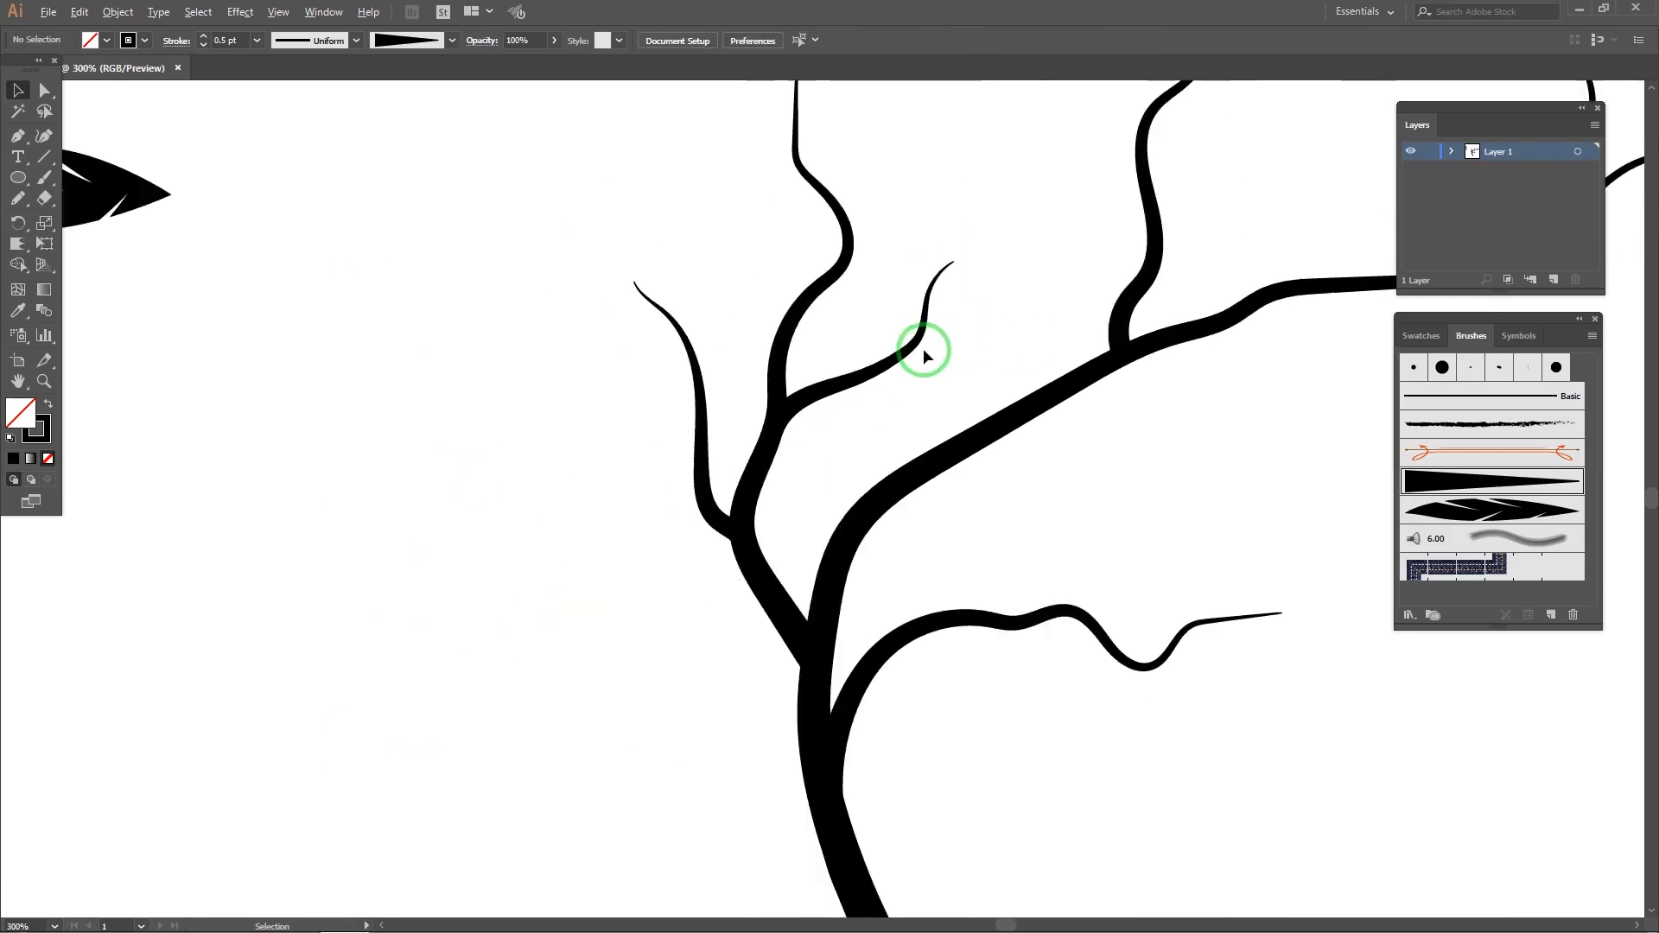
Step: Add two twigs to the middle branch with a 0.25 pt stroke, a long one on its left and a short one on its right
left_click_drag(821, 380, 649, 489)
scroll(789, 379, "up", 2)
left_click_drag(891, 396, 884, 370)
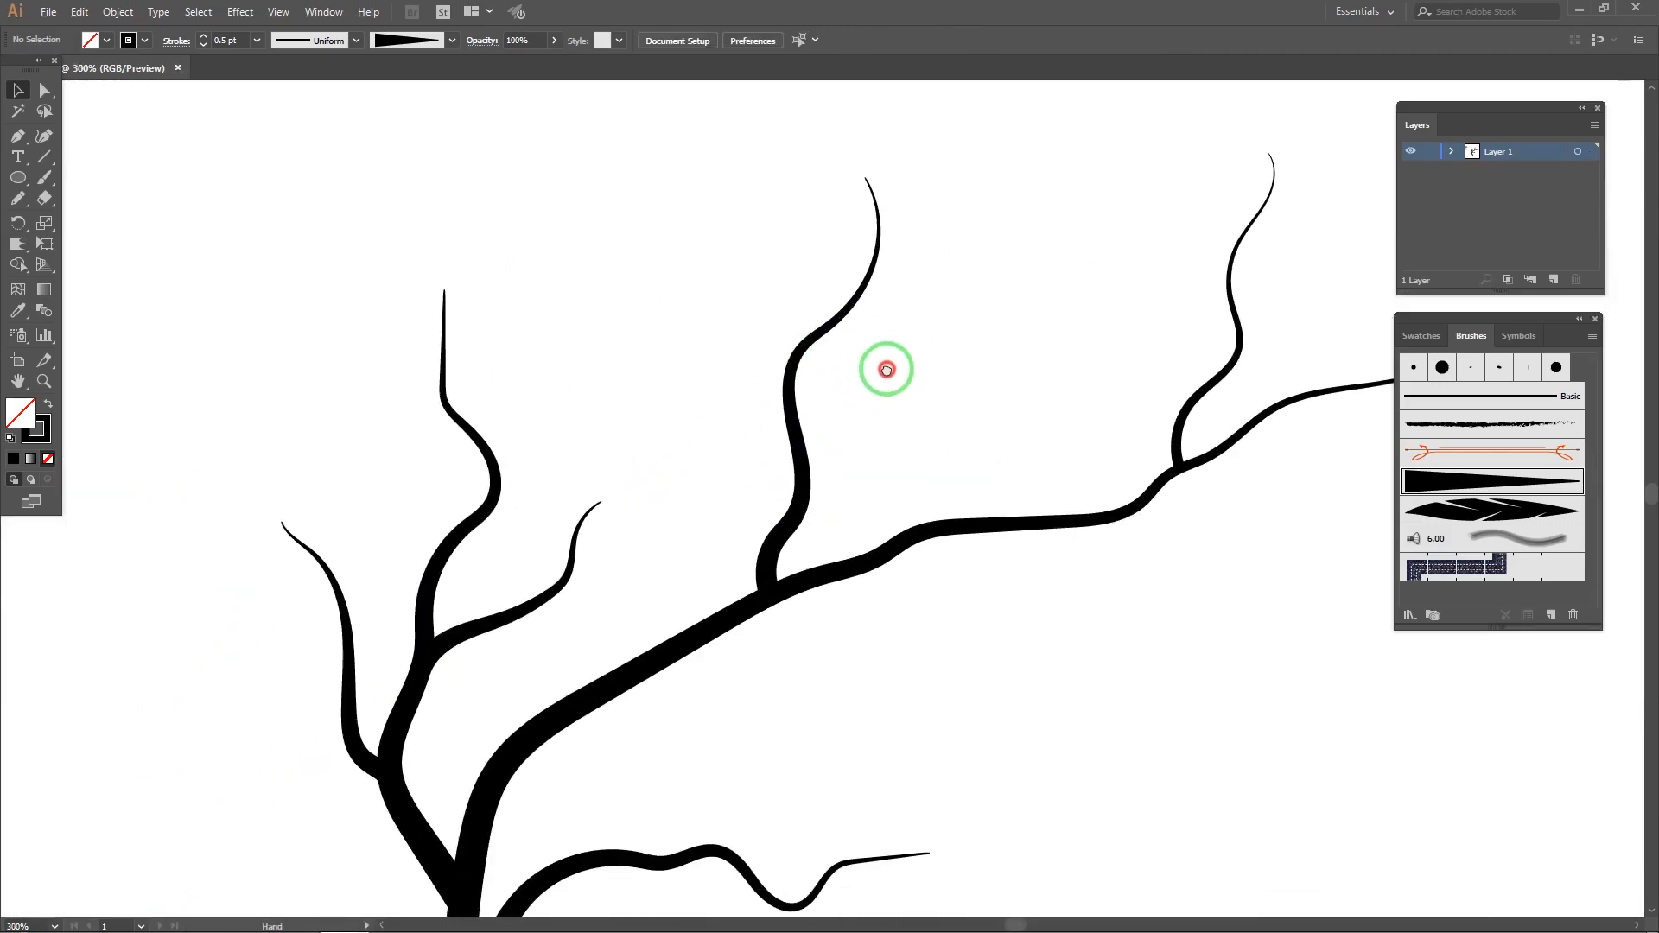
left_click(843, 420)
left_click(696, 308)
left_click(257, 40)
left_click(276, 62)
key("b")
mouse_move(785, 486)
left_mouse_down()
mouse_move(688, 282)
mouse_move(637, 229)
mouse_move(679, 311)
mouse_move(817, 429)
mouse_move(853, 393)
left_mouse_up()
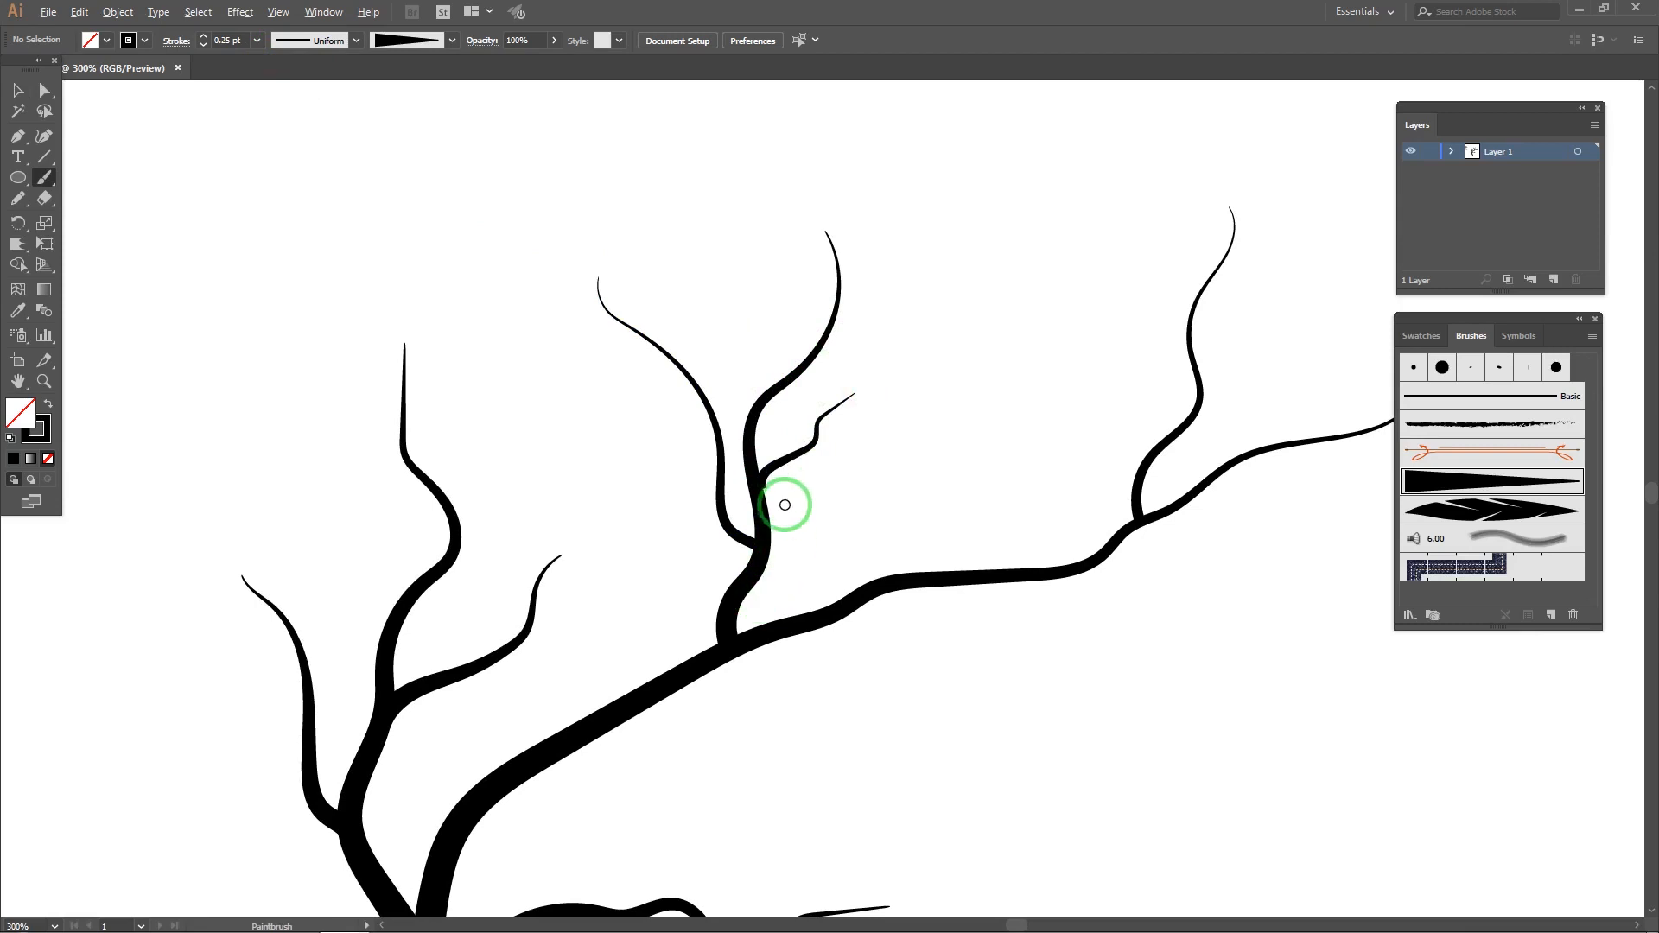
scroll(781, 501, "up", 1)
key("v")
left_click(777, 451)
left_click(926, 449)
Step: Paint a small 0.25 pt twig rising from the main branch between the left and middle branches, with a side twig forking right
scroll(815, 475, "down", 2)
scroll(765, 536, "up", 1)
key("b")
mouse_move(609, 696)
left_mouse_down()
mouse_move(659, 512)
mouse_move(640, 475)
left_mouse_up()
scroll(678, 432, "down", 1)
scroll(696, 456, "up", 5)
left_click_drag(622, 630, 796, 367)
Step: Thin the right-hand side twig of the small twig on the main branch to a 0.15 pt stroke
key("v")
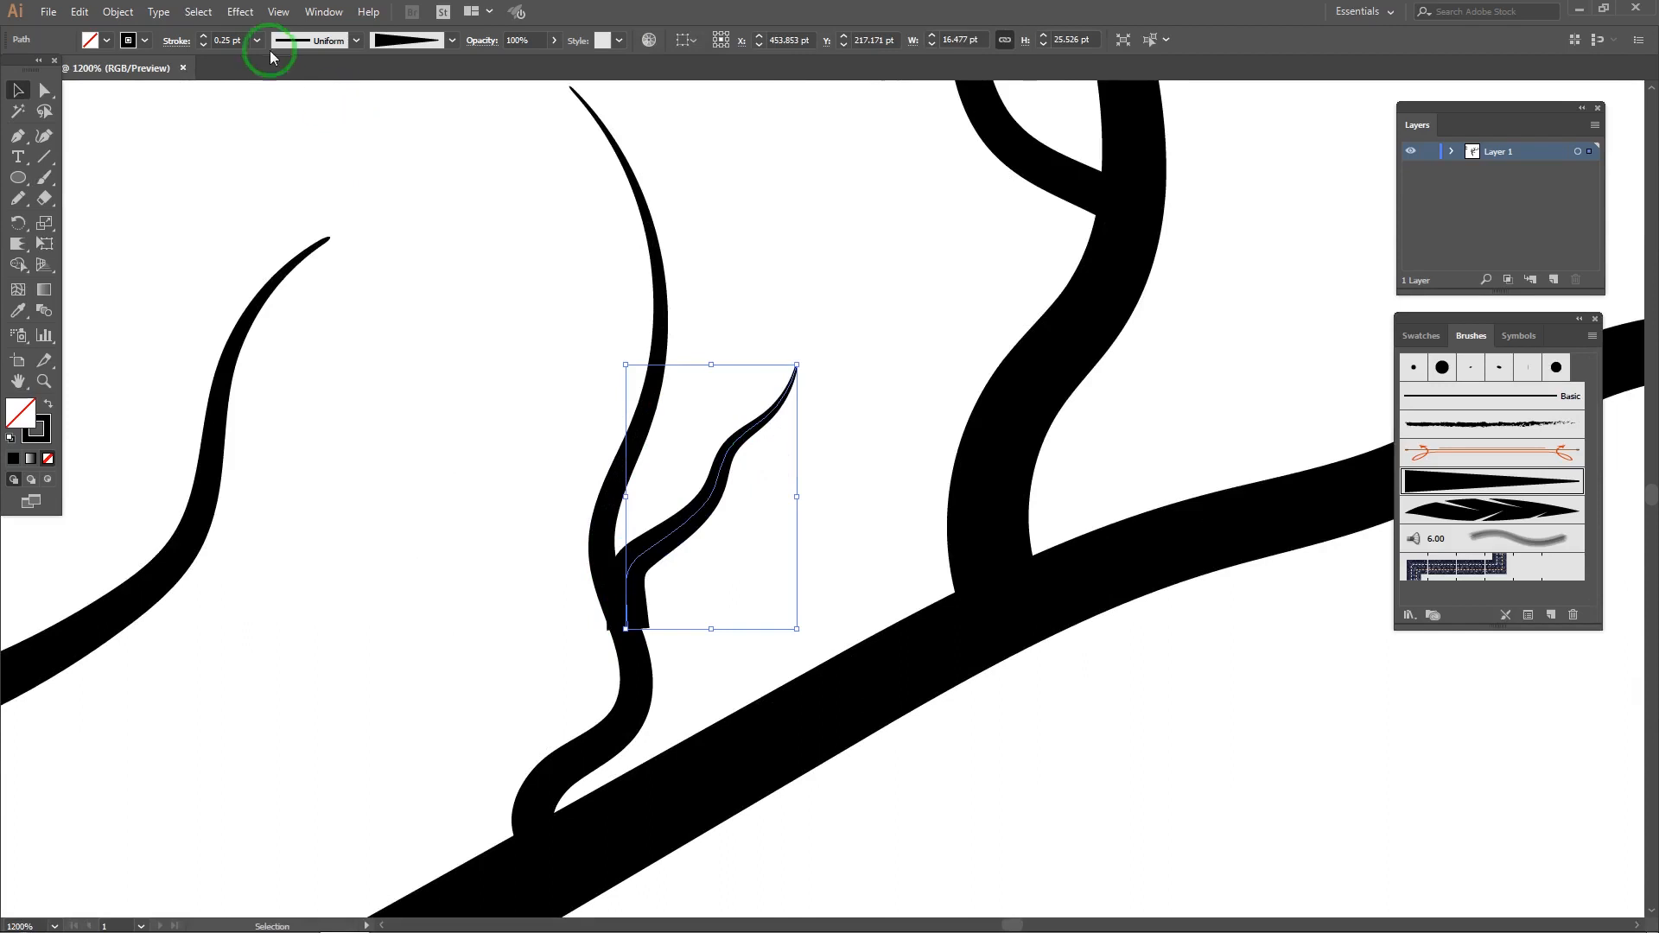
scroll(243, 39, "up", 1)
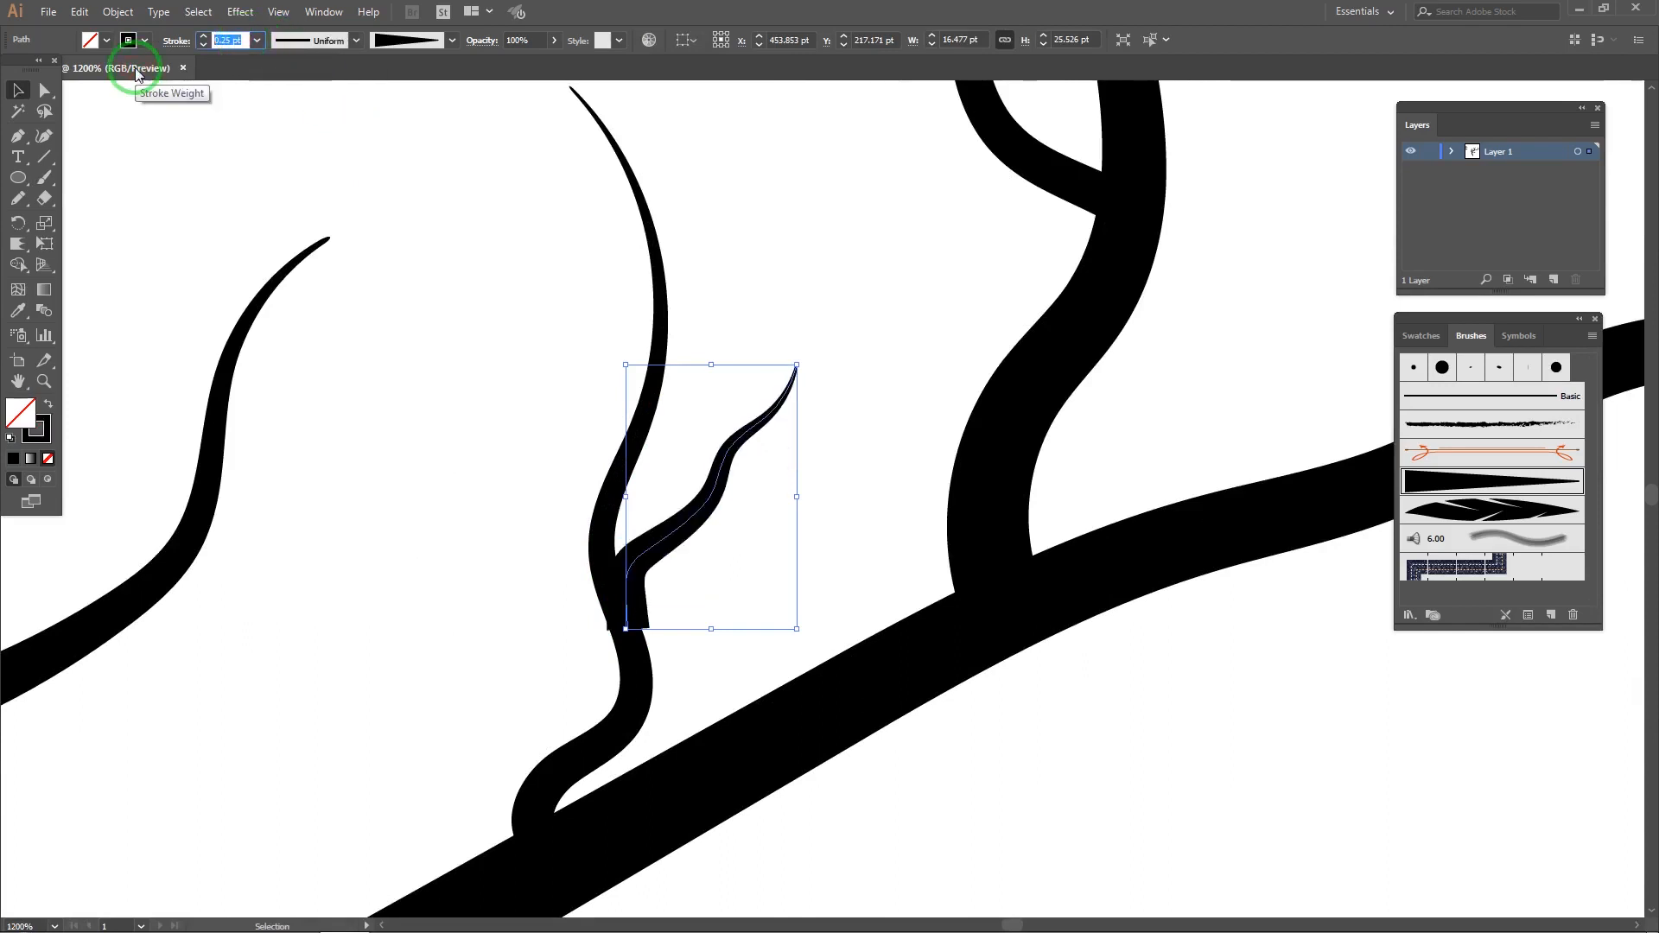
type("0.")
key("Return")
left_click(346, 138)
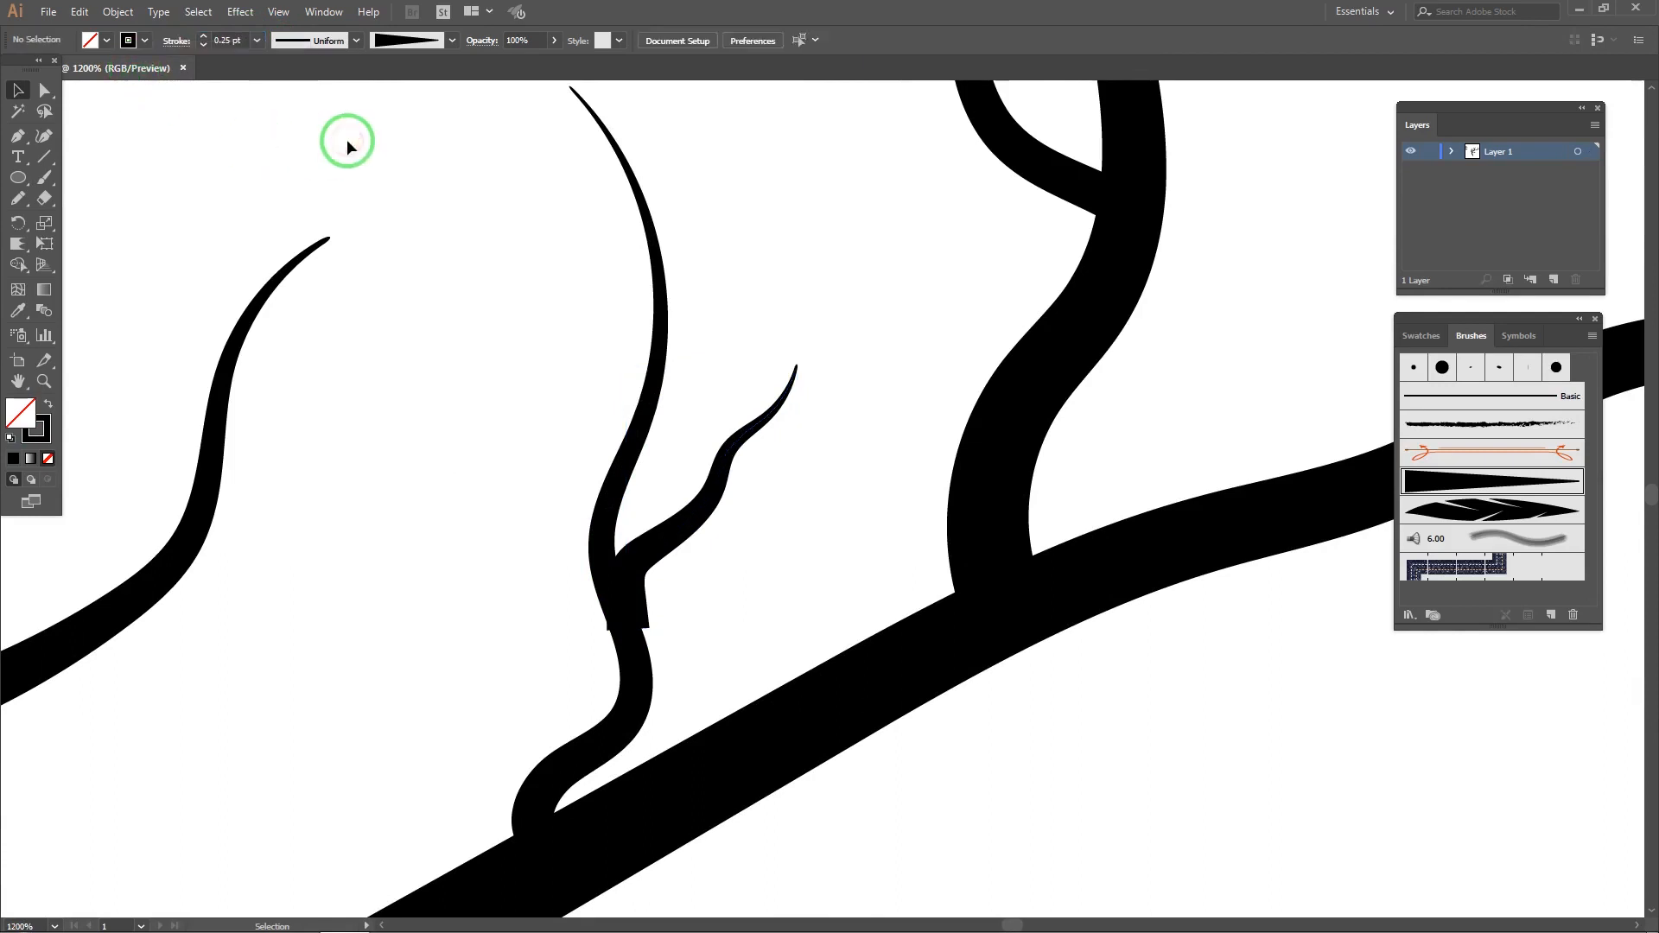
key("ctrl+z")
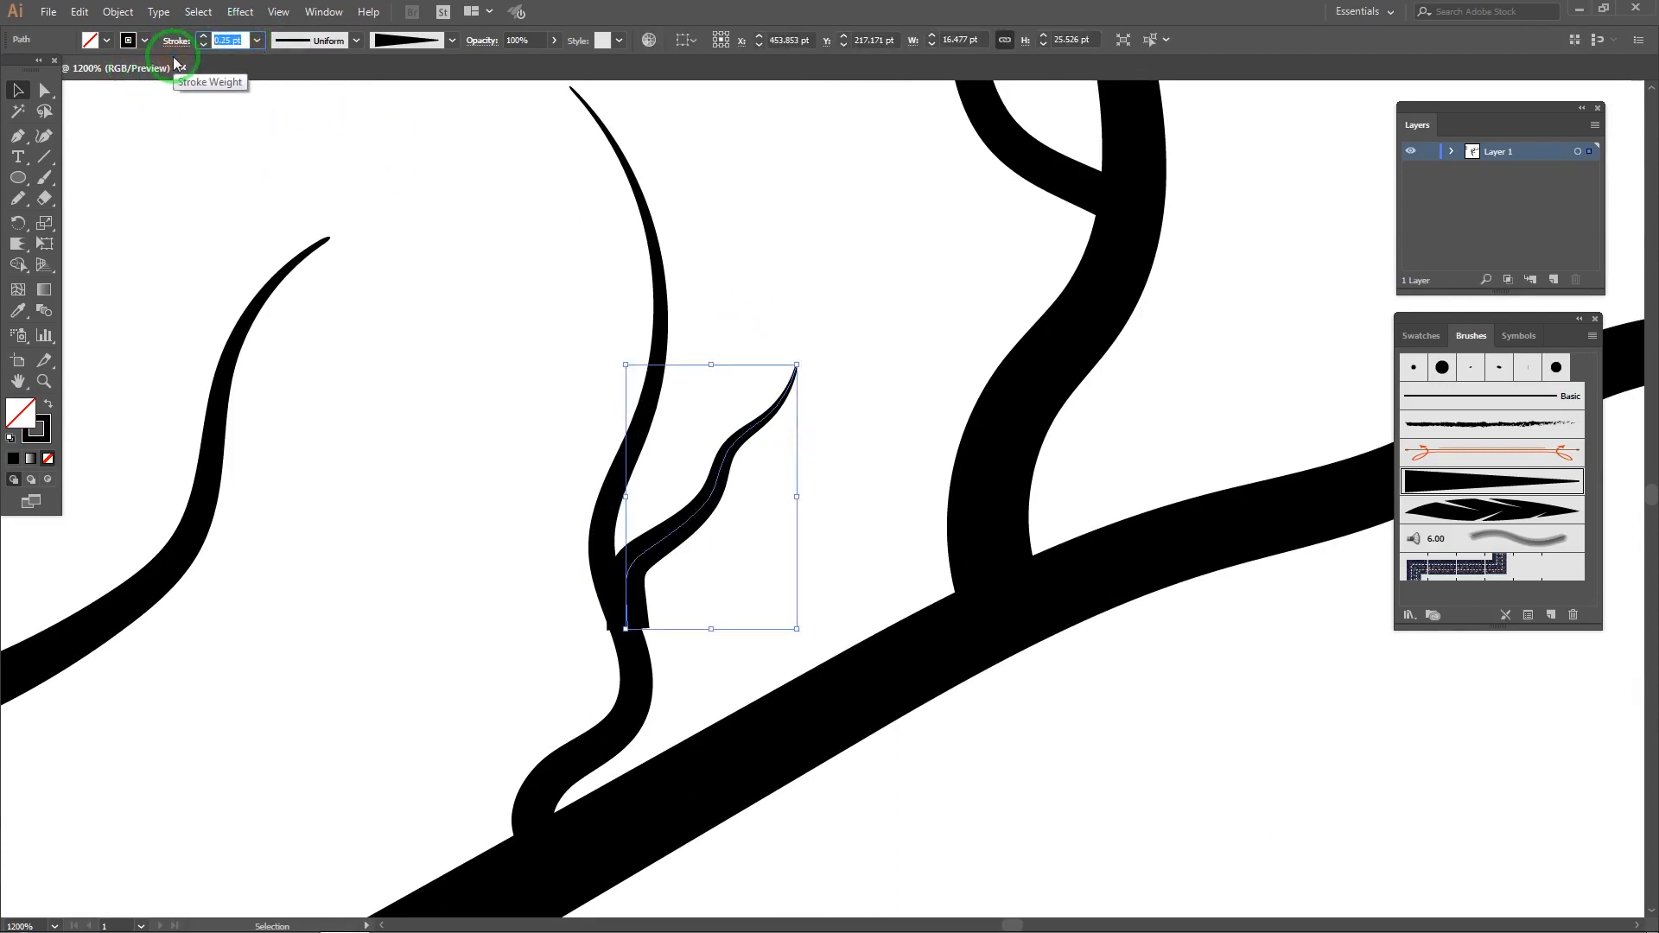
type("0.15")
key("Return")
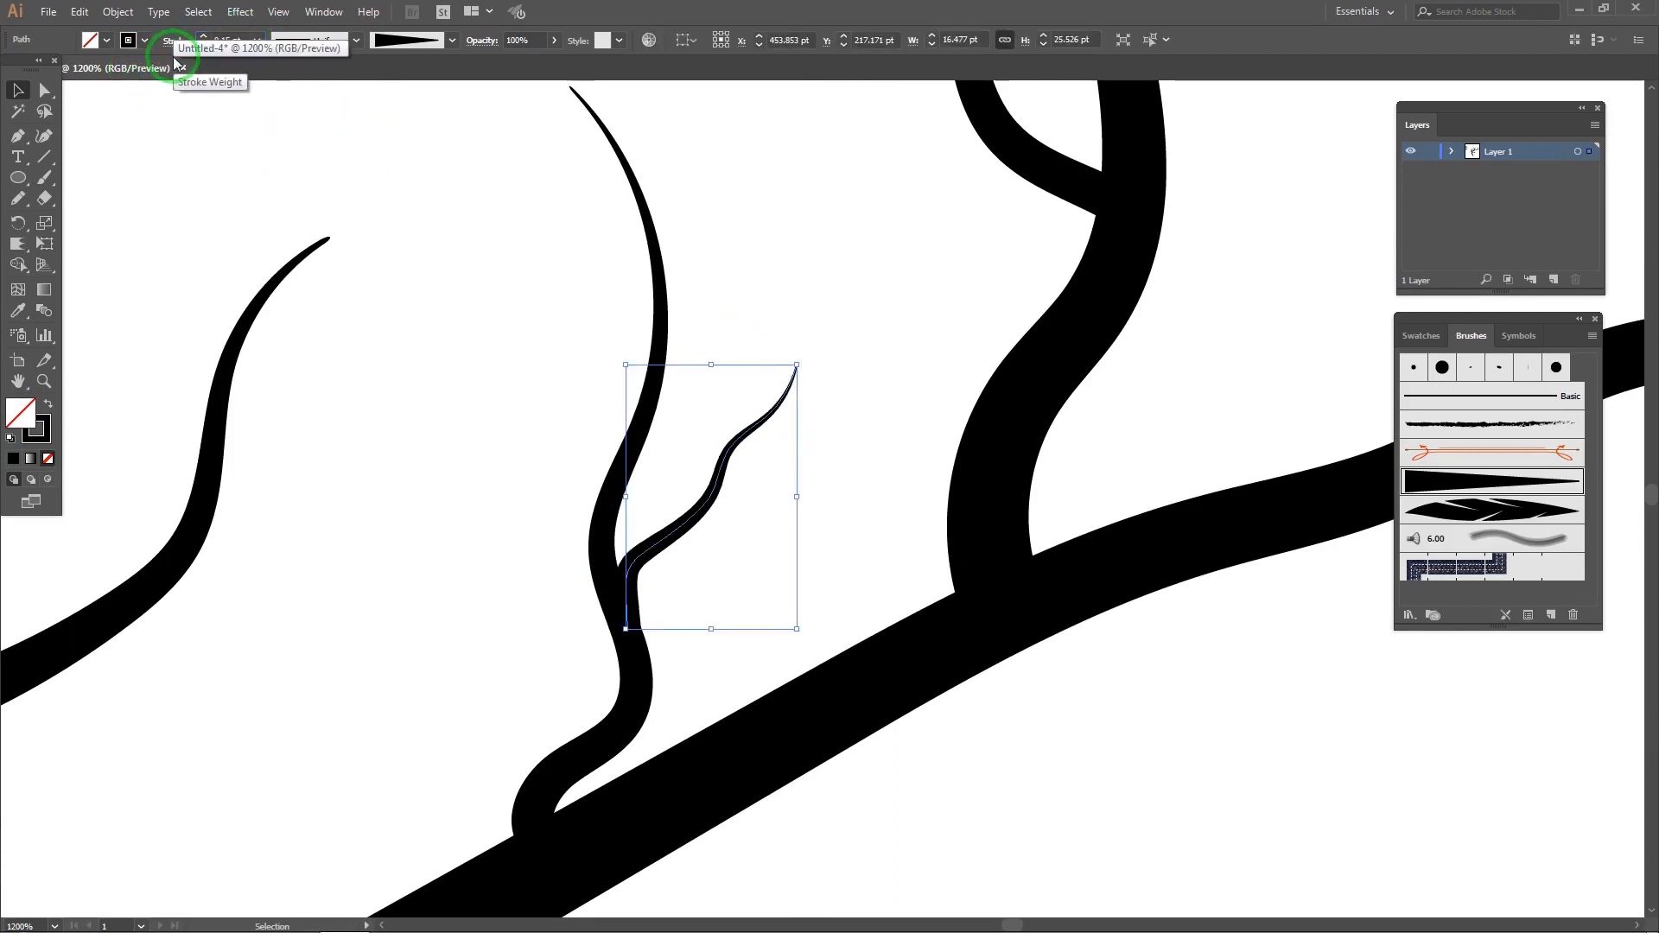
left_click(542, 284)
Step: Paint a 0.15 pt side twig forking left from the small twig on the main branch
mouse_move(603, 737)
left_mouse_down()
mouse_move(561, 625)
mouse_move(454, 520)
left_mouse_up()
scroll(630, 401, "down", 4)
left_click_drag(834, 321, 711, 381)
scroll(830, 323, "down", 1)
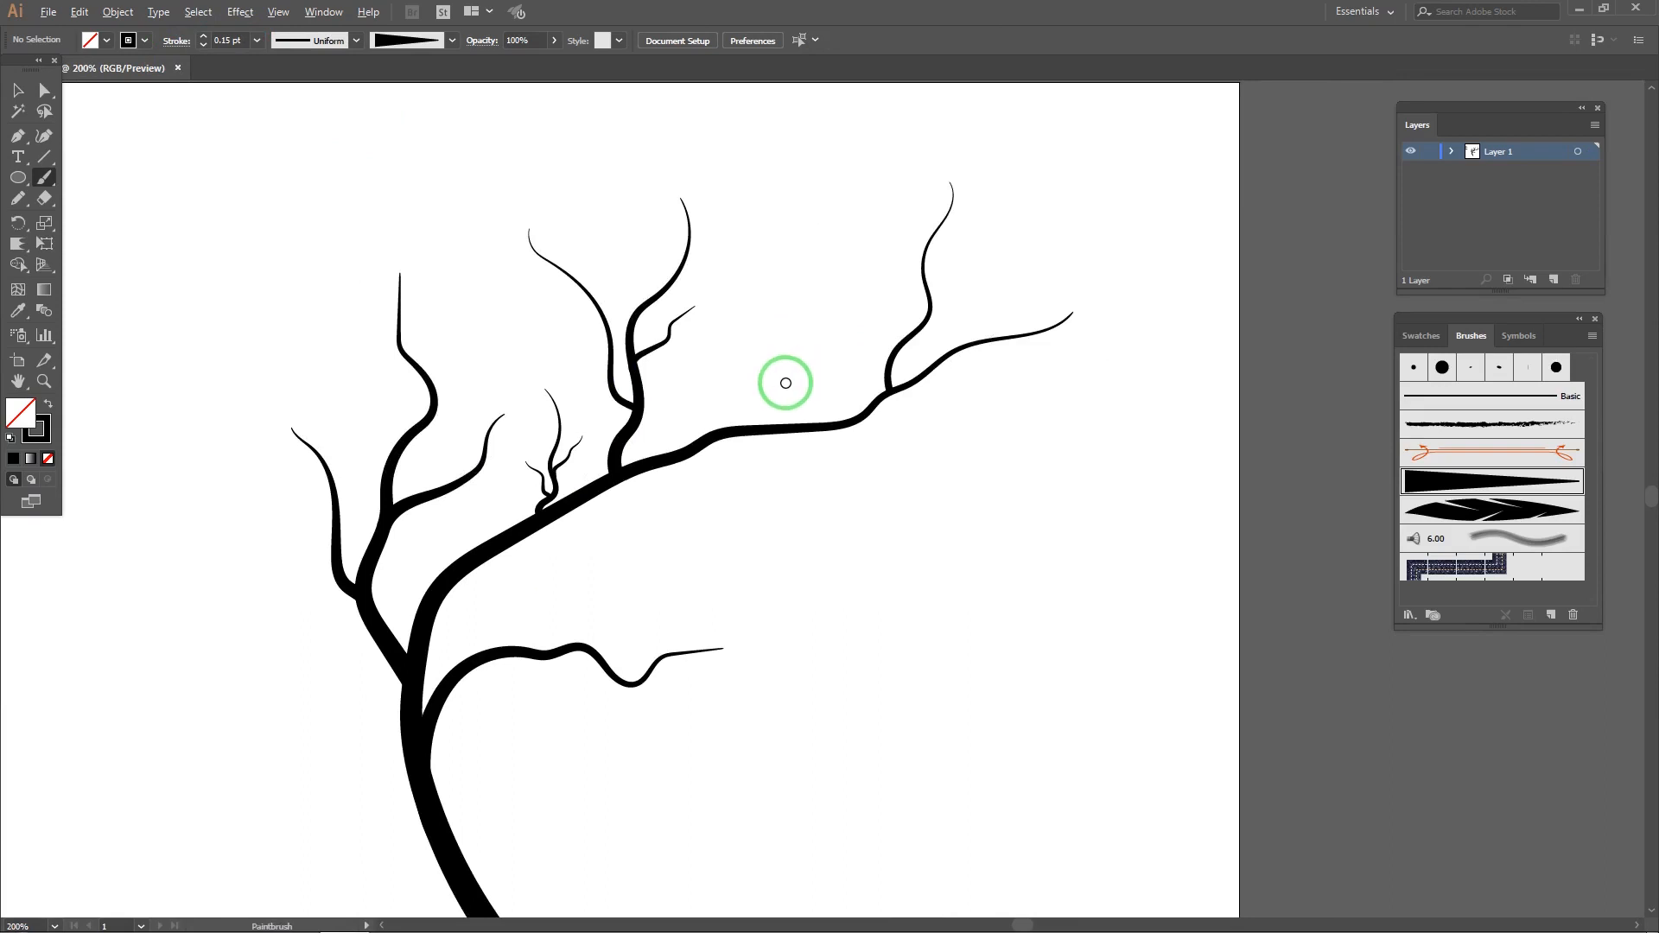
Step: Paint two 0.15 pt twigs on the left side of the right branch, one rising upward and one curving out left
scroll(933, 313, "up", 2)
scroll(875, 400, "up", 1)
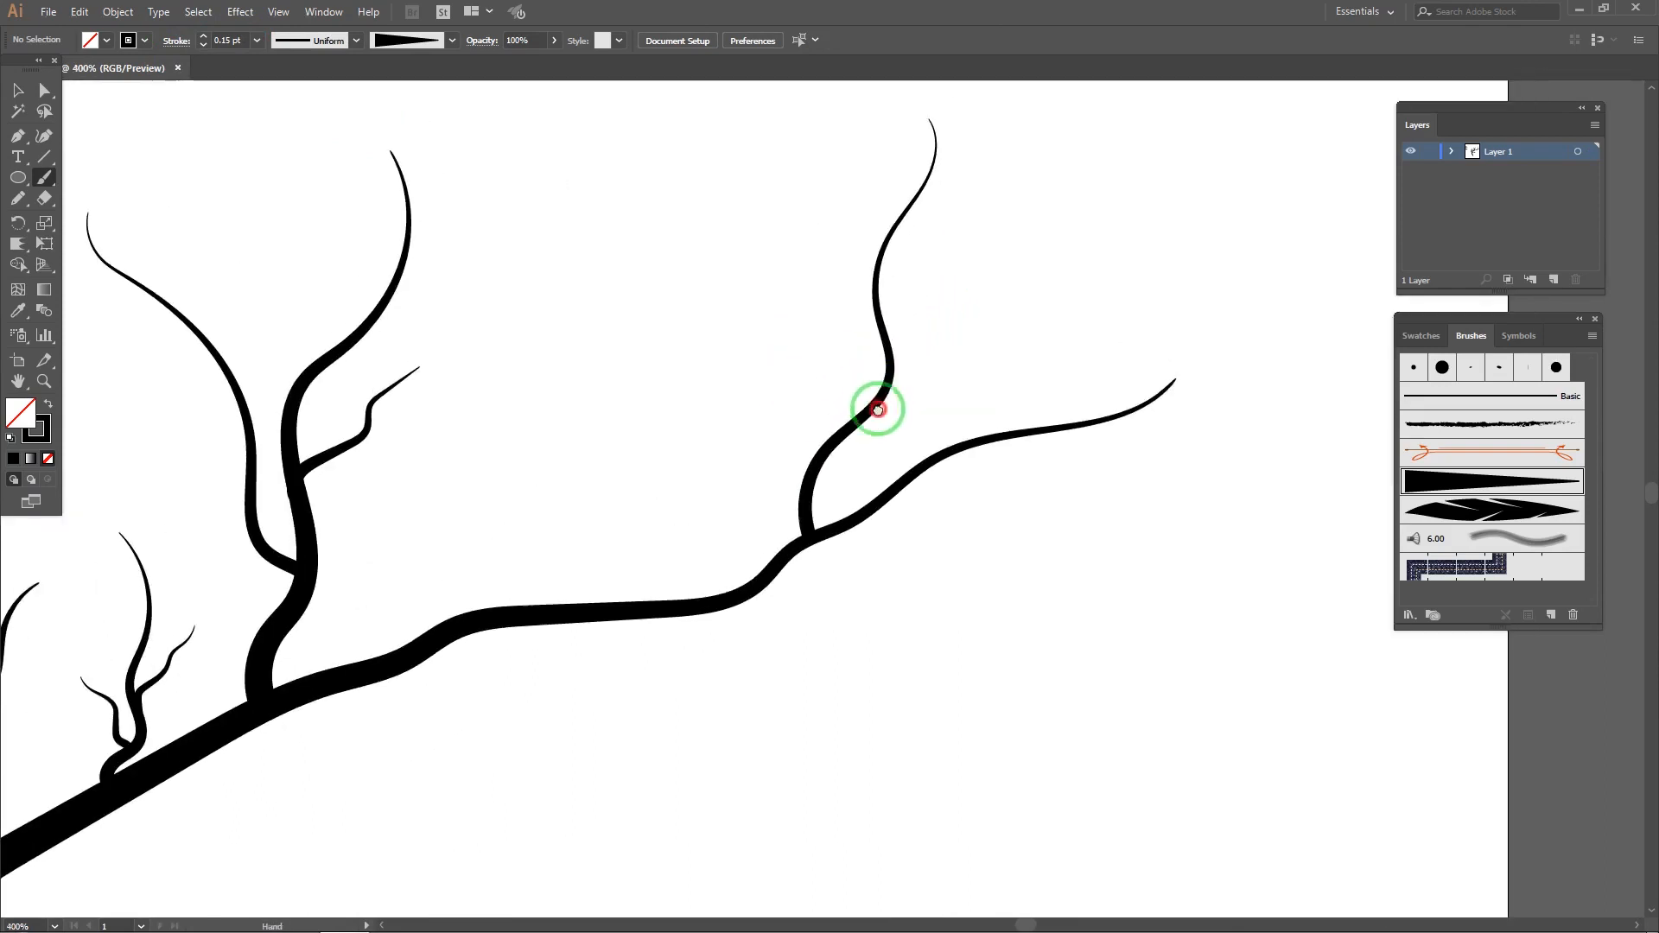
left_click_drag(804, 540, 742, 261)
mouse_move(808, 498)
left_mouse_down()
mouse_move(718, 423)
mouse_move(667, 522)
left_mouse_up()
key("ctrl+z")
mouse_move(811, 493)
left_mouse_down()
mouse_move(678, 452)
mouse_move(593, 339)
left_mouse_up()
left_click_drag(935, 399, 908, 501)
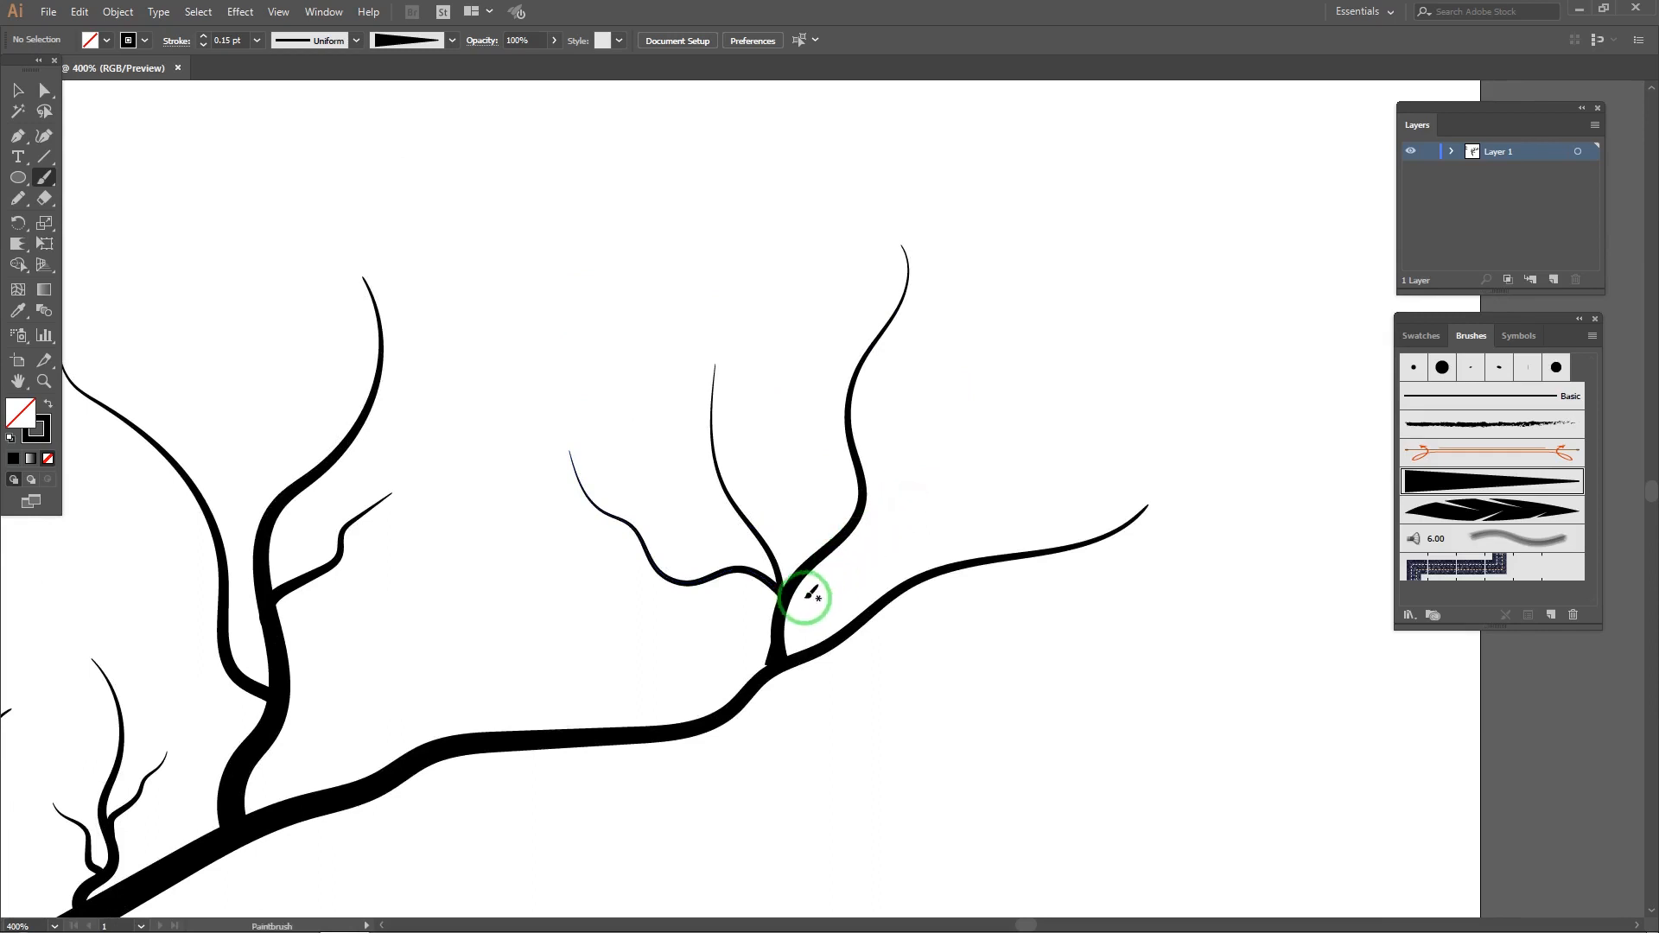
Step: Nudge the new twig on the right branch down so its base merges into the branch
key("v")
scroll(771, 586, "up", 4)
left_click_drag(778, 567, 815, 437)
left_click(815, 401)
key("Down")
left_click(671, 577)
scroll(677, 567, "down", 6)
left_click_drag(789, 557, 802, 516)
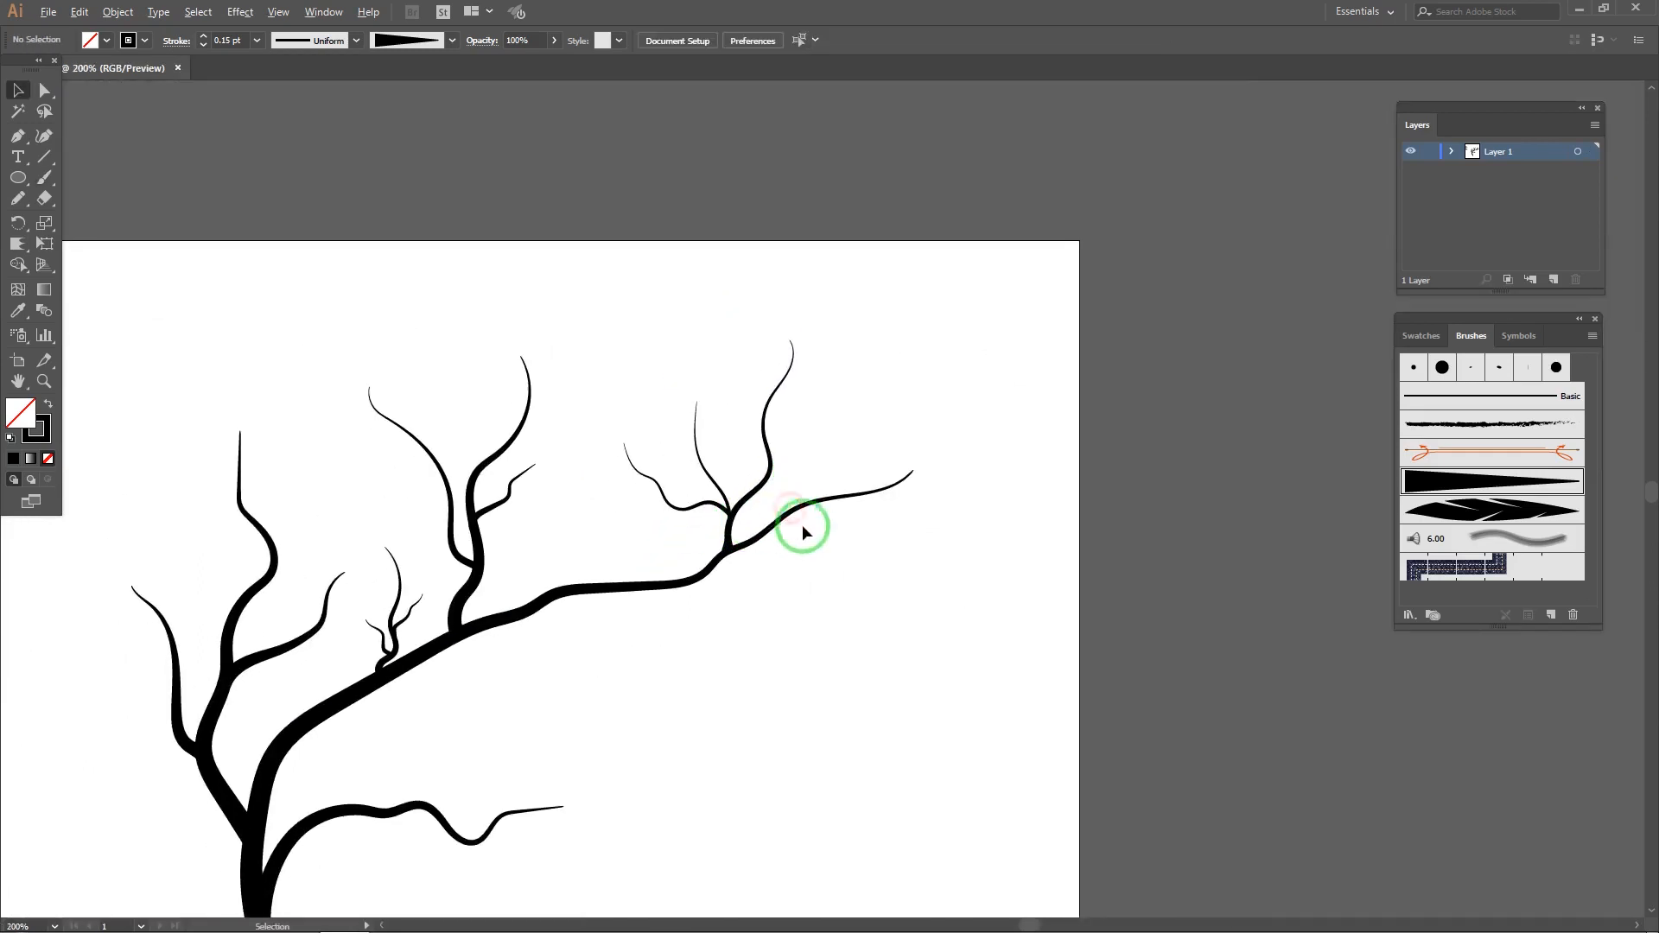
Step: Paint a wavy 0.25 pt twig extending right from beneath the outer end of the main branch
scroll(790, 550, "up", 1)
key("b")
left_click(256, 41)
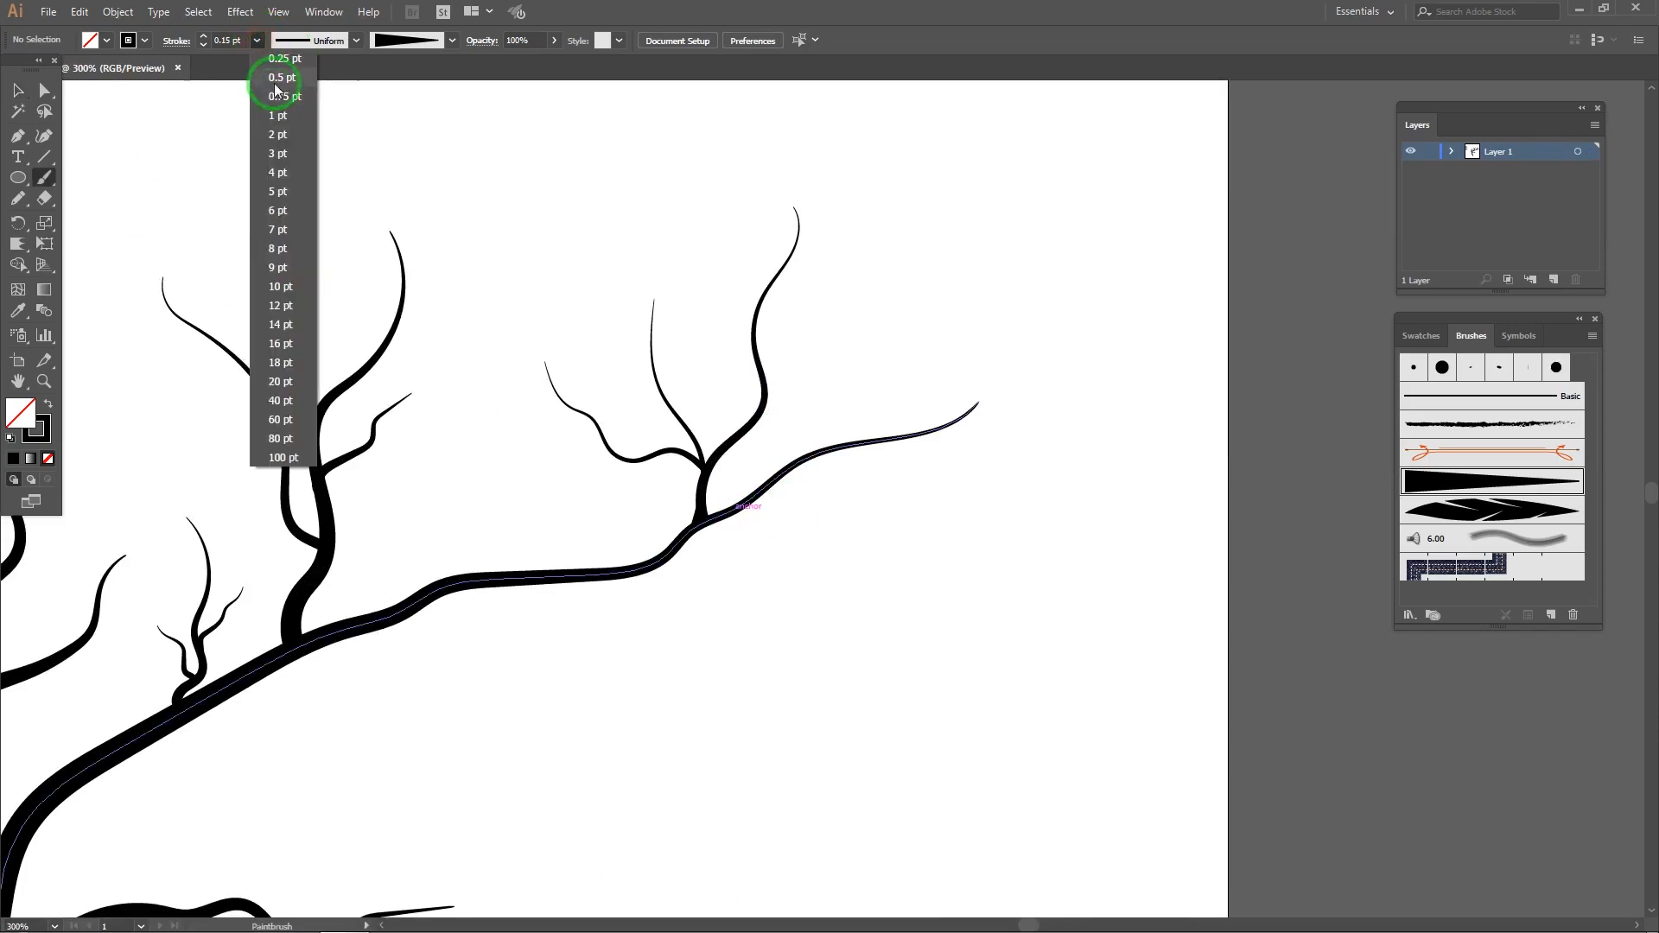
left_click(276, 57)
mouse_move(750, 507)
left_mouse_down()
mouse_move(893, 520)
mouse_move(981, 505)
left_mouse_up()
left_click_drag(694, 477, 836, 335)
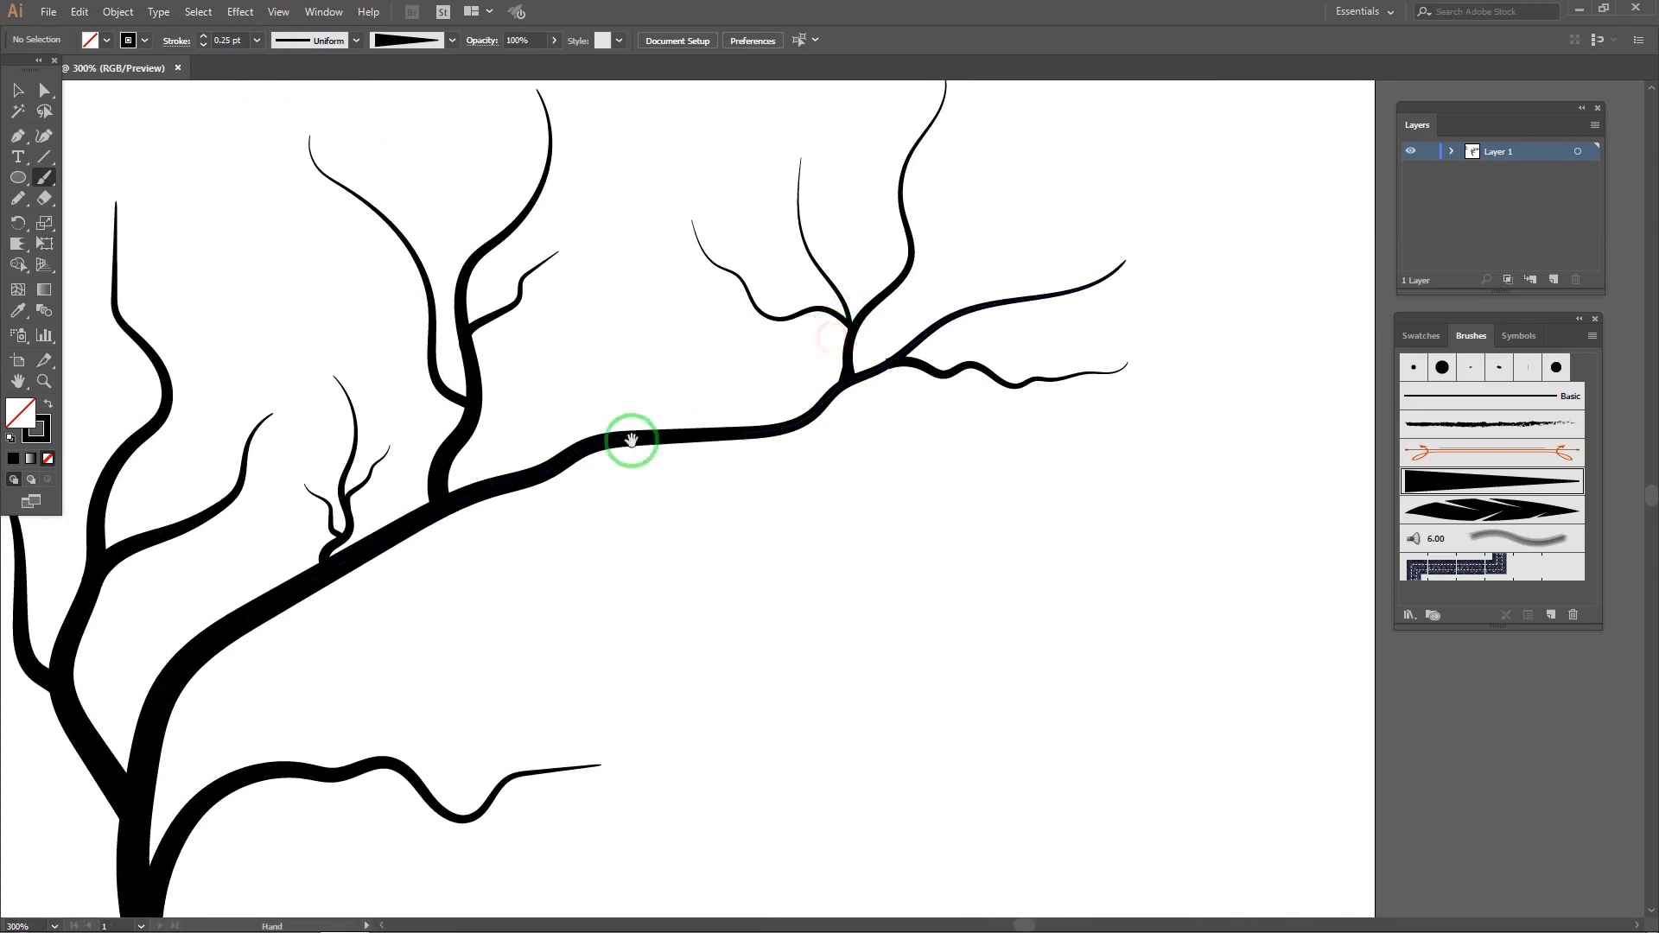
Step: Paint a 0.25 pt twig hanging below the middle of the main branch and fit its base into the branch
scroll(611, 452, "down", 1)
mouse_move(592, 460)
left_mouse_down()
mouse_move(650, 469)
mouse_move(697, 508)
mouse_move(645, 545)
left_mouse_up()
scroll(631, 495, "up", 5)
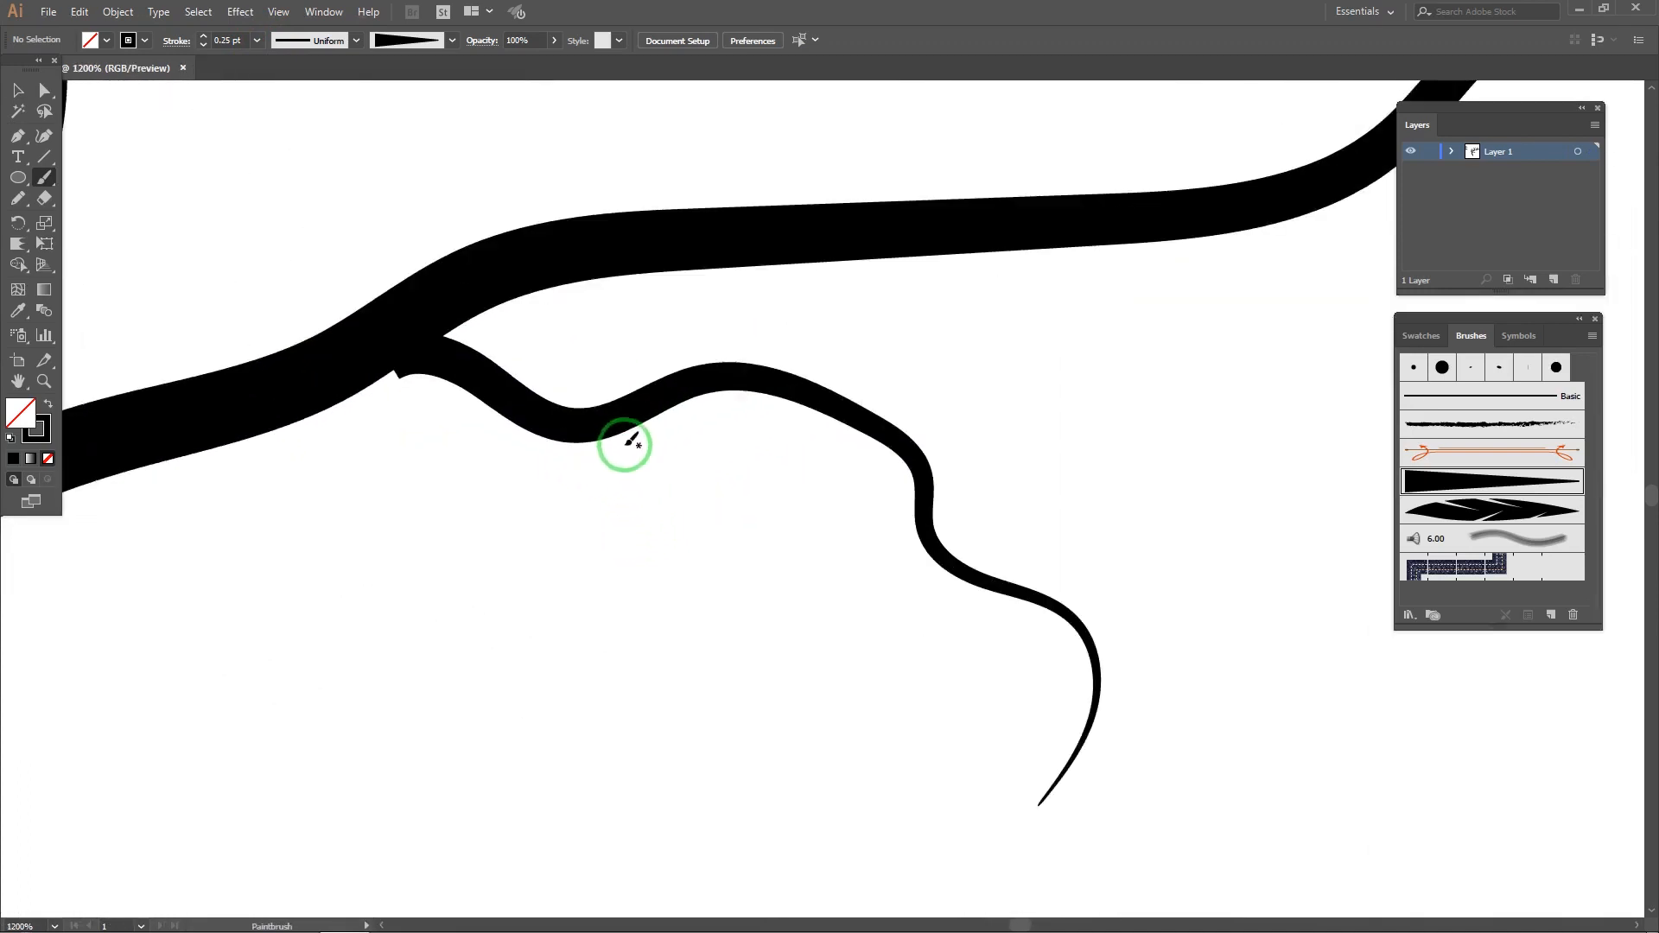
key("v")
left_click(612, 430)
left_click(1192, 422)
Step: Paint a wavy side twig running downward from the start of the hanging twig with a 0.25 pt stroke
key("b")
mouse_move(521, 473)
left_mouse_down()
mouse_move(585, 439)
mouse_move(511, 627)
left_mouse_up()
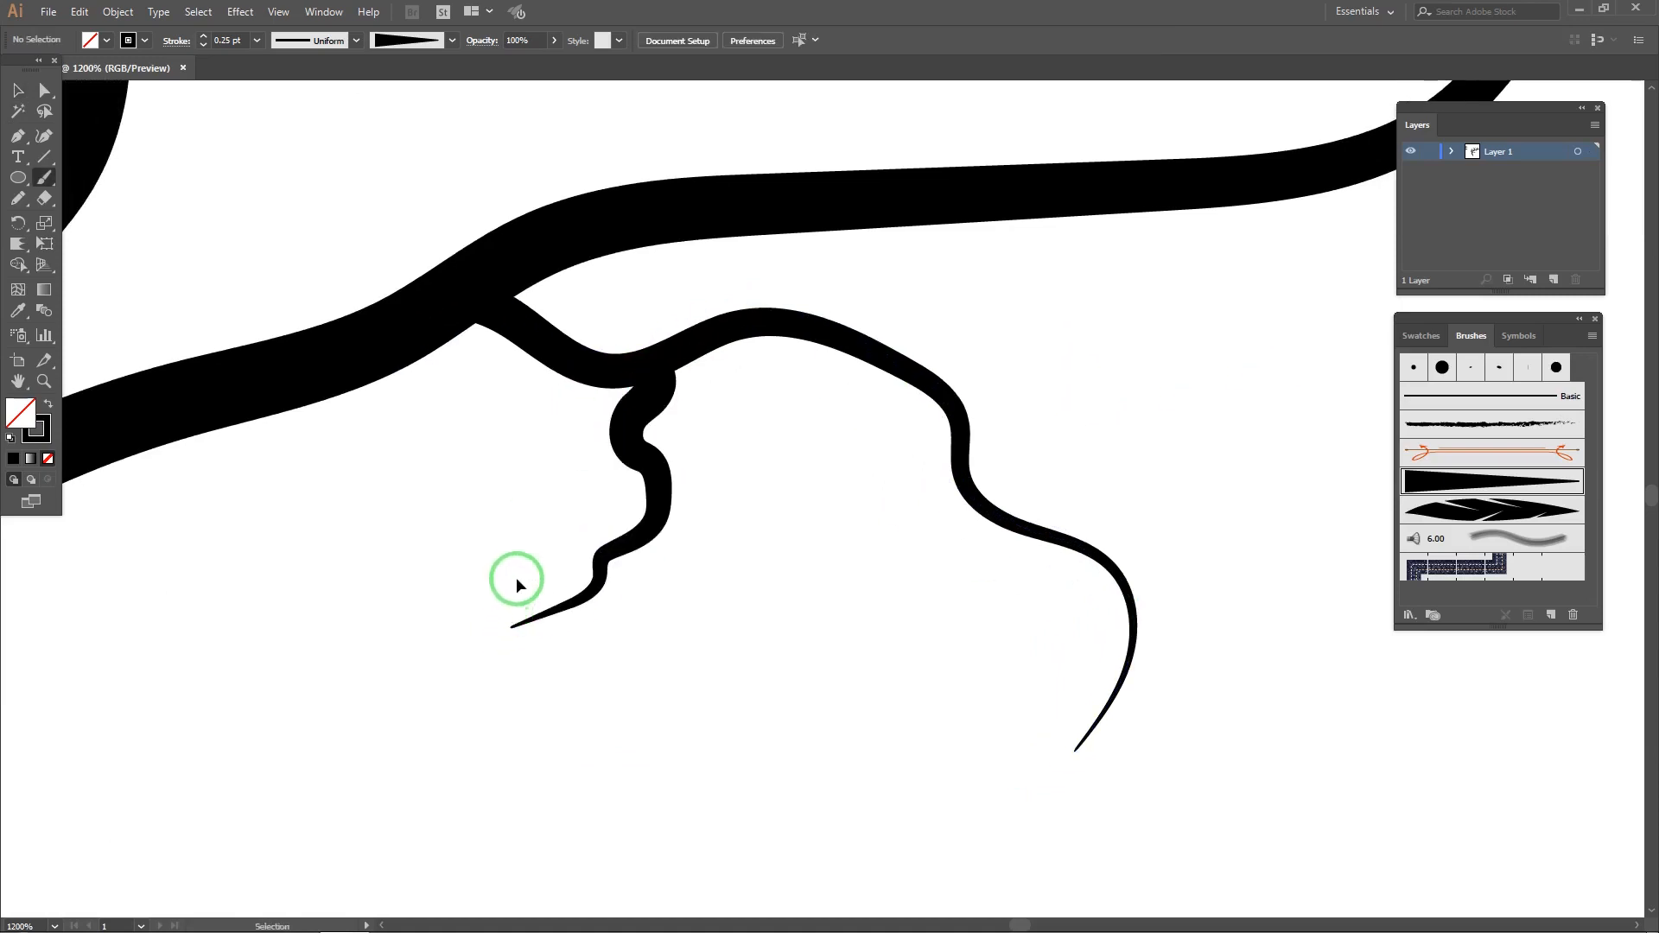
key("ctrl+z")
scroll(634, 474, "down", 3)
left_click_drag(697, 486, 692, 592)
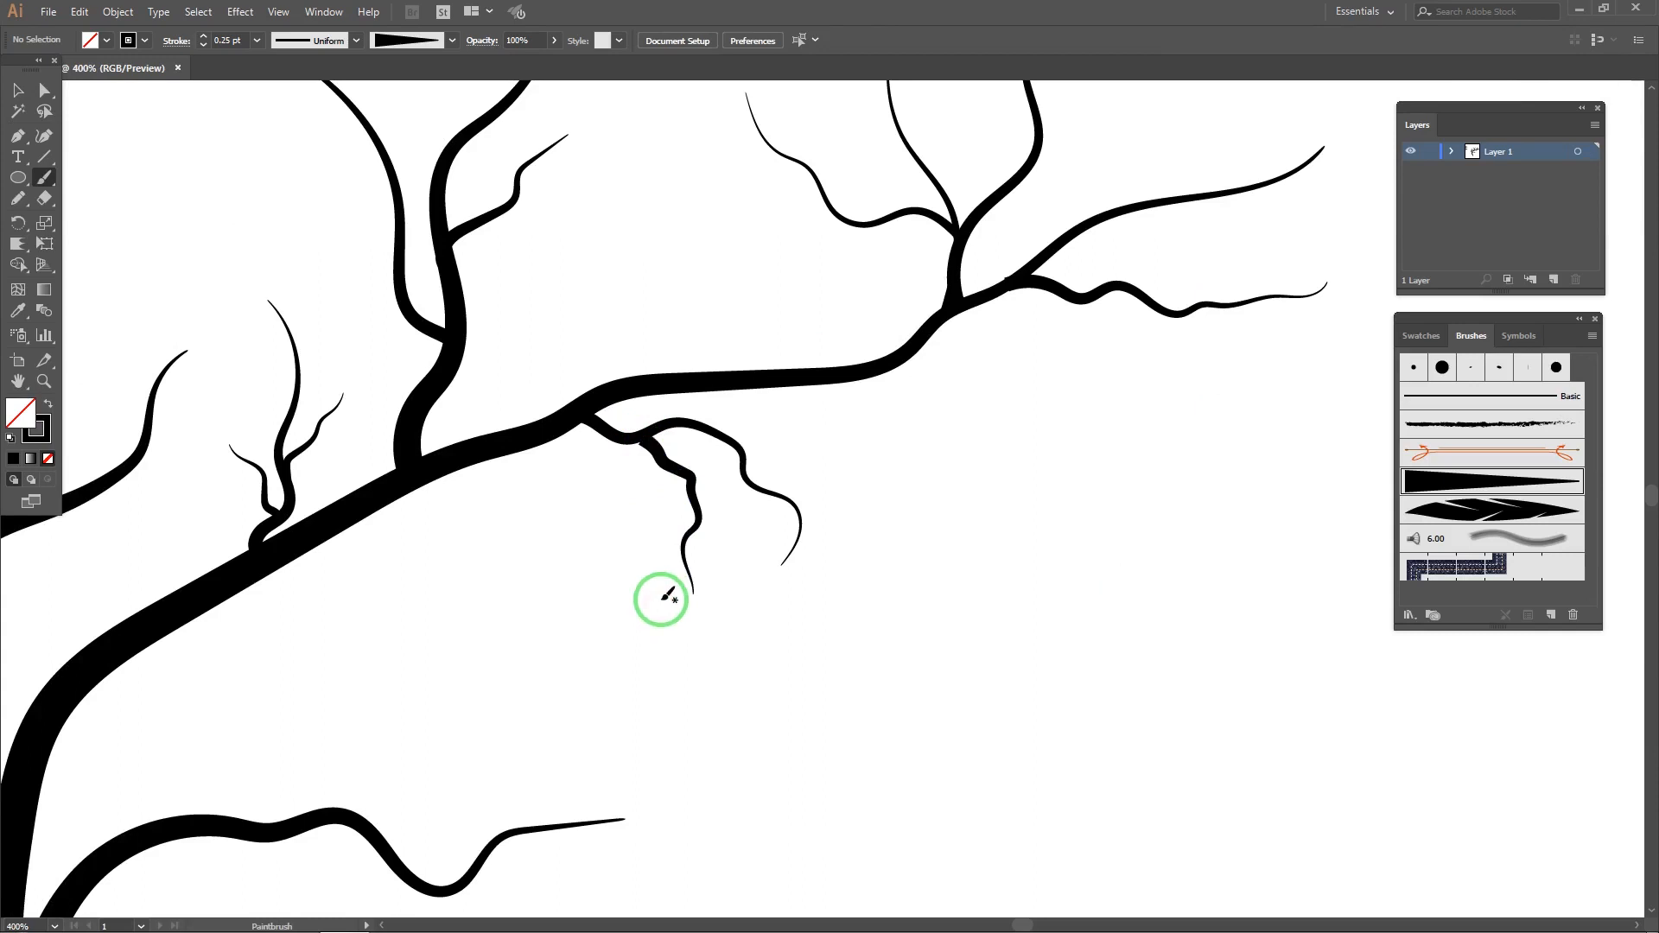
Step: Paint a side twig extending right from the hanging twig's bend and give it a 0.2 pt stroke
scroll(750, 465, "up", 3)
mouse_move(764, 465)
left_mouse_down()
mouse_move(708, 458)
mouse_move(1219, 333)
left_mouse_up()
key("ctrl+z")
mouse_move(668, 444)
left_mouse_down()
mouse_move(883, 424)
mouse_move(1181, 343)
left_mouse_up()
key("v")
left_click(239, 38)
type("0.2")
key("Return")
left_click(889, 460)
Step: Nudge the hanging twig's downward side twig down so its base sits cleanly on its parent
left_click(445, 452)
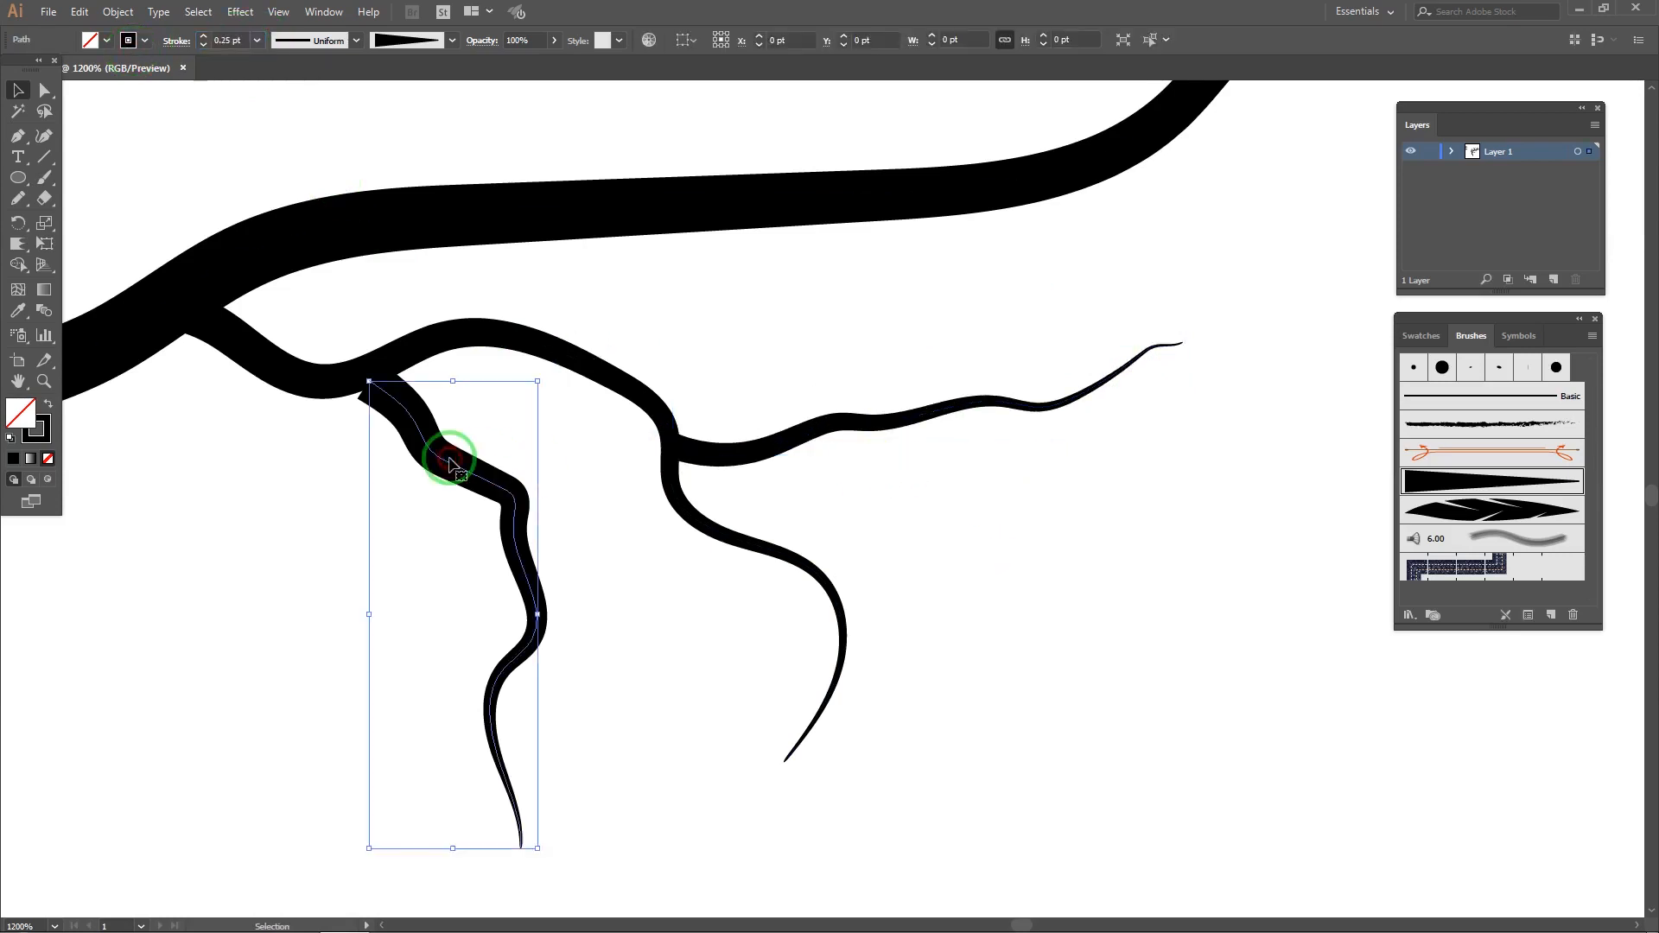
key("Down")
left_click(725, 246)
scroll(797, 375, "down", 5)
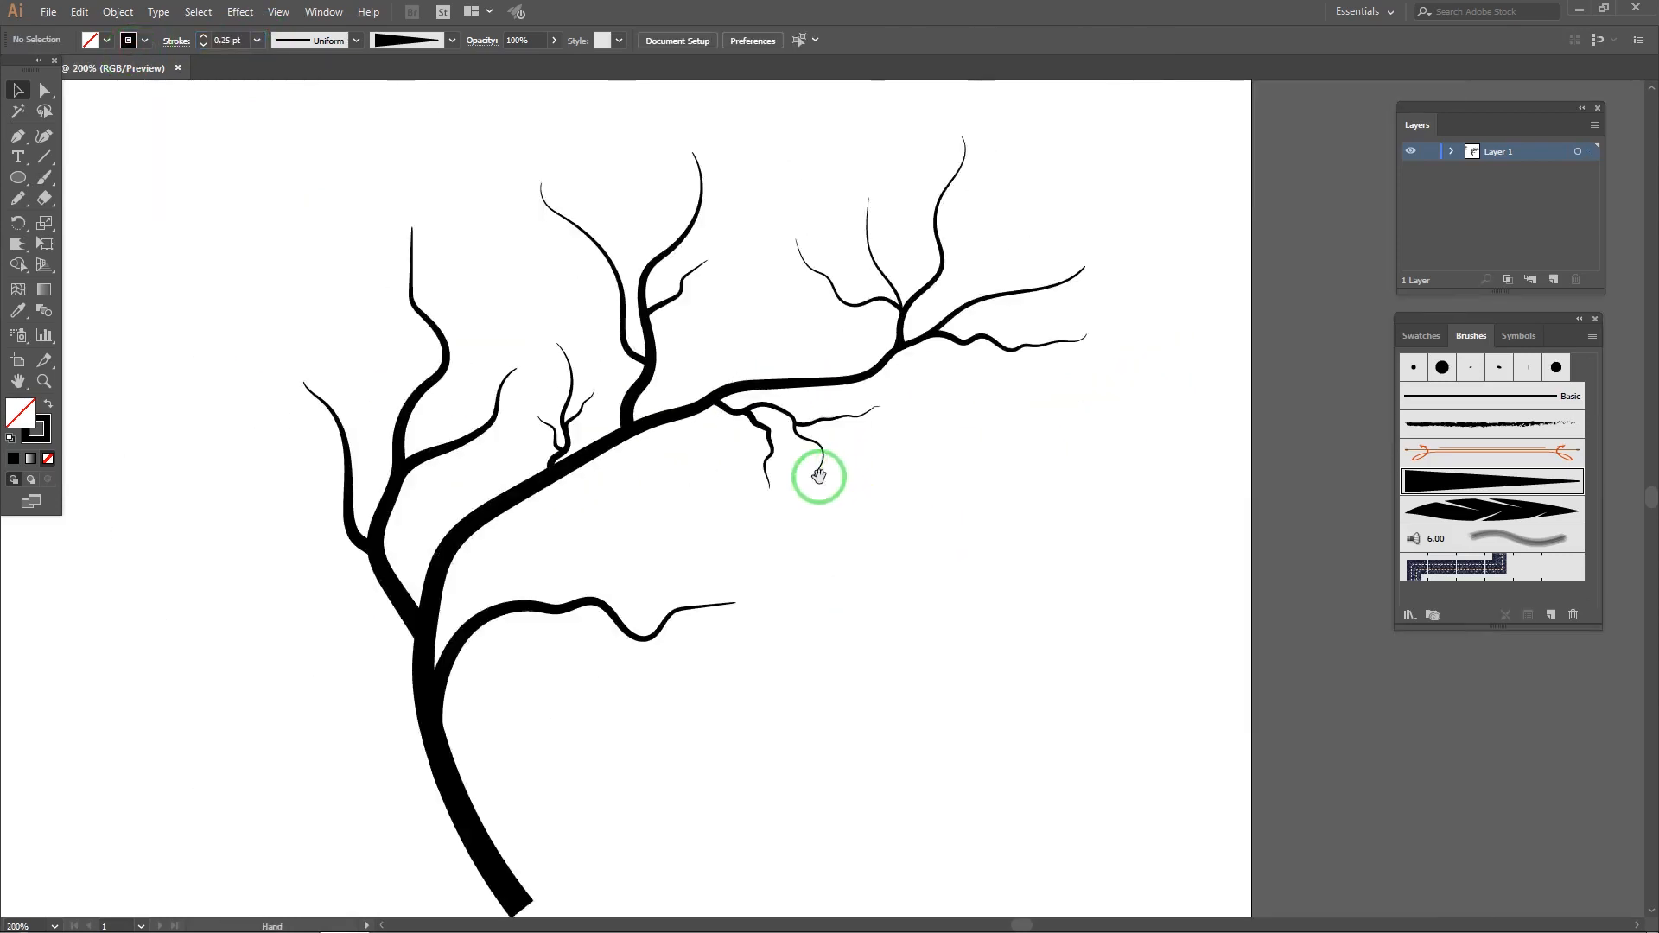
Step: Paint a 0.25 pt twig rising from the top of the lower right branch
left_click_drag(819, 477, 892, 455)
scroll(643, 412, "up", 3)
scroll(682, 428, "down", 4)
scroll(662, 485, "up", 4)
key("b")
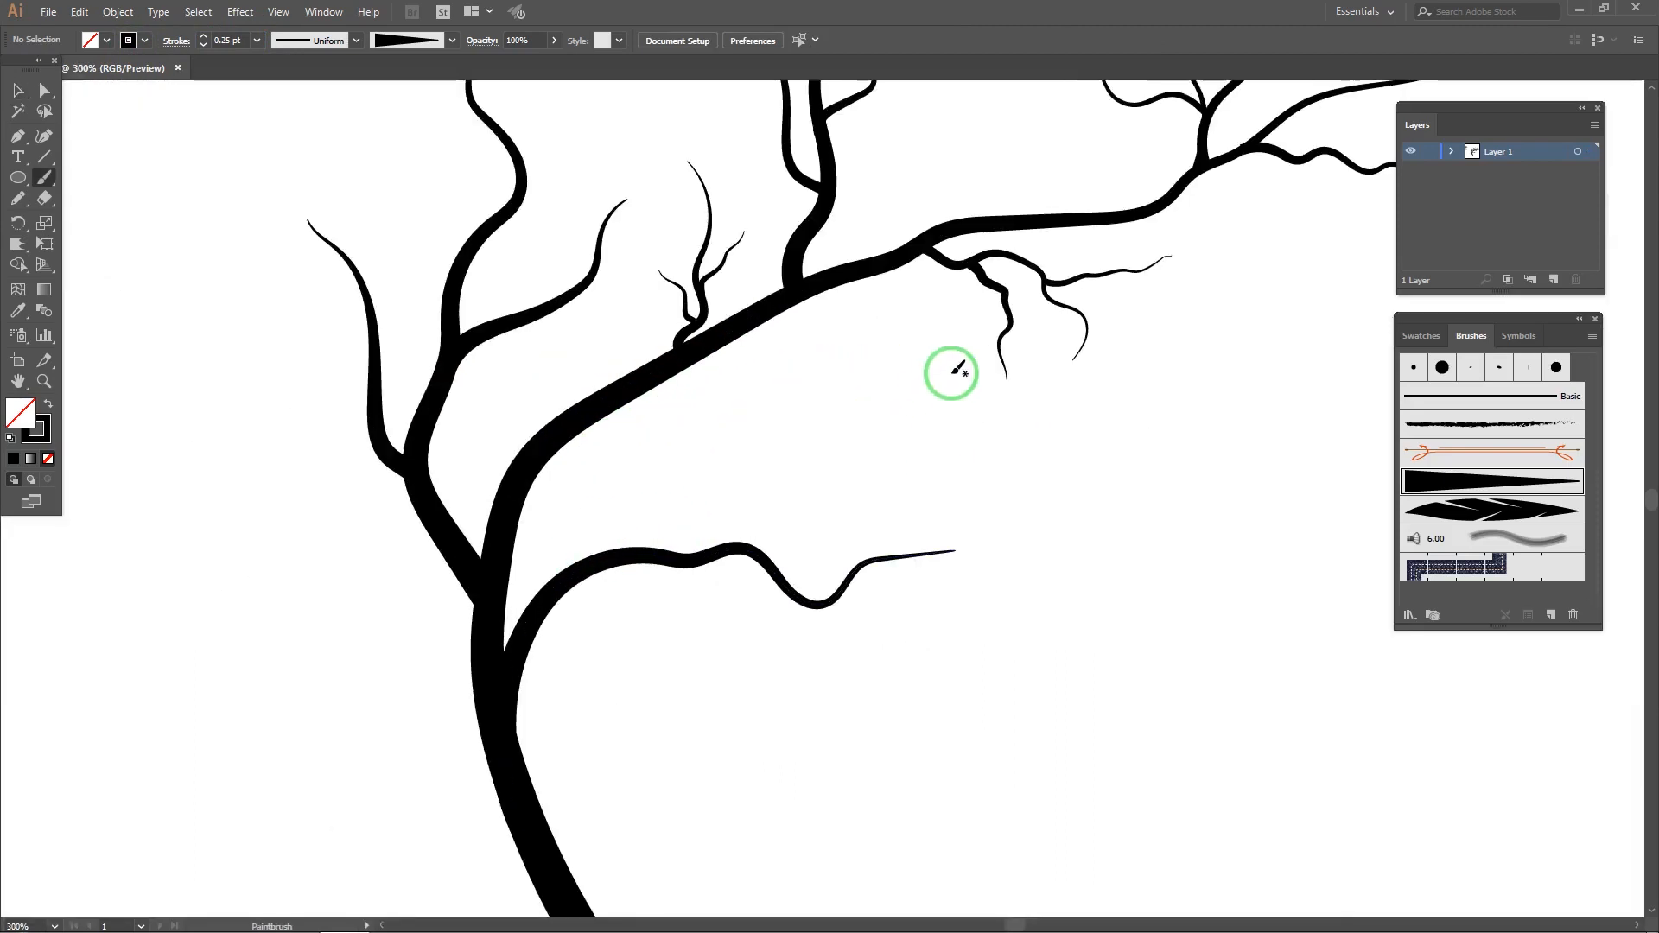
mouse_move(598, 550)
left_mouse_down()
mouse_move(692, 455)
mouse_move(703, 402)
mouse_move(748, 475)
left_mouse_up()
scroll(770, 397, "down", 2)
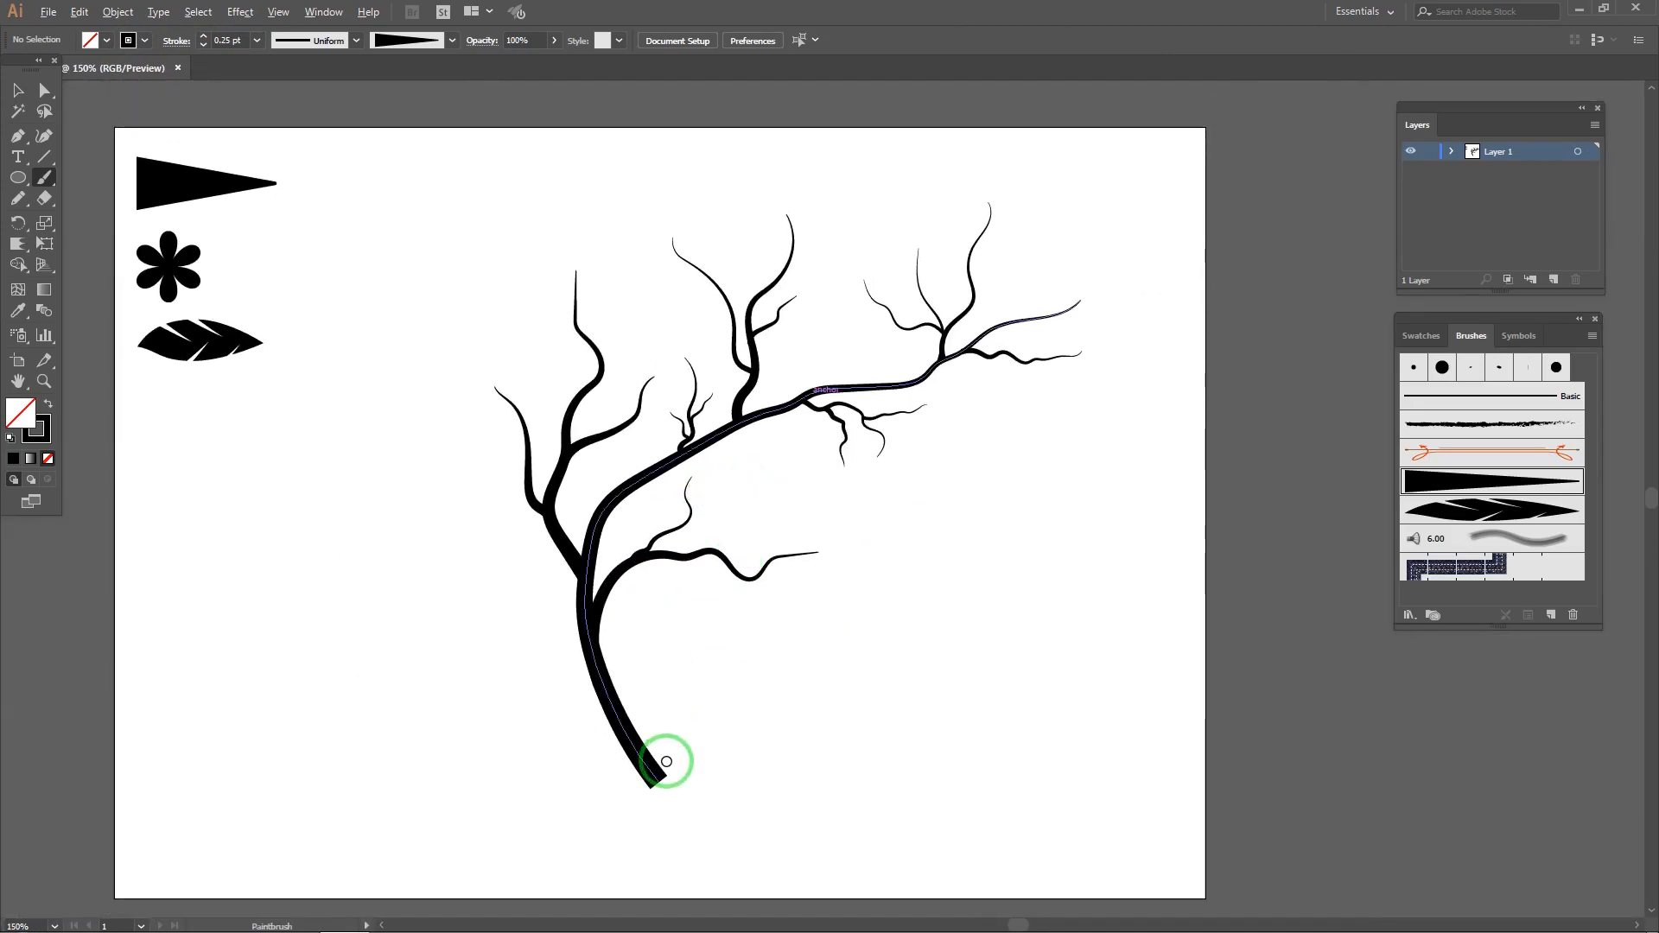
Step: Paint a wavy 0.25 pt twig extending right beneath the base of the lower right branch
scroll(668, 762, "up", 2)
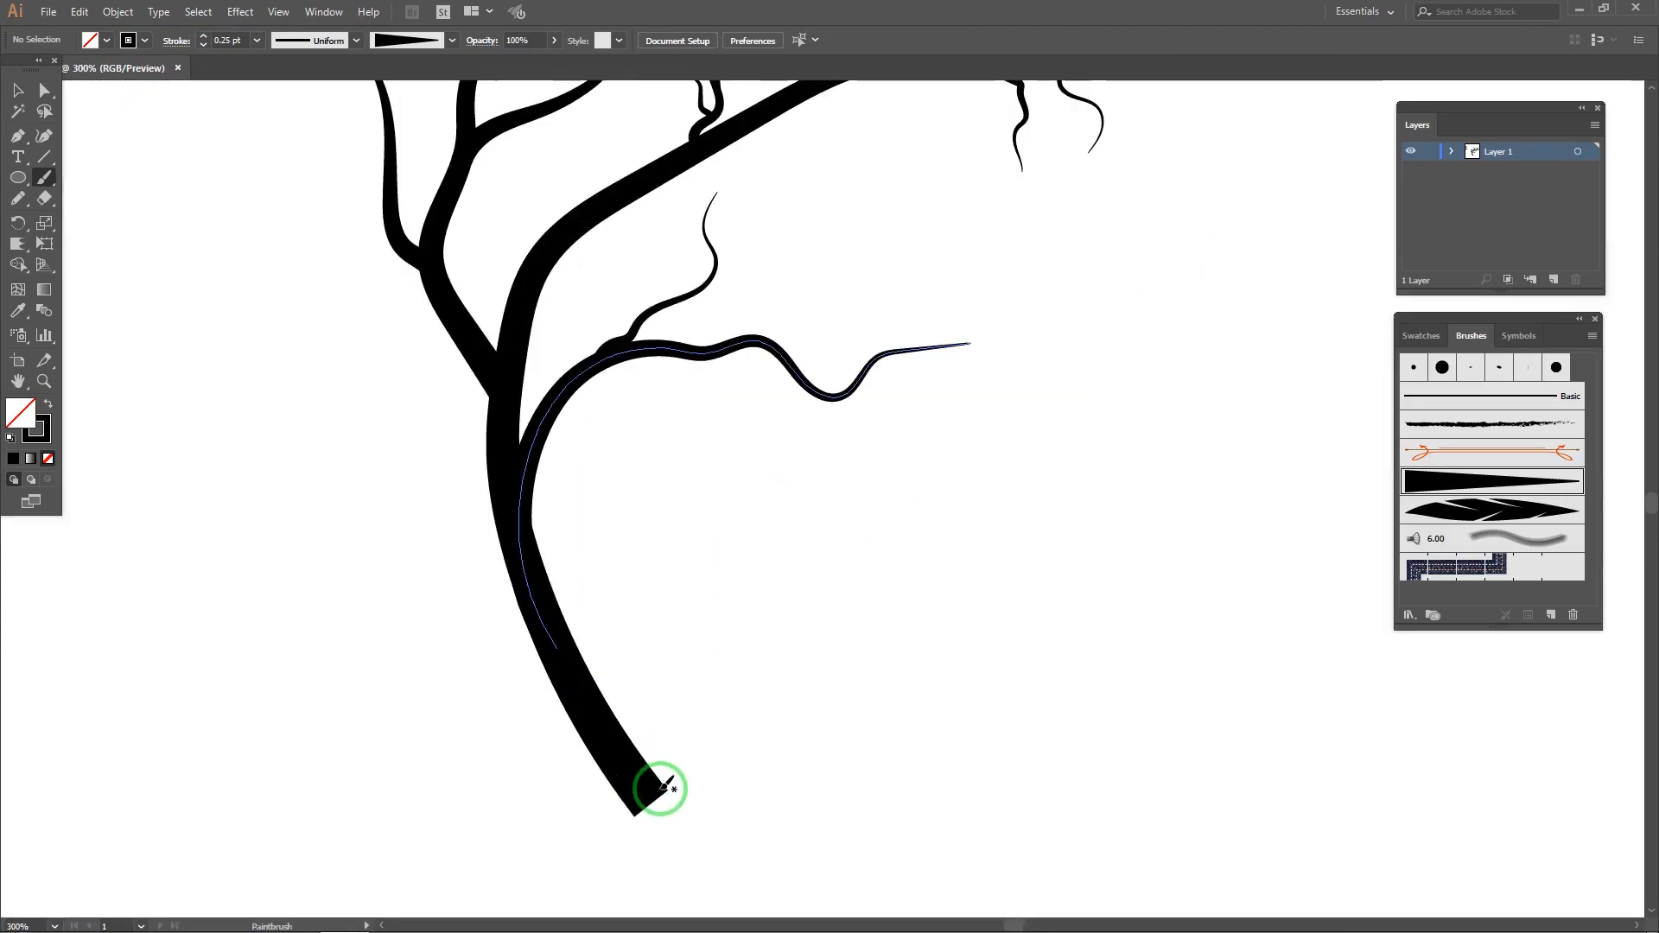
mouse_move(611, 685)
left_mouse_down()
mouse_move(682, 515)
mouse_move(925, 467)
left_mouse_up()
scroll(803, 488, "down", 2)
key("ctrl+z")
scroll(678, 484, "up", 2)
mouse_move(656, 529)
left_mouse_down()
mouse_move(685, 433)
mouse_move(794, 467)
mouse_move(904, 463)
mouse_move(800, 522)
mouse_move(800, 545)
left_mouse_up()
scroll(801, 494, "down", 3)
scroll(857, 486, "up", 1)
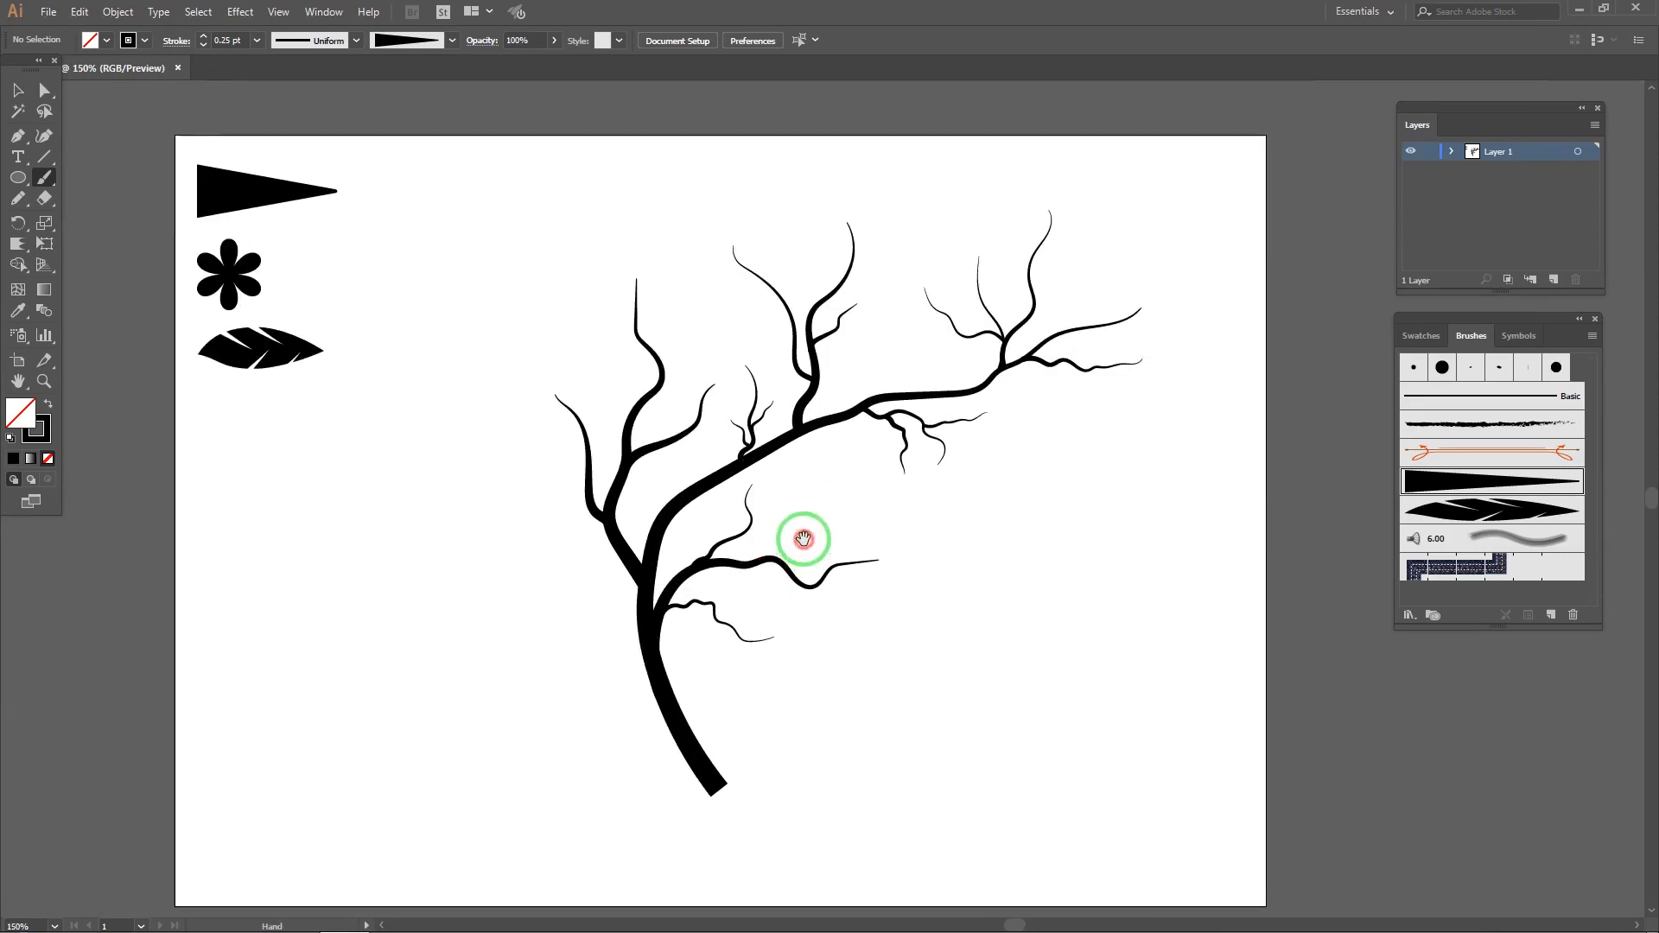
Step: Try a 1.5 pt stroke on the main trunk
left_click(707, 731)
key("Up")
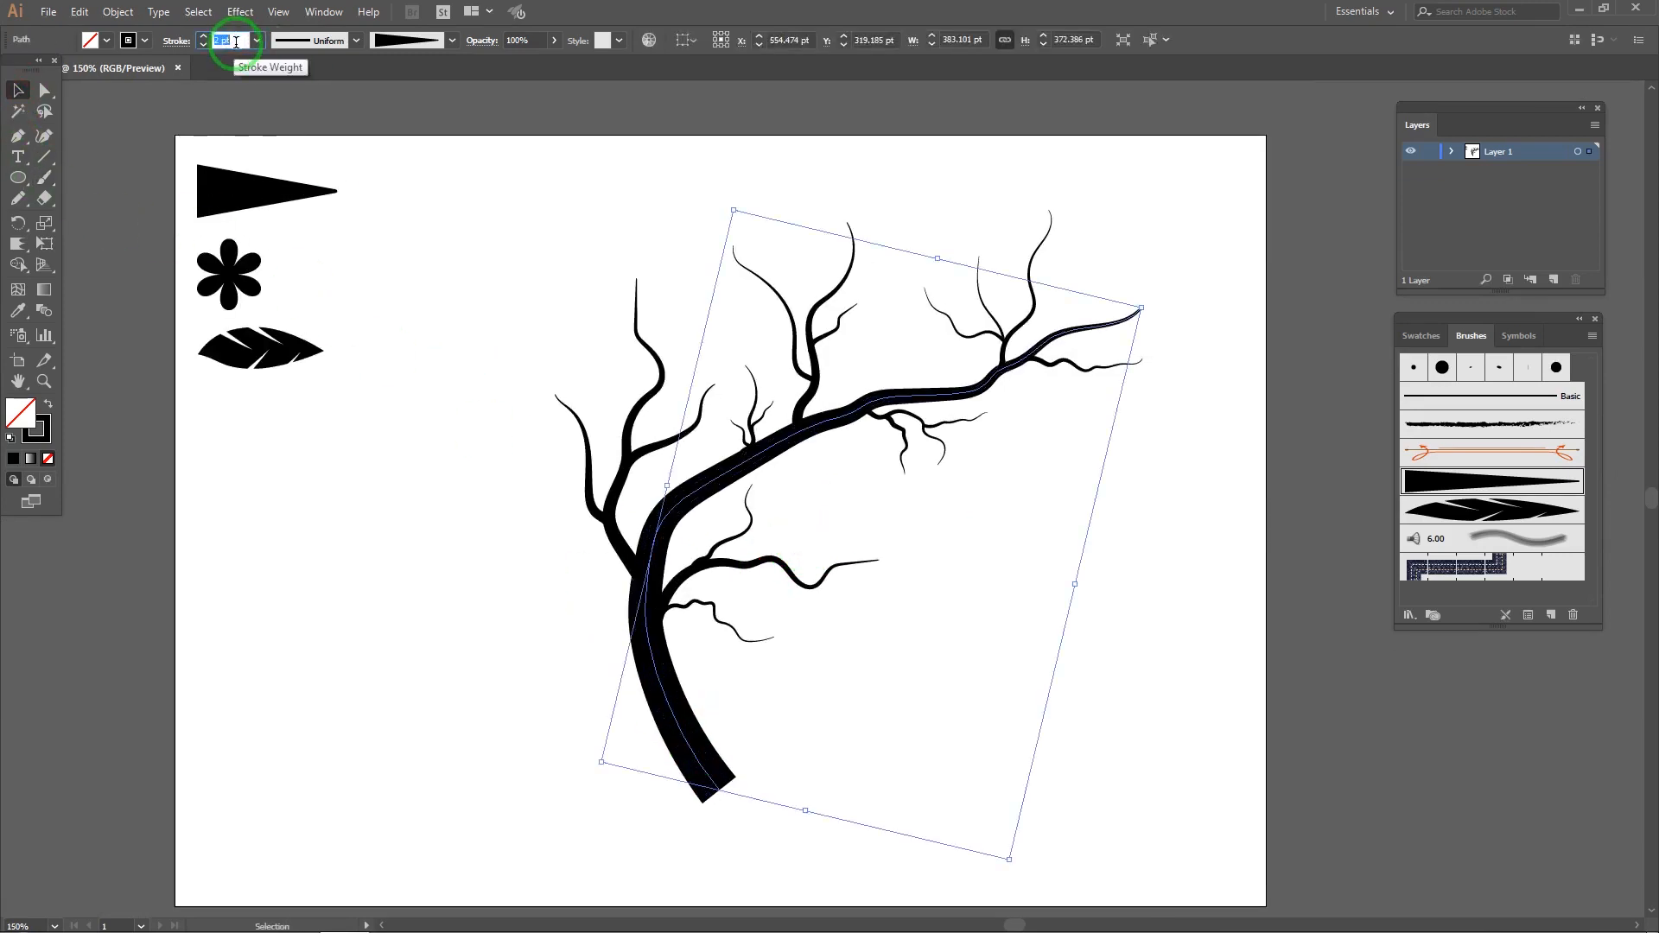
type("1.5")
key("Return")
left_click(424, 386)
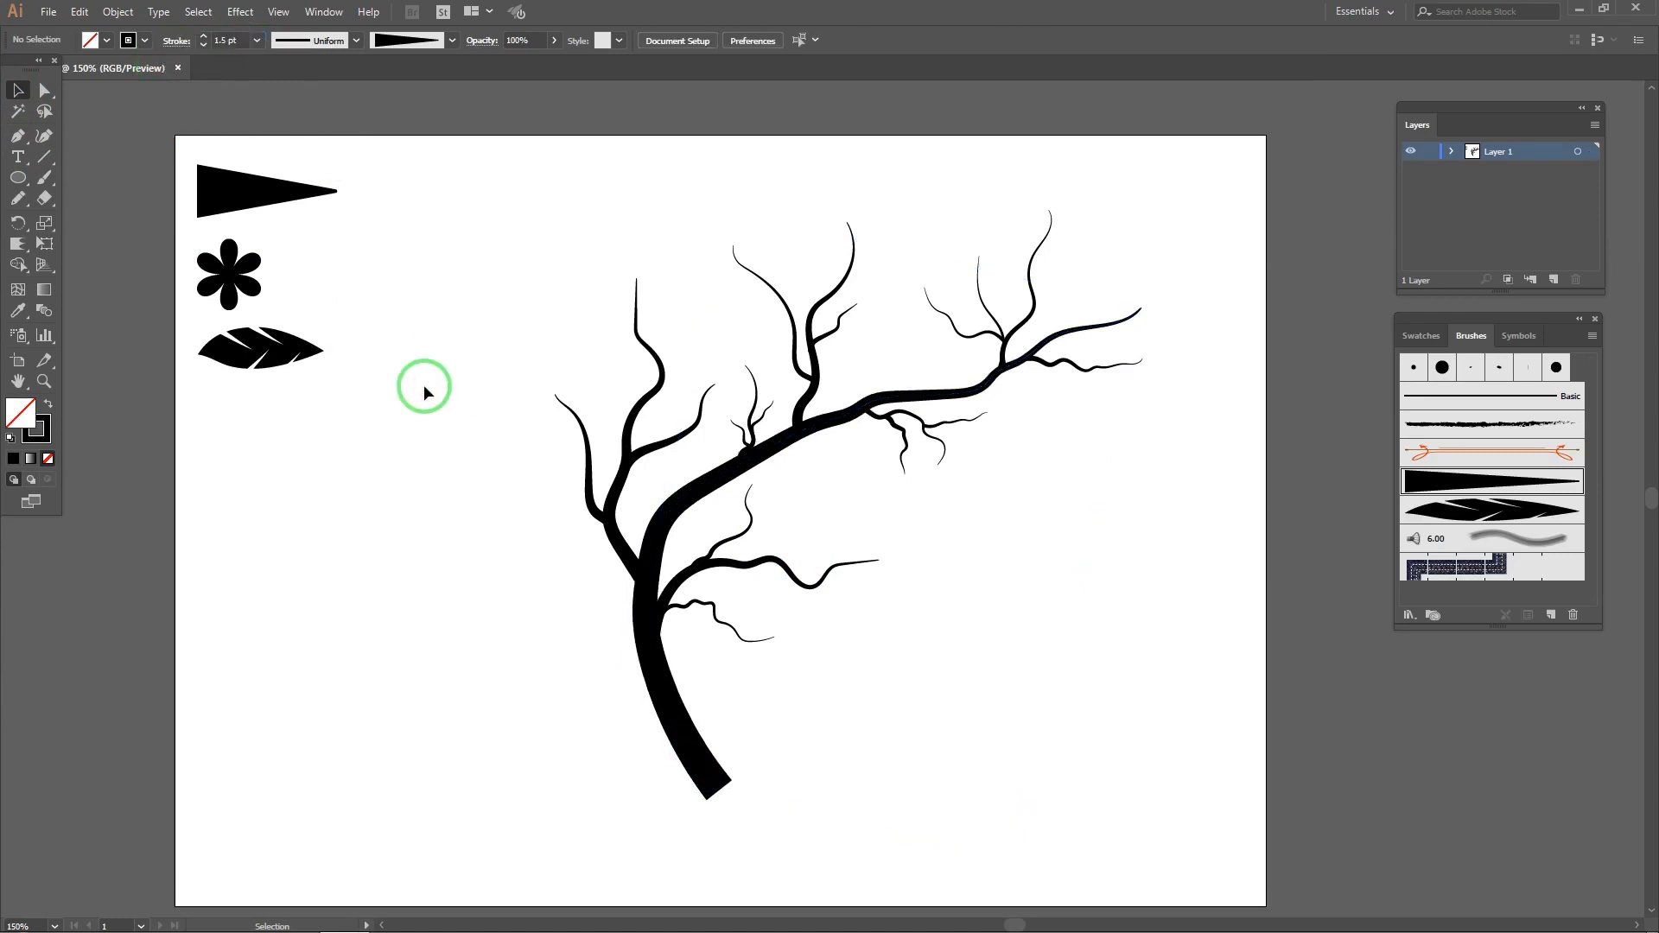
key("ctrl+z")
key("ctrl+z")
Step: Thicken the main trunk to a 1.2 pt stroke
left_click(507, 389)
left_click_drag(735, 745, 669, 792)
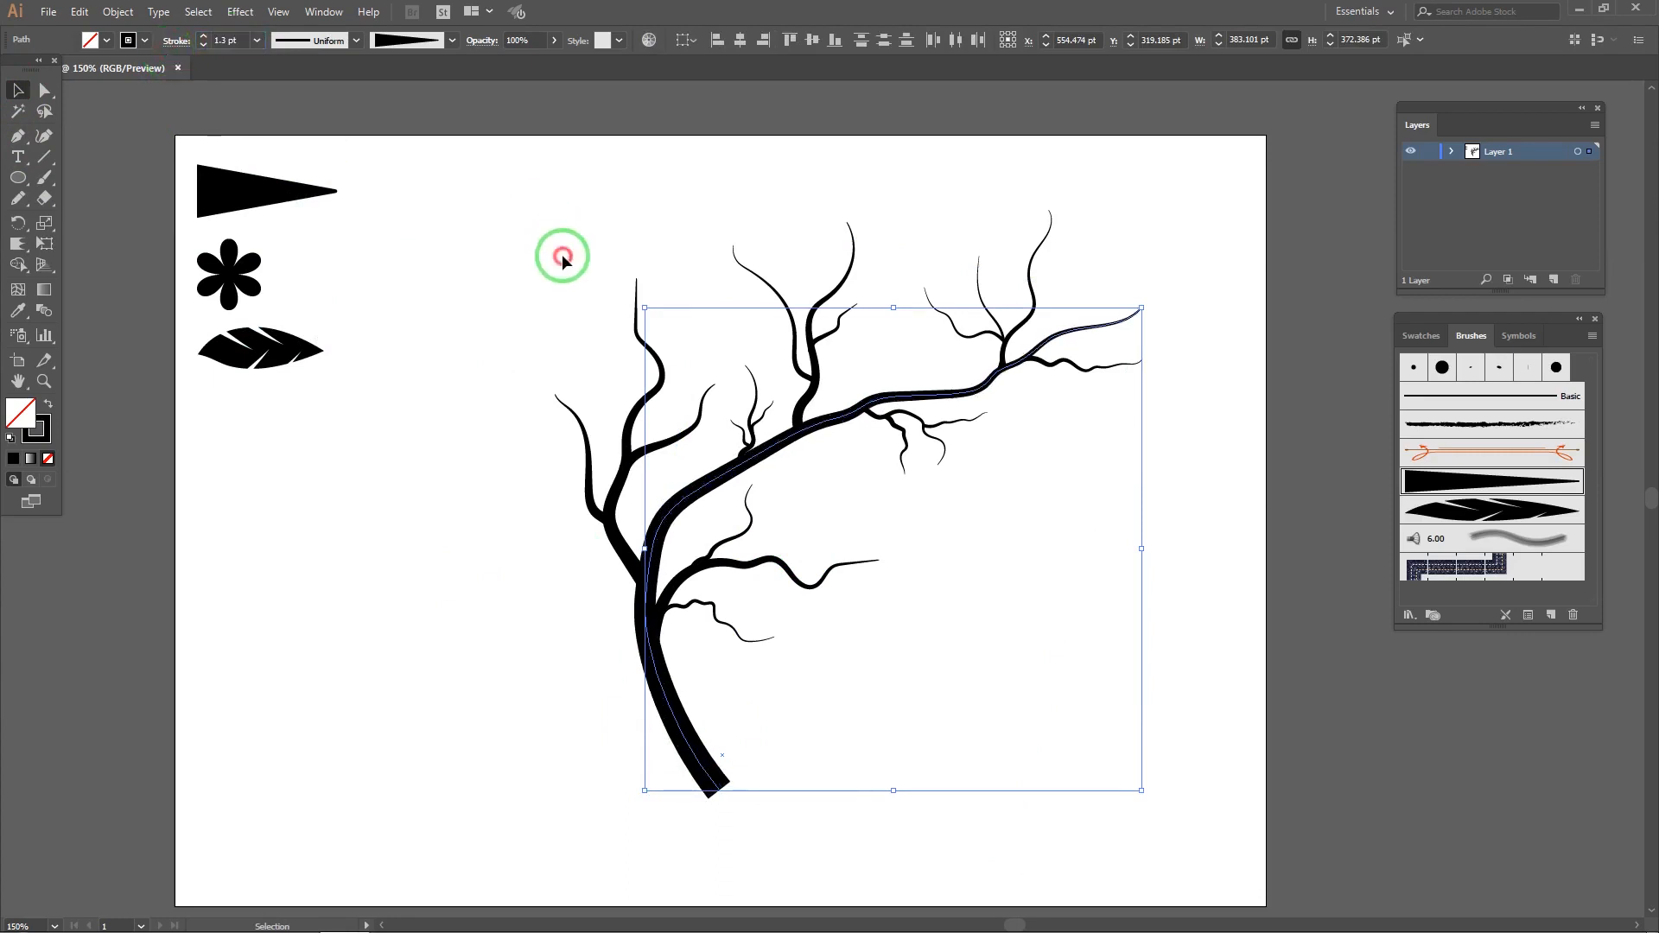
key("ctrl+z")
key("ctrl+z")
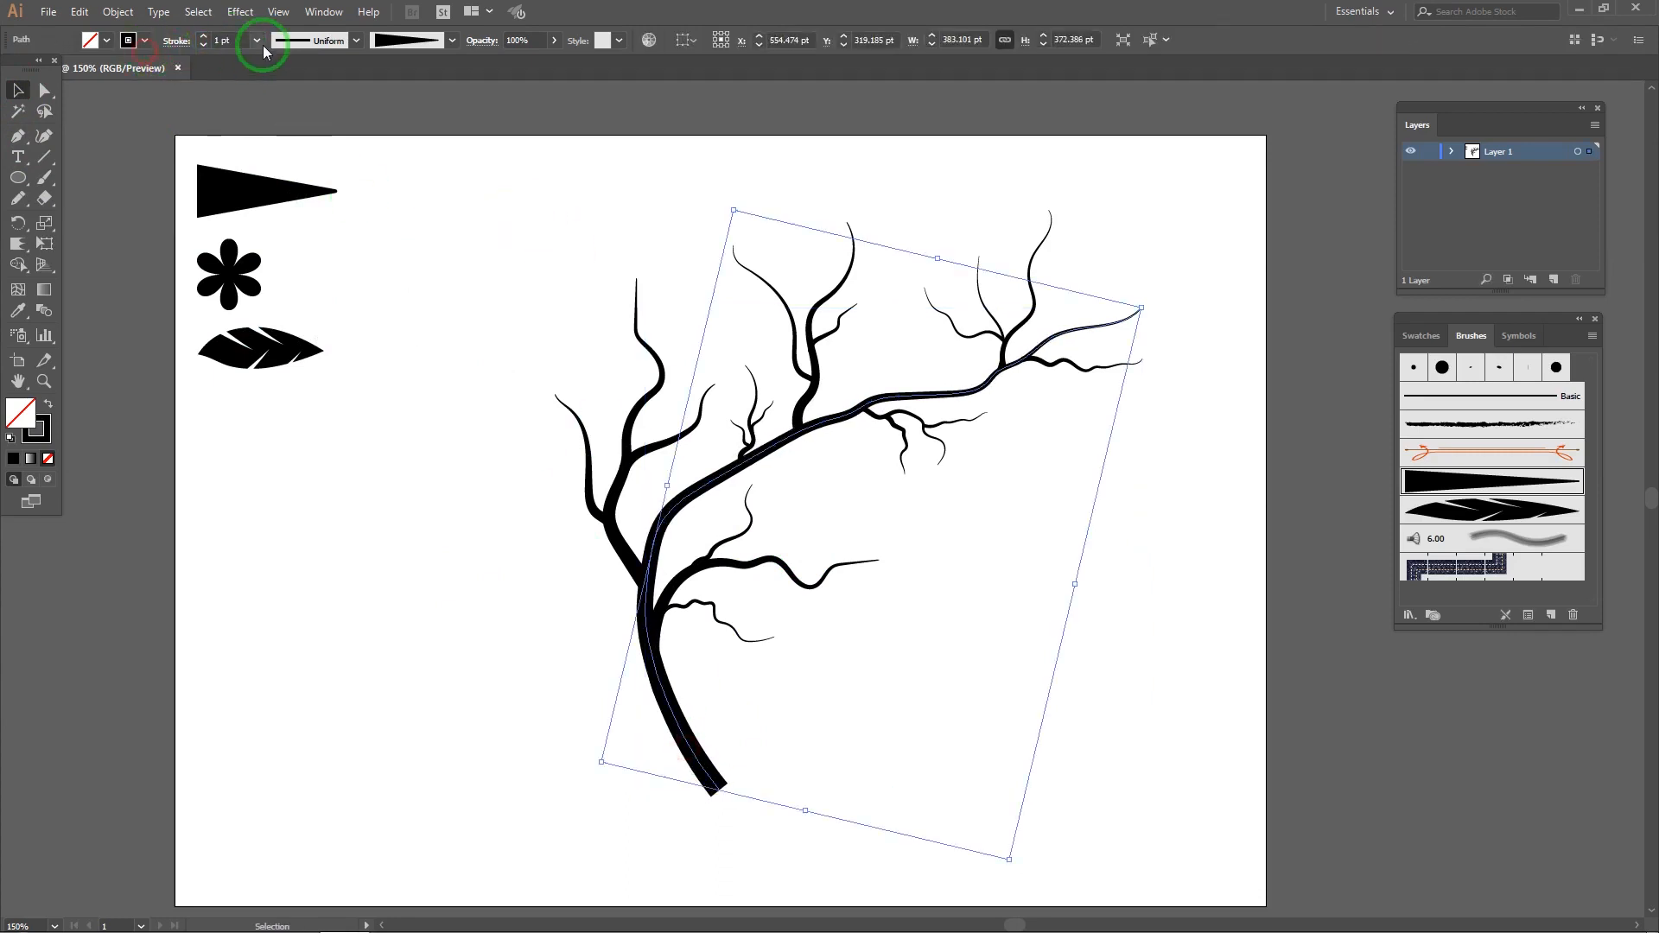
left_click(345, 214)
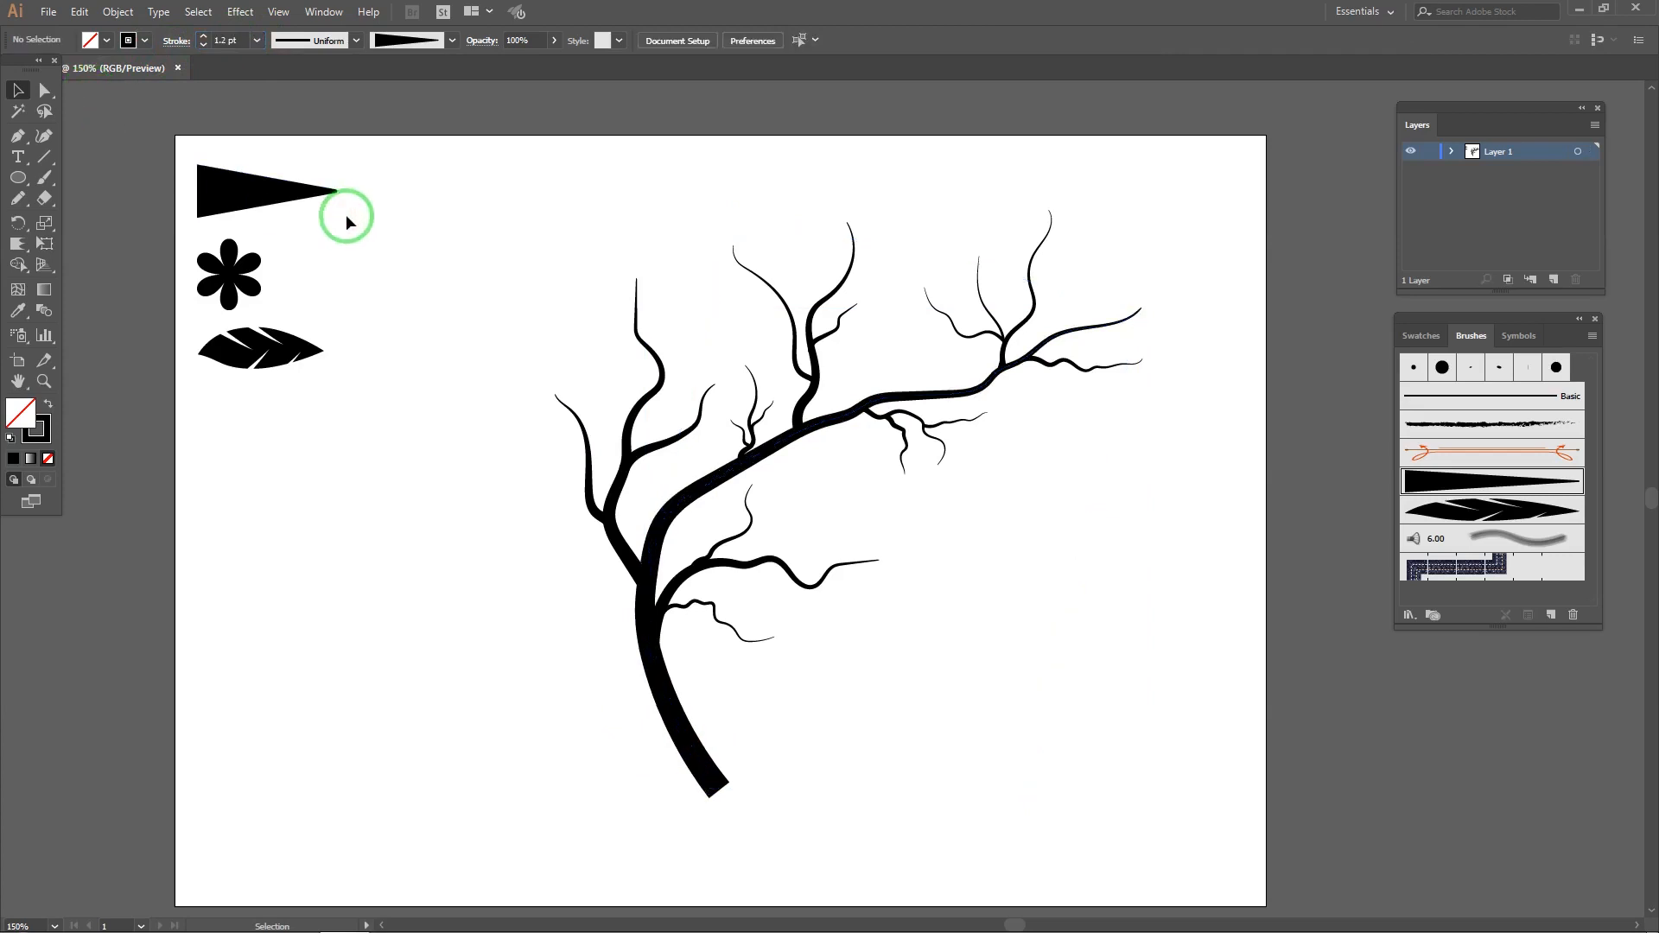
Step: Select the whole tree and rotate it slightly clockwise
left_click_drag(396, 226, 1124, 777)
left_click_drag(1156, 230, 1152, 232)
left_click_drag(706, 765, 693, 753)
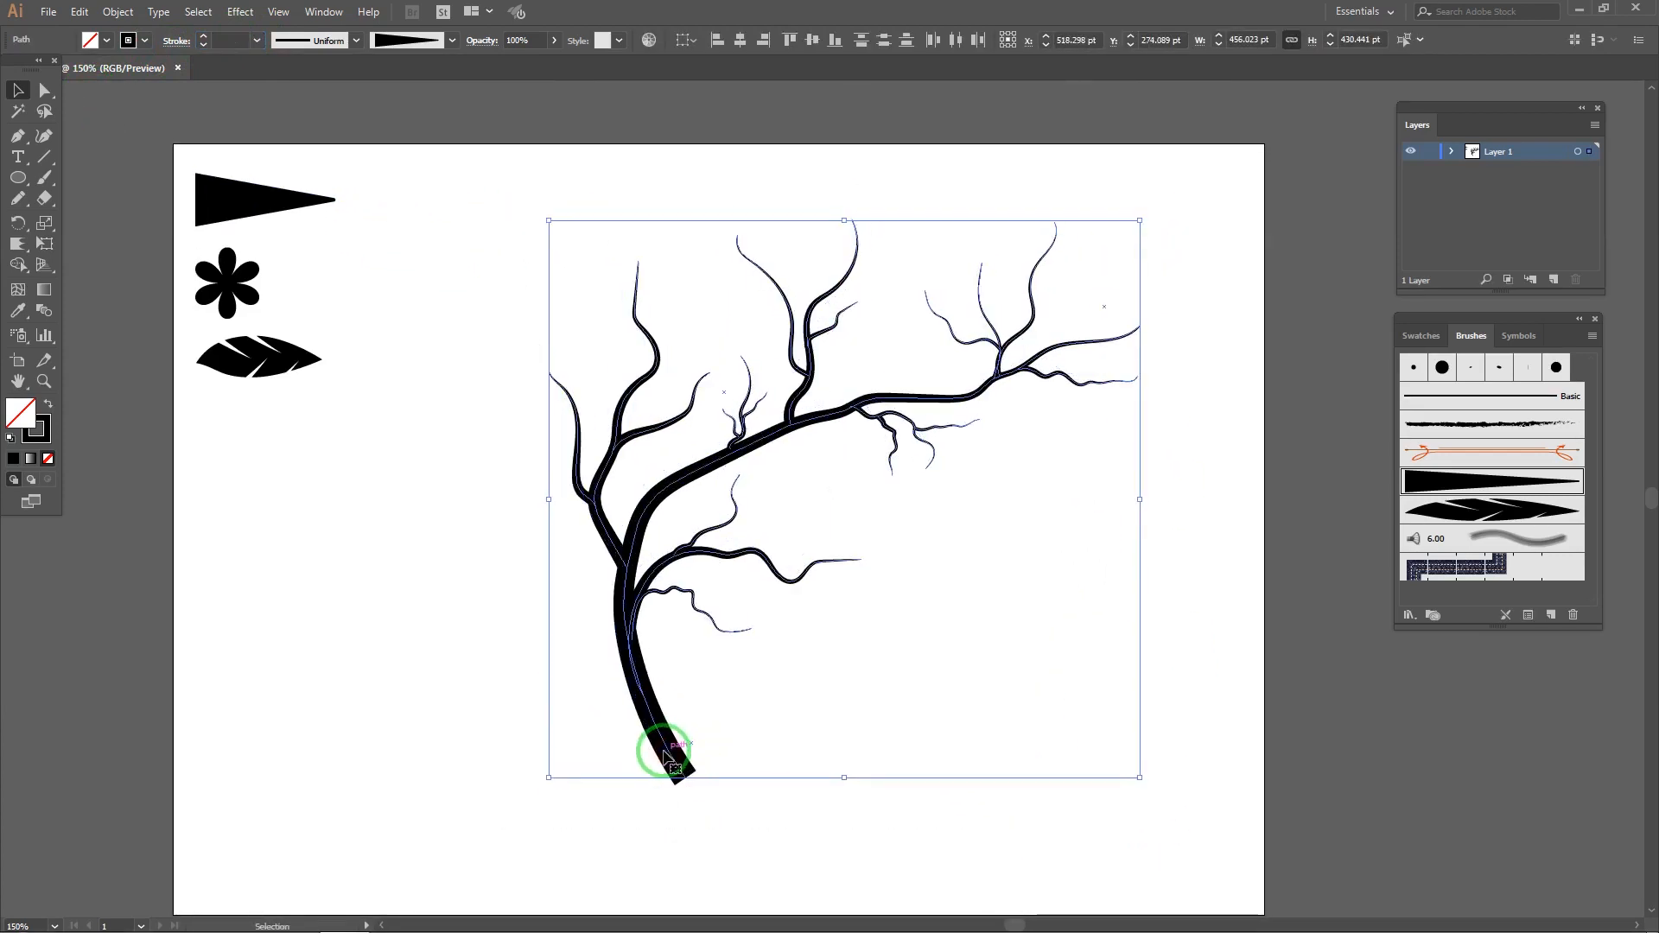
left_click(811, 819)
left_click_drag(844, 811, 825, 760)
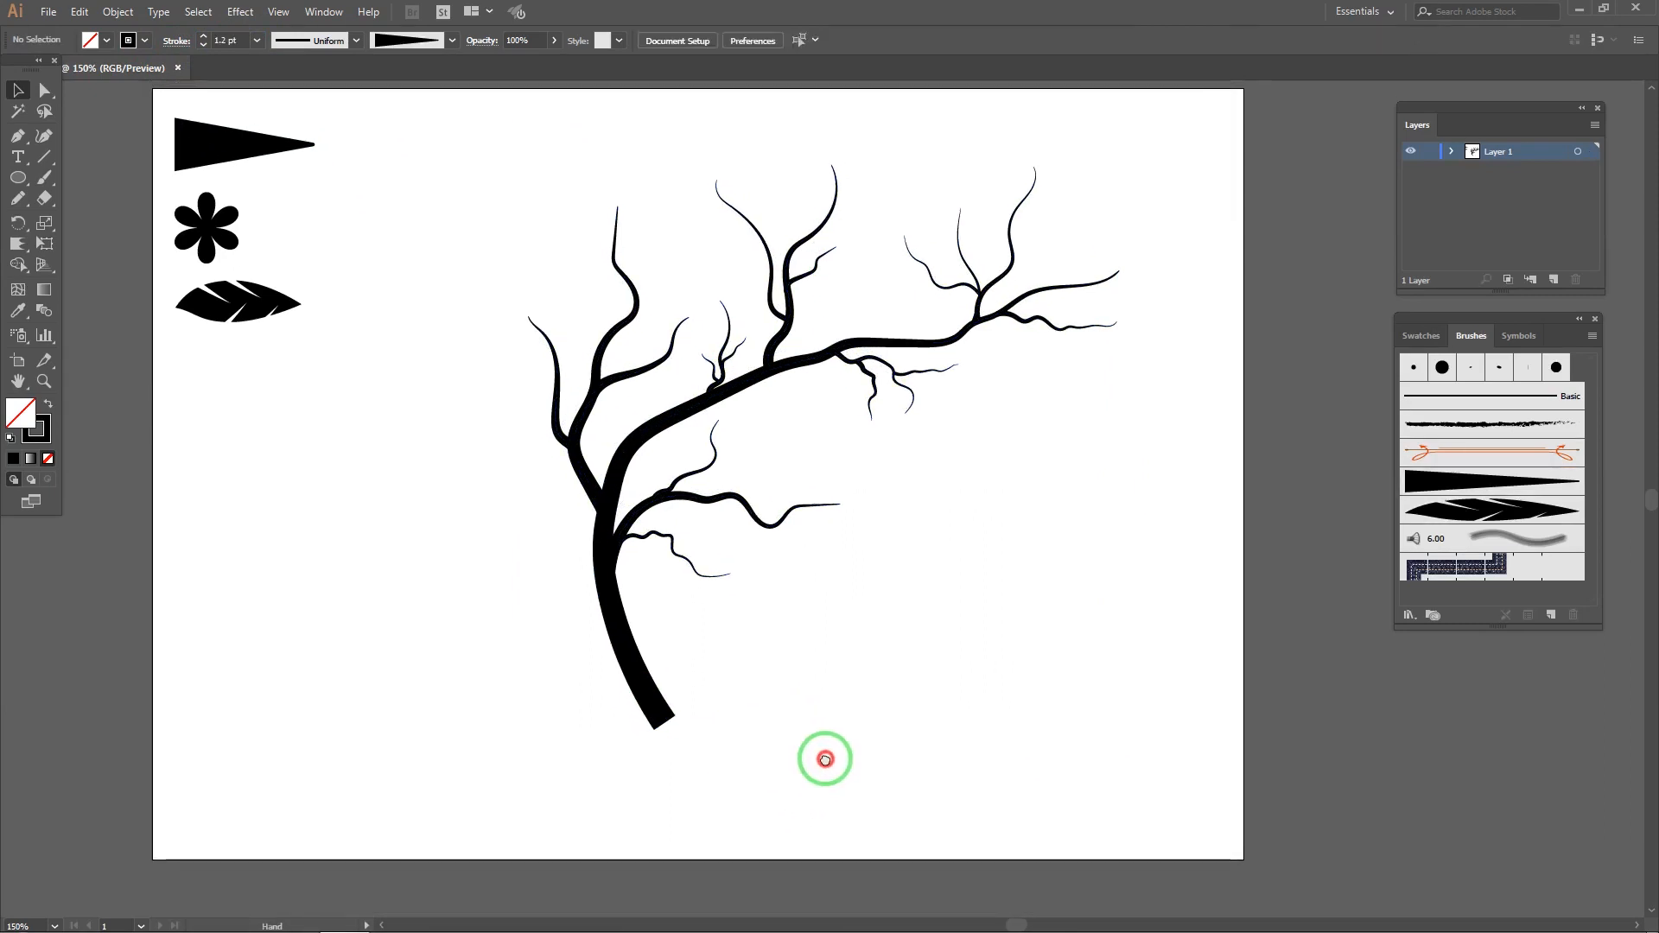
Step: Draw a horizontal line about 604 pt long under the trunk's base and give it a 13 pt stroke
left_click(46, 158)
left_click_drag(356, 729, 1139, 749)
key("v")
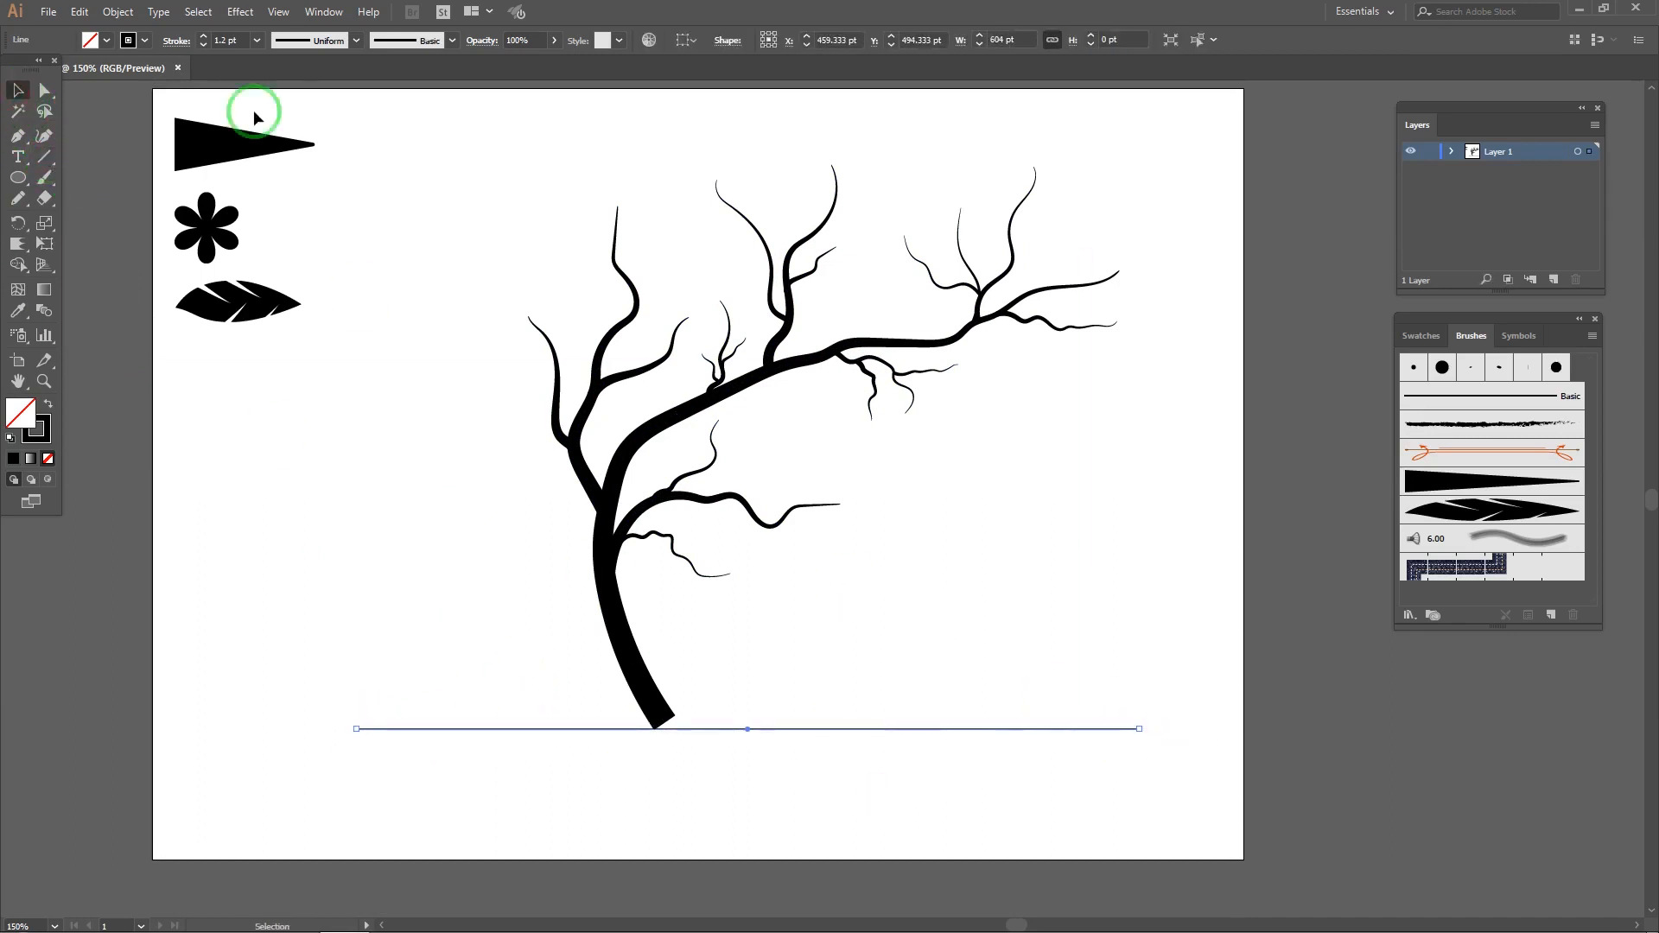
type("13")
key("Return")
Step: Move the ground line up over the trunk's base and shorten it from both ends to about 199 pt
left_click_drag(793, 730, 731, 735)
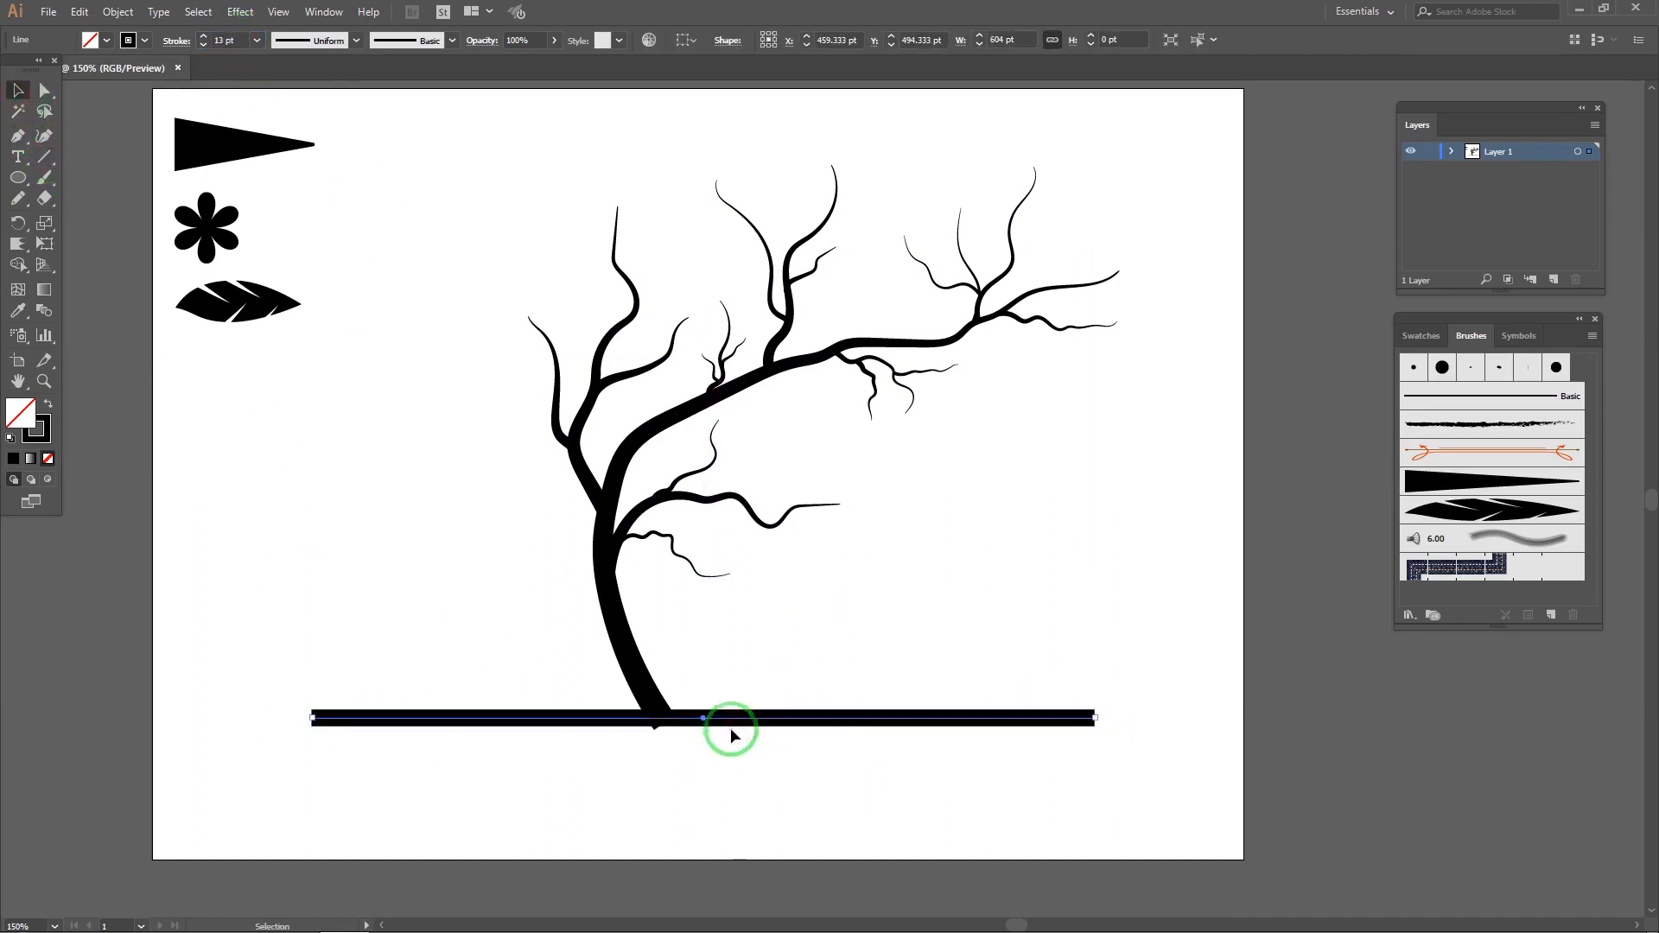
left_click_drag(1090, 717, 782, 718)
left_click_drag(290, 718, 528, 717)
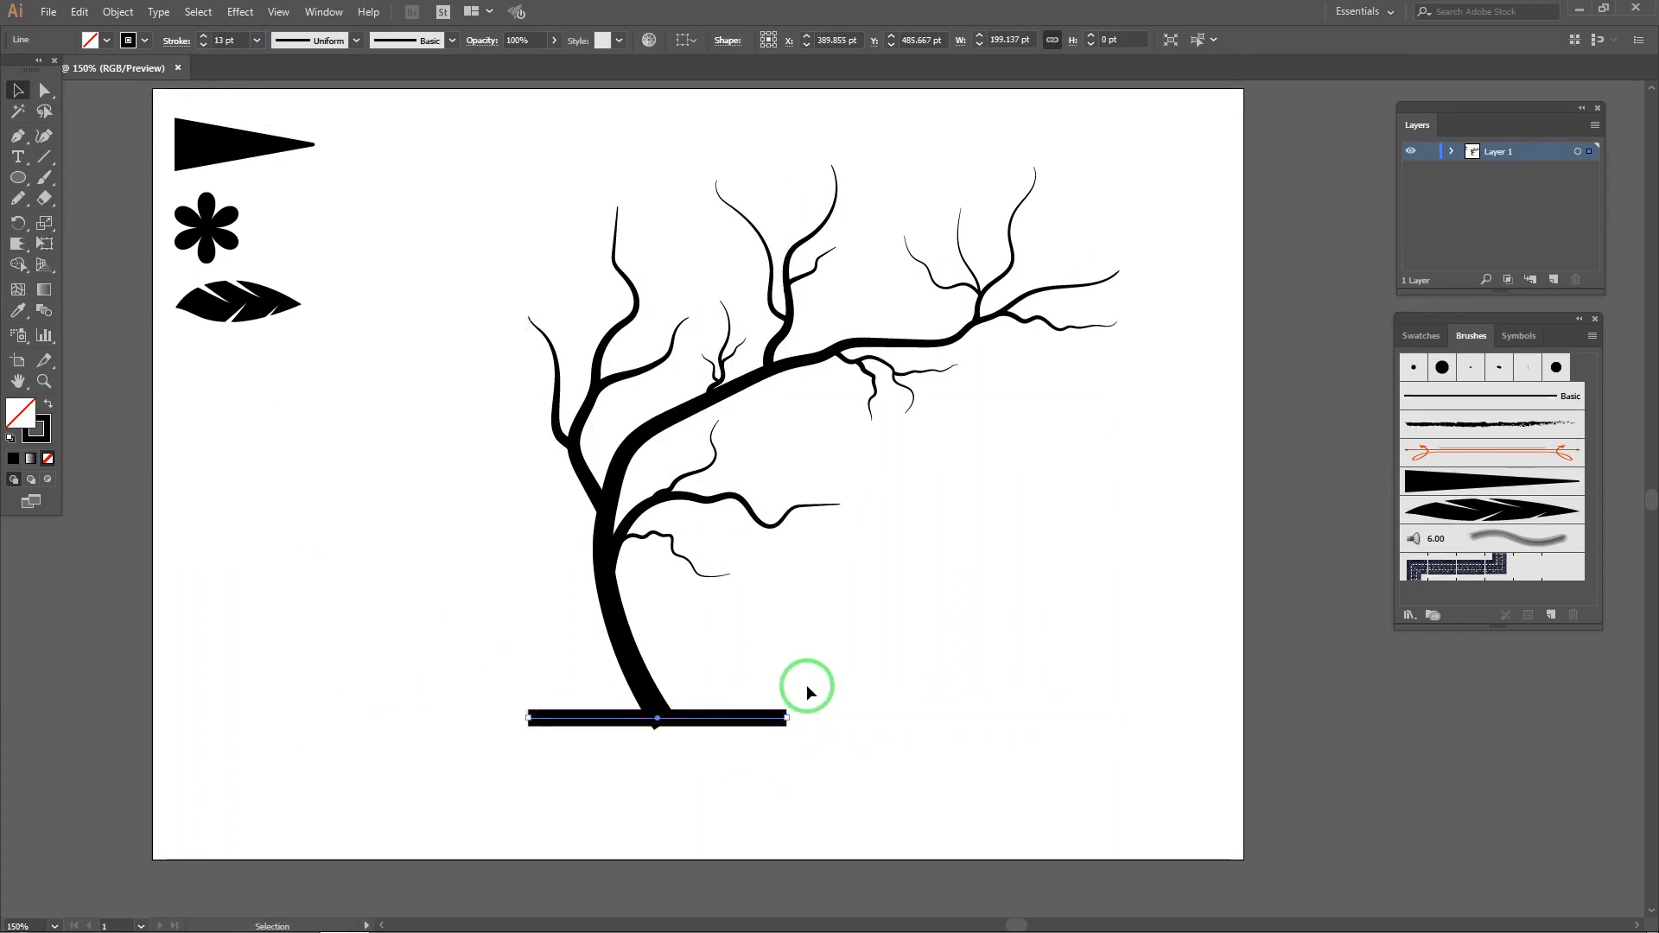
left_click(807, 683)
Step: Expand the main trunk's brush stroke into an editable filled outline
scroll(674, 719, "up", 4)
key("a")
left_click(652, 693)
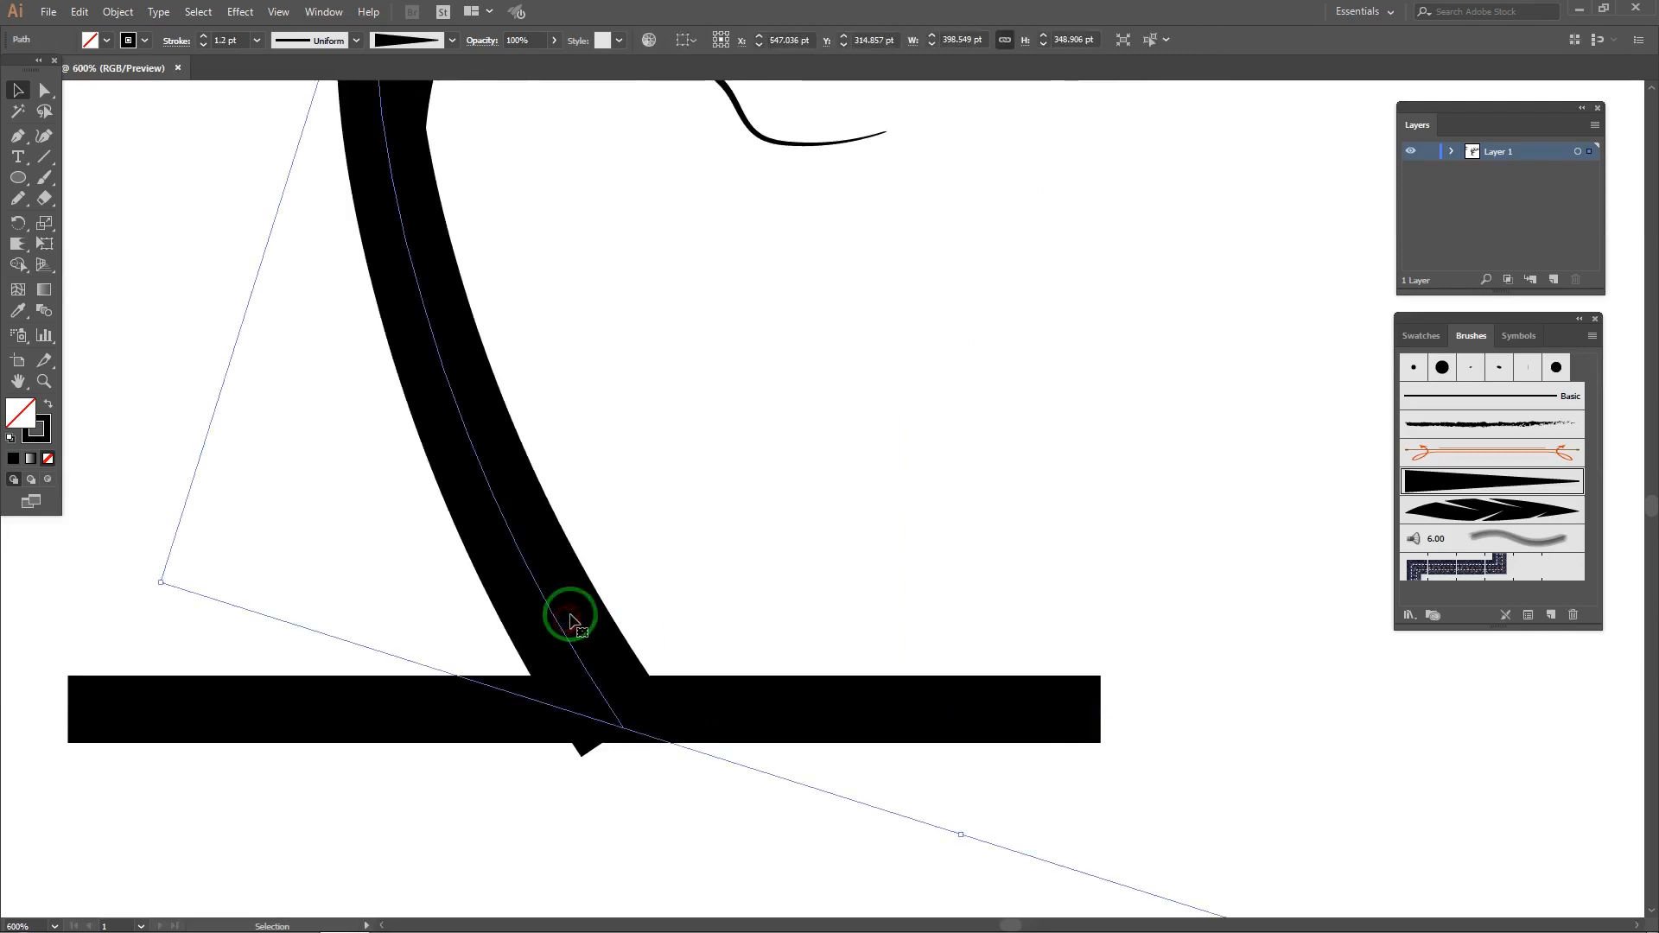
left_click(117, 11)
left_click(142, 214)
Step: Reposition the trunk outline's protruding bottom corner so it stays inside the ground bar
left_click(581, 757)
left_click_drag(581, 757, 556, 786)
left_click(707, 514)
scroll(711, 515, "down", 4)
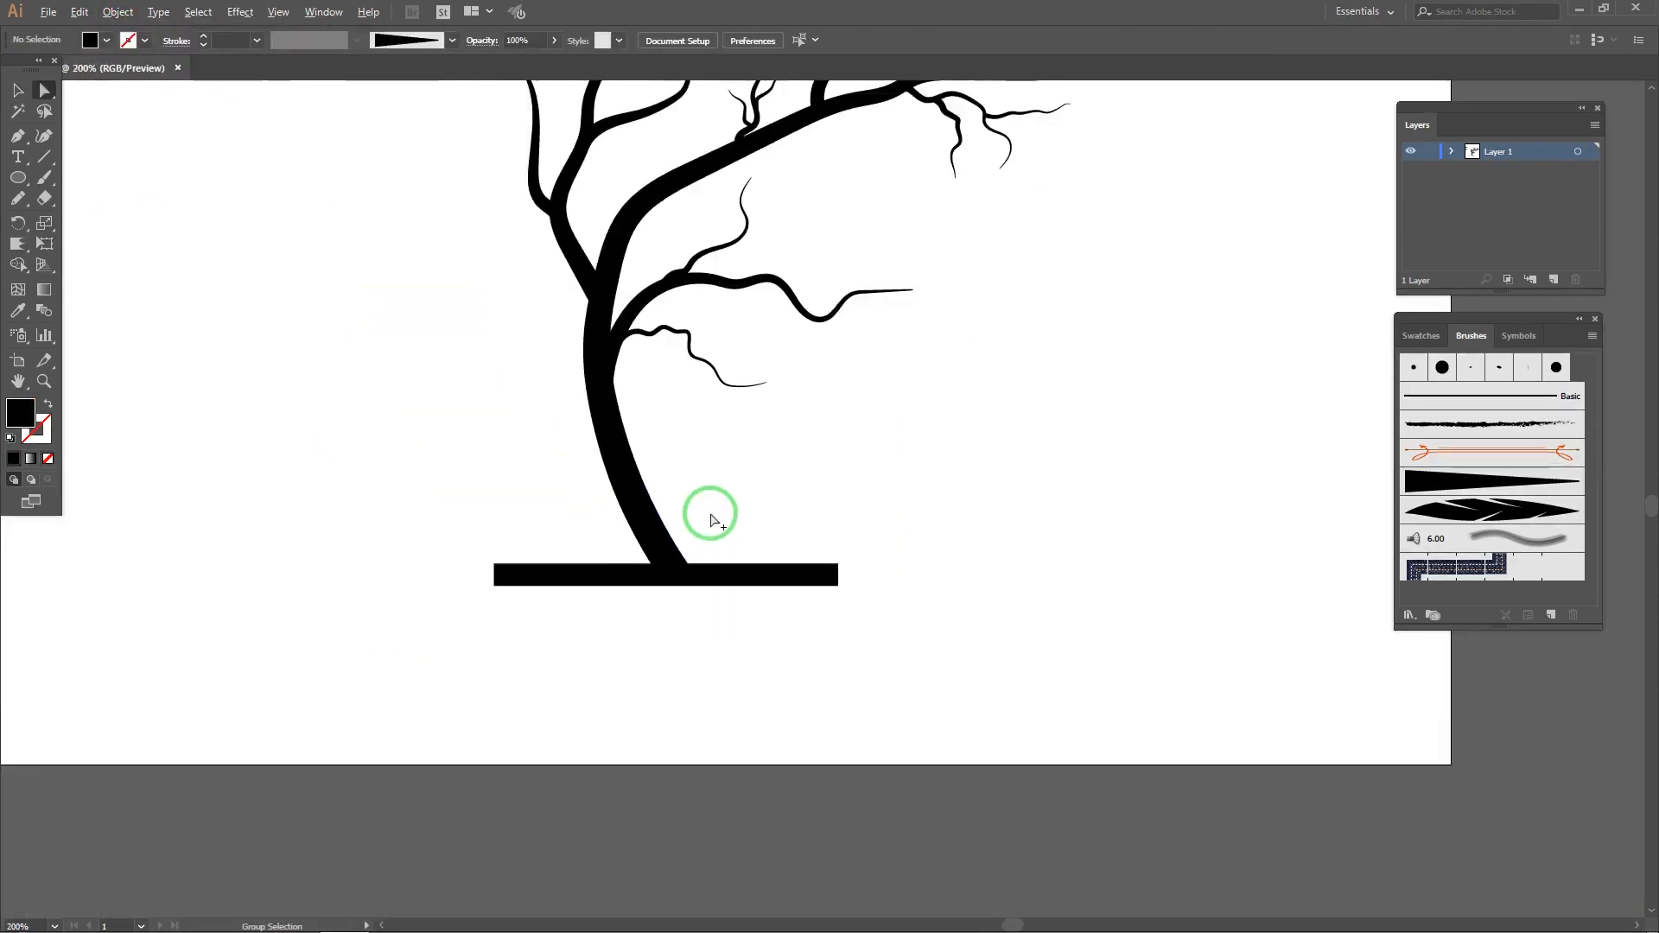
Step: Draw a closed, black-filled root flare curving from the trunk's left edge down into the ground bar
key("p")
scroll(689, 630, "up", 4)
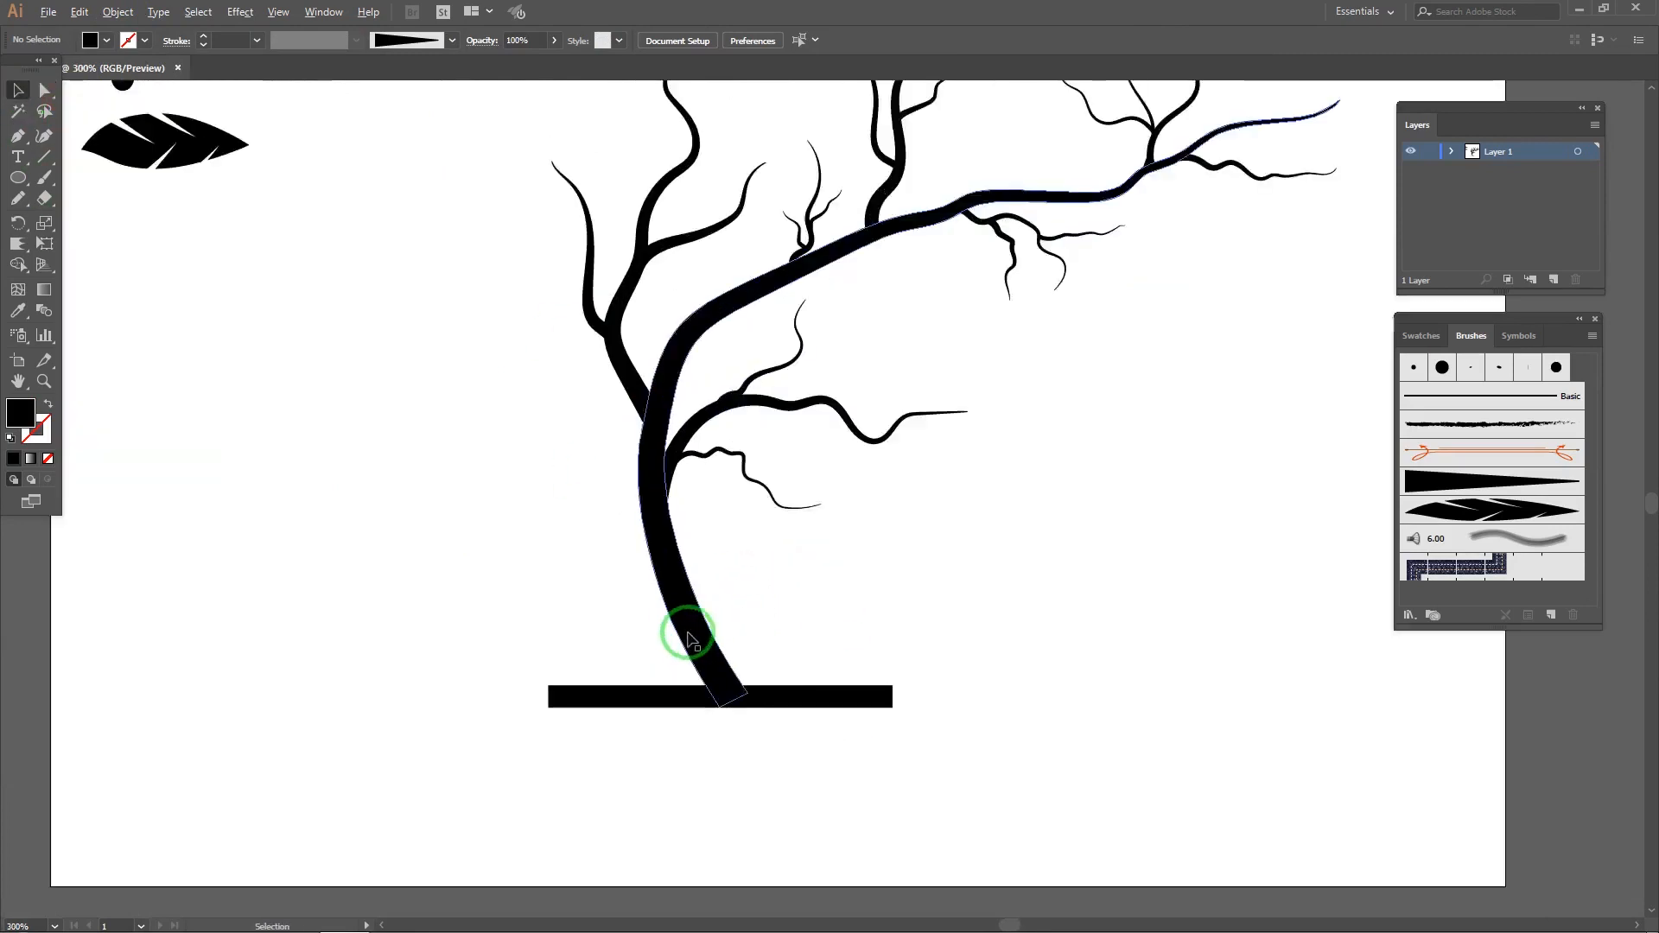
scroll(619, 406, "down", 3)
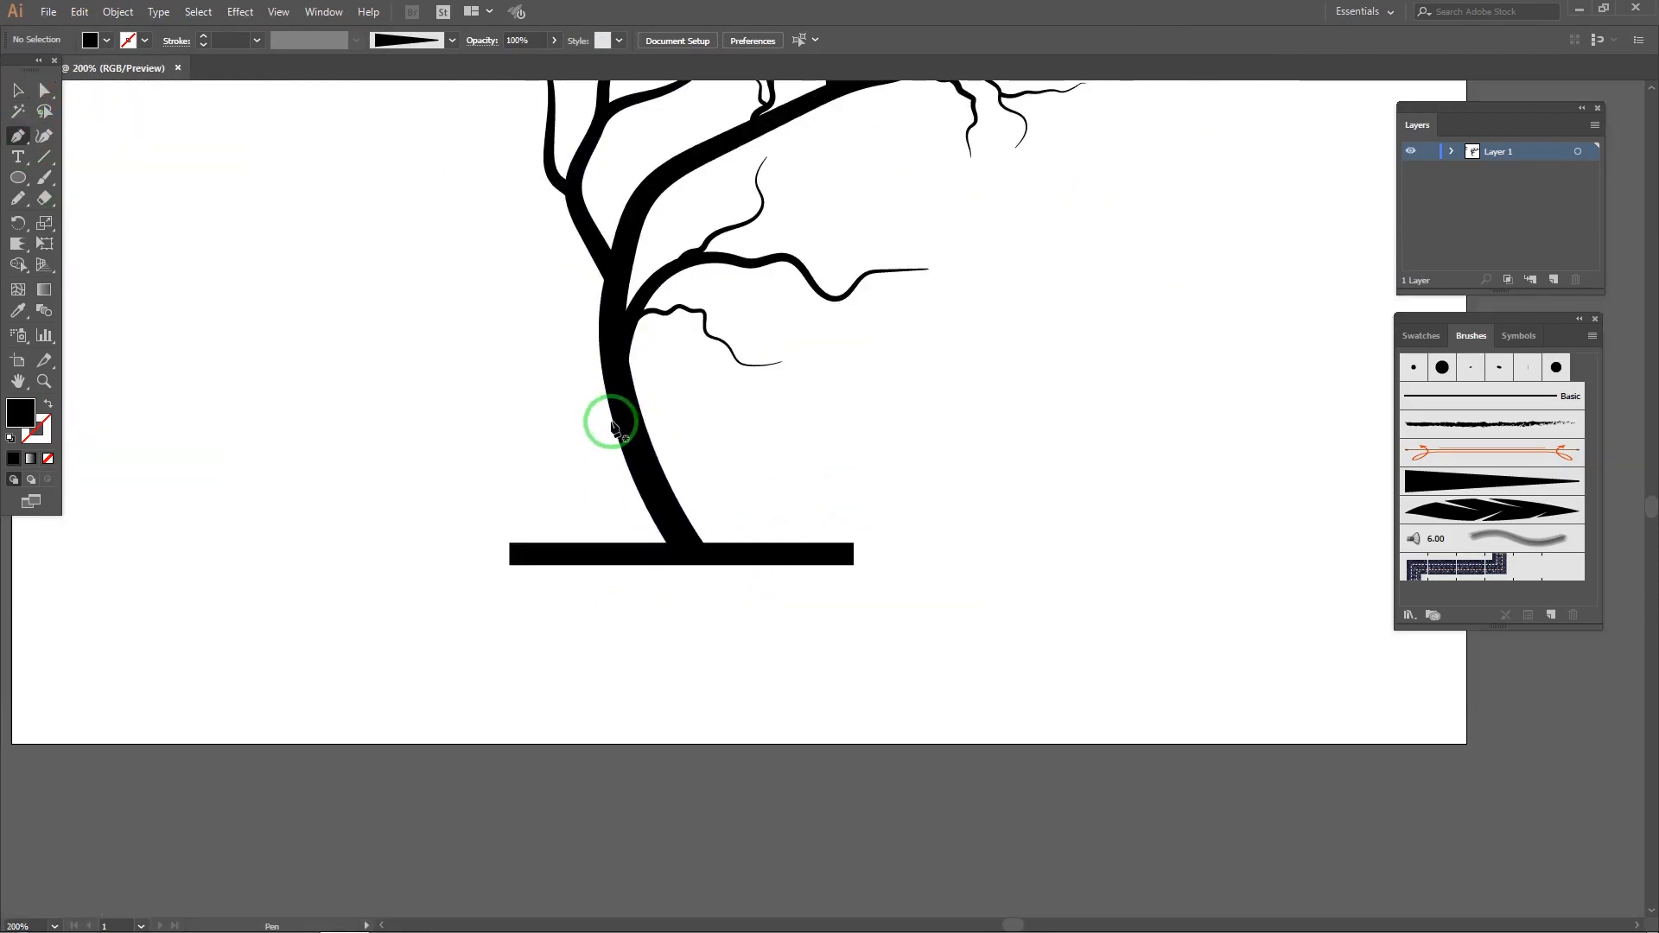
left_click(612, 422)
left_click_drag(633, 540, 629, 574)
left_click(666, 541)
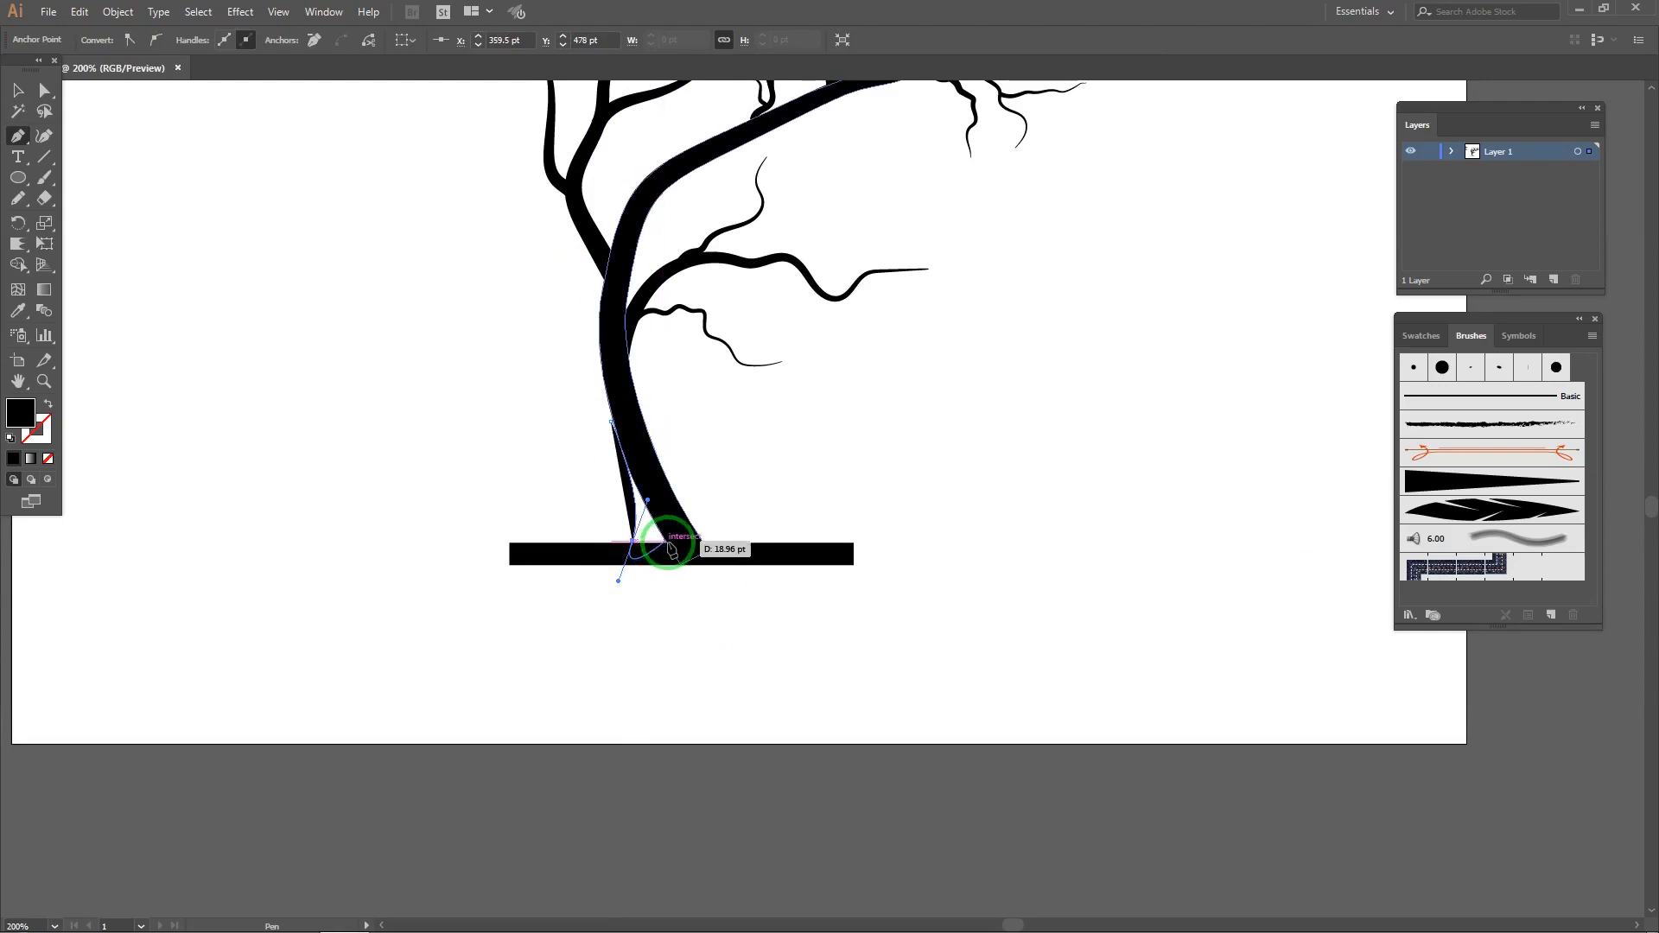
scroll(619, 419, "up", 6)
left_click(530, 470)
Step: Adjust the root flare's anchor points so its upper end blends smoothly into the trunk's left edge
left_click(44, 90)
left_click(507, 466)
left_click_drag(527, 469, 542, 459)
left_click(478, 433)
scroll(484, 428, "down", 5)
left_click(646, 667)
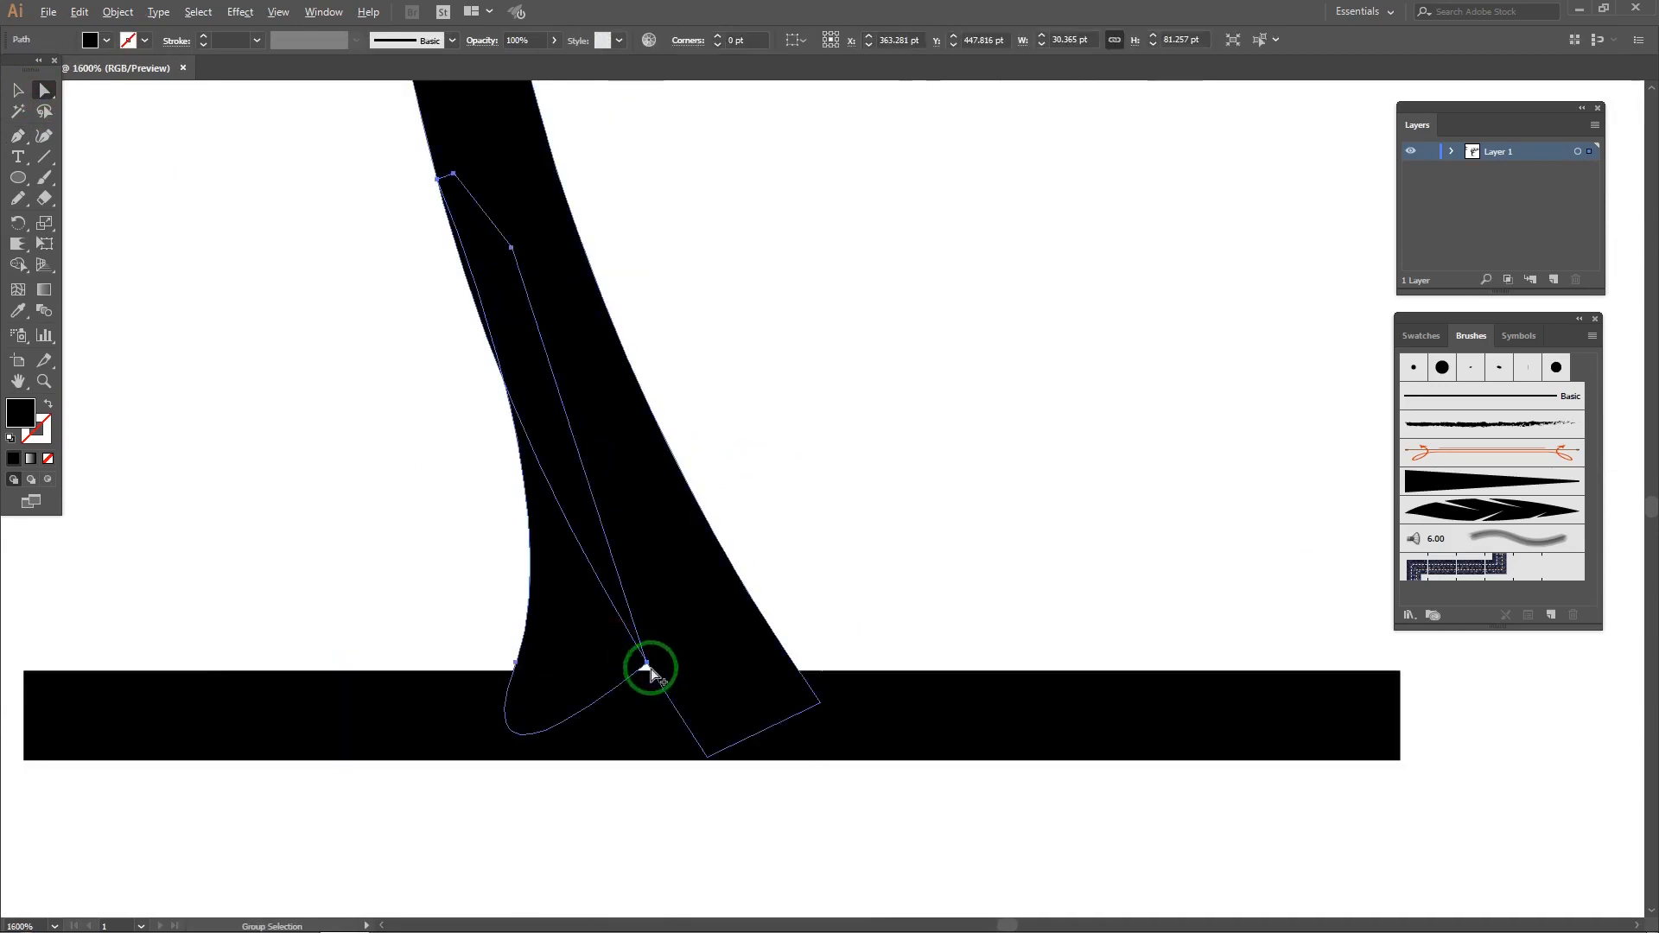
scroll(659, 661, "up", 1)
mouse_move(625, 662)
left_mouse_down()
mouse_move(652, 678)
mouse_move(629, 665)
mouse_move(640, 682)
left_mouse_up()
key("ctrl+z")
left_click(879, 472)
scroll(879, 472, "down", 2)
scroll(879, 472, "down", 3)
left_click_drag(890, 427, 803, 612)
scroll(800, 553, "down", 2)
left_click_drag(801, 539, 742, 647)
left_click_drag(219, 133, 447, 463)
left_click_drag(293, 183, 131, 177)
left_click(492, 276)
left_click_drag(494, 277, 497, 262)
key("v")
left_click(636, 162)
key("v")
scroll(588, 175, "down", 1)
left_click_drag(588, 175, 554, 204)
Step: Select the whole tree with its ground bar and expand its brush strokes into filled outlines
left_click_drag(518, 173, 941, 604)
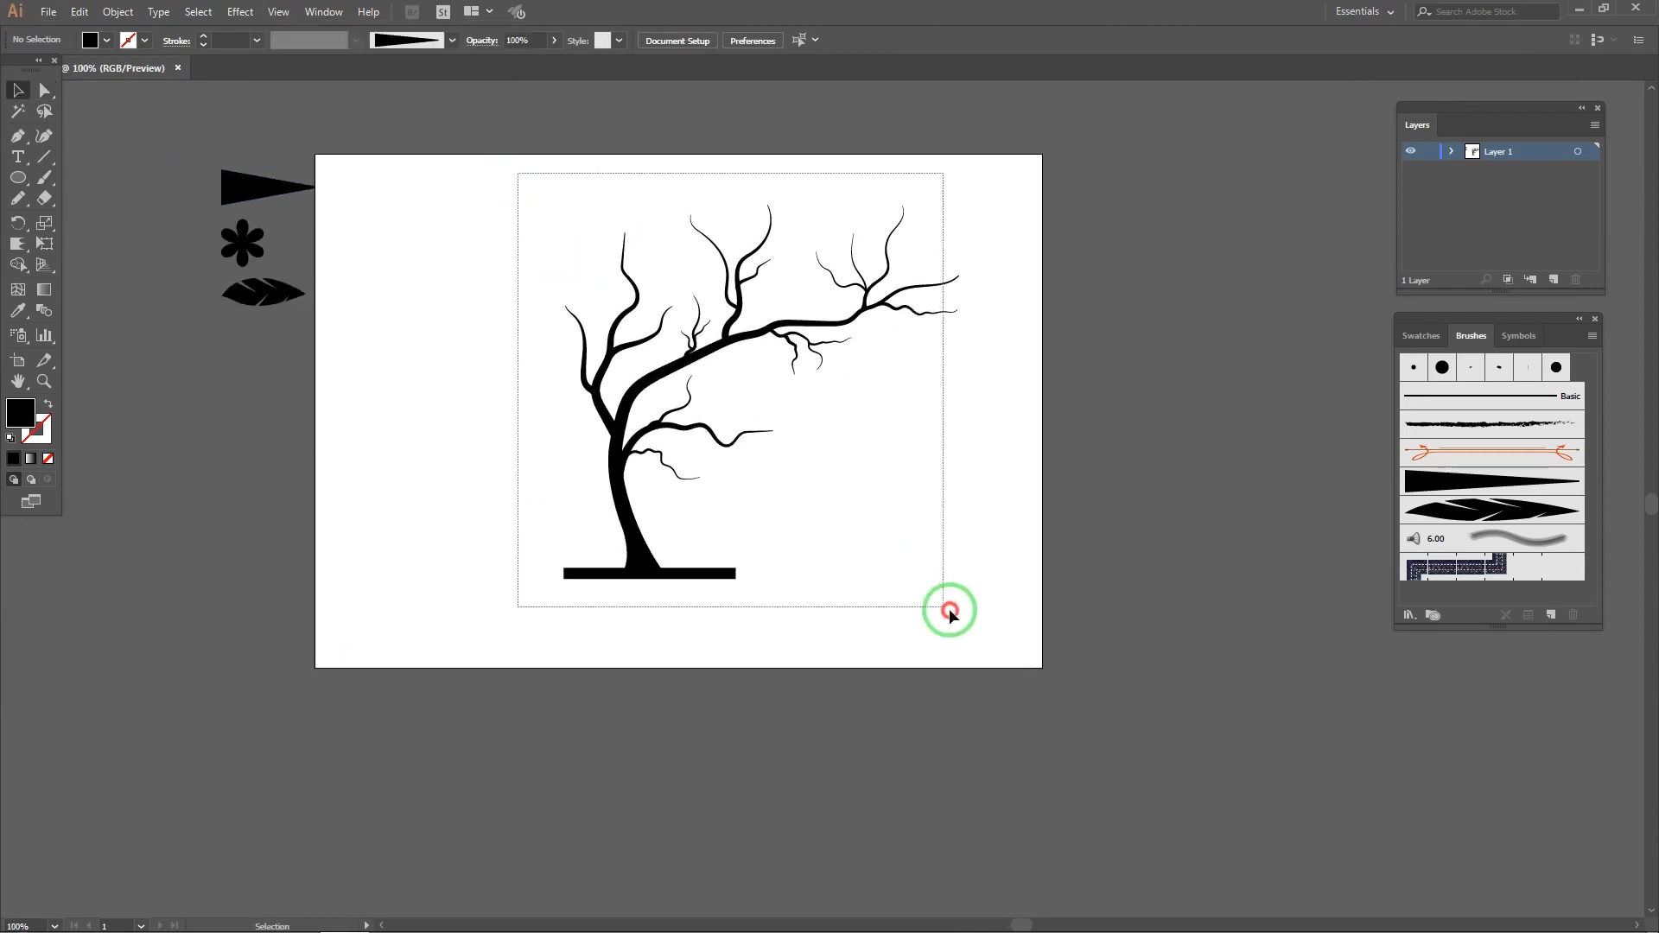
left_click(118, 12)
left_click(178, 215)
scroll(655, 377, "up", 2)
scroll(658, 381, "down", 1)
left_click_drag(637, 384, 614, 421)
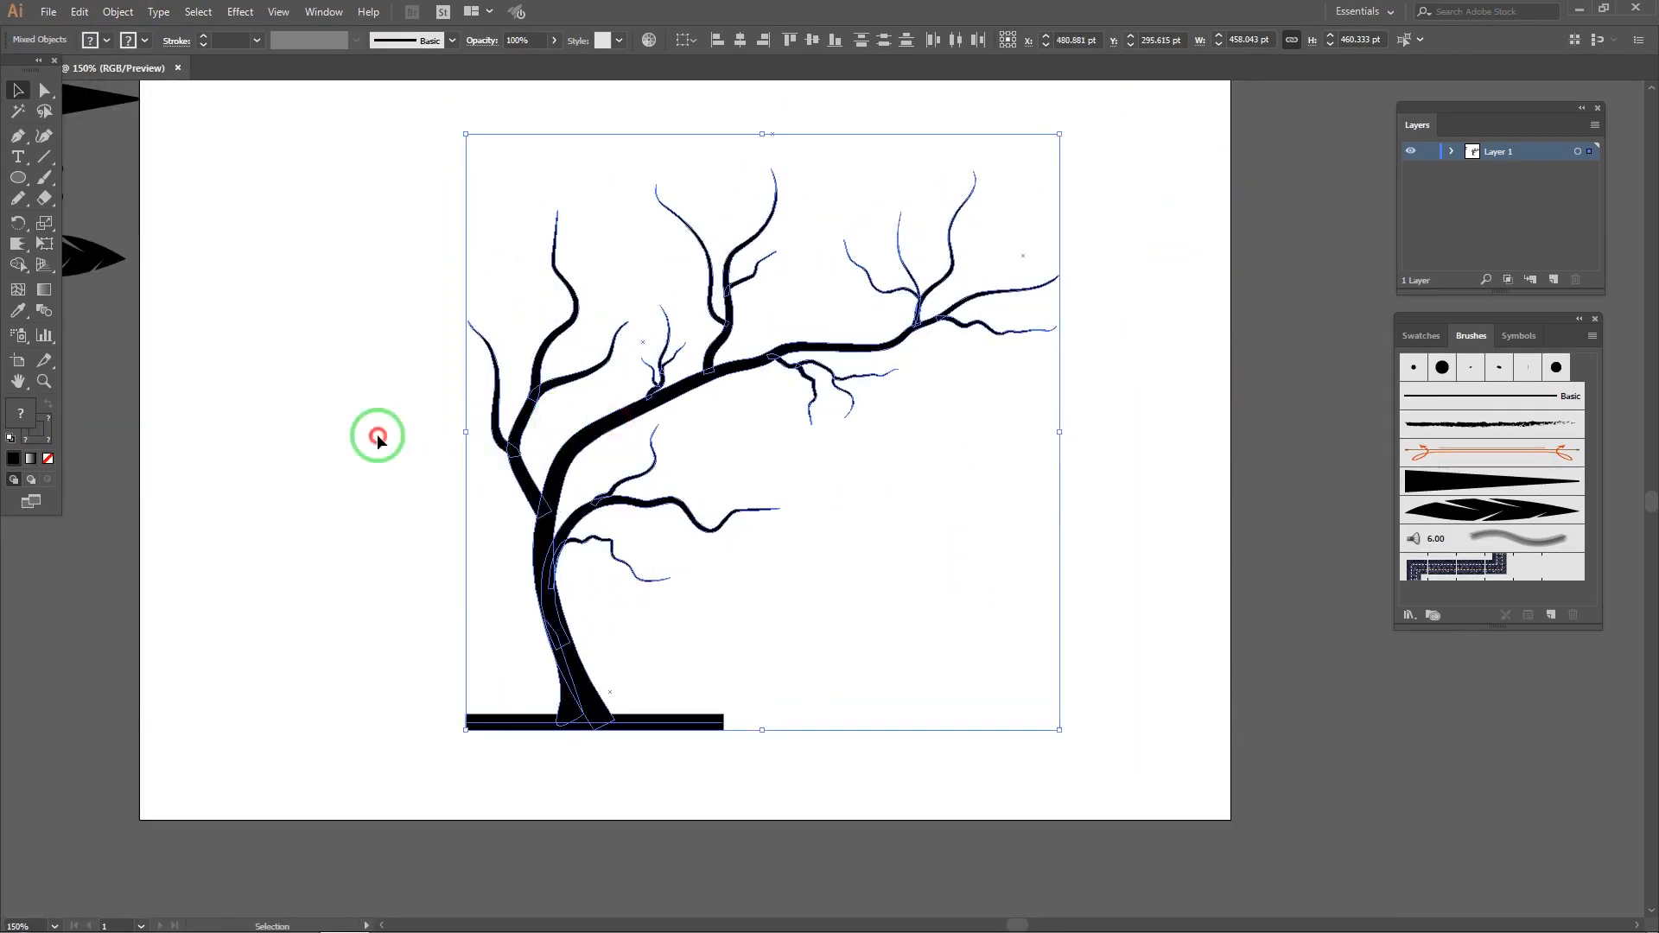
left_click(377, 434)
Step: Place a copy of the six-petal flower at the tip of the leftmost branch
left_click_drag(433, 456, 534, 518)
left_click_drag(126, 237, 544, 344, "alt")
left_click(570, 220)
scroll(572, 322, "up", 5)
scroll(528, 381, "down", 5)
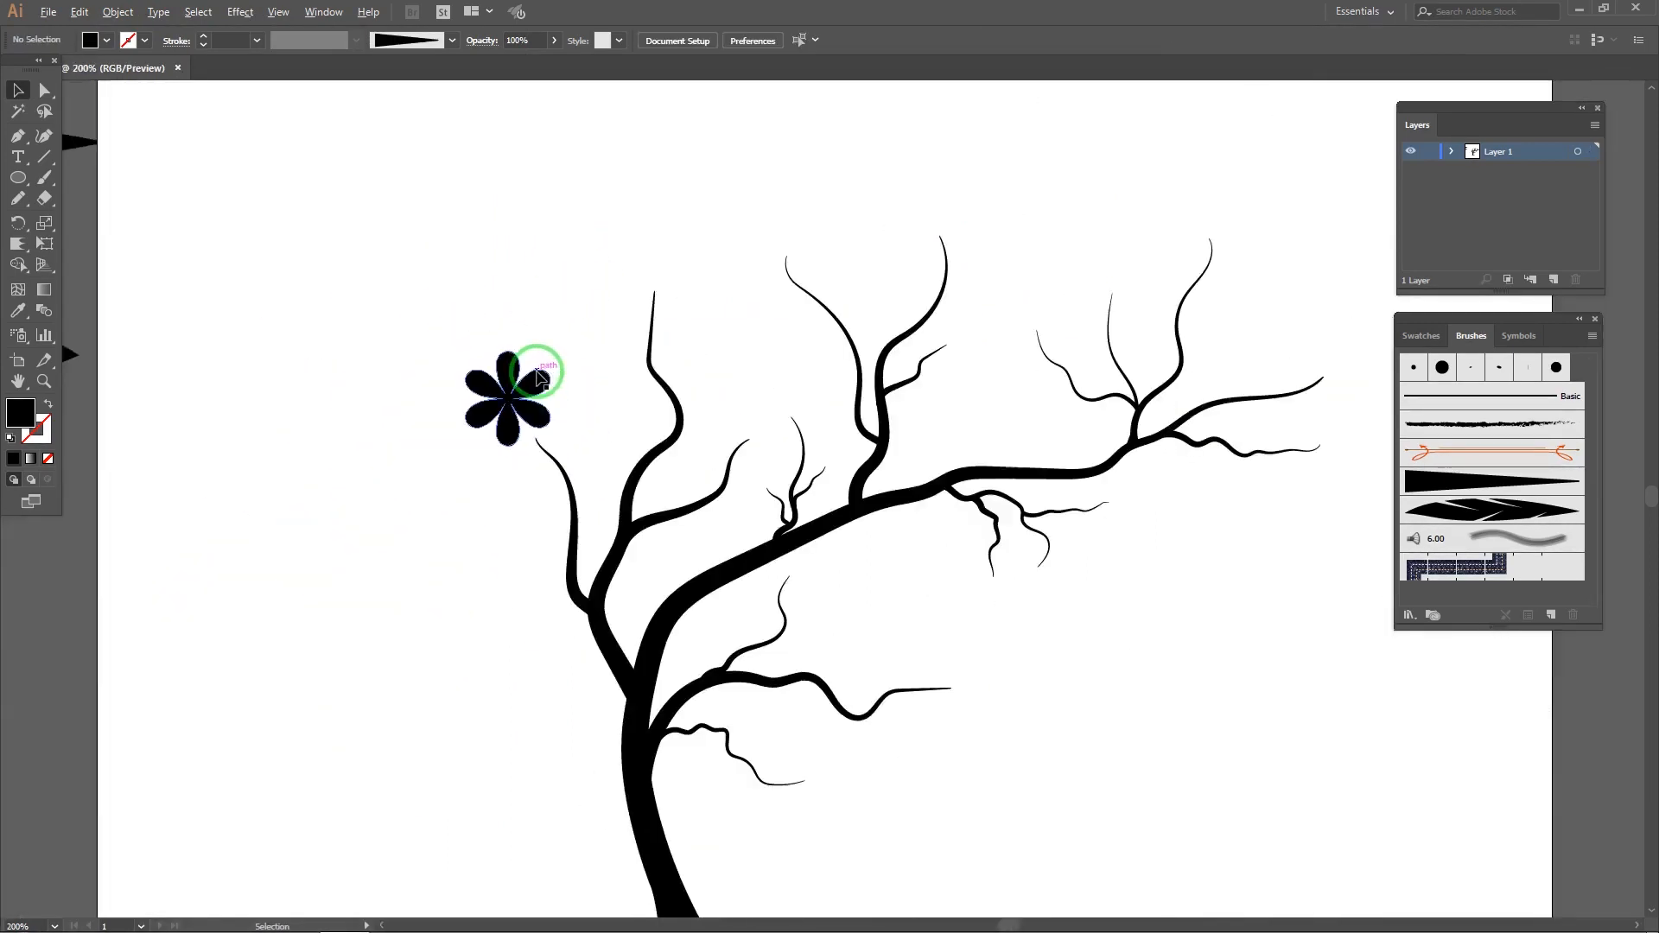
Step: Draw an 841.89 × 595.28 pt rectangle covering the artboard and fill it with gray, RGB 155, 152, 152
key("m")
left_click_drag(184, 93, 1274, 863)
double_click(19, 415)
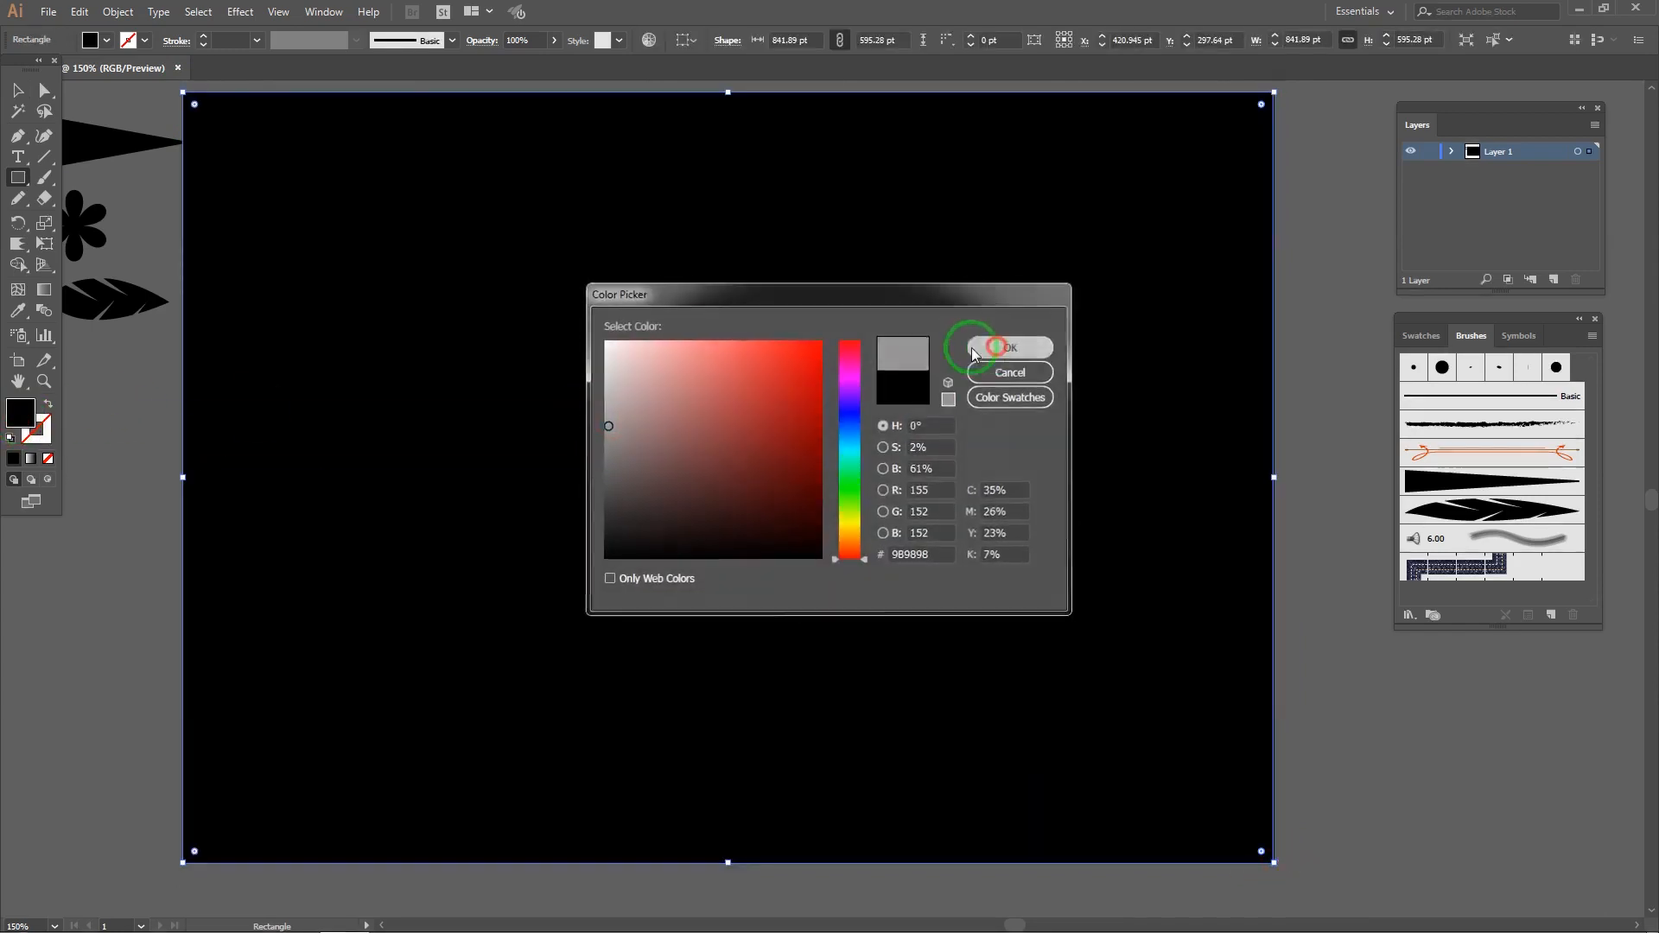
left_click(1007, 346)
Step: Send the gray rectangle to the back, behind the tree and flower
left_click(18, 90)
right_click(380, 219)
mouse_move(449, 490)
left_click(648, 527)
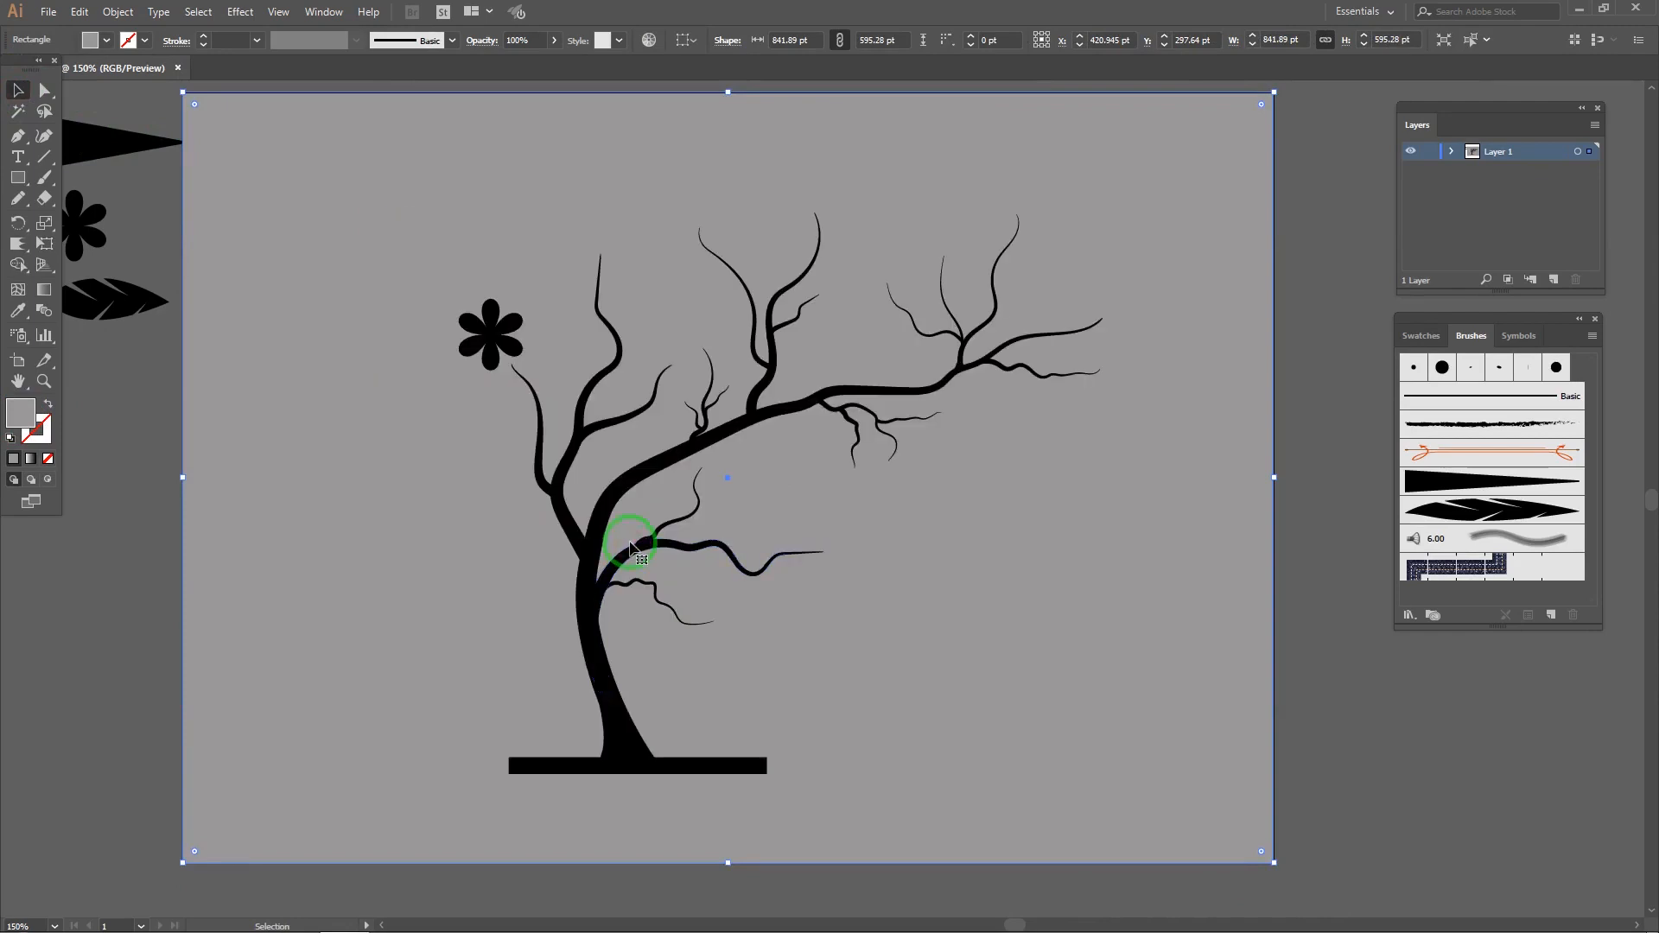
Step: Change the background rectangle's fill to a lighter gray swatch and deselect it
left_click(106, 40)
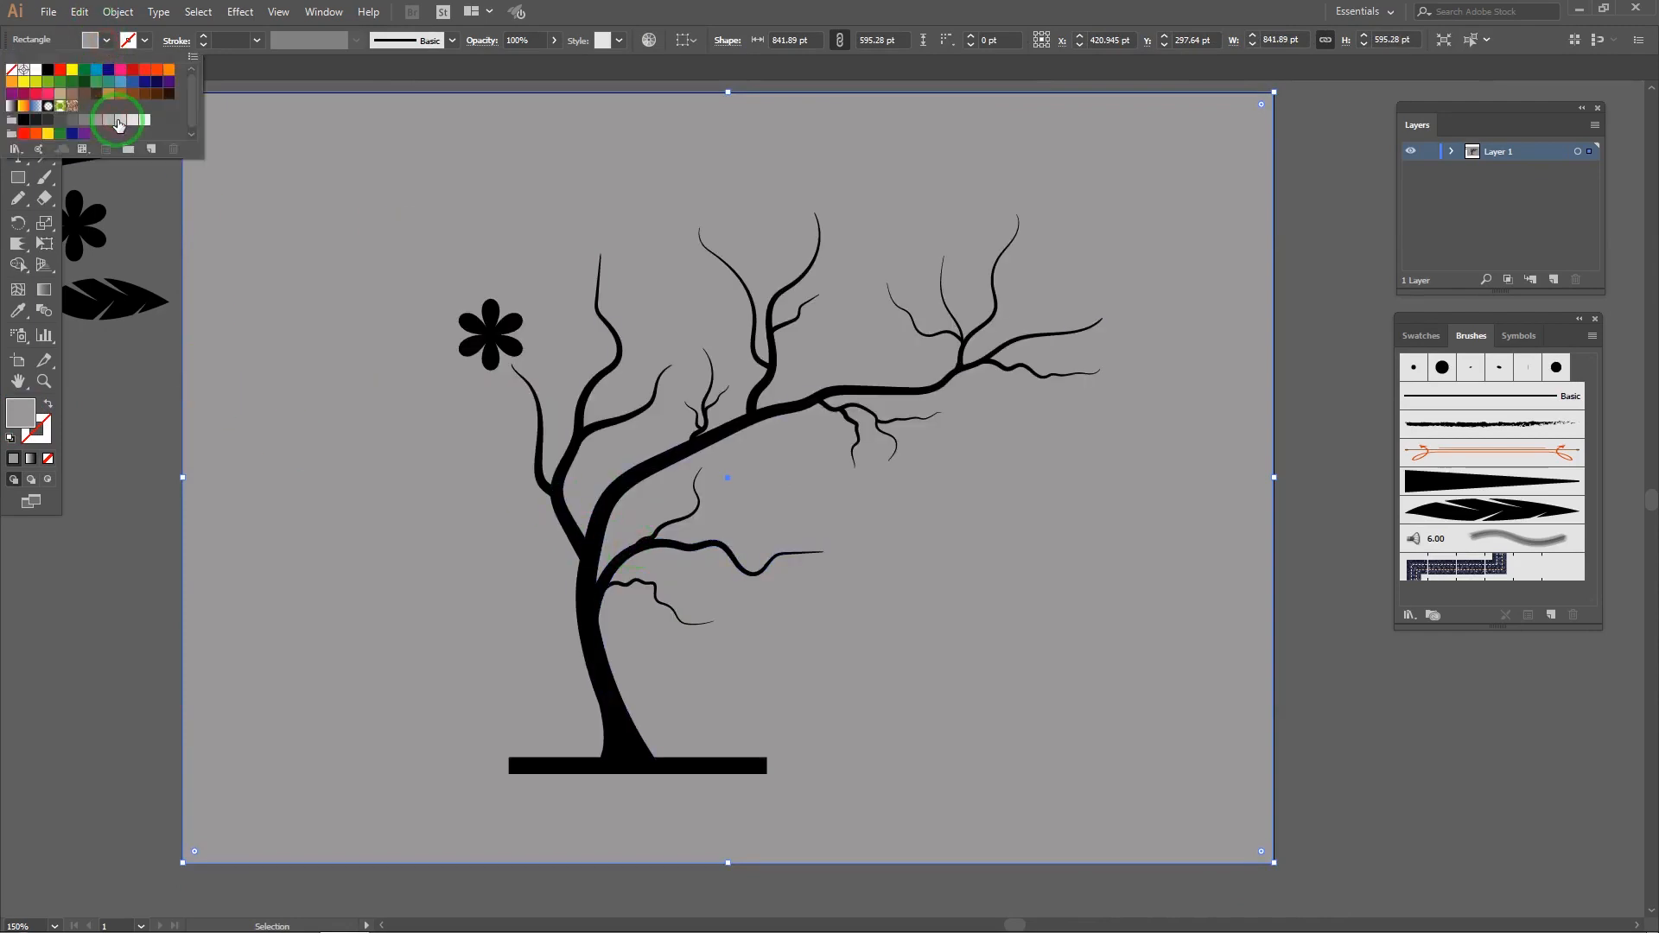
left_click(121, 120)
left_click(103, 121)
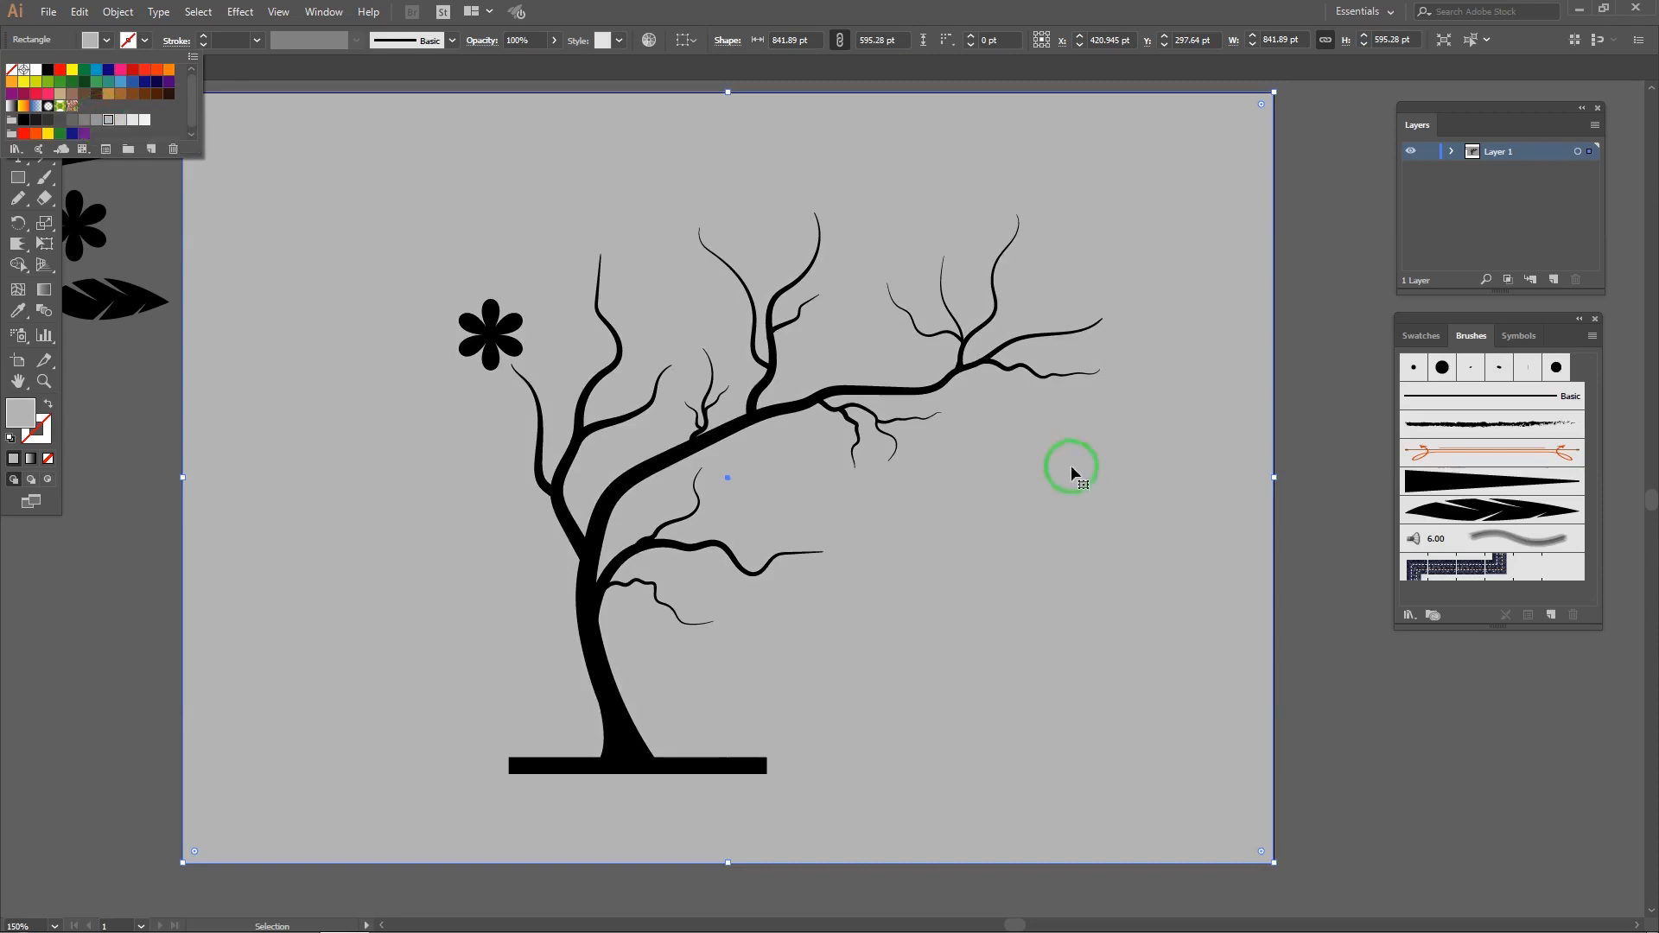
left_click(1281, 427)
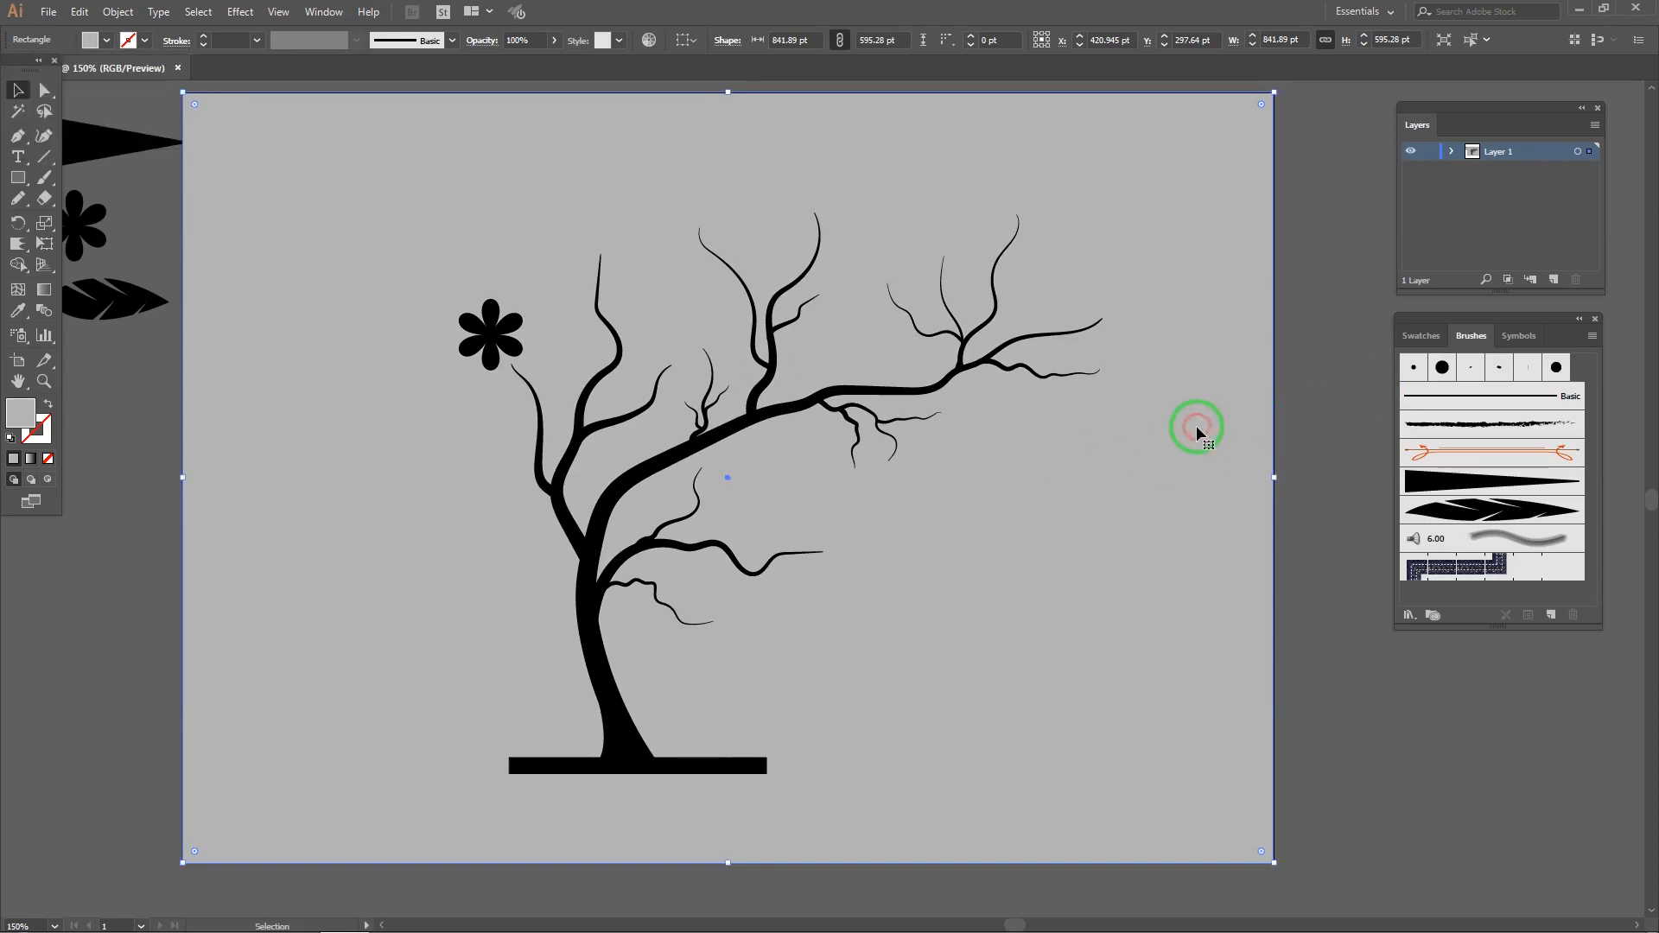
key("ctrl+shift+a")
Step: Shrink the flower to about 30 × 33 pt and seat it on the leftmost branch's tip
left_click(480, 331)
left_click(450, 305)
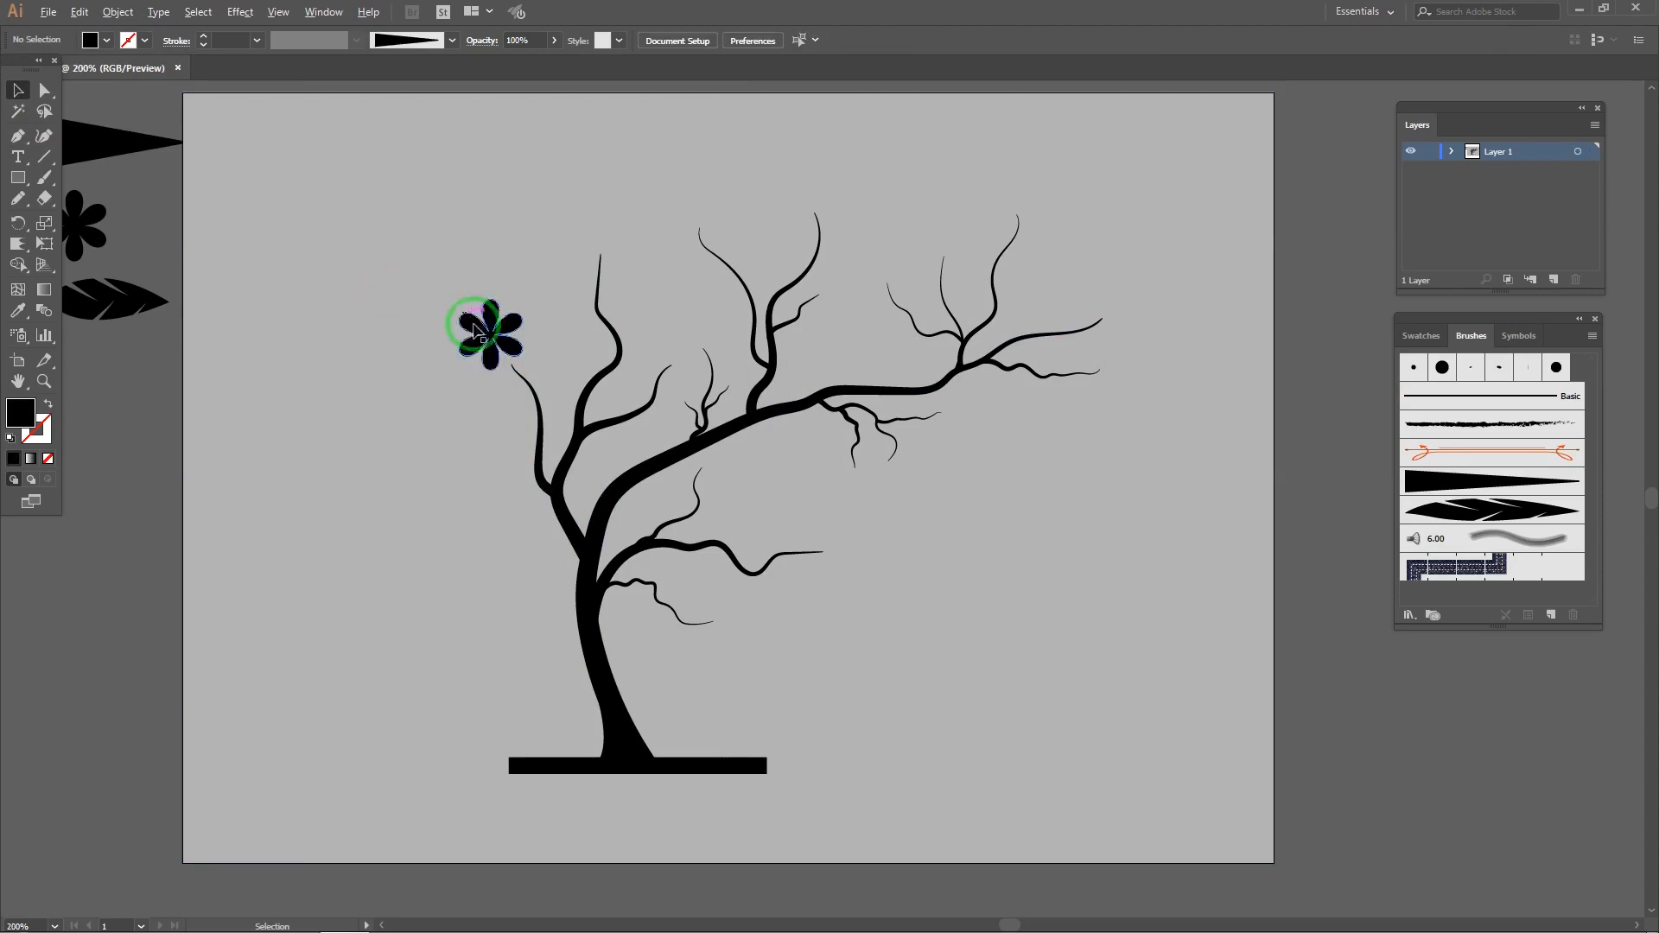
scroll(482, 335, "up", 5)
left_click_drag(605, 377, 663, 433)
left_click_drag(756, 206, 656, 475)
left_click(734, 370)
Step: Copy the flower to the second branch tip from the left, rotate it slightly and align it with the tip
scroll(735, 370, "down", 5)
left_click_drag(736, 291, 439, 574)
left_click_drag(385, 632, 768, 335)
scroll(755, 222, "up", 2)
left_click_drag(804, 163, 716, 391)
key("Down")
key("Right")
left_click(851, 397)
Step: Copy the flower to the third tall branch tip from the left, rotating and nudging it onto the twig's end
scroll(850, 396, "down", 4)
left_click_drag(835, 400, 318, 489)
scroll(525, 342, "up", 3)
left_click_drag(252, 482, 777, 334)
scroll(787, 339, "up", 2)
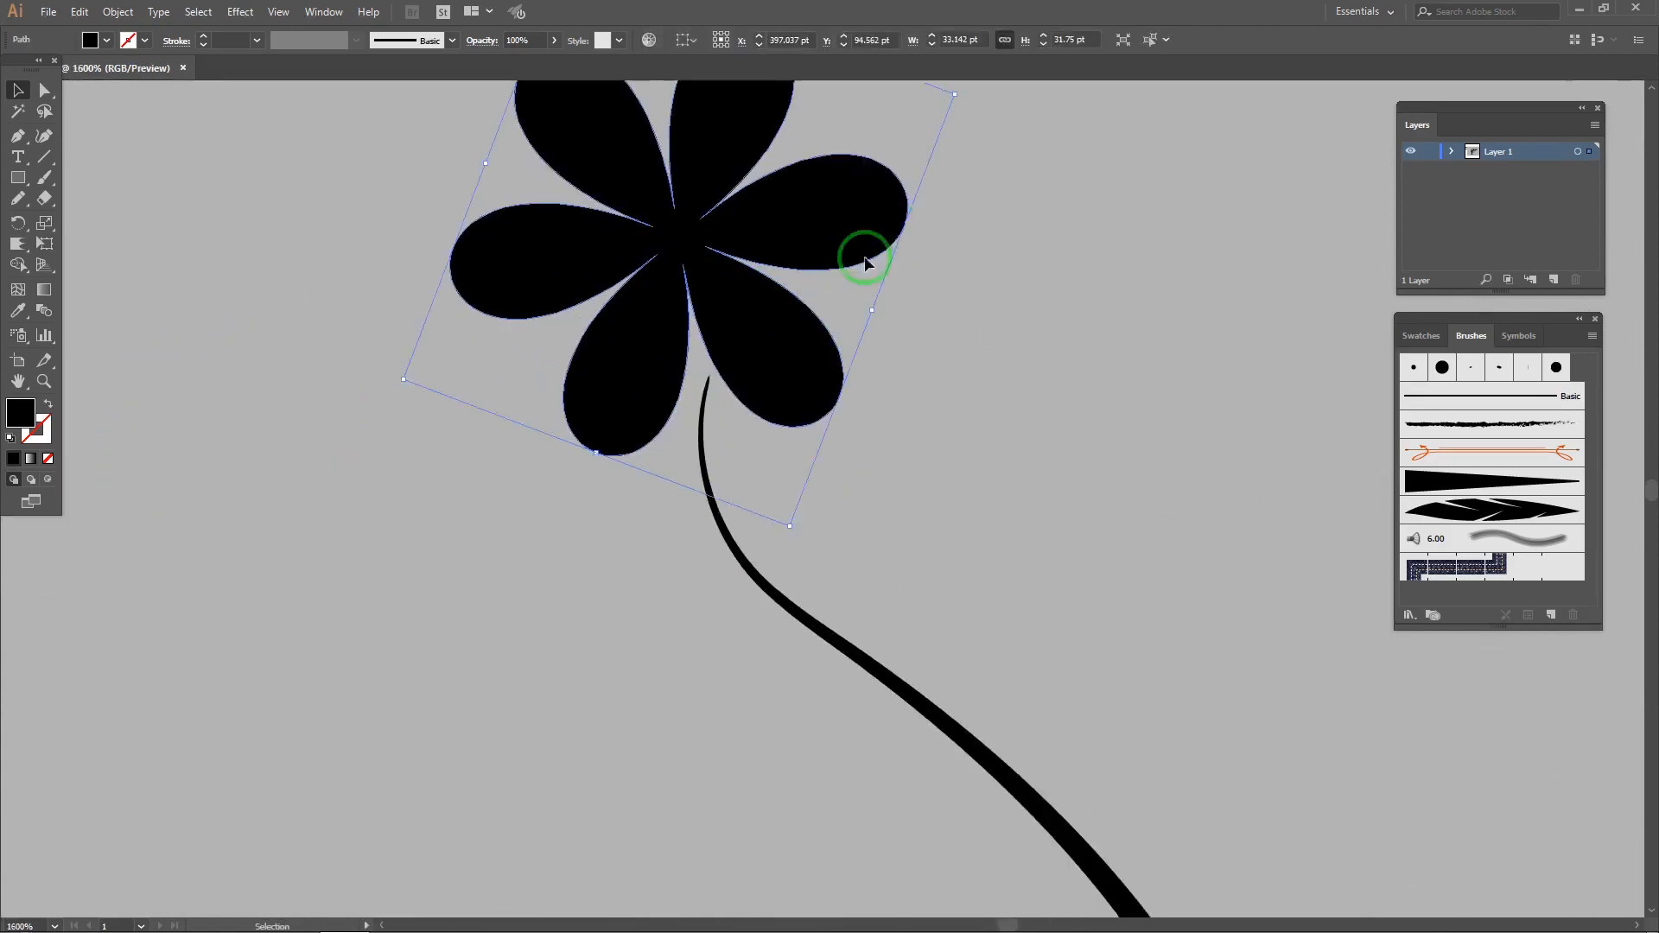
left_click_drag(864, 259, 894, 389)
left_click_drag(986, 212, 1003, 289)
left_click_drag(671, 455, 709, 469)
left_click_drag(775, 467, 572, 330)
left_click(940, 487)
Step: Change the fill of the three flowers on the branch tips to red
scroll(940, 486, "down", 6)
scroll(786, 496, "up", 1)
left_click(574, 331)
left_click(98, 41)
left_click(138, 73)
left_click(217, 129)
left_click(402, 542)
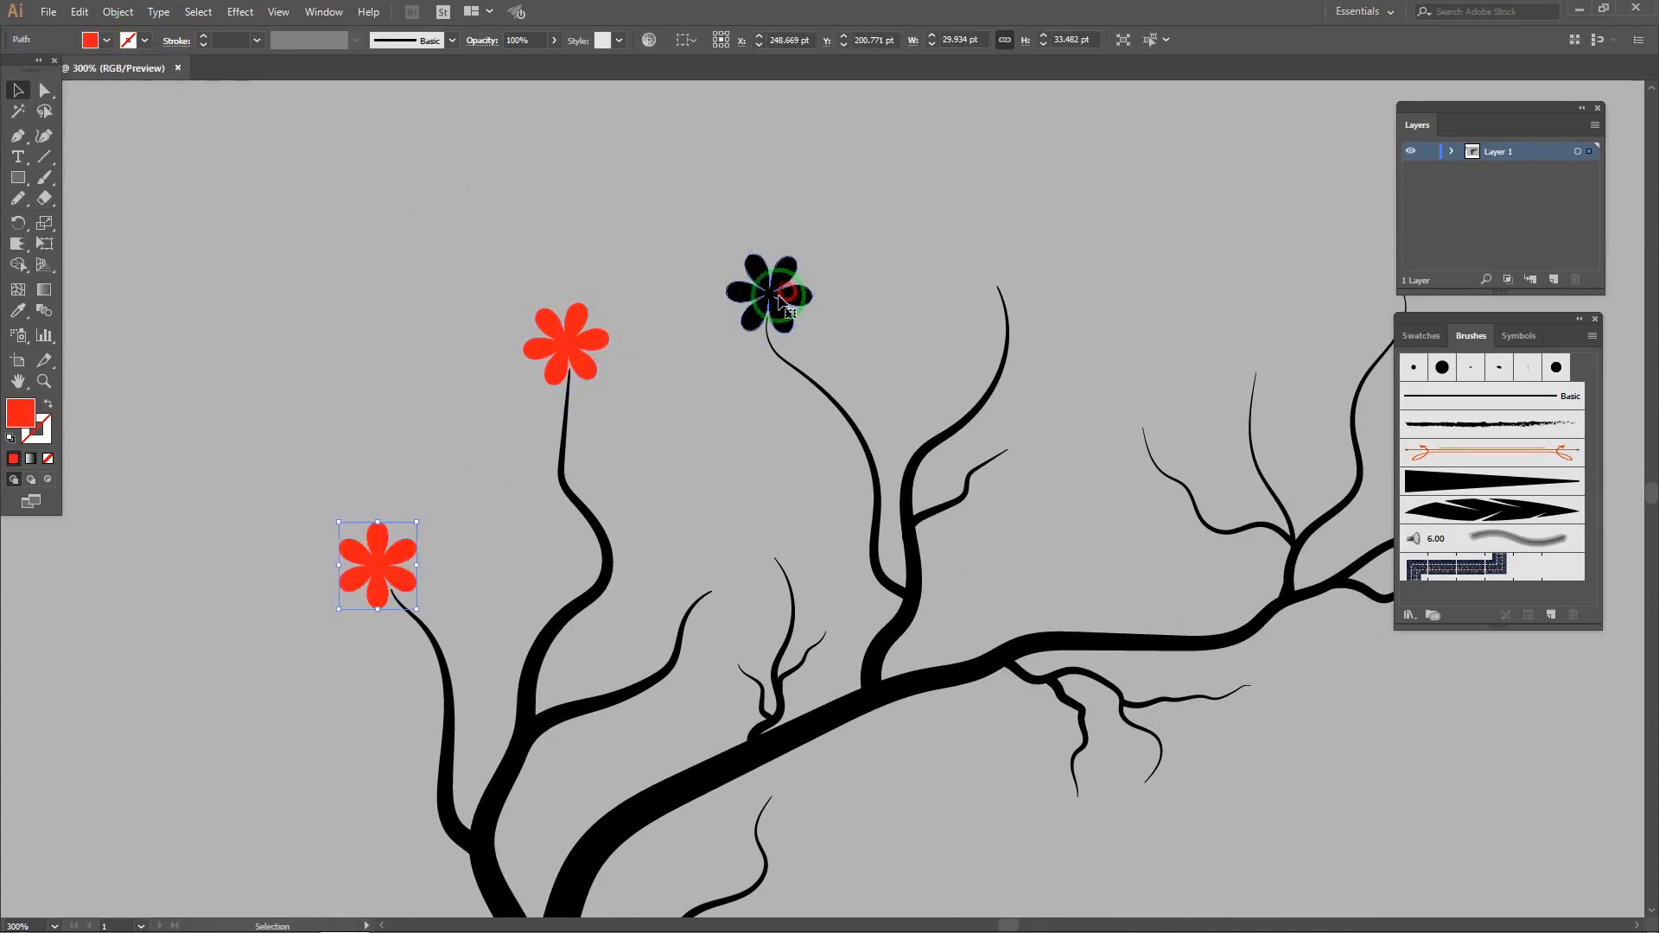
key("v")
left_click(745, 234)
Step: Copy the red flower to the fourth tall branch tip from the left, then rotate and align it there
scroll(745, 234, "down", 1)
scroll(959, 228, "up", 2)
left_click_drag(575, 338, 881, 292)
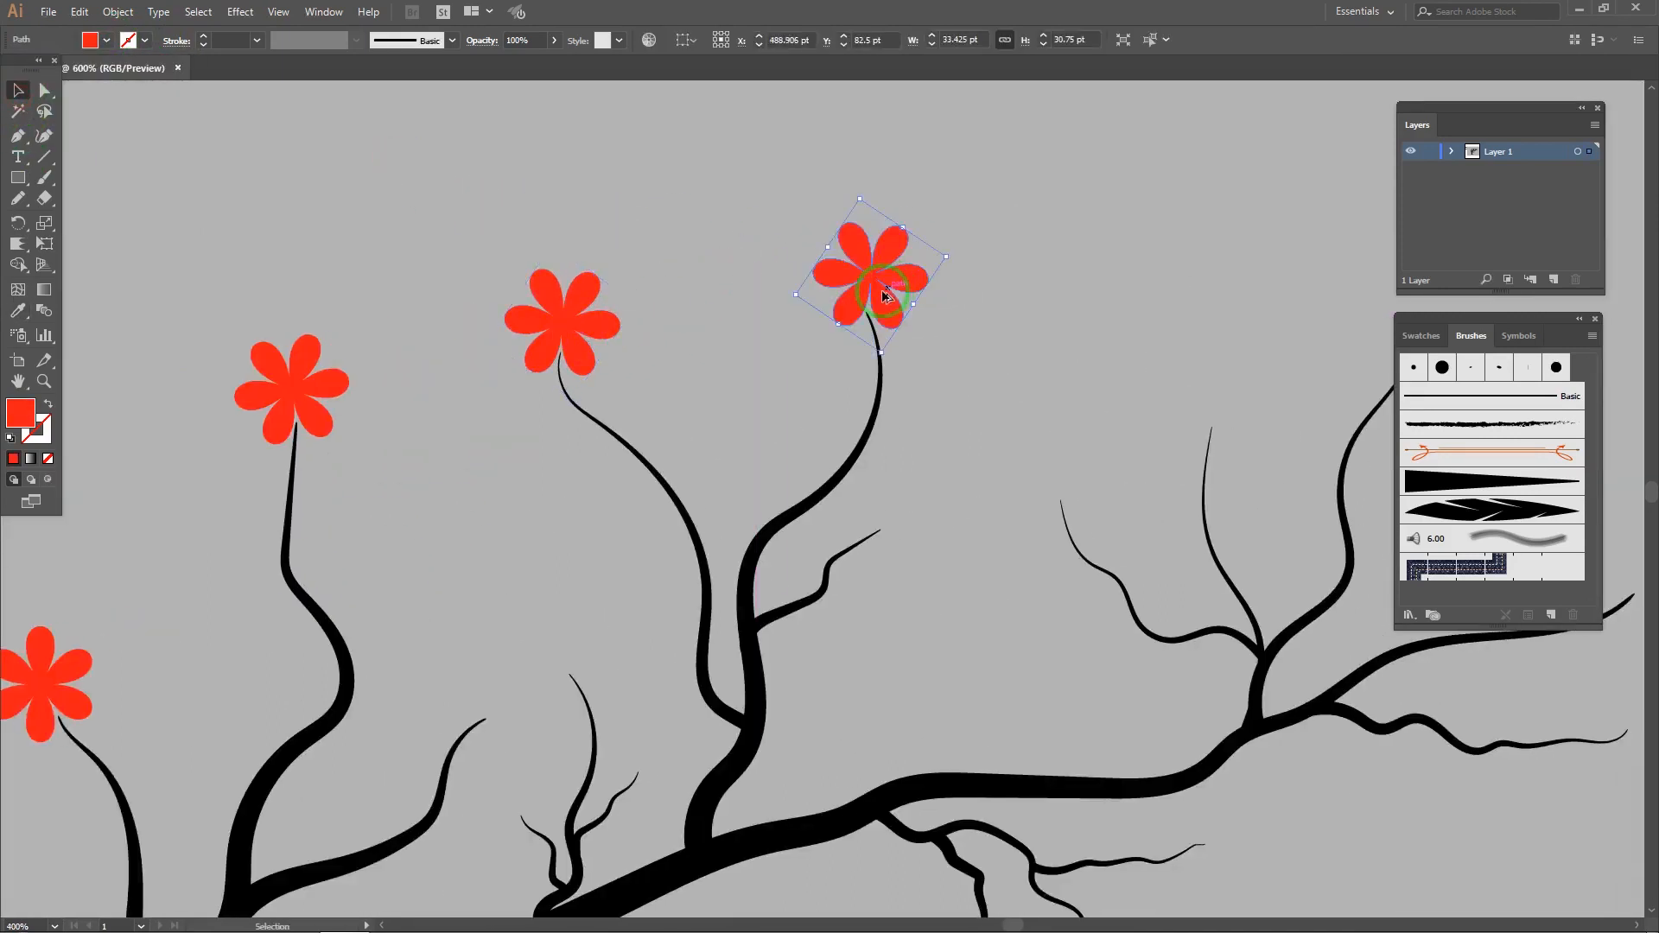
scroll(882, 292, "up", 3)
left_click_drag(1071, 189, 1061, 152)
left_click_drag(867, 317, 847, 320)
left_click_drag(585, 350, 608, 433)
left_click_drag(900, 302, 868, 310)
left_click(1091, 310)
Step: Copy the red flower to the tall tip of the far-right branch cluster, scale it down and align it
scroll(1090, 310, "down", 1)
left_click_drag(1091, 309, 485, 250)
left_click(376, 271)
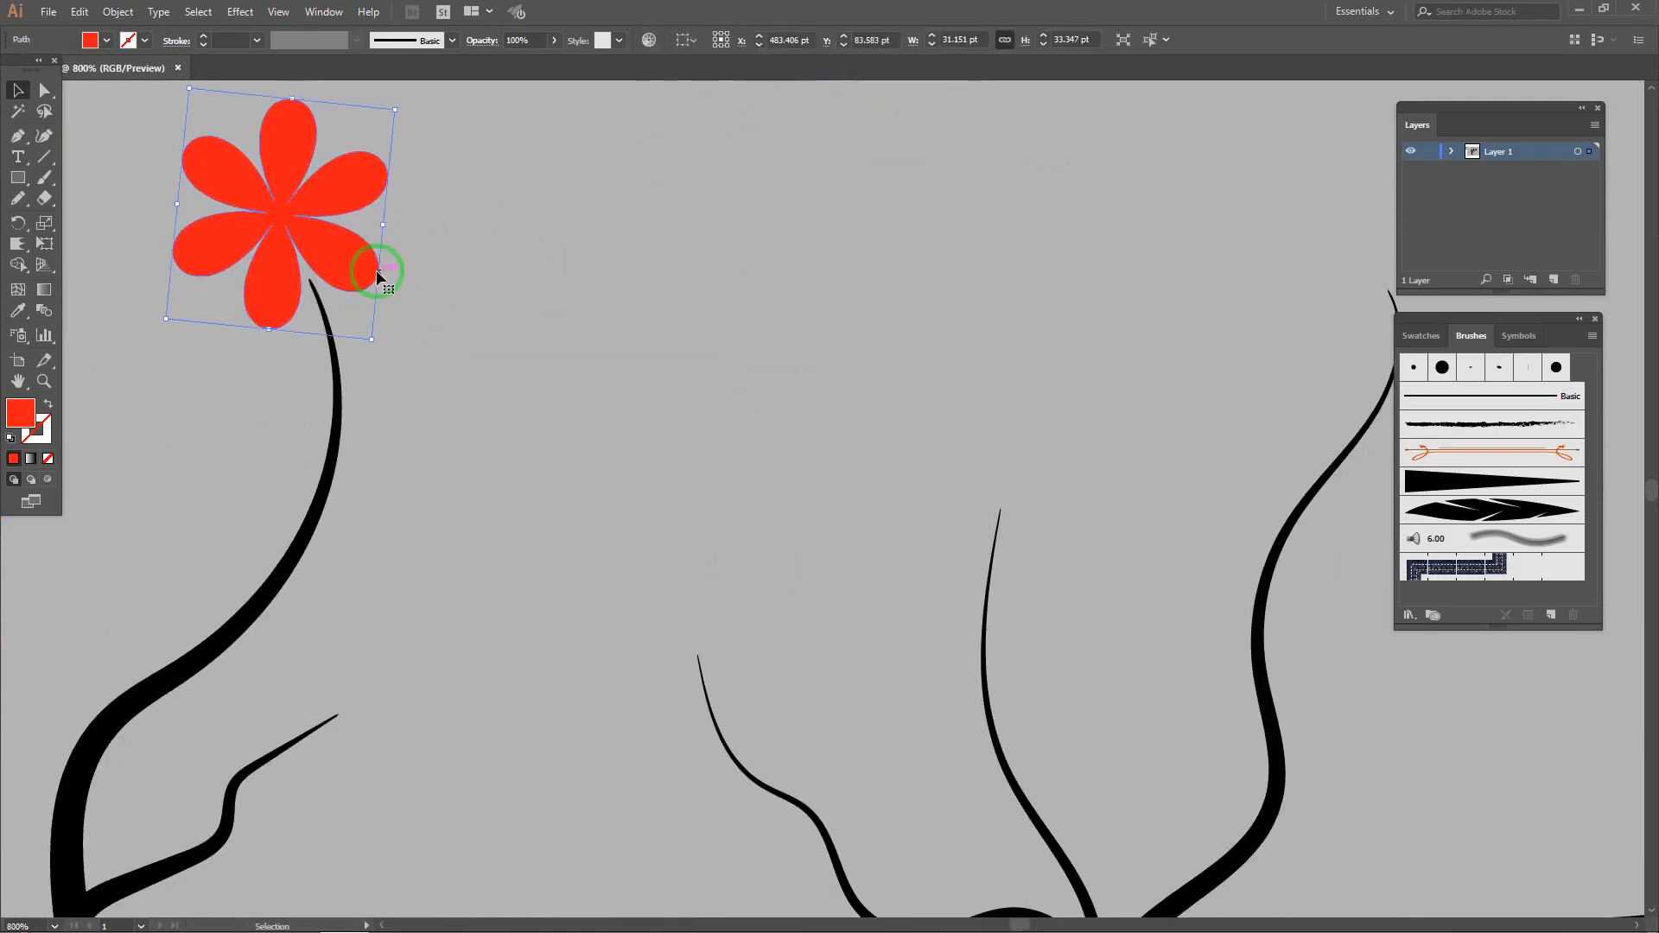
scroll(380, 275, "down", 3)
left_click_drag(558, 330, 878, 283)
scroll(769, 311, "up", 3)
left_click_drag(1116, 255, 720, 332)
left_click_drag(689, 373, 1082, 344)
scroll(1082, 344, "up", 2)
left_click_drag(962, 373, 983, 383)
left_click_drag(981, 386, 549, 423)
key("ctrl+shift+a")
Step: Place a smaller red flower, about 13 pt wide, on the slender twig beside the cluster's tall branch
scroll(990, 400, "down", 1)
left_click_drag(597, 298, 708, 190)
left_click_drag(678, 266, 612, 404)
left_click_drag(644, 328, 668, 372)
left_click_drag(603, 423, 611, 432)
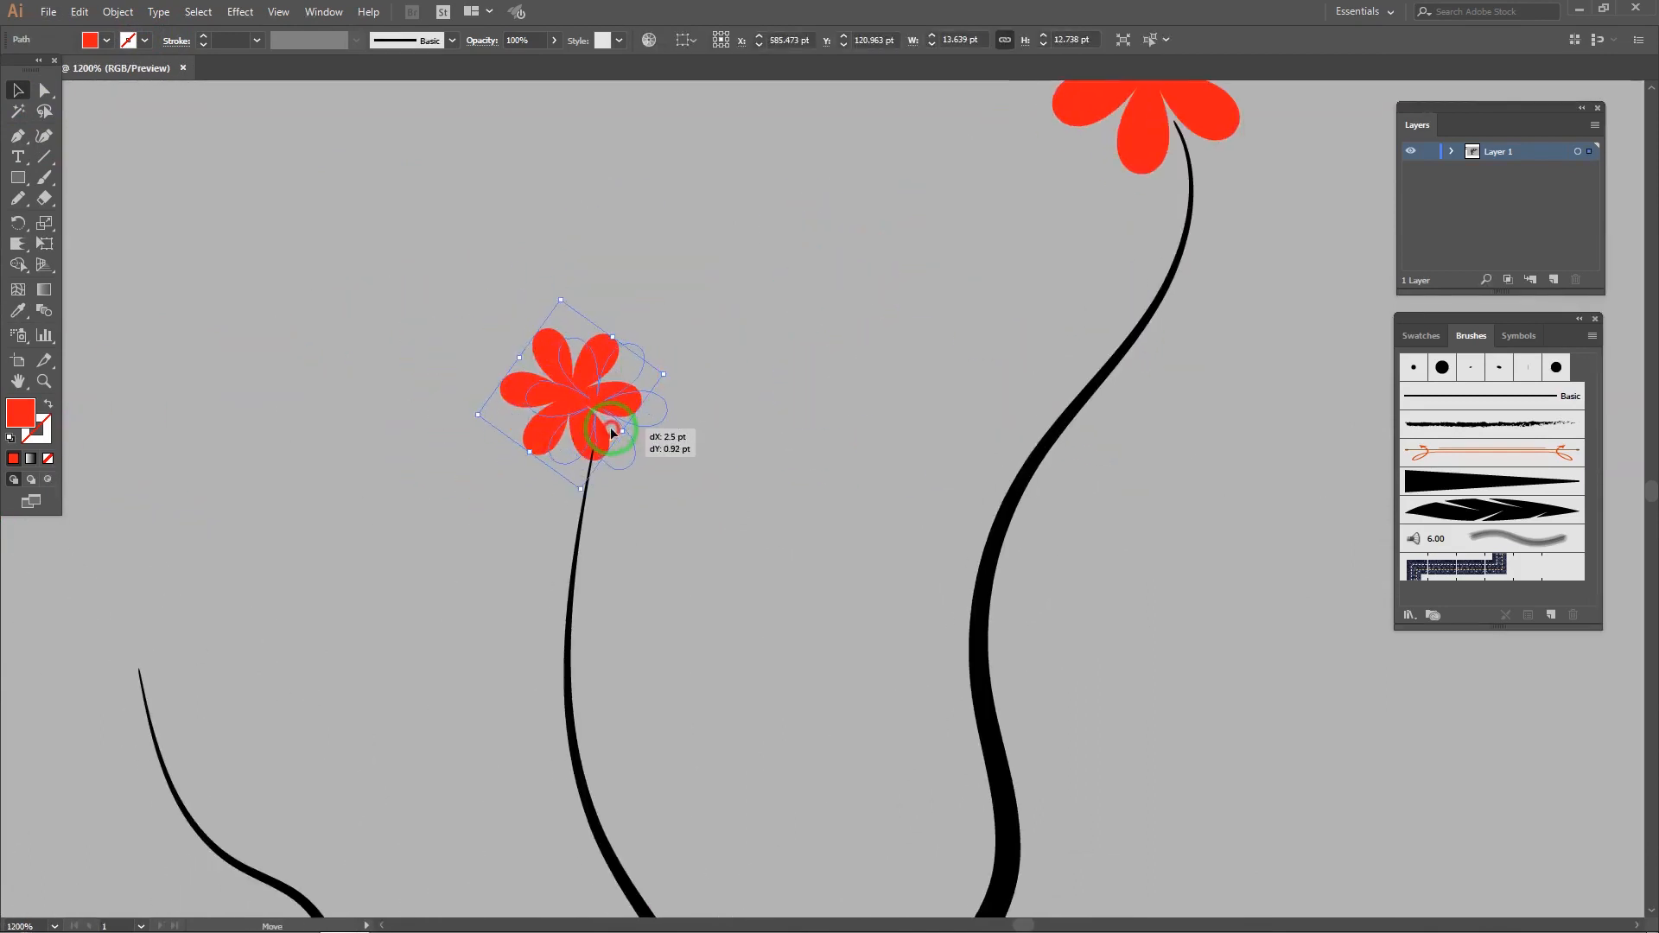
left_click(673, 299)
Step: Shrink the fourth large red flower from the left and move it back onto its branch tip
scroll(666, 359, "down", 4)
left_click_drag(540, 337, 968, 389)
scroll(829, 268, "up", 3)
left_click(812, 333)
left_click_drag(881, 264, 851, 290)
left_click_drag(799, 357, 813, 371)
left_click(915, 313)
Step: Copy a small red flower to the upper of the two rightmost branch tips, then rotate and align it
scroll(915, 313, "down", 3)
left_click_drag(950, 341, 648, 260)
scroll(804, 348, "up", 2)
left_click_drag(804, 348, 1020, 481)
scroll(1033, 478, "up", 3)
left_click_drag(1117, 385, 1129, 438)
left_click_drag(977, 485, 994, 518)
left_click(1132, 366)
Step: Copy the red flower down to the lower rightmost branch tip, scale it down and seat it there
scroll(1001, 449, "down", 3)
left_click_drag(922, 417, 925, 674)
scroll(925, 674, "up", 2)
left_click_drag(1032, 619, 997, 629)
left_click_drag(909, 641, 891, 675)
left_click(859, 506)
Step: Copy the smallest flower to the leftmost thin twig of the right-hand cluster and fill it yellow
scroll(859, 507, "down", 4)
left_click_drag(583, 430, 982, 541)
left_click_drag(1263, 631, 693, 380)
scroll(693, 380, "up", 2)
left_click(90, 40)
left_click(73, 70)
scroll(721, 278, "down", 3)
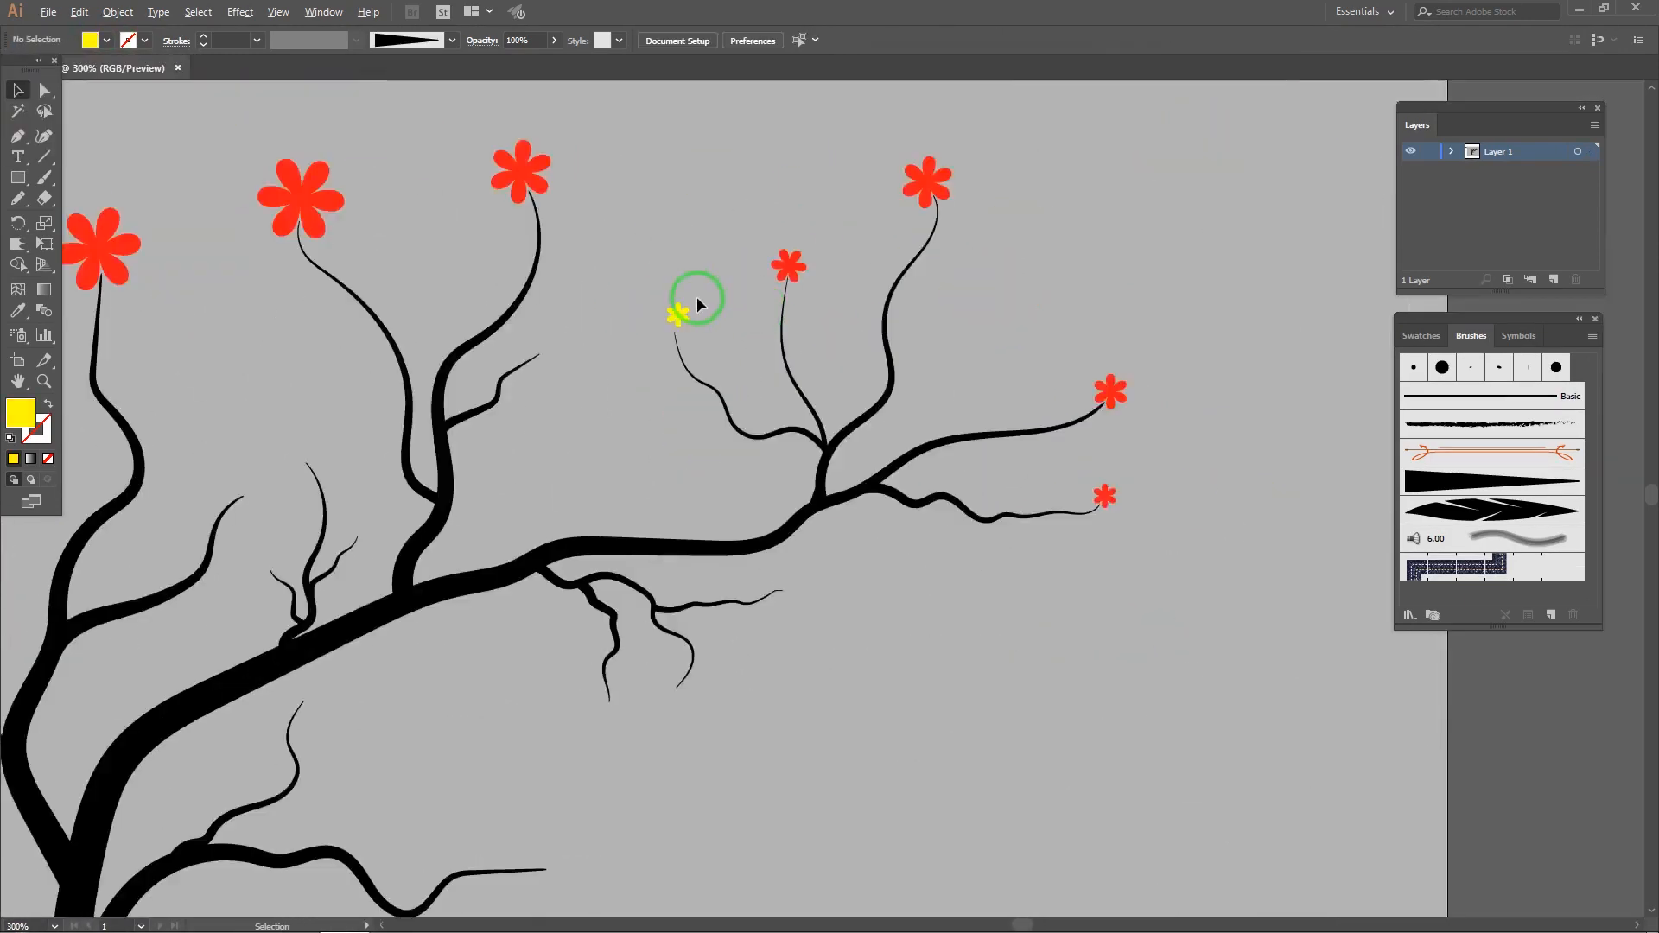
Step: Adjust the yellow flower on its twig and copy it to the short side twig of the fourth tall branch
scroll(574, 438, "up", 4)
left_click_drag(566, 473, 633, 425)
scroll(696, 397, "down", 4)
scroll(948, 418, "up", 3)
left_click_drag(983, 387, 307, 524)
scroll(704, 396, "down", 3)
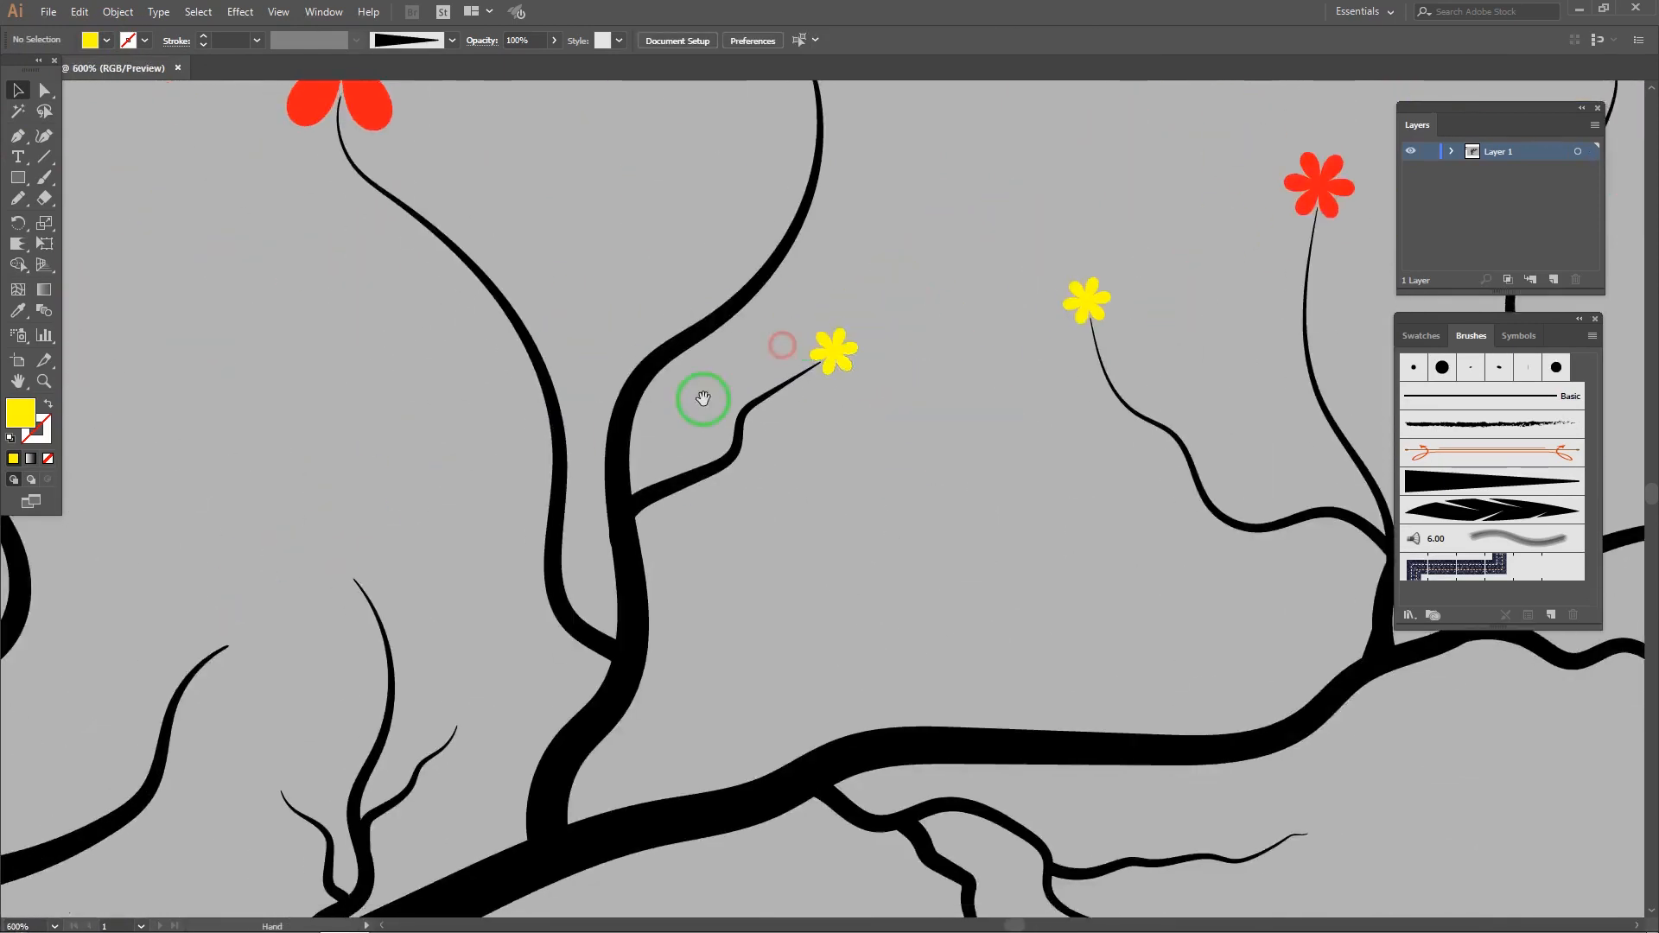
Step: Copy the yellow flower to the small twig cluster on the main branch and scale it down onto a side twig
scroll(630, 500, "up", 5)
left_click_drag(639, 399, 328, 516)
scroll(767, 360, "down", 3)
scroll(521, 490, "up", 1)
scroll(338, 497, "up", 2)
left_click_drag(433, 677, 482, 620)
left_click_drag(363, 584, 351, 599)
scroll(821, 704, "down", 4)
scroll(908, 604, "up", 2)
scroll(869, 726, "down", 2)
Step: Copy the small flower to the tallest twig of the small cluster and fill it orange-red
left_click(883, 694)
scroll(664, 411, "up", 3)
left_click_drag(884, 694, 628, 385)
left_click(107, 40)
left_click(173, 73)
left_click(515, 156)
Step: Copy a yellow and an orange-red flower from the small cluster to the two drooping twigs beneath the long branch and align them
scroll(731, 403, "down", 7)
left_click_drag(991, 385, 683, 364)
scroll(389, 367, "up", 3)
left_click_drag(362, 384, 842, 885)
scroll(1093, 657, "up", 2)
scroll(847, 880, "up", 2)
scroll(863, 700, "down", 1)
left_click_drag(924, 631, 884, 667)
left_click(915, 562)
scroll(915, 562, "down", 4)
left_click_drag(285, 357, 948, 847)
left_click_drag(948, 848, 726, 644)
scroll(726, 644, "up", 4)
left_click_drag(726, 644, 700, 519)
left_click(747, 449)
Step: Copy a small yellow flower to the sideways twig beneath the long branch and seat it on the tip
scroll(747, 450, "down", 3)
left_click_drag(417, 802, 1131, 333)
left_click_drag(1130, 334, 977, 574)
scroll(977, 574, "up", 5)
left_click_drag(1030, 511, 923, 417)
left_click(759, 510)
Step: Scale down the red flower on the second tall branch and reposition it on the tip
scroll(759, 509, "down", 9)
left_click_drag(344, 606, 561, 630)
scroll(227, 93, "up", 4)
left_click(580, 375)
left_click_drag(728, 331, 653, 369)
left_click_drag(568, 472, 583, 492)
left_click_drag(662, 377, 674, 399)
left_click_drag(566, 486, 565, 495)
left_click(738, 479)
scroll(738, 479, "down", 3)
Step: Scale down the red flower on the fourth tall branch and align it with the tip
left_click_drag(742, 479, 424, 444)
left_click(875, 337)
scroll(916, 319, "up", 2)
left_click_drag(985, 246, 962, 270)
left_click_drag(916, 337, 932, 397)
scroll(935, 359, "up", 2)
scroll(801, 414, "down", 6)
left_click(770, 418)
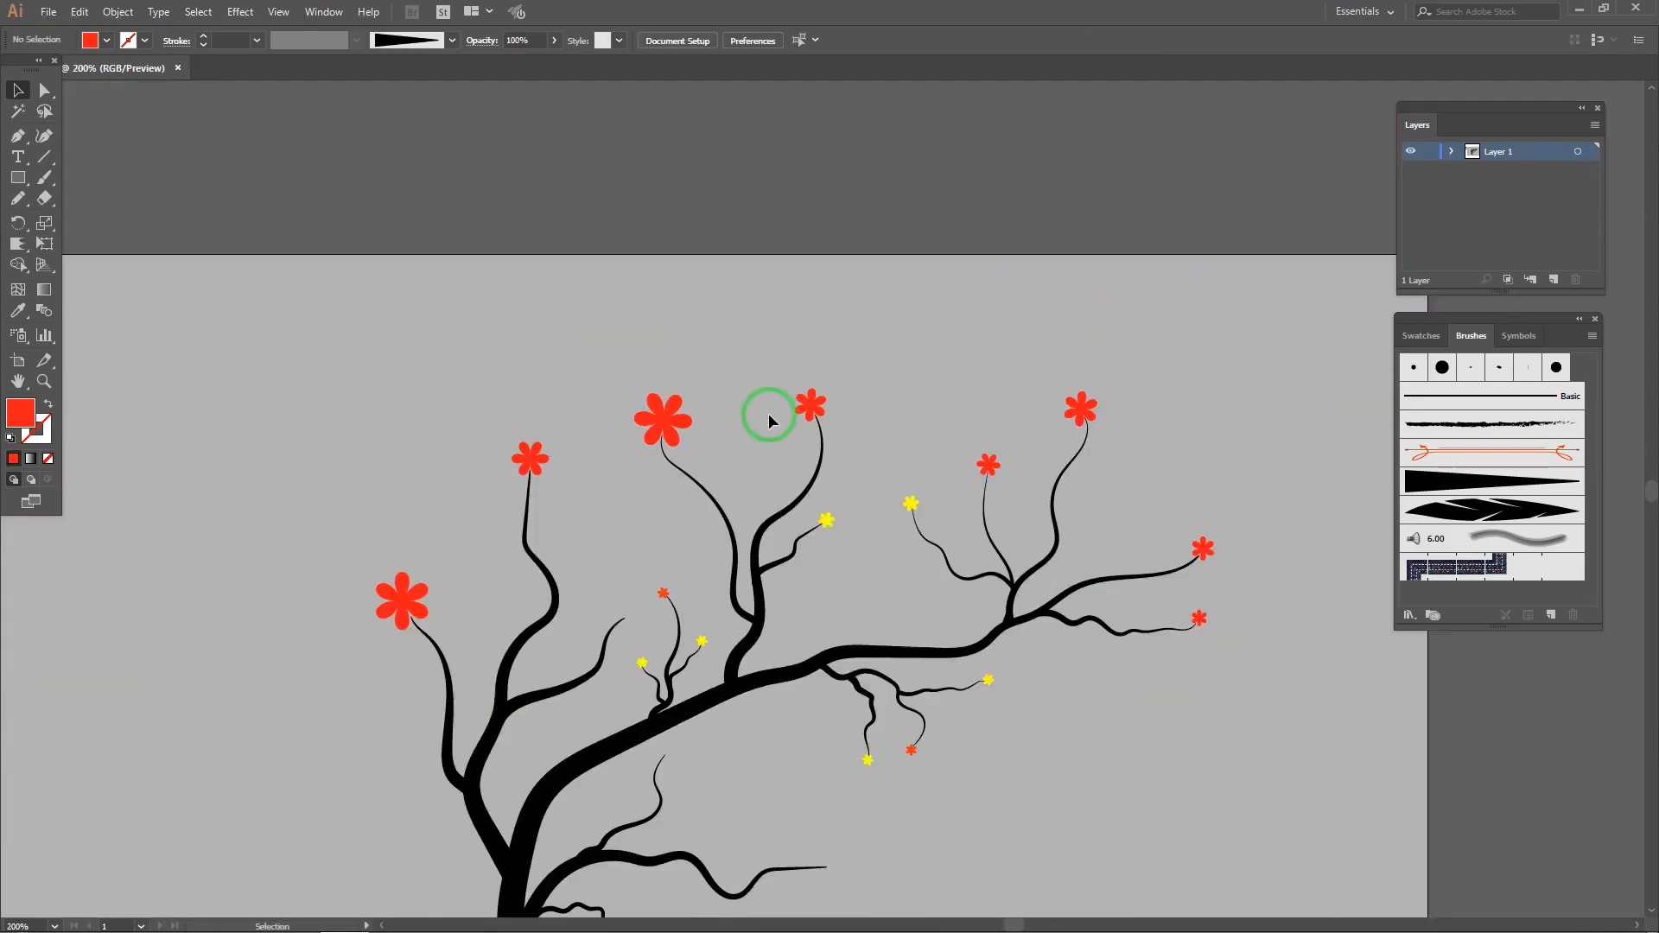
Step: Copy a large red flower to the tip of the long lower branch and align it there
left_click_drag(681, 449, 589, 281)
left_click_drag(751, 690, 751, 692)
scroll(748, 702, "up", 5)
left_click_drag(846, 566, 763, 543)
left_click(994, 378)
Step: Copy a yellow flower to the tip of the upward twig on the lower branch
scroll(837, 519, "down", 4)
left_click(678, 478)
scroll(755, 415, "up", 1)
left_click_drag(897, 381, 431, 355)
scroll(541, 373, "up", 3)
left_click(489, 466)
Step: Copy the yellow flower to the tip of the lowest thin twig, scale it down and align it
scroll(490, 480, "down", 4)
left_click_drag(475, 475, 621, 732)
scroll(567, 325, "up", 1)
left_click_drag(621, 732, 642, 683)
scroll(652, 601, "up", 3)
left_click_drag(679, 520, 665, 542)
left_click_drag(616, 624, 605, 630)
left_click(786, 508)
Step: Duplicate the yellow flower on the lowest twig just below itself and fill the copy red
scroll(785, 510, "down", 2)
scroll(692, 567, "up", 2)
left_click_drag(693, 566, 631, 701)
left_click(106, 39)
left_click(143, 76)
left_click(408, 197)
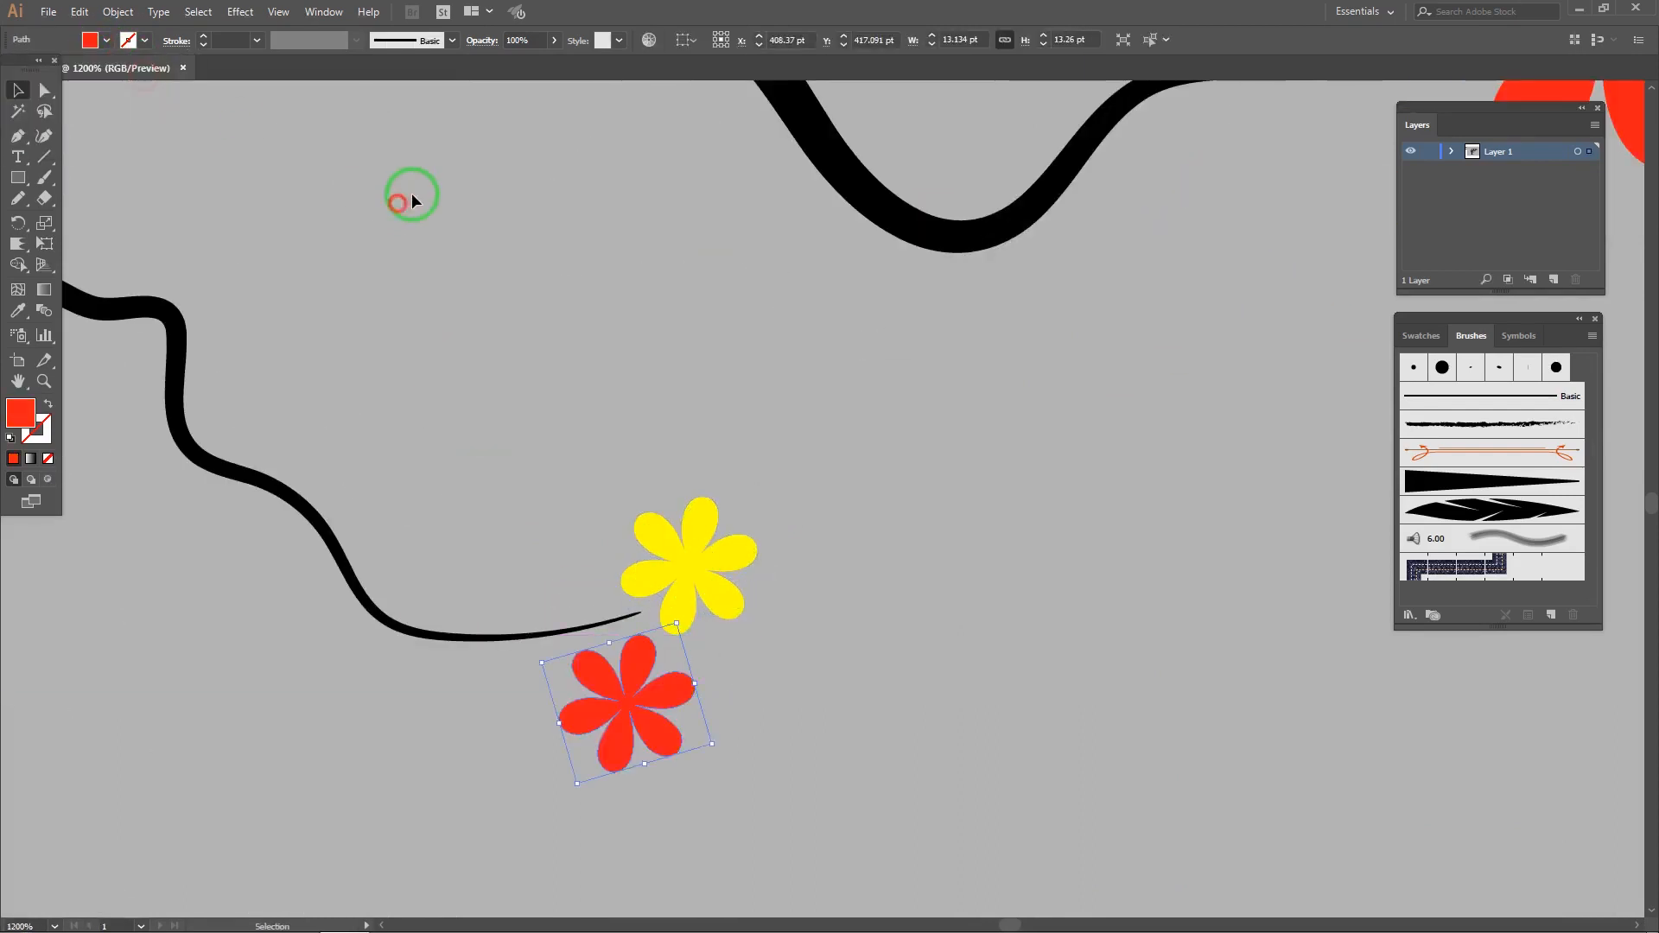
Step: Set up the Paintbrush with a white 1 pt stroke, no fill and the feather-shaped art brush
scroll(673, 435, "down", 3)
scroll(673, 434, "down", 3)
left_click_drag(807, 449, 776, 484)
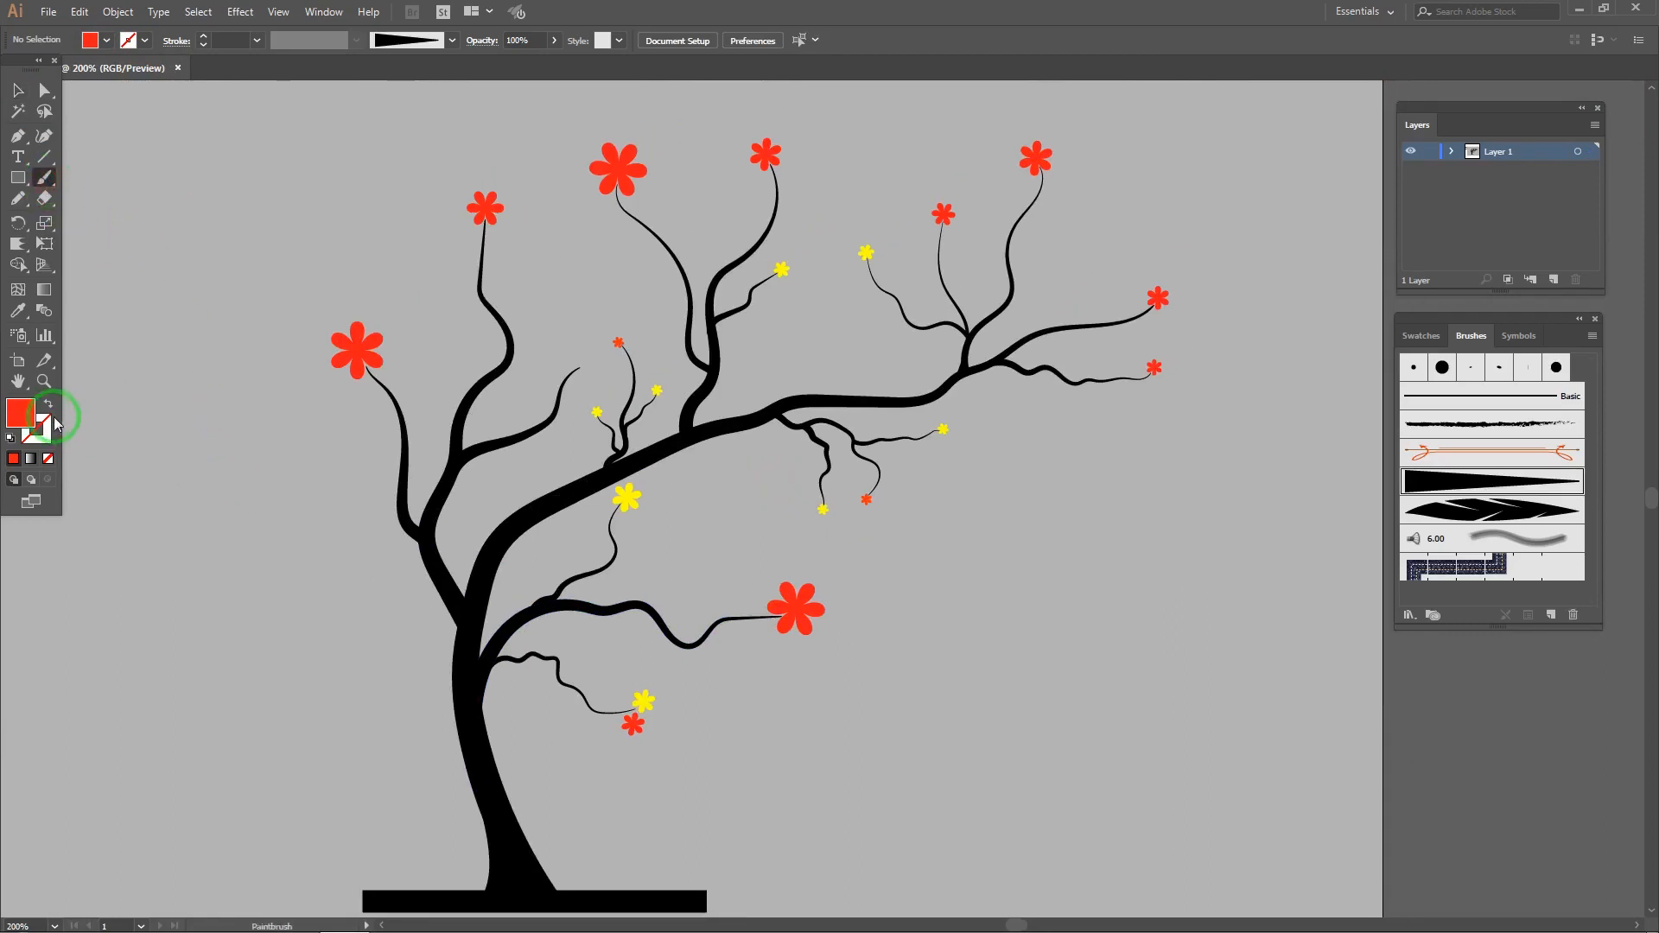
left_click(143, 41)
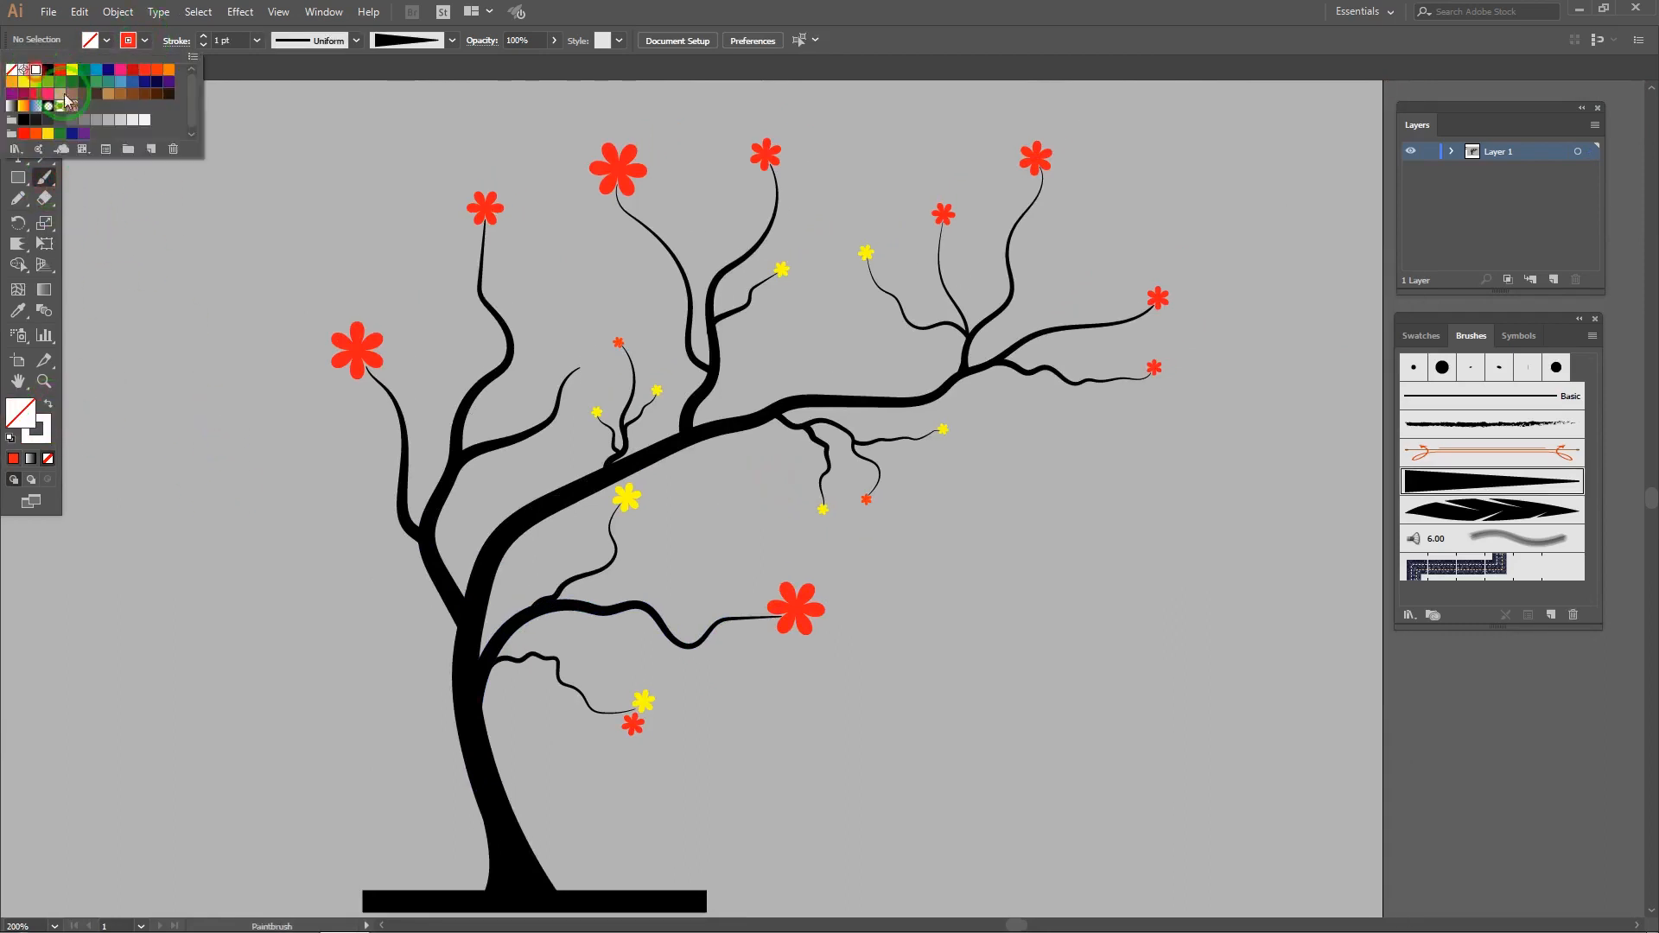
left_click(173, 149)
left_click(890, 498)
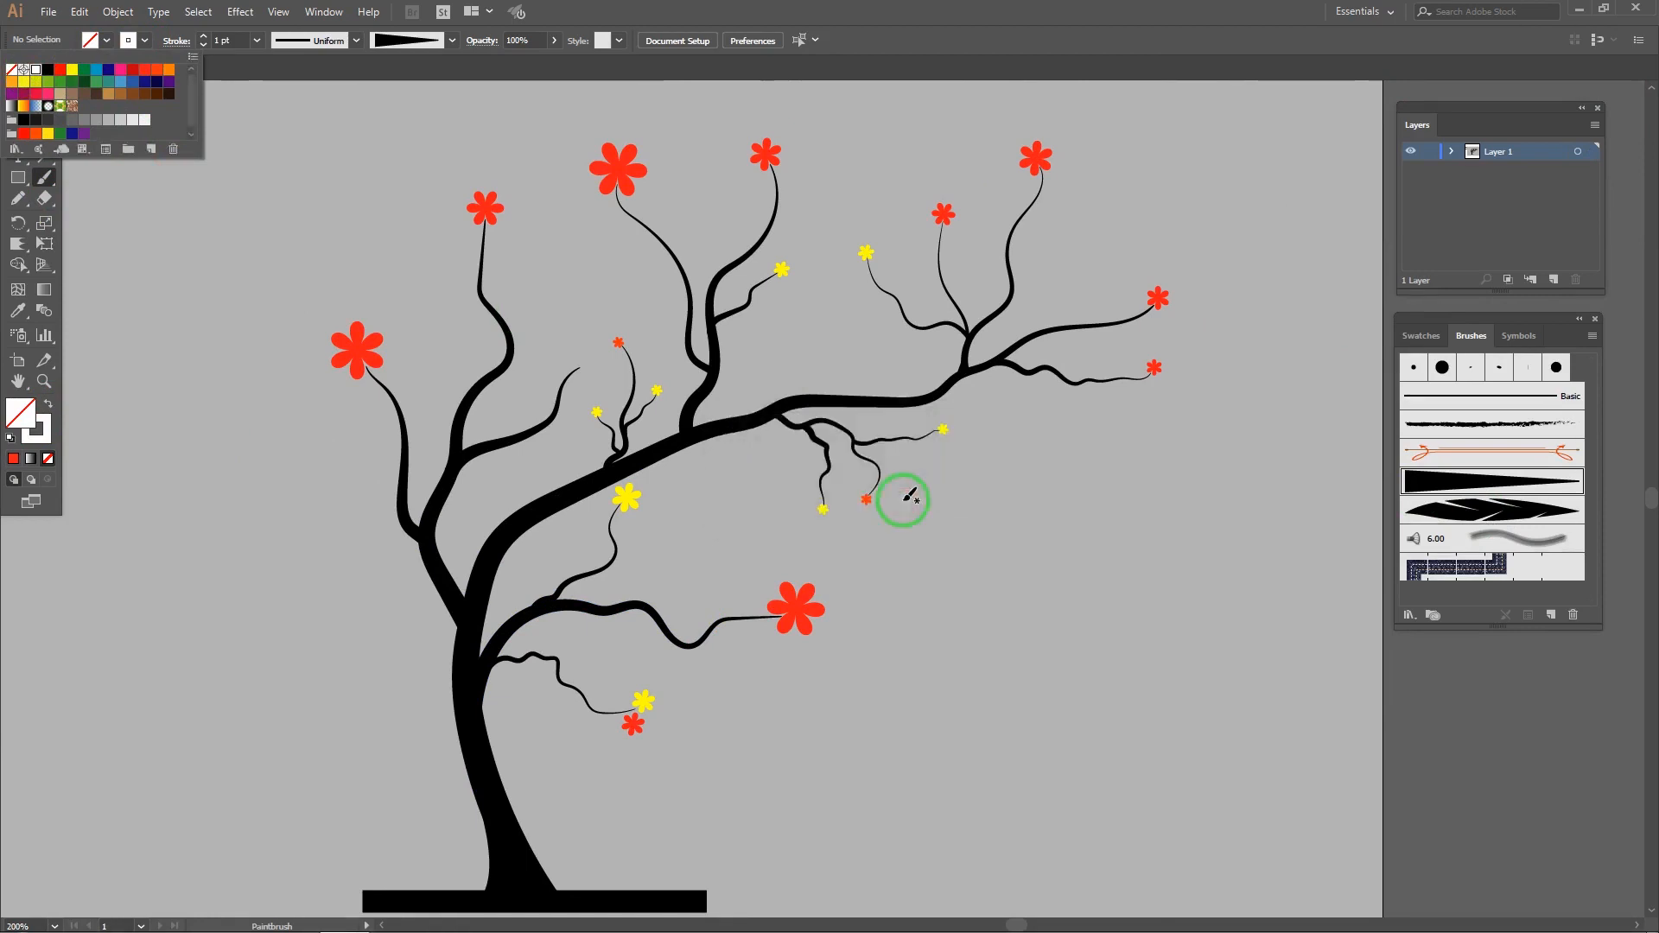
left_click(1518, 510)
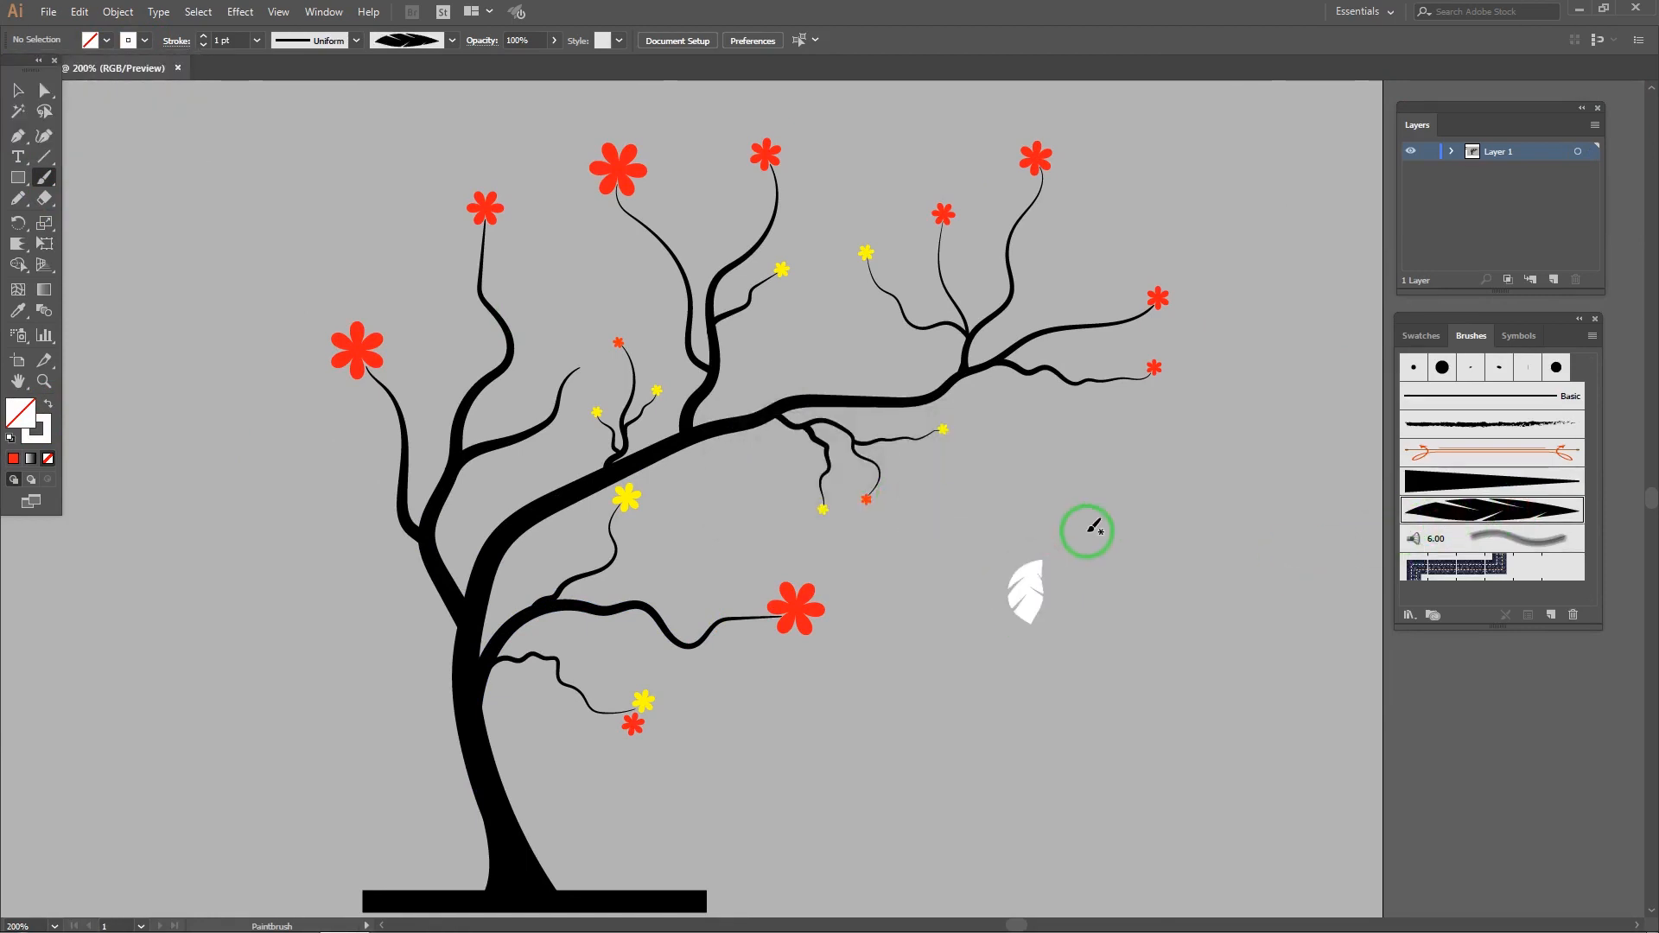
Step: Narrow the feather art brush's fixed width, apply the change to existing strokes and paint a test leaf
double_click(1402, 495)
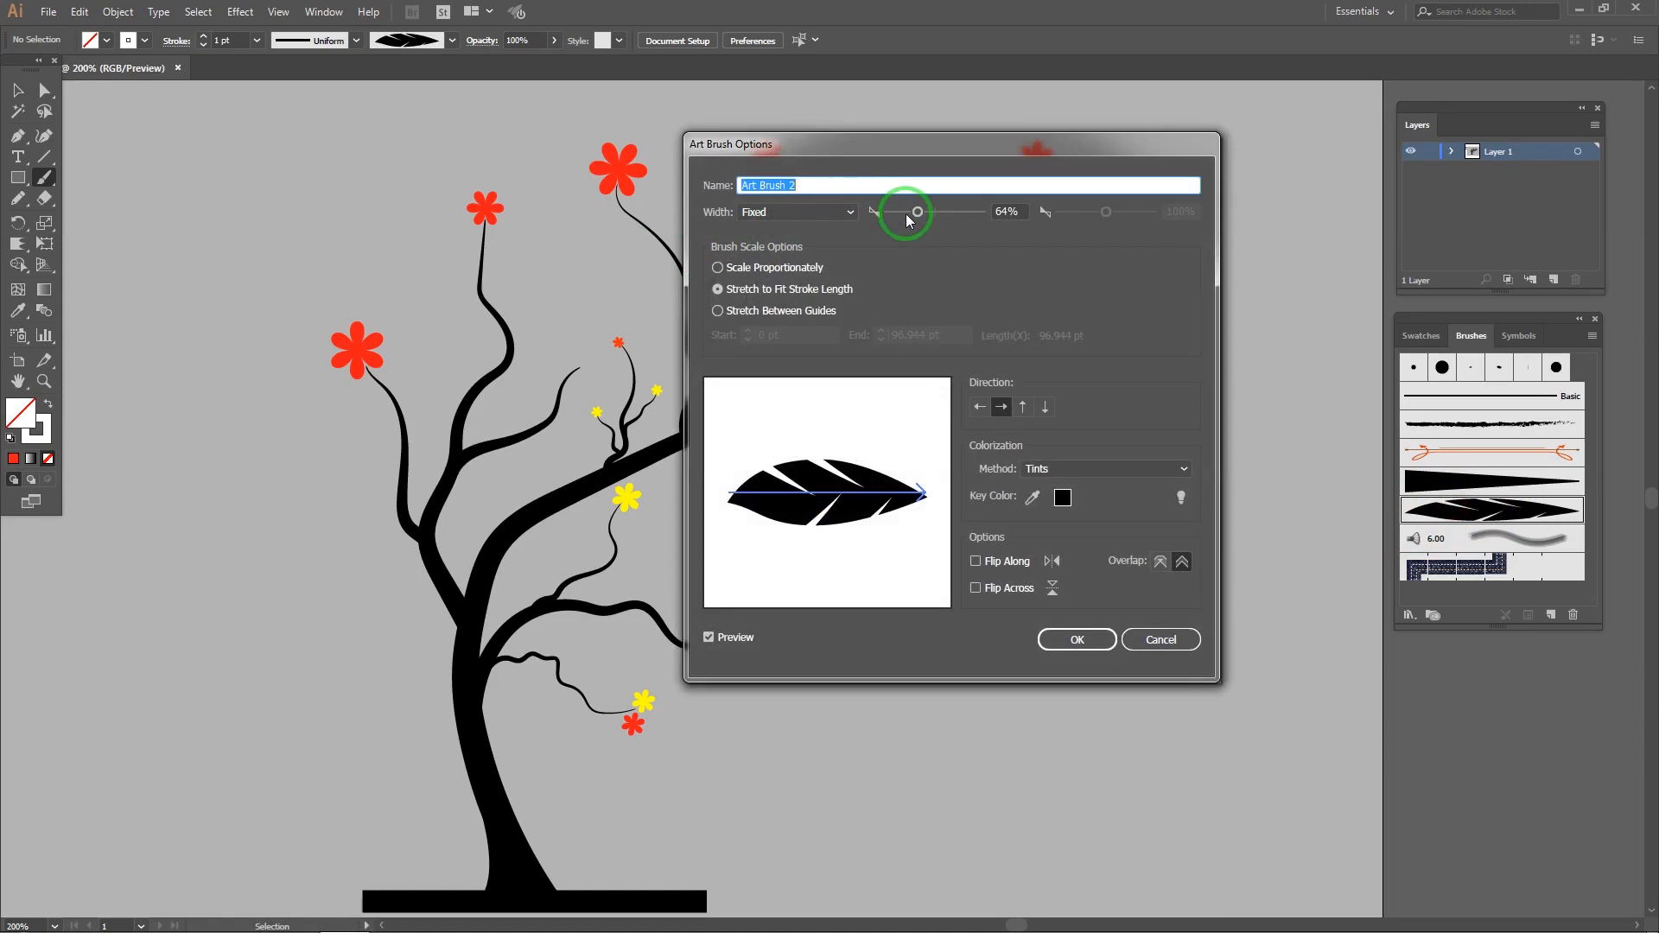
left_click(1078, 640)
left_click(938, 437)
left_click_drag(969, 640, 1003, 572)
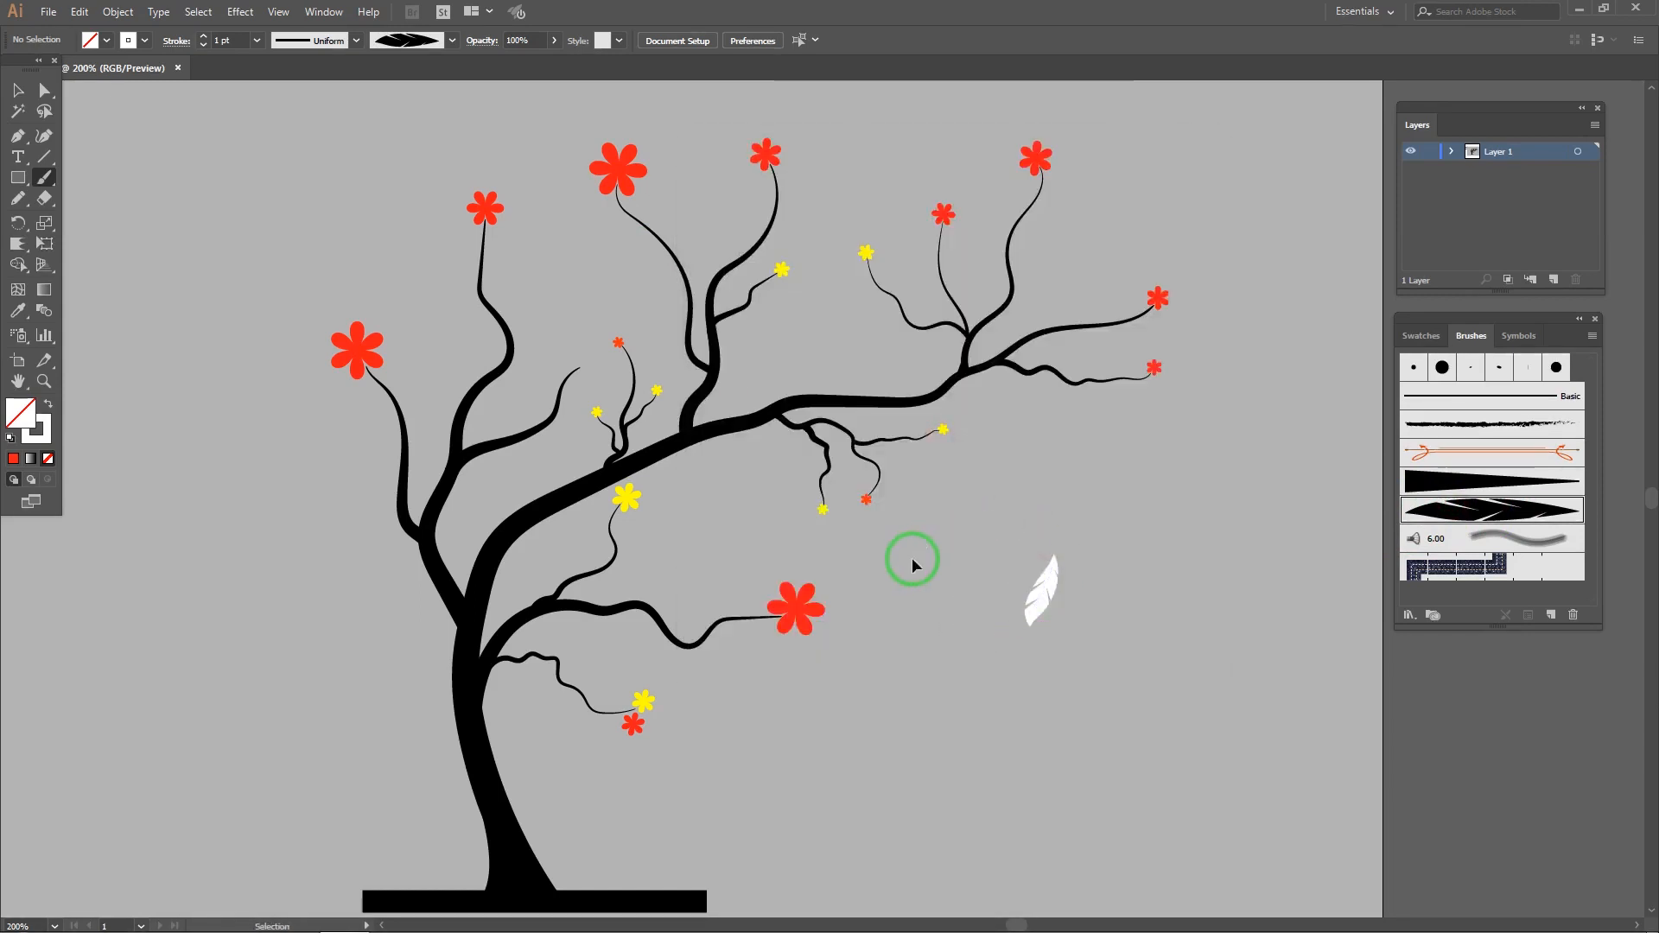
Step: Paint a large white leaf on the outer side of the leftmost branch's fork
left_click_drag(543, 493, 698, 459)
scroll(561, 512, "up", 3)
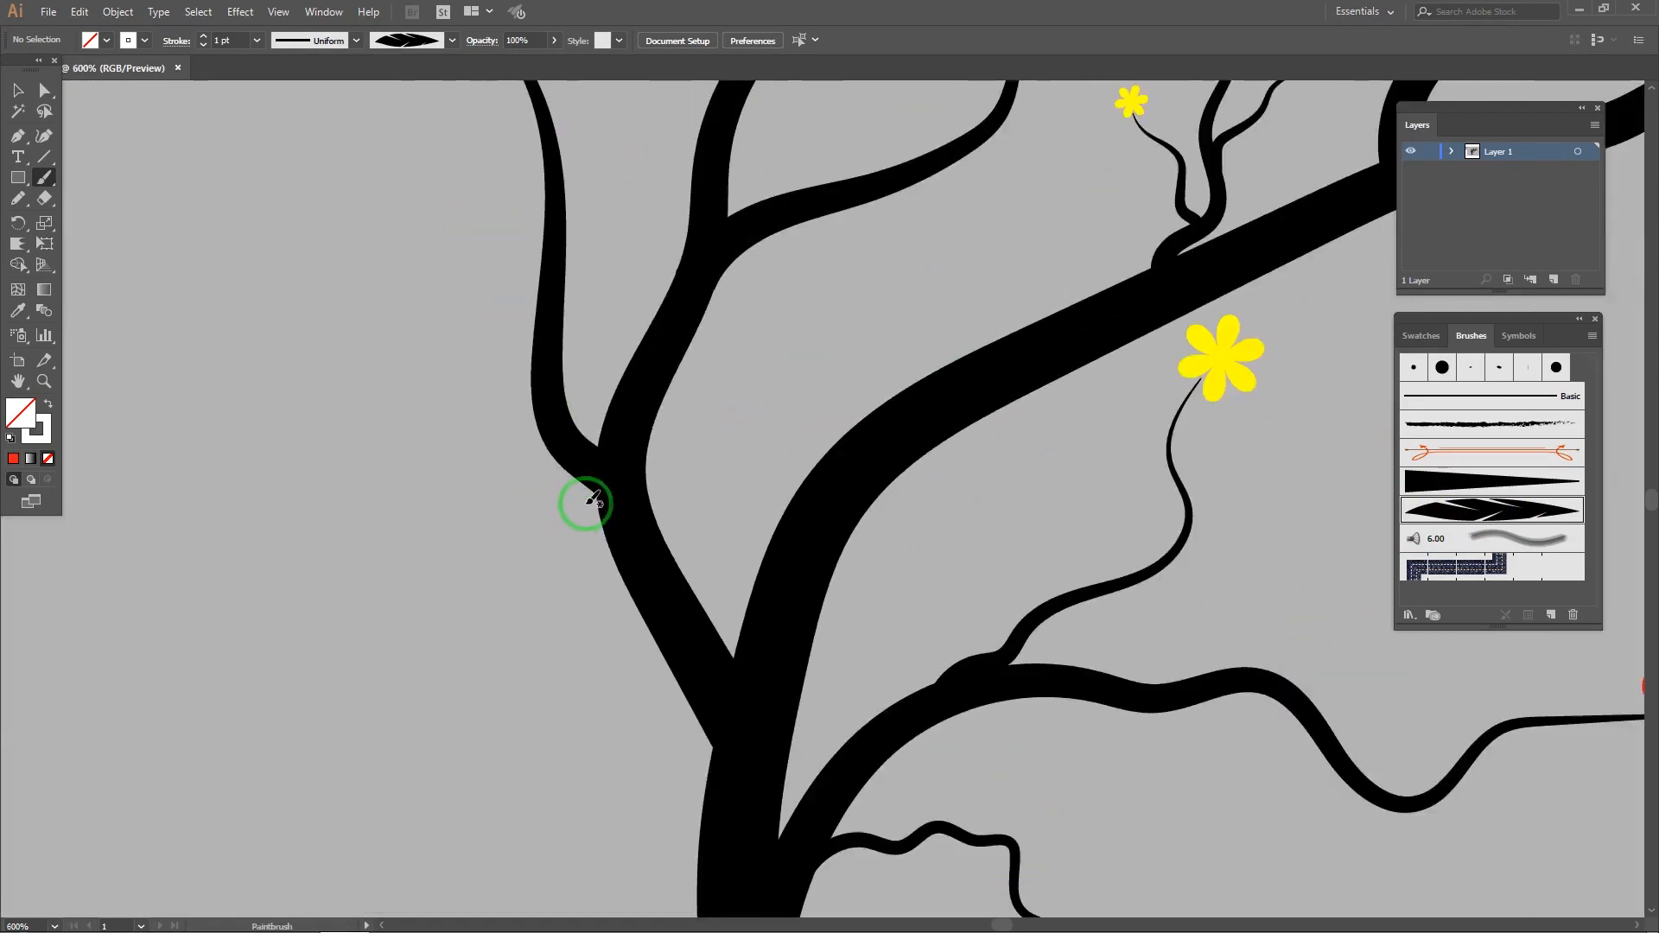
scroll(581, 505, "down", 2)
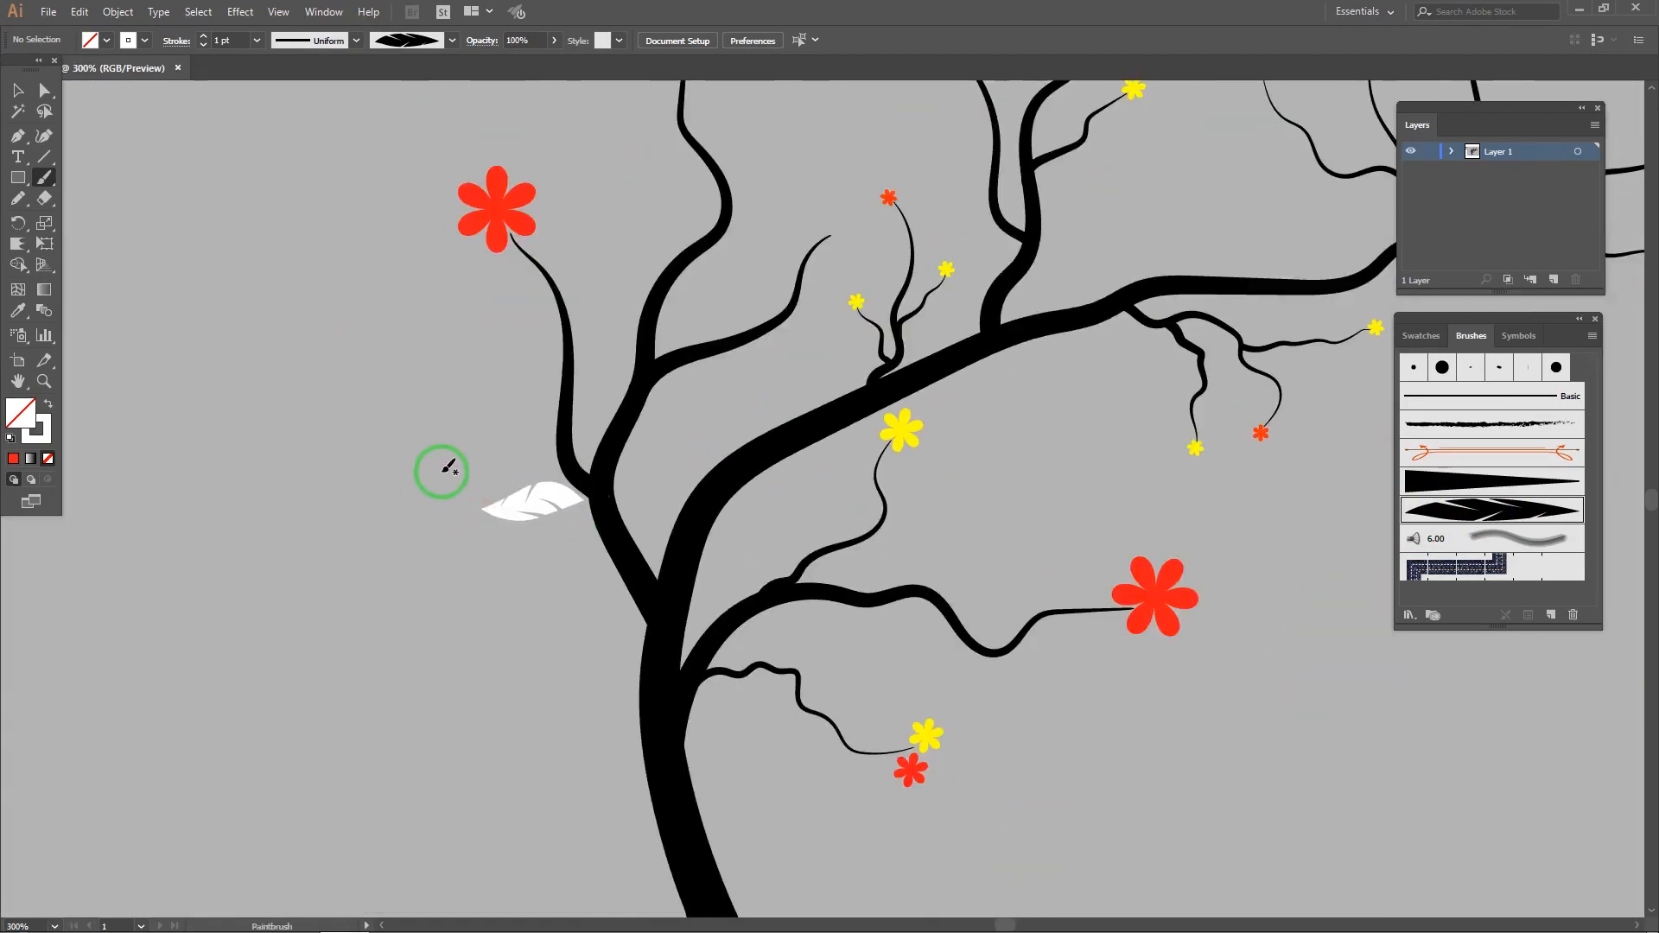
scroll(467, 475, "up", 2)
scroll(529, 448, "up", 1)
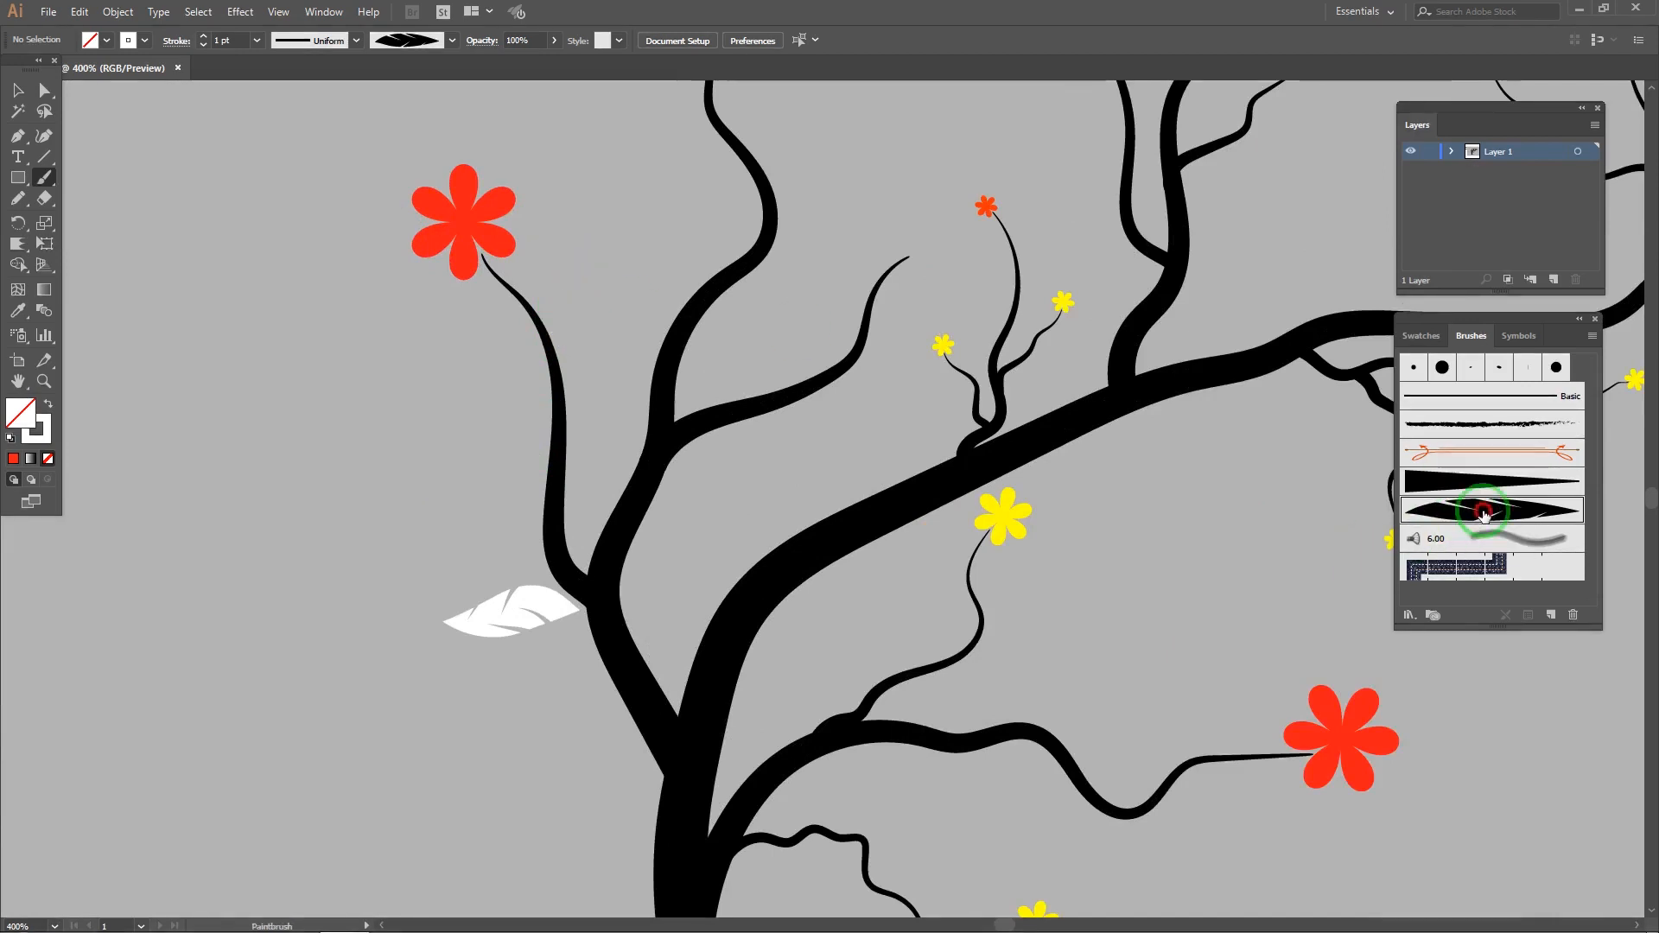
Step: Try to narrow the feather art brush's fixed width further
double_click(1452, 511)
left_click_drag(905, 213, 895, 216)
left_click(1091, 649)
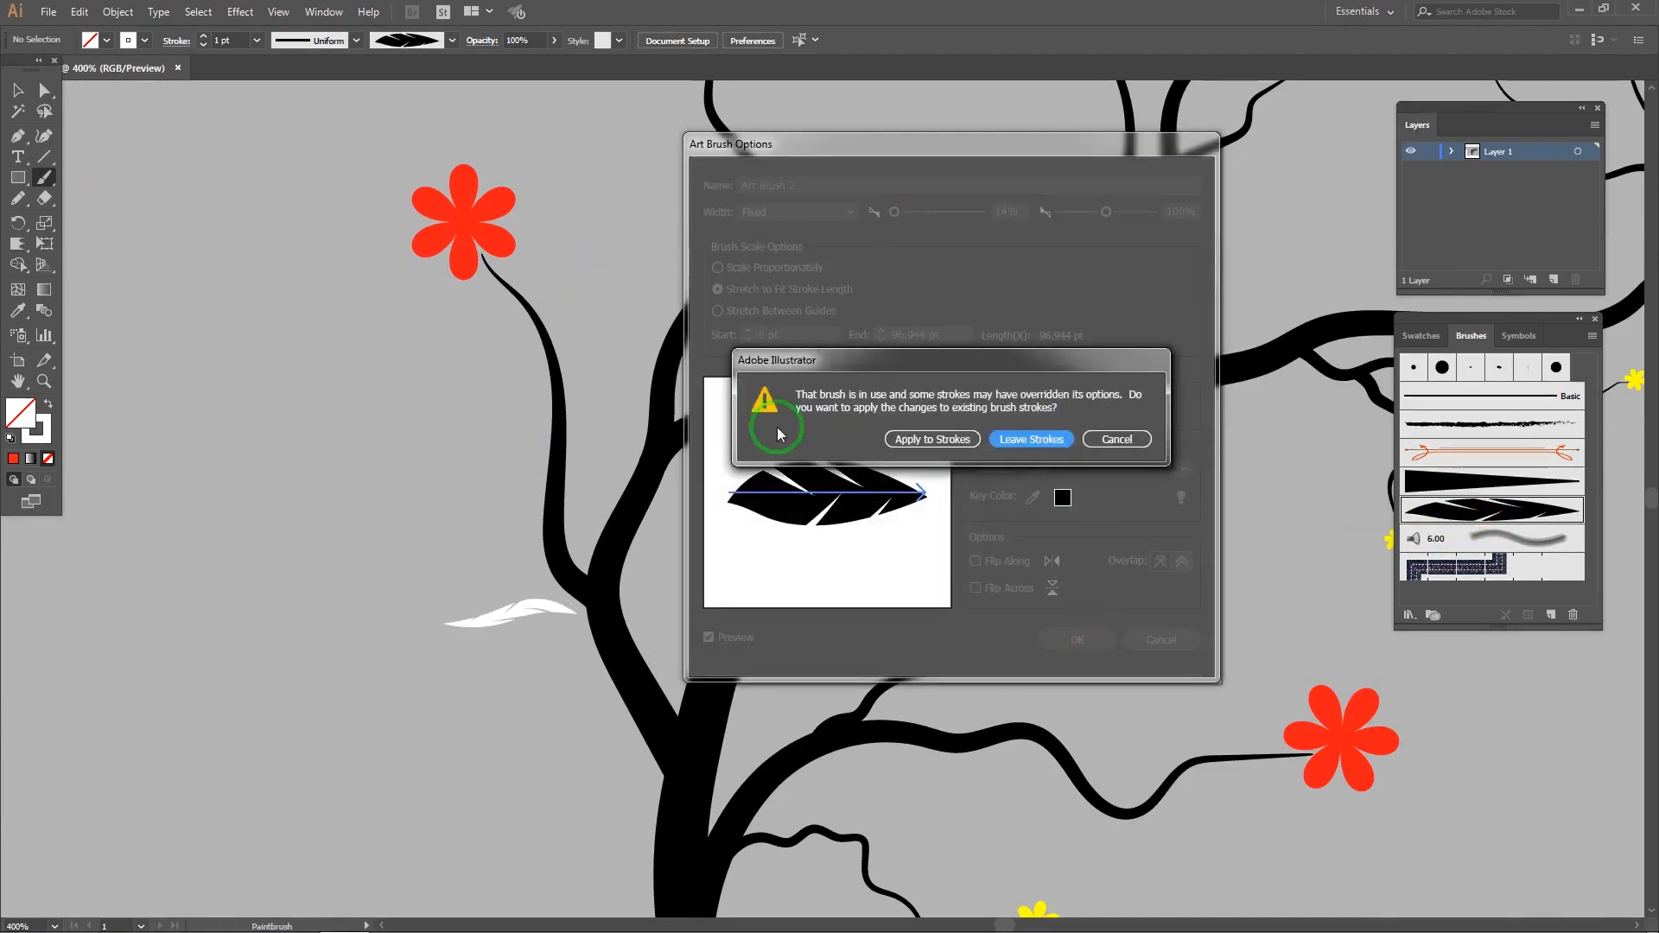
left_click(889, 440)
Step: Shift the Paintbrush tool's fidelity closer to Smooth
double_click(43, 177)
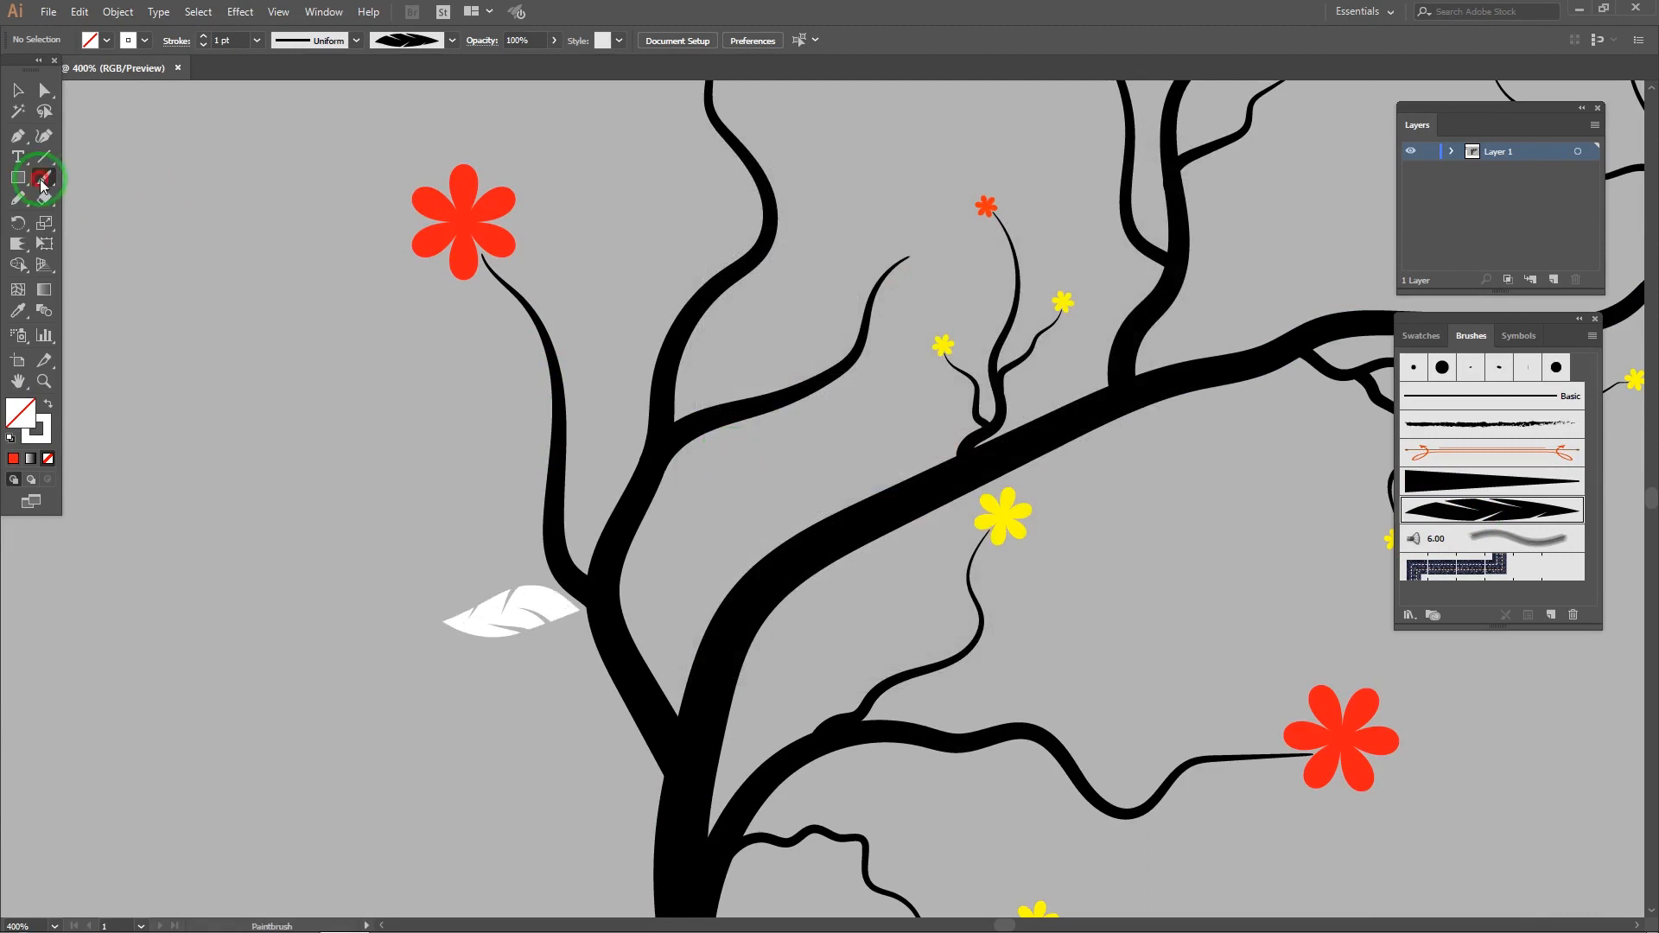
left_click_drag(818, 387, 889, 394)
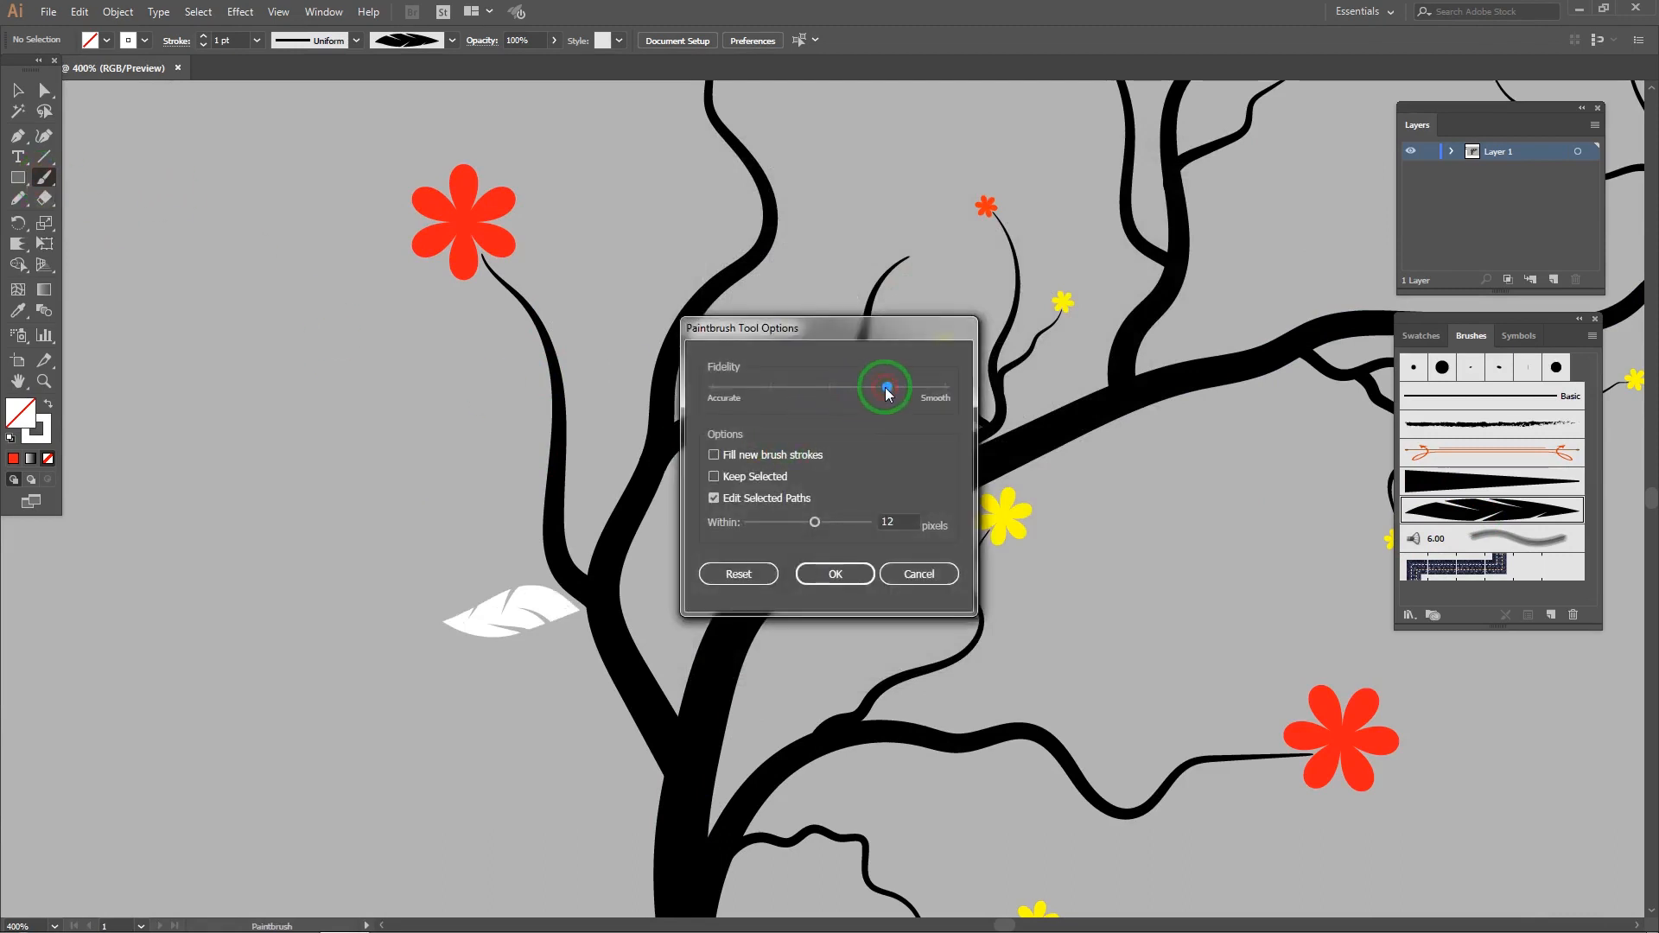
left_click(828, 574)
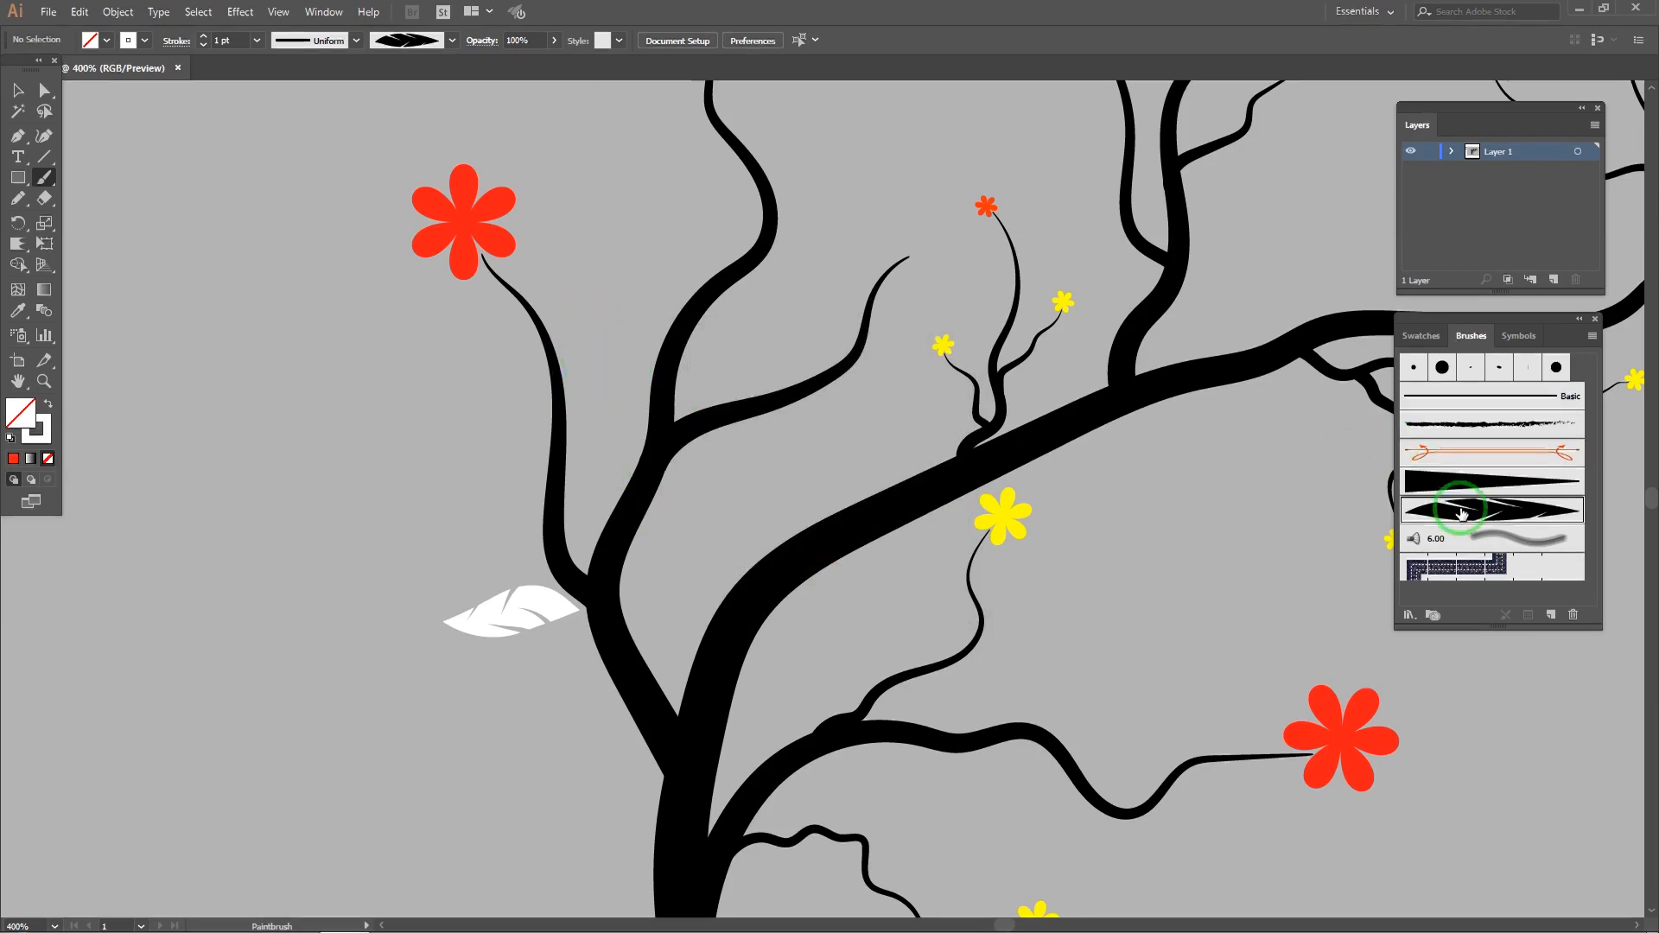
Step: Duplicate the feather art brush
left_click(1552, 616)
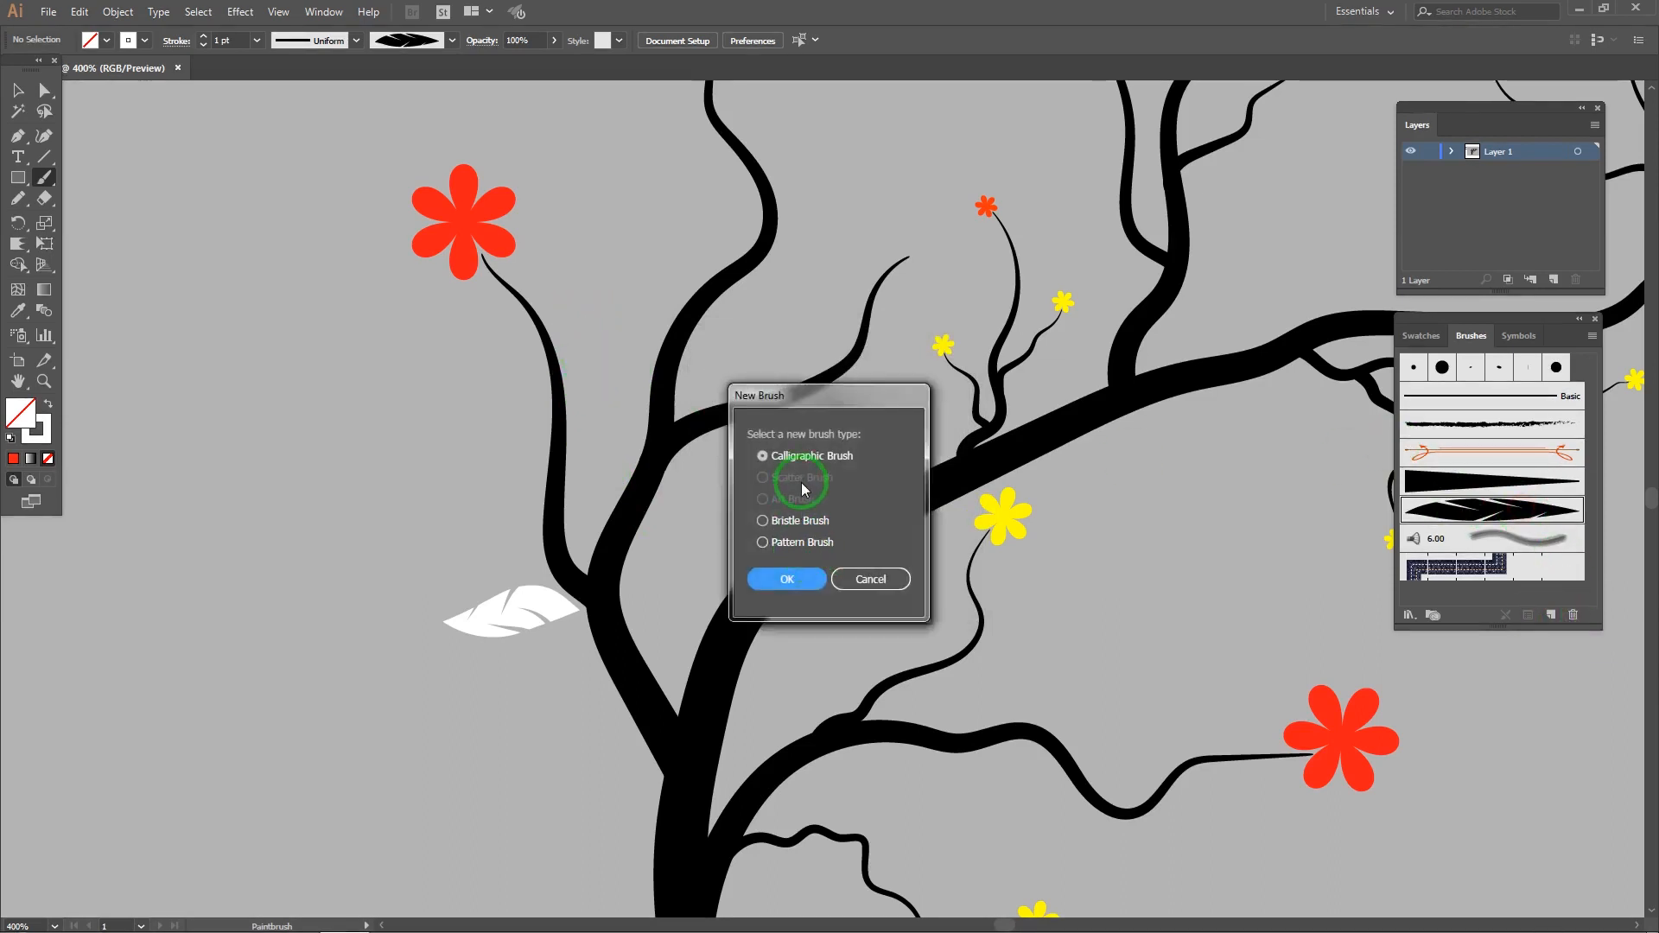
left_click(873, 580)
left_click(1504, 516)
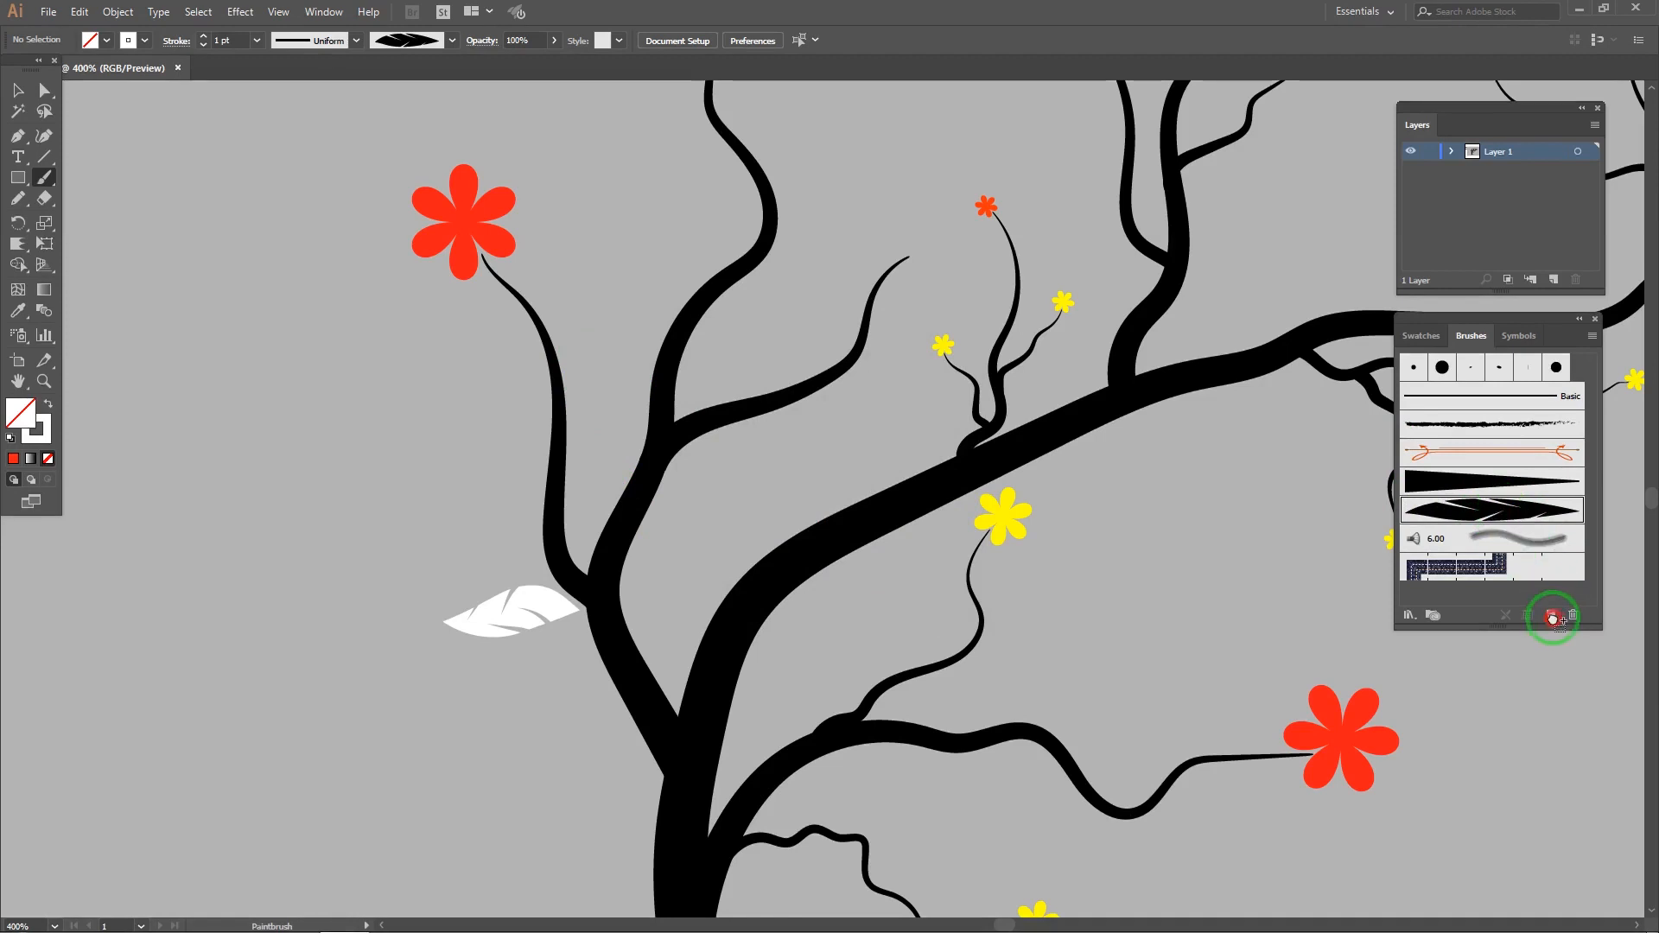
left_click_drag(1553, 619, 1552, 615)
Step: Set one feather brush's fixed width to 5%, leave existing strokes as they are and paint a test leaf
double_click(1514, 508)
left_click(891, 213)
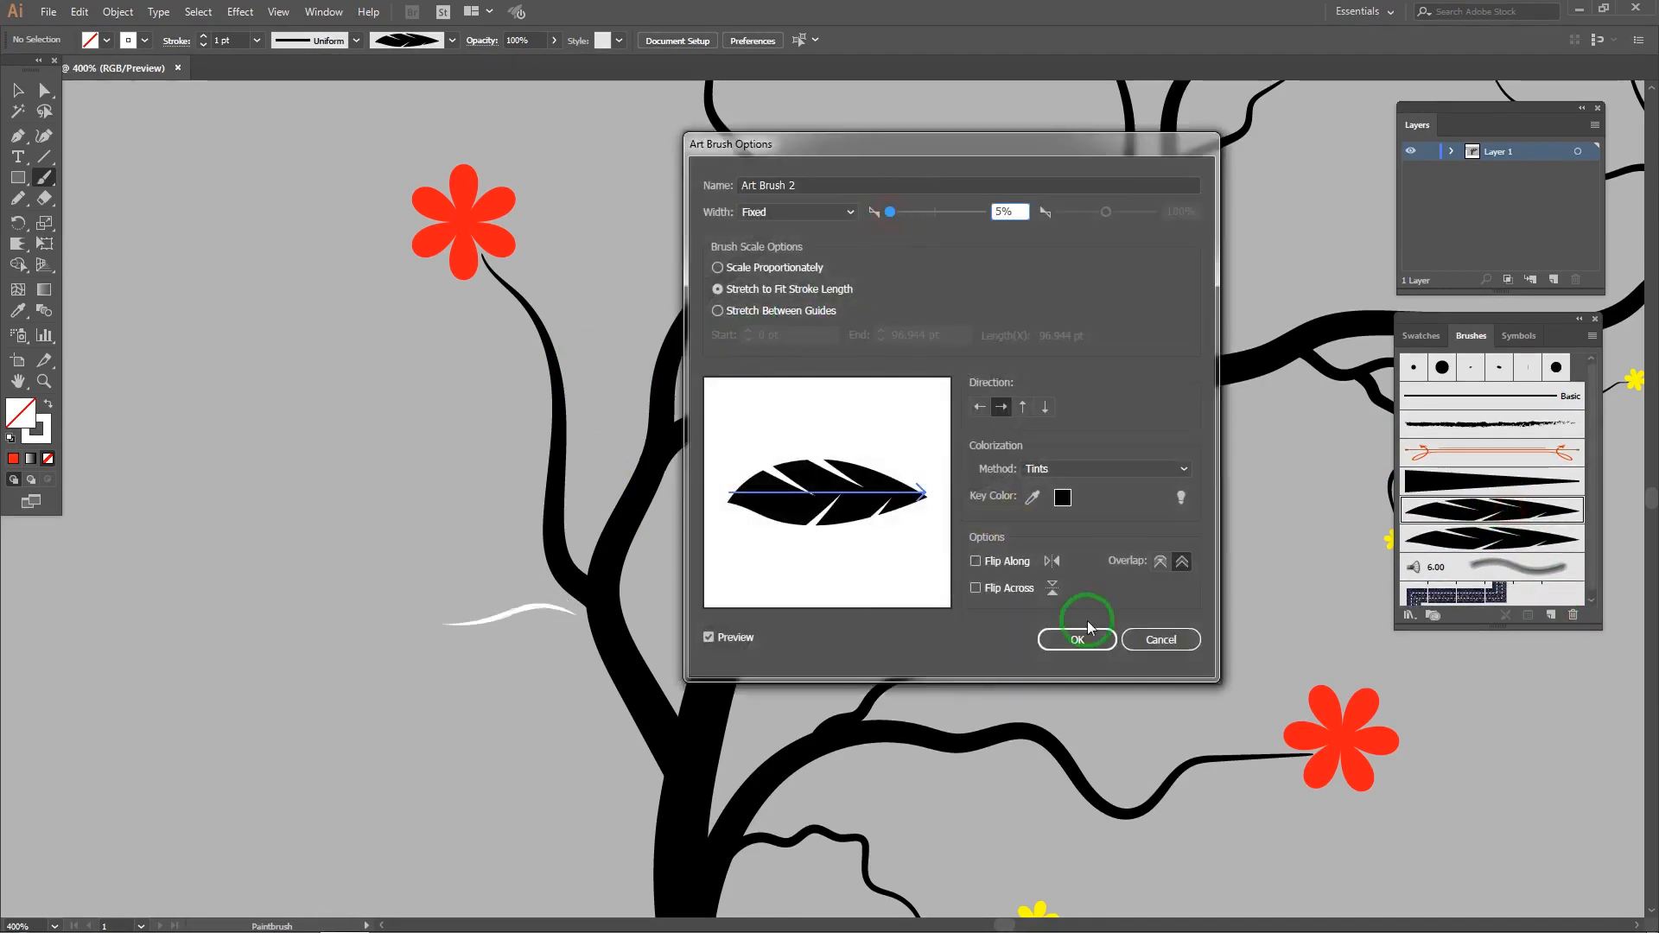
left_click(1076, 641)
left_click(998, 435)
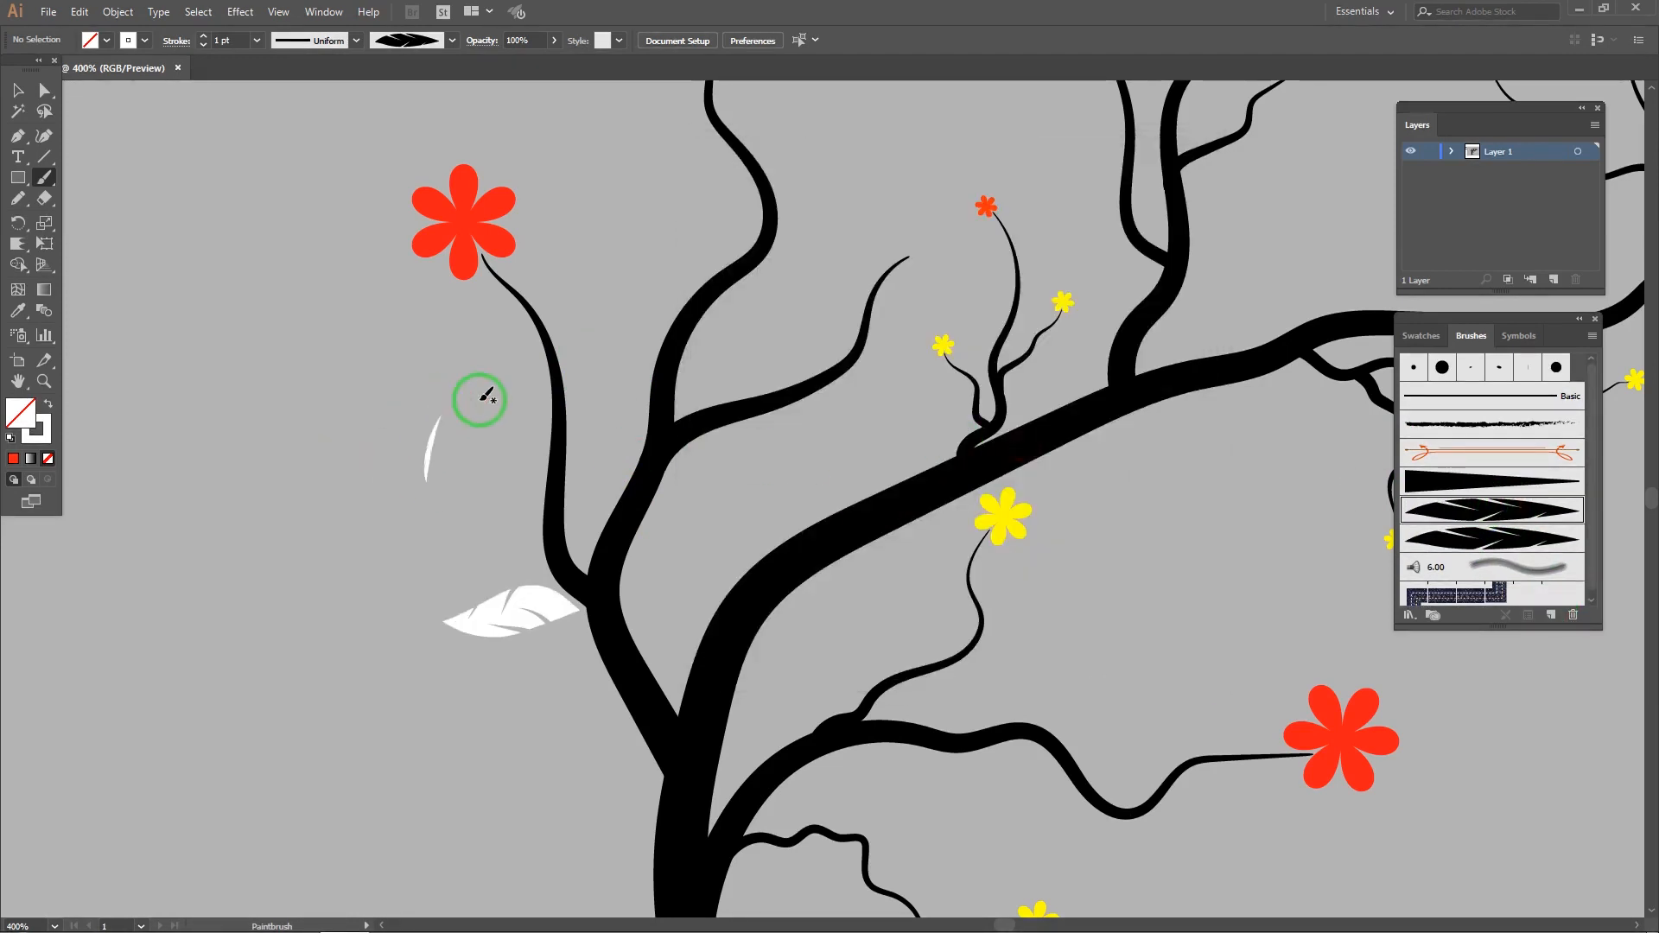
Step: Set the feather brush's fixed width to 10% and paint a small test leaf beside the leftmost branch
double_click(1519, 497)
left_click(891, 212)
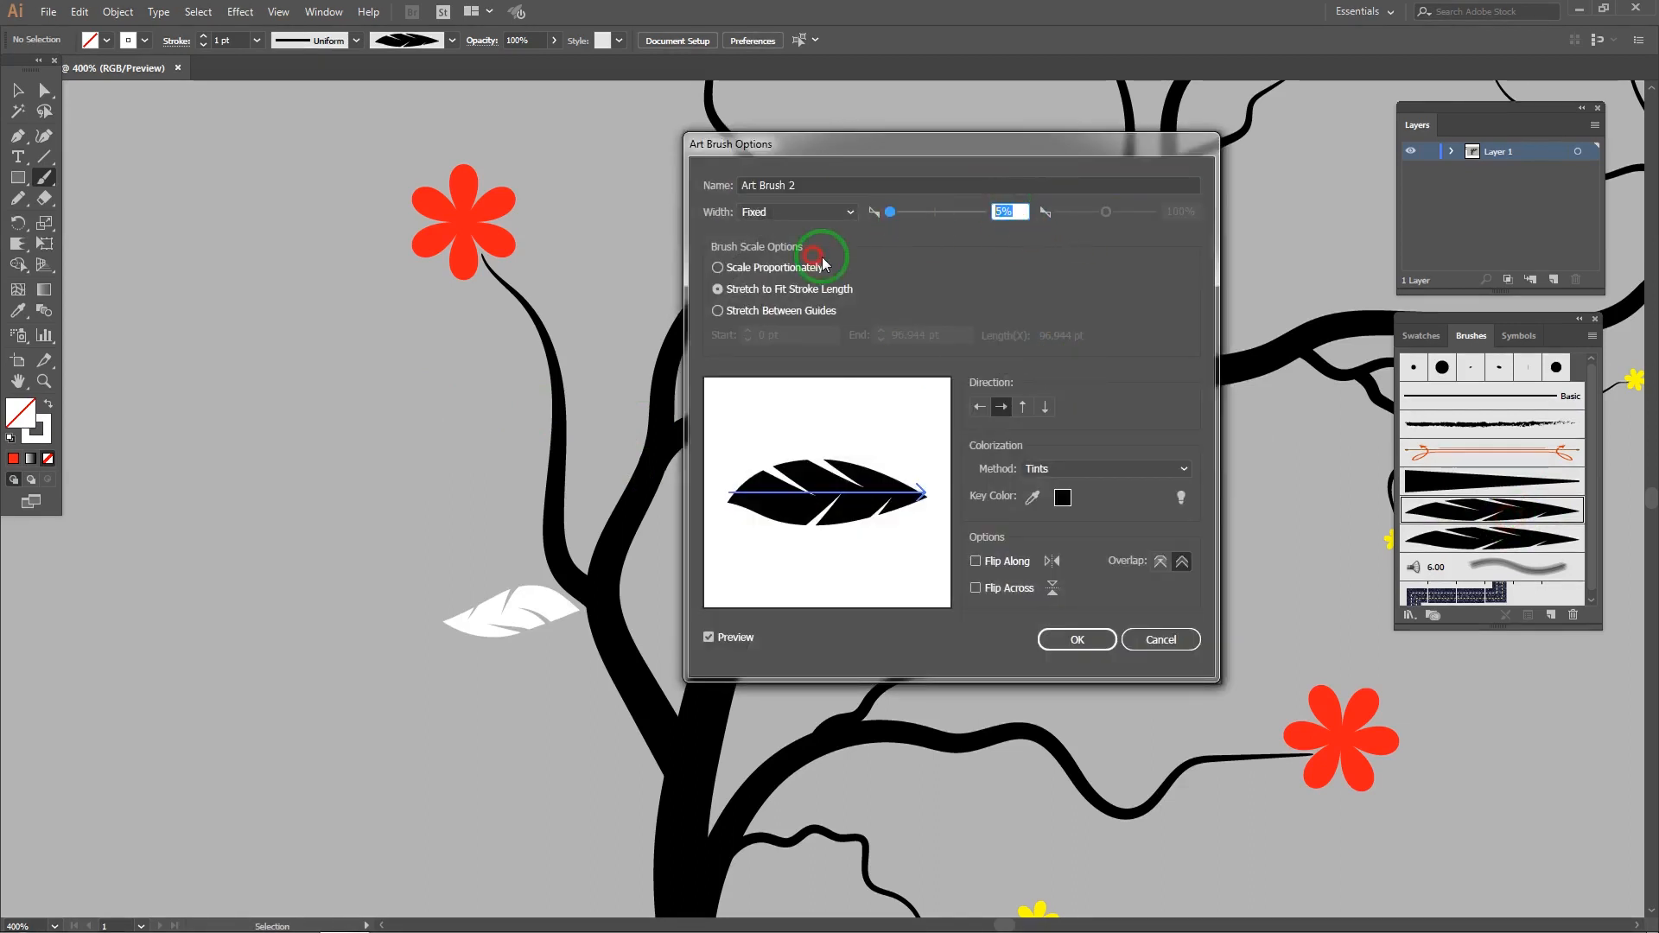
type("10")
key("Return")
key("Return")
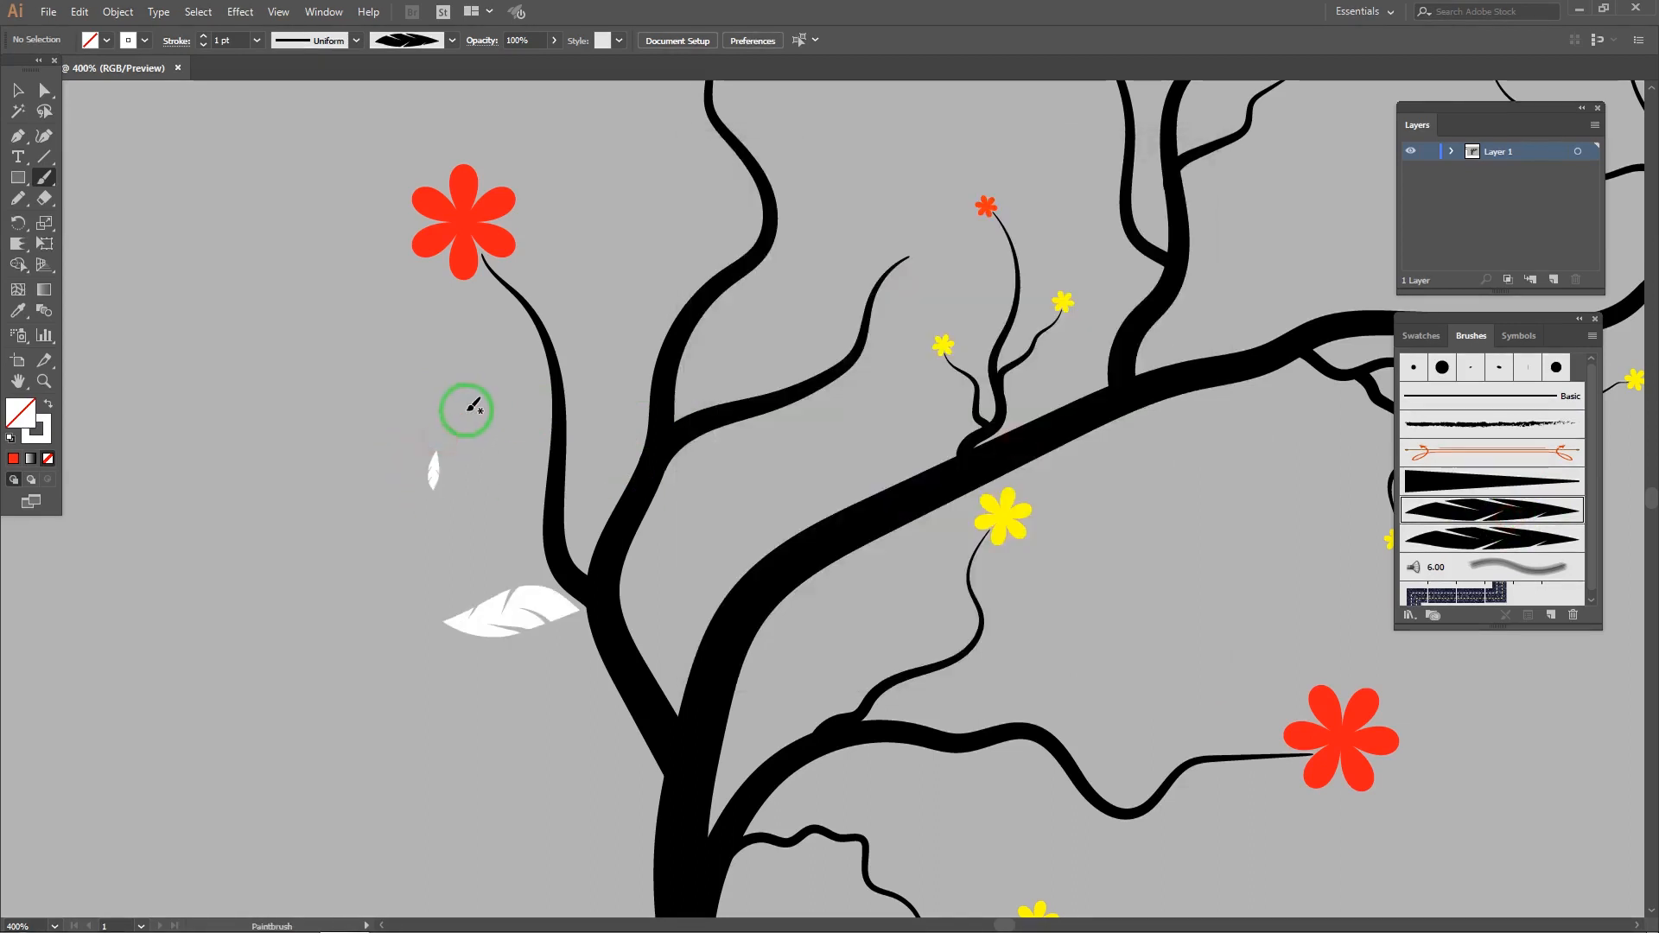
Step: Set the feather brush's fixed width to 13% and paint test leaves beside the leftmost branch
double_click(1512, 524)
left_click(1002, 211)
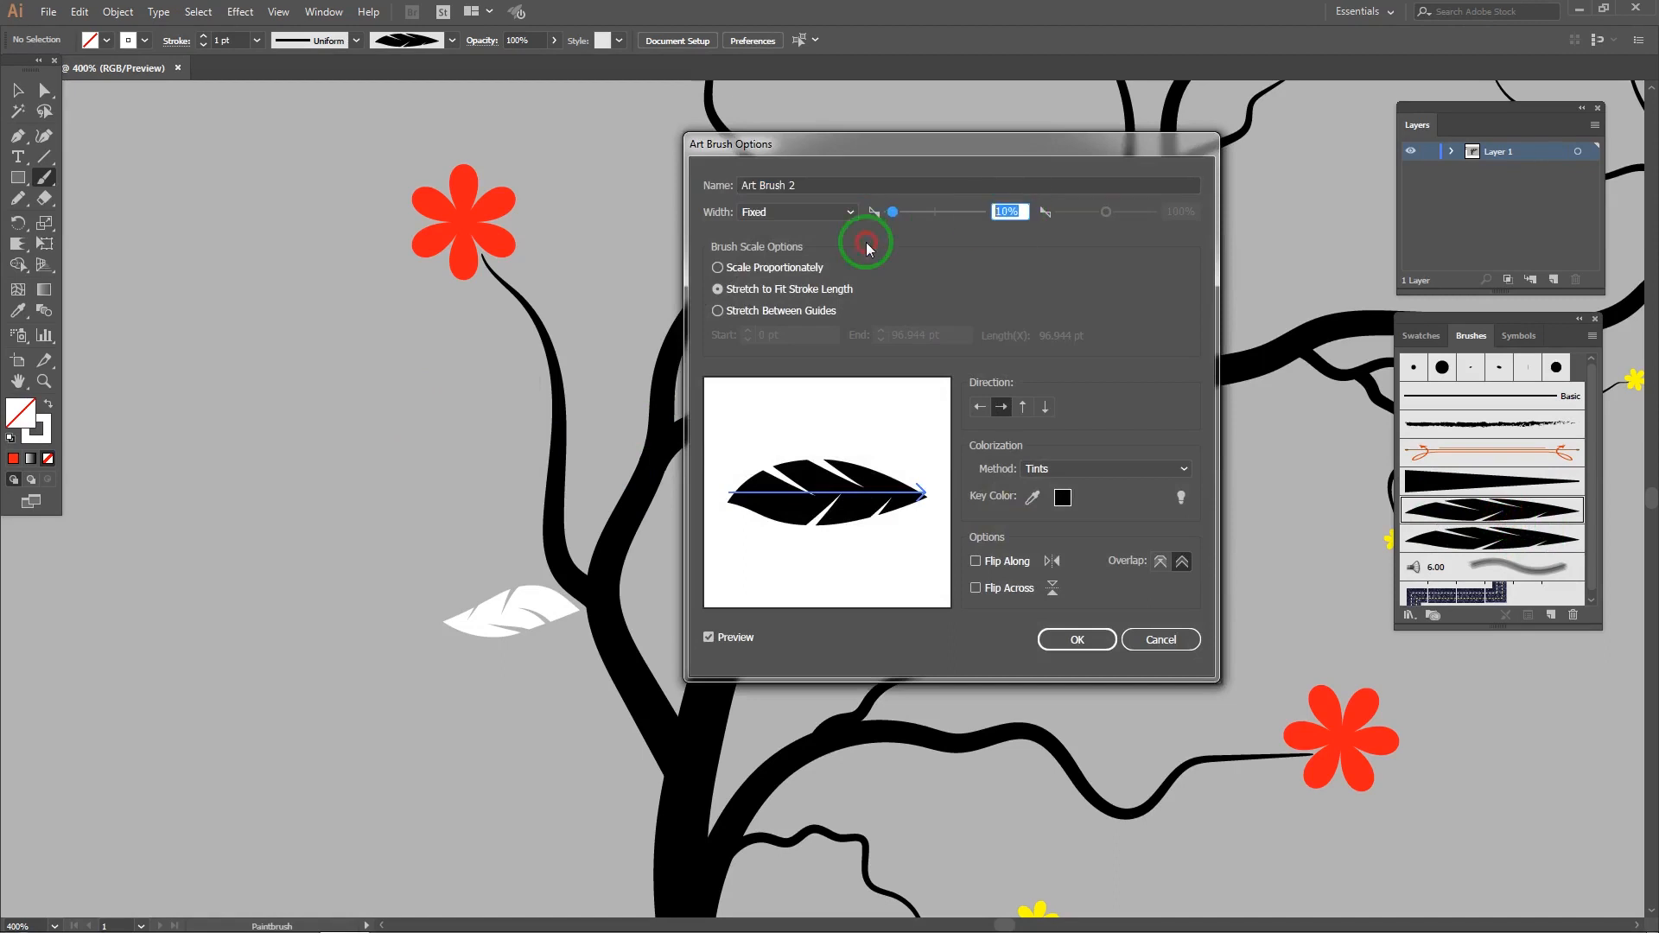
type("13")
key("Return")
key("Return")
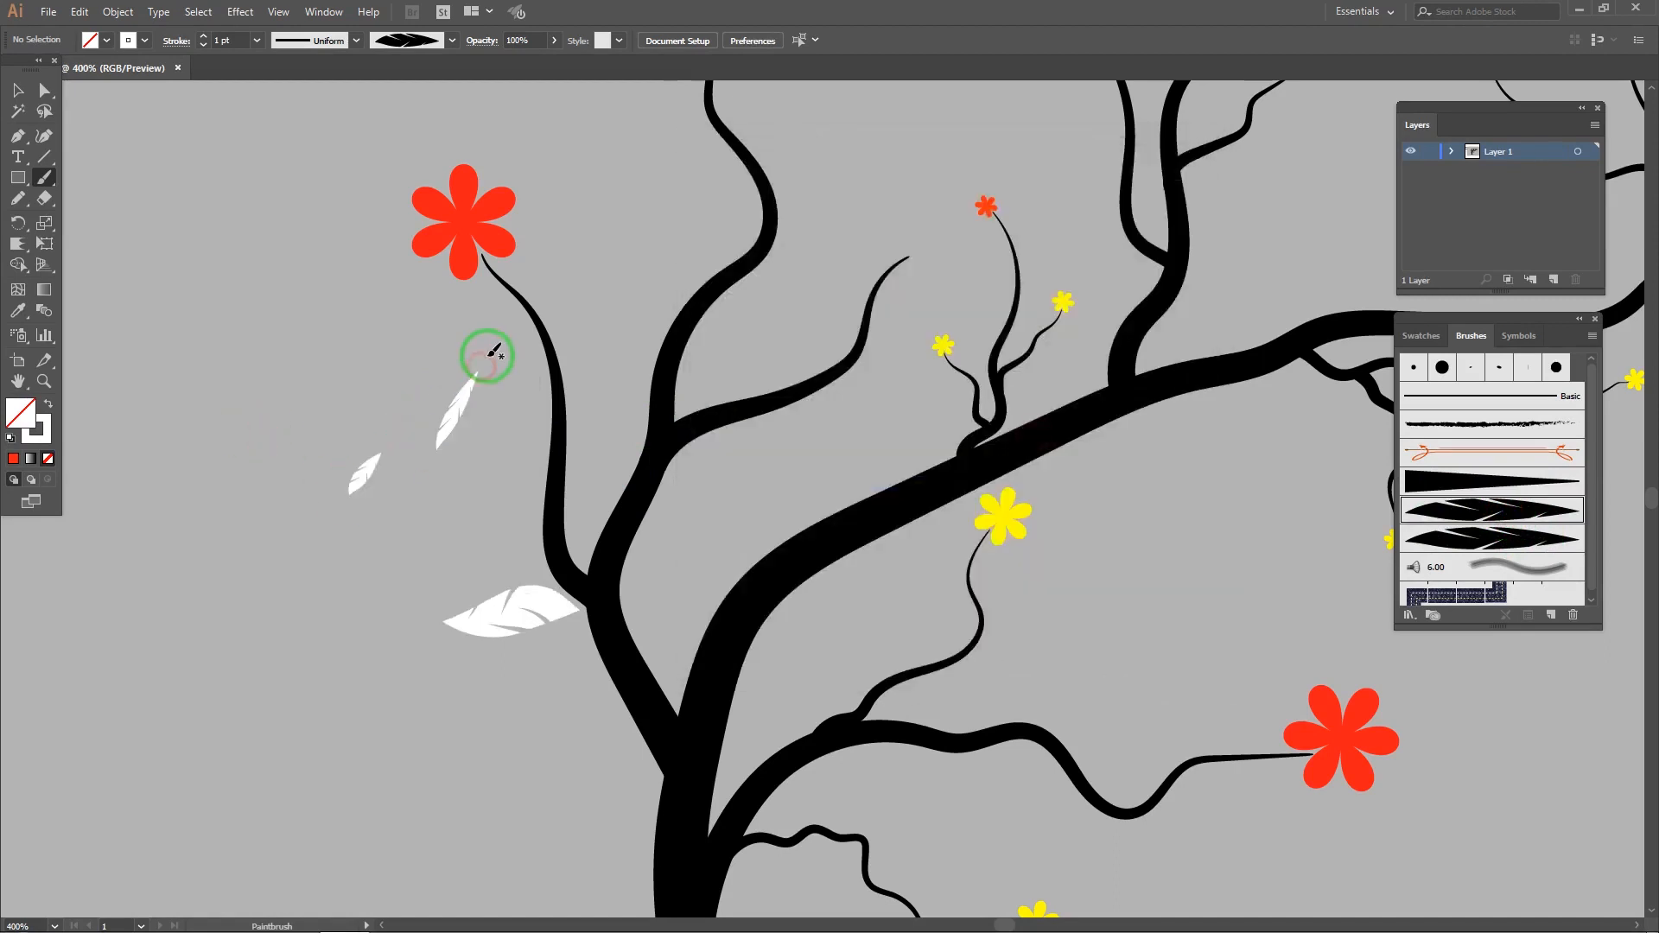
Step: Set the feather brush's fixed width to 10%, leaving existing strokes as they are
double_click(1394, 536)
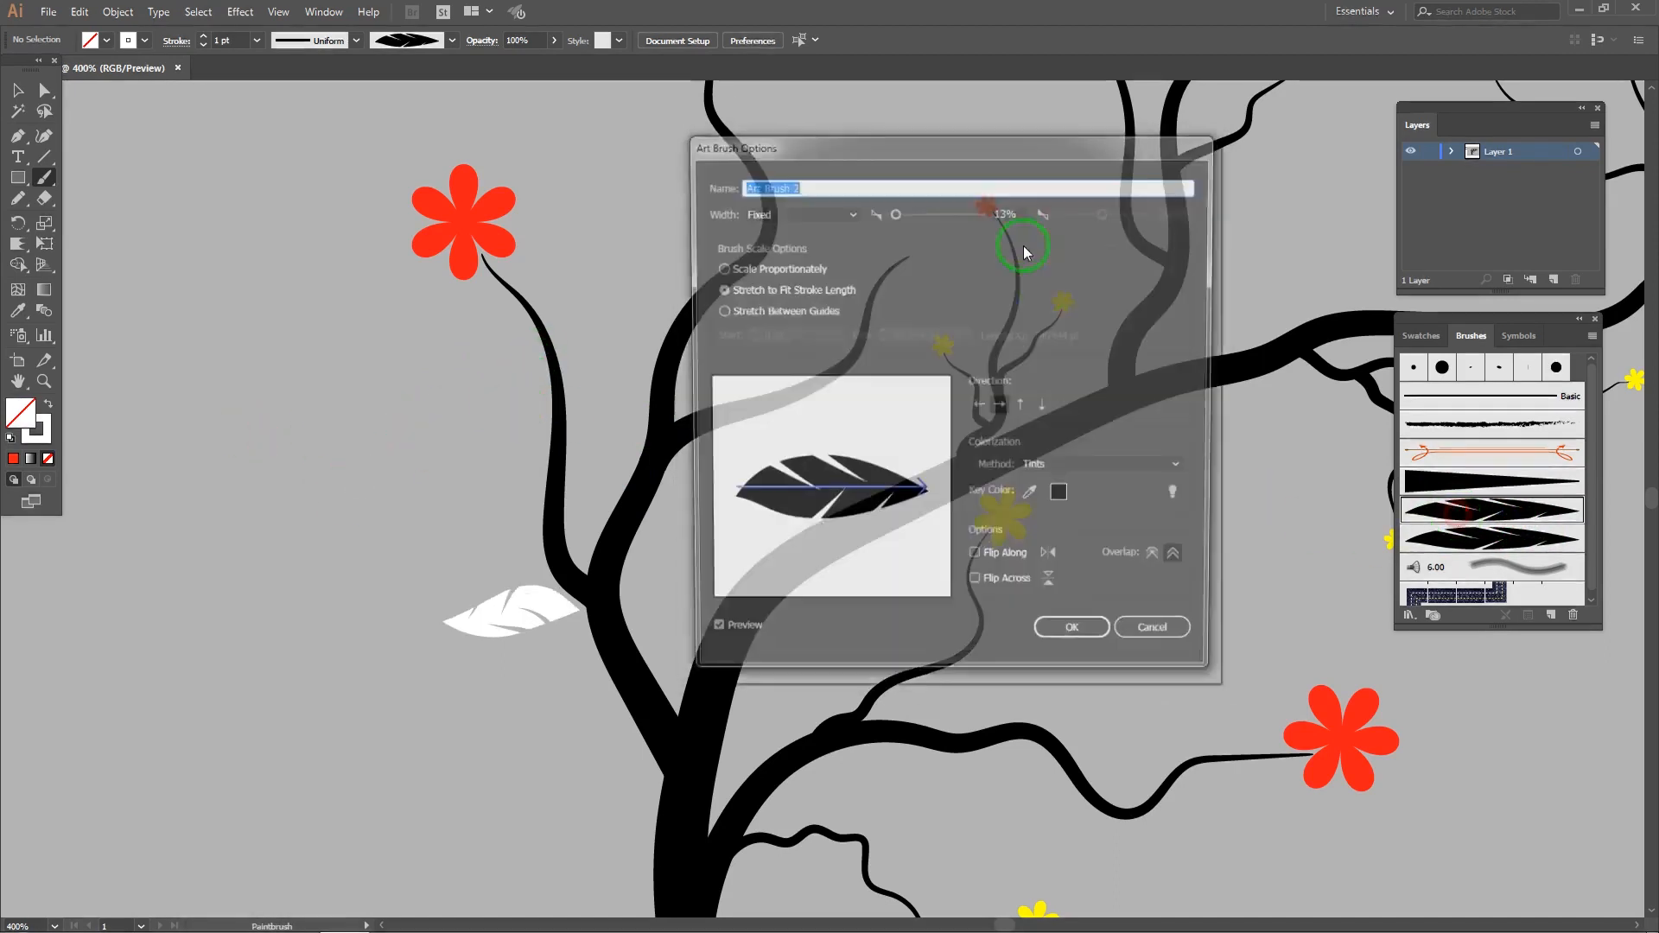
left_click(1007, 212)
type("1")
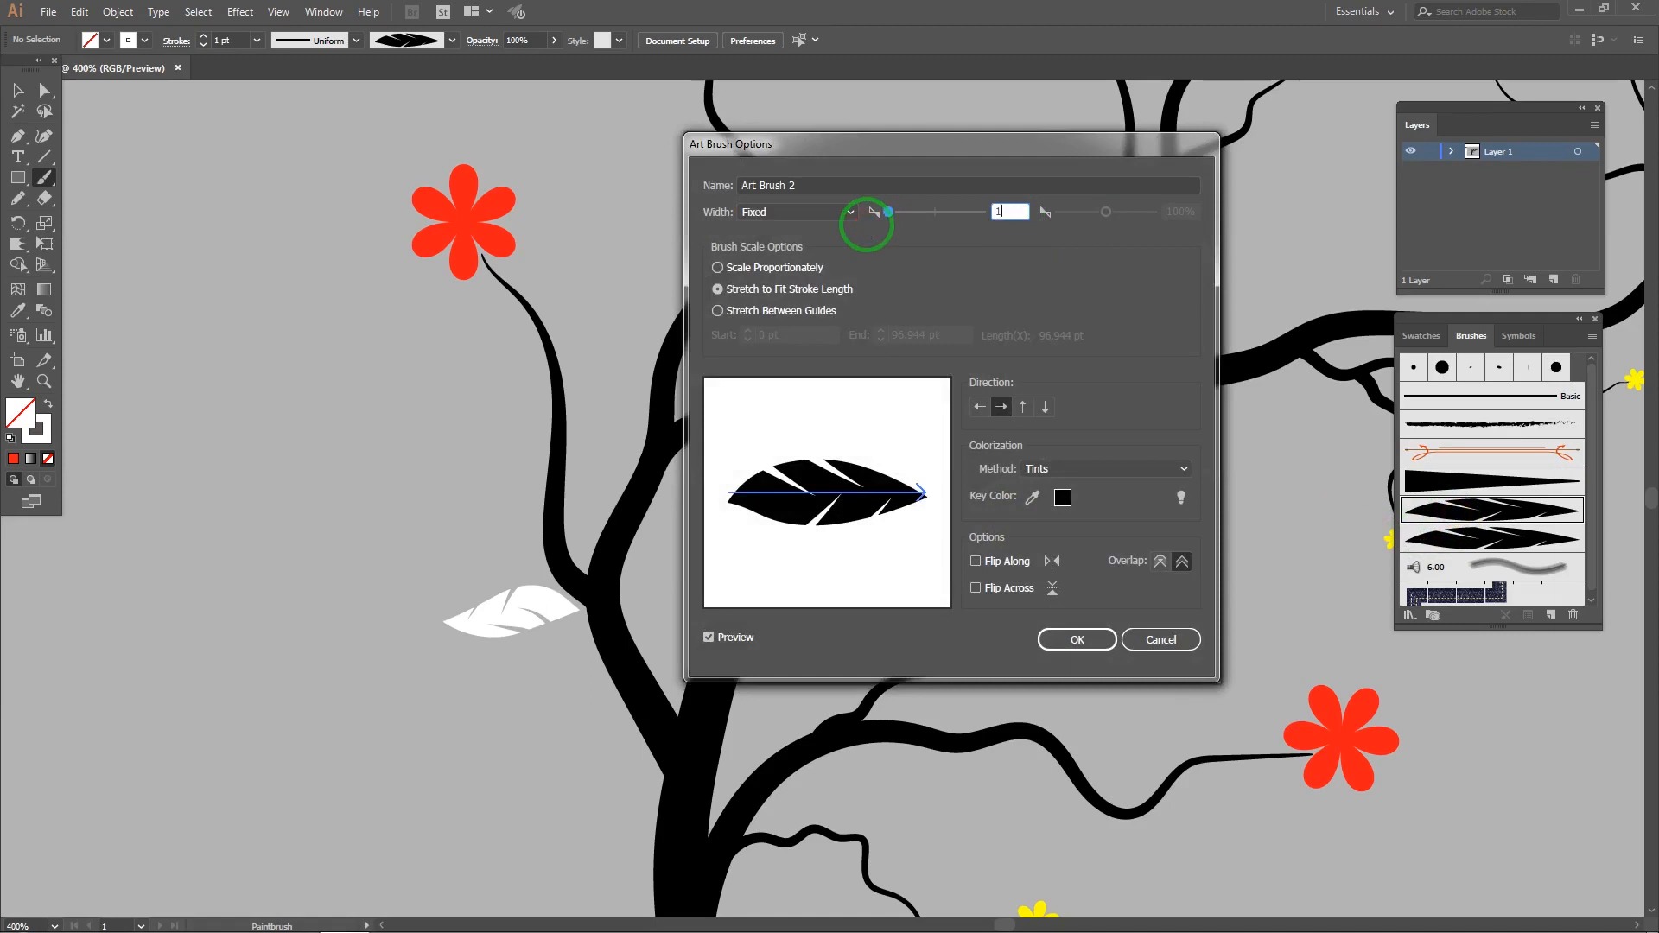
type("0")
key("Return")
left_click(1029, 439)
Step: Paint two small white leaves, one on each side of the leftmost tall branch
mouse_move(607, 380)
left_mouse_down()
mouse_move(652, 298)
mouse_move(616, 317)
left_mouse_up()
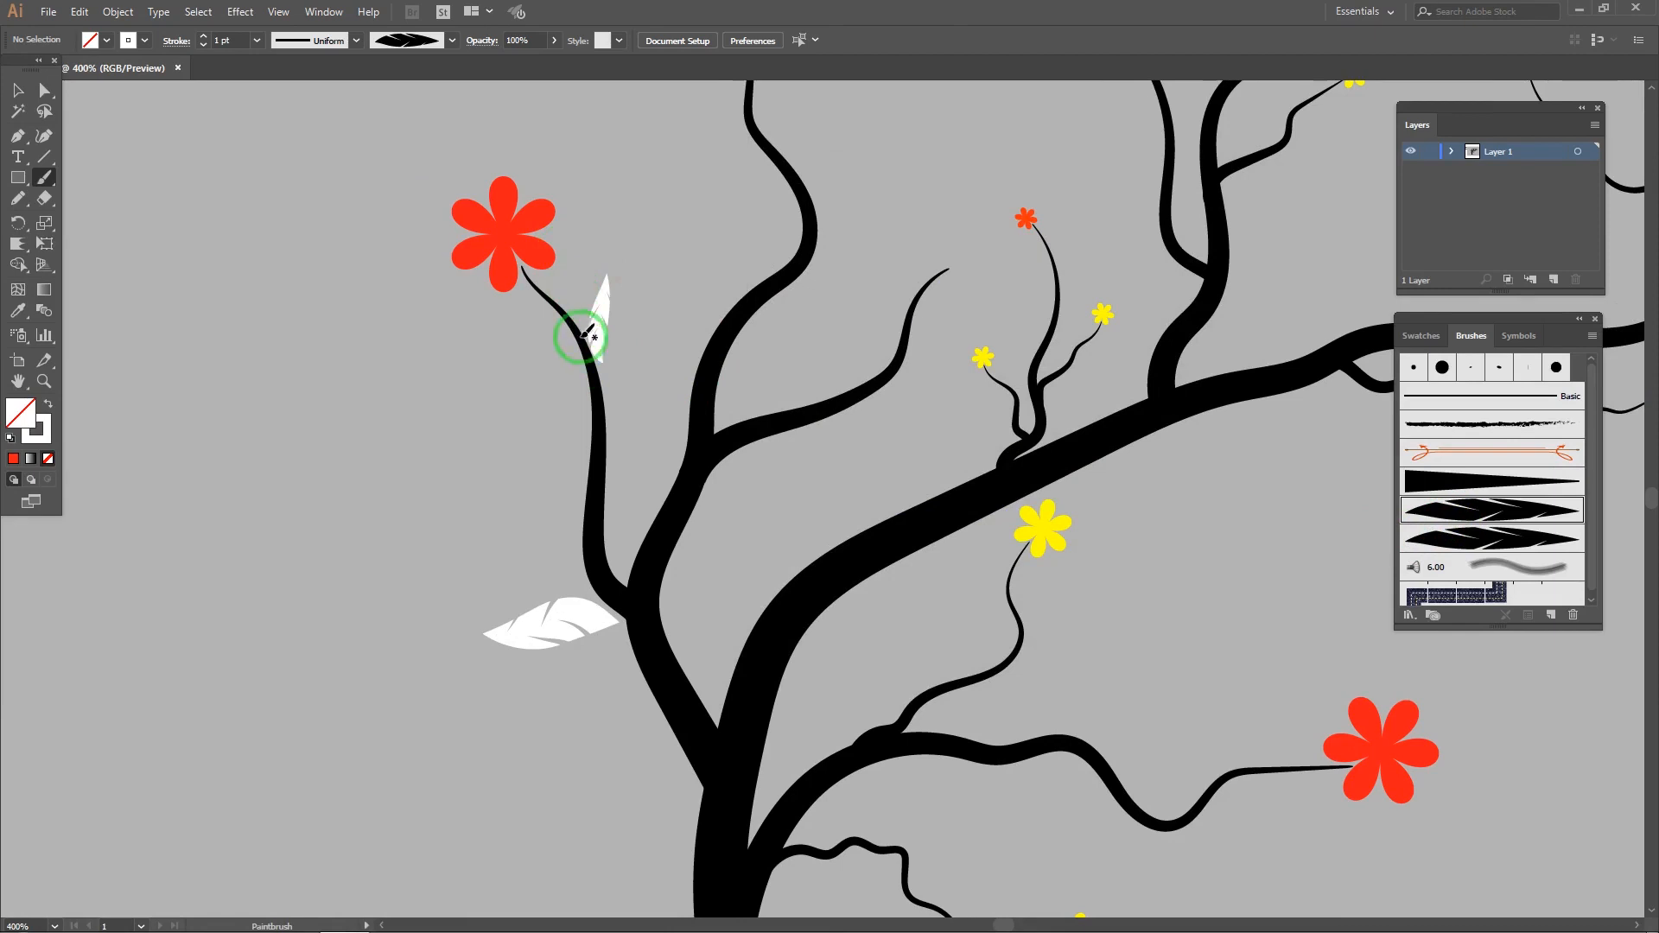
scroll(602, 346, "up", 2)
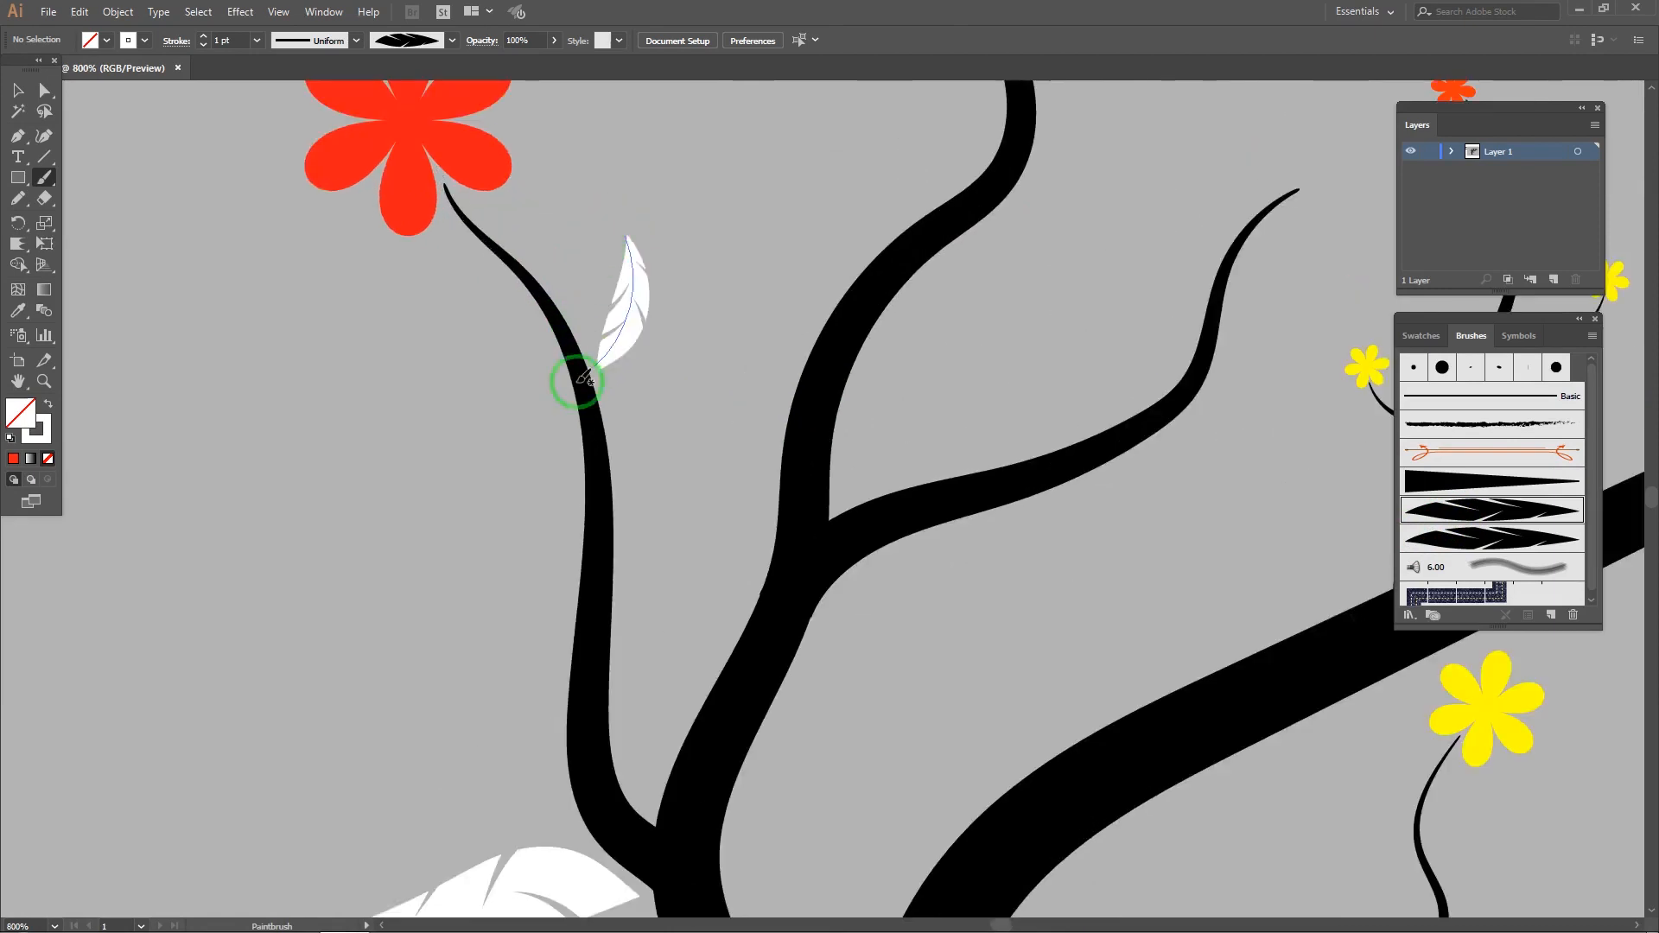
left_click_drag(508, 396, 481, 379)
scroll(444, 385, "down", 4)
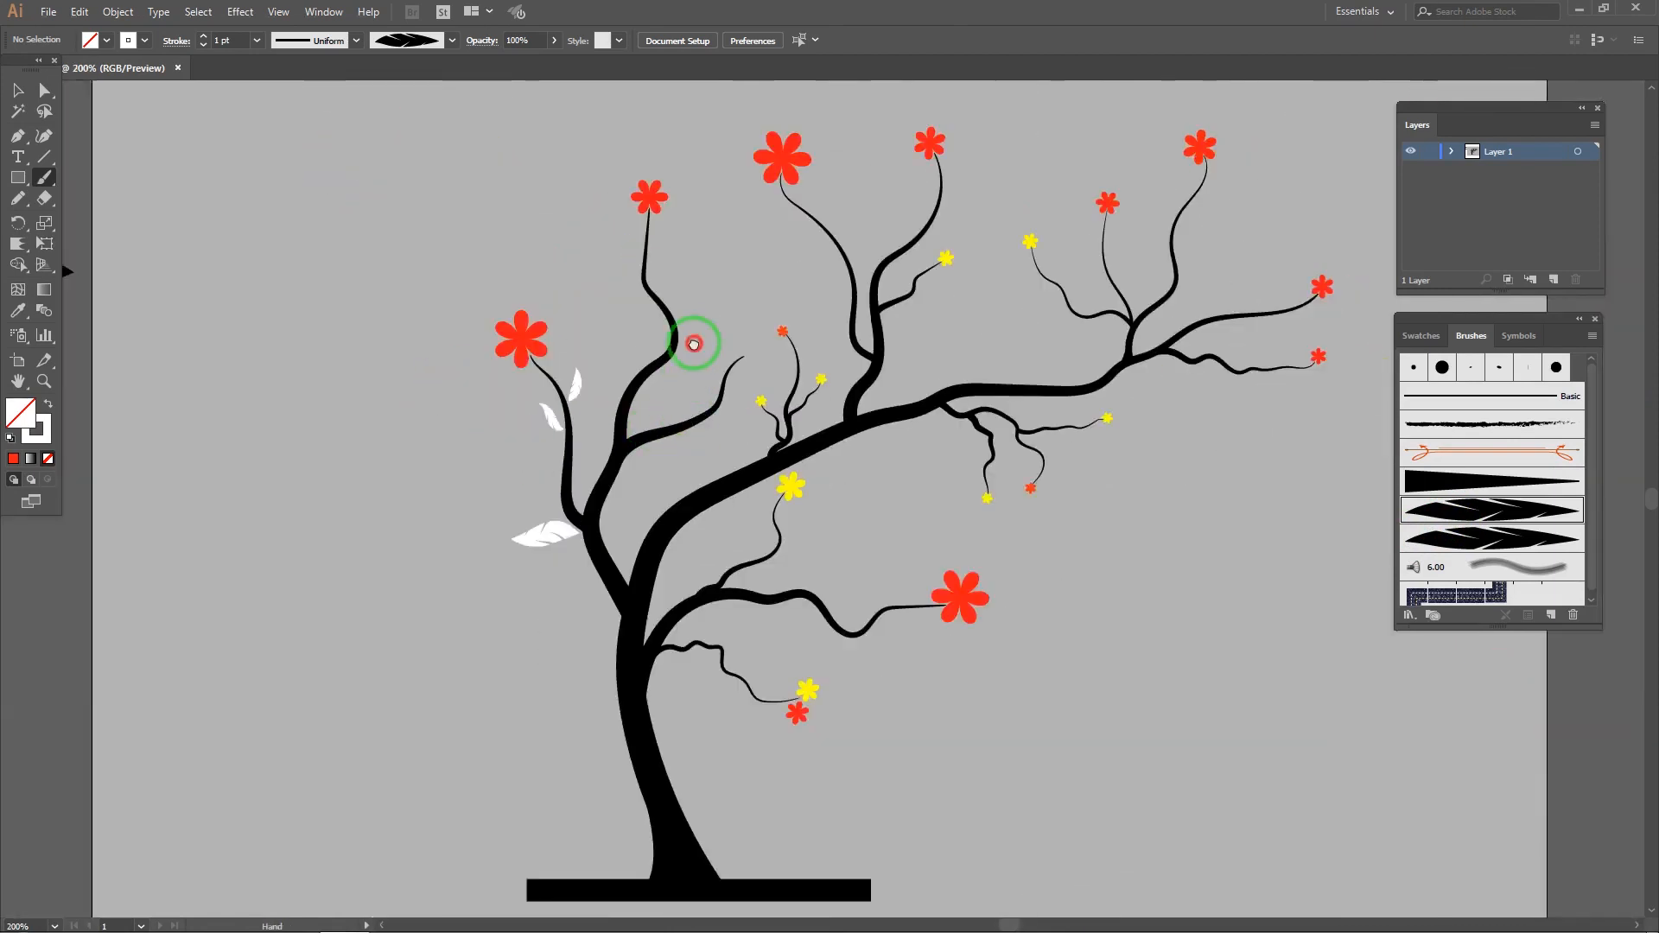
Step: Paint small white leaves along the second tall branch with the 10% feather brush
scroll(691, 344, "up", 2)
left_click(1419, 534)
key("ctrl+z")
left_click(1469, 510)
left_click_drag(585, 604, 641, 553)
left_click_drag(588, 605, 647, 551)
scroll(683, 453, "up", 1)
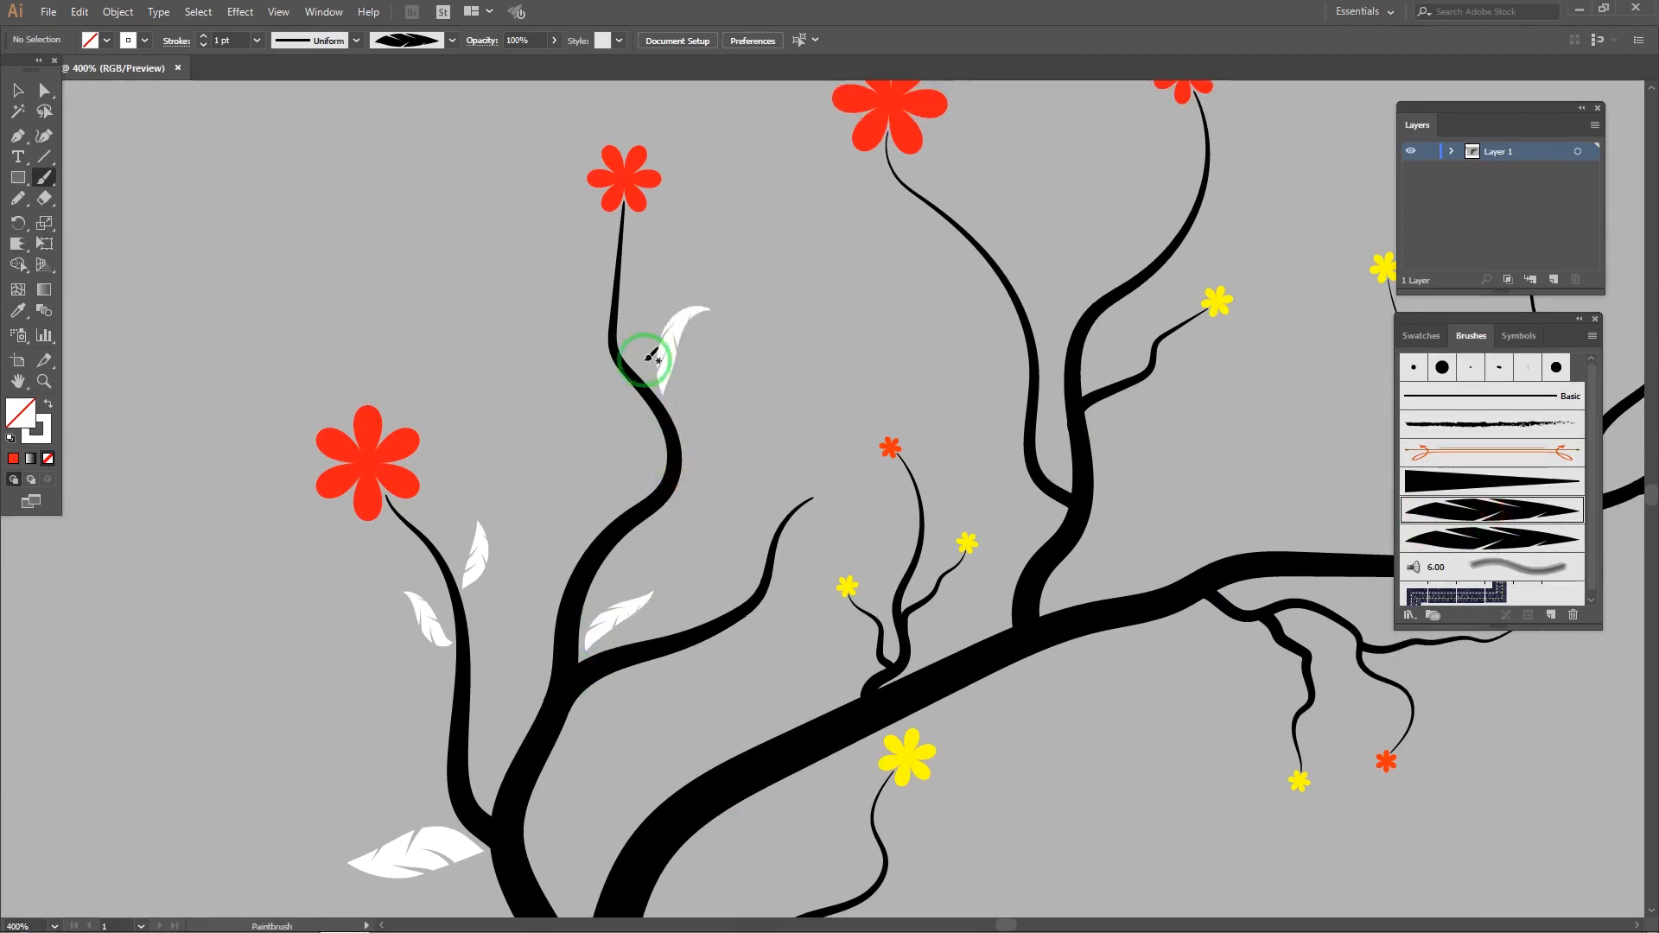
scroll(562, 426, "up", 3)
scroll(730, 424, "right", 7)
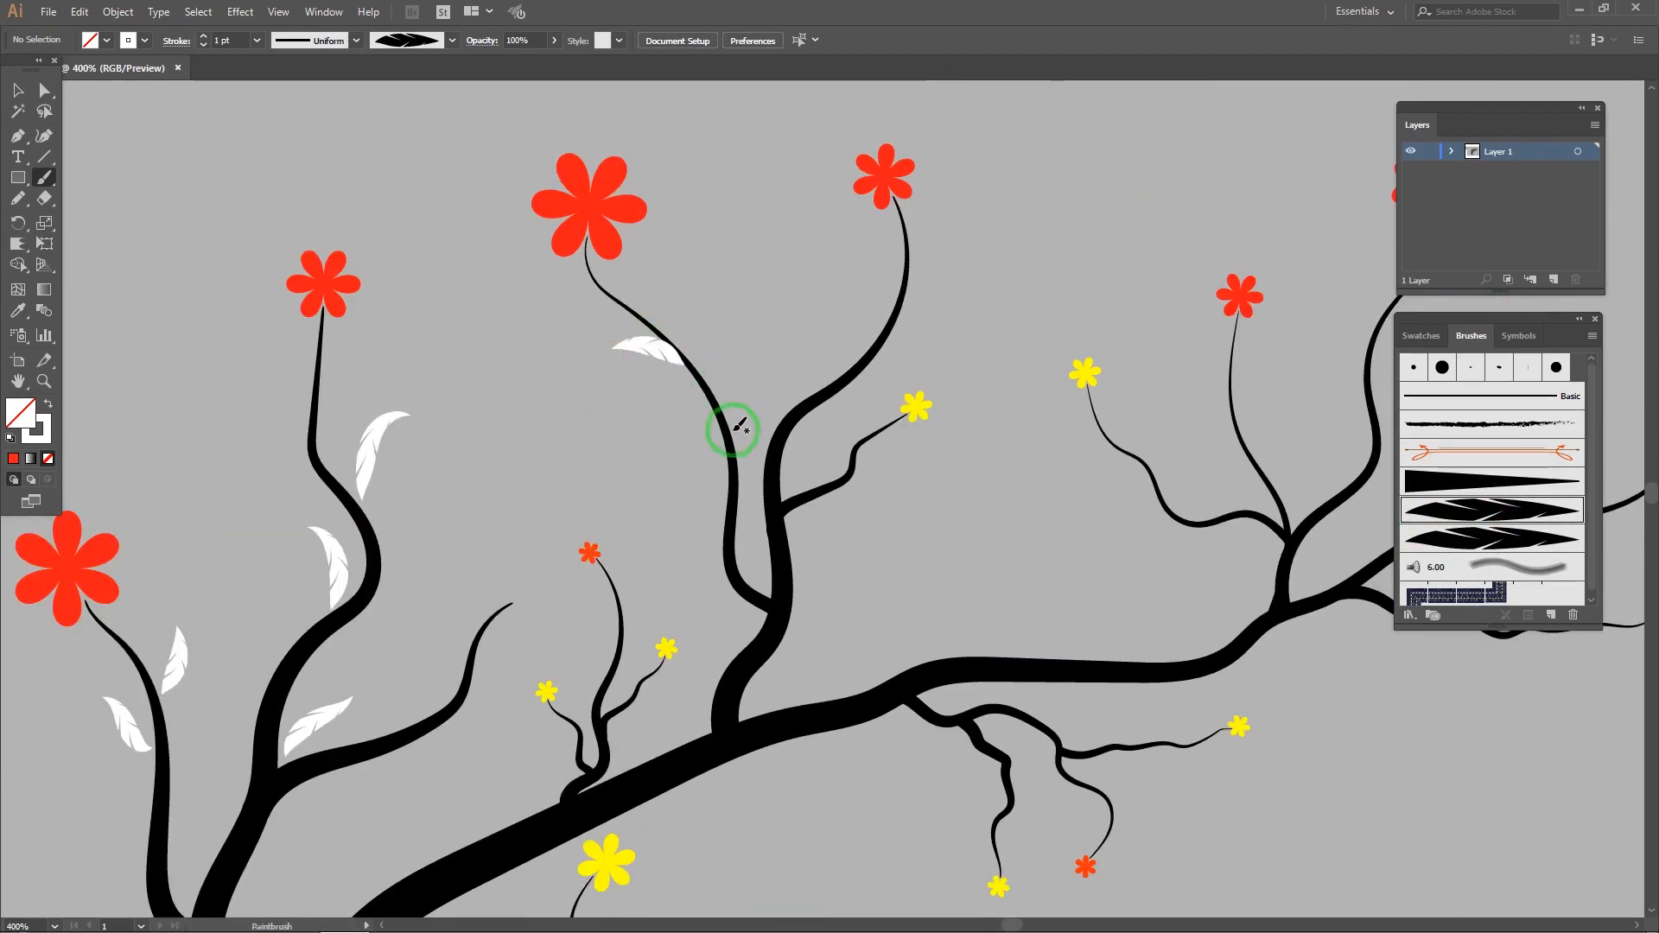
Step: Paint a white leaf on the inner side of the third tall branch and nudge its opposite leaf against the branch
left_click_drag(734, 428, 757, 377)
scroll(780, 357, "down", 2)
scroll(769, 461, "up", 4)
scroll(751, 407, "up", 4)
key("v")
left_click(745, 348)
left_click_drag(601, 235, 595, 246)
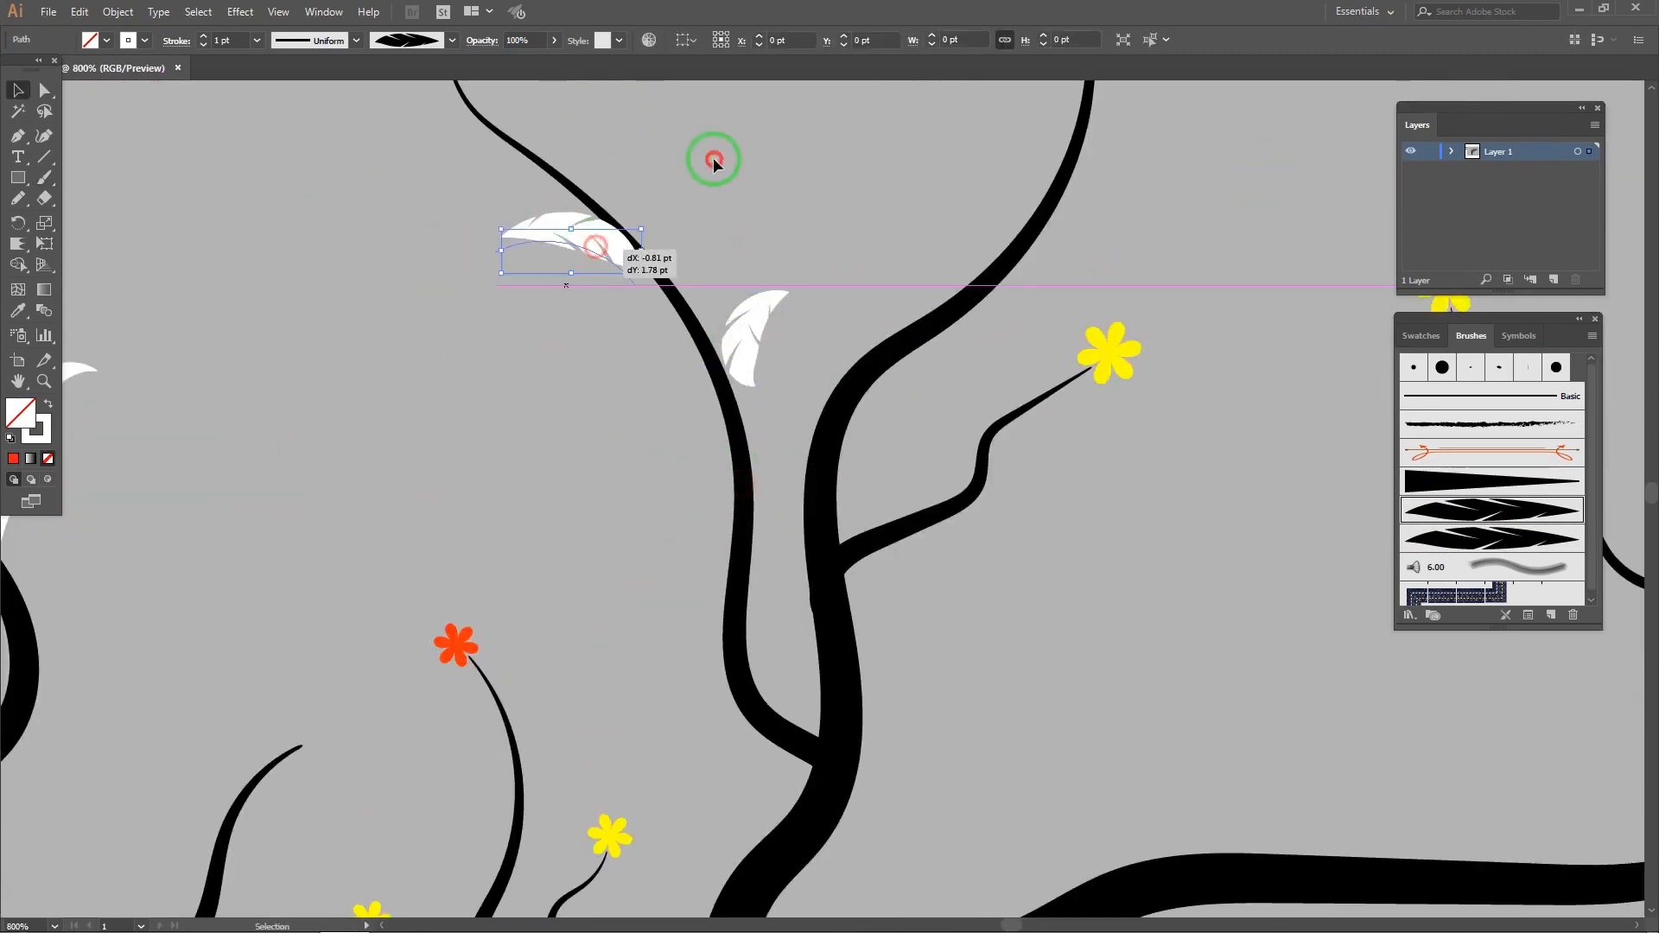
left_click(682, 181)
Step: Paint more white leaves on the lower third tall branch and along both sides of the fourth
key("b")
scroll(678, 674, "down", 4)
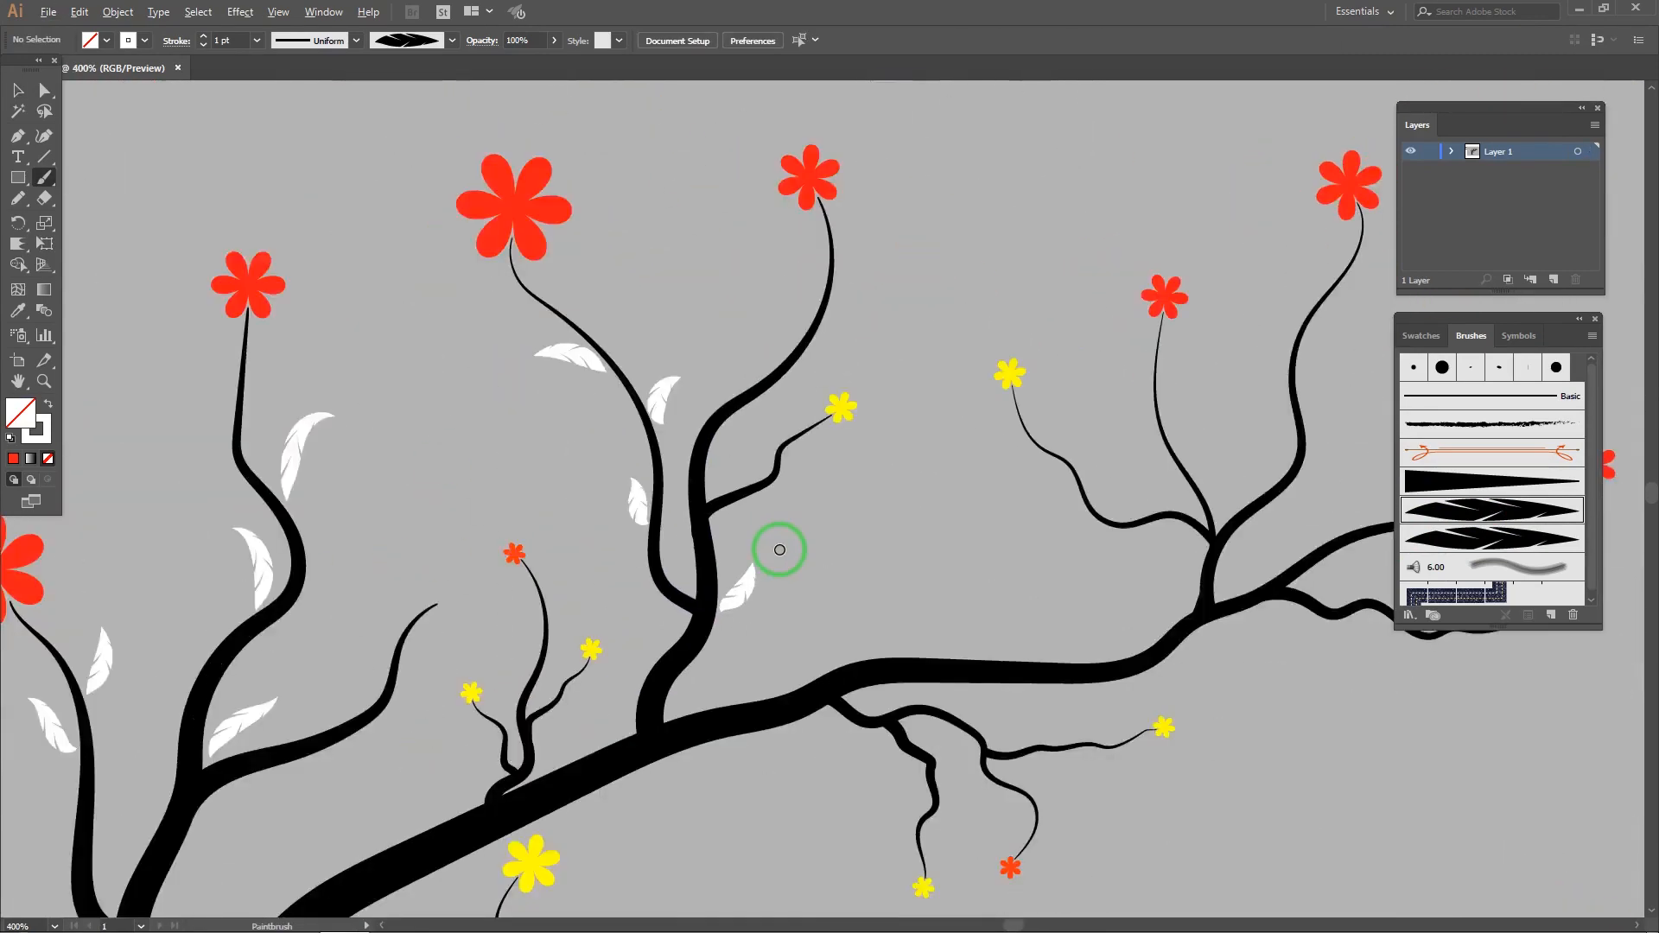
scroll(619, 656, "up", 3)
scroll(780, 391, "down", 4)
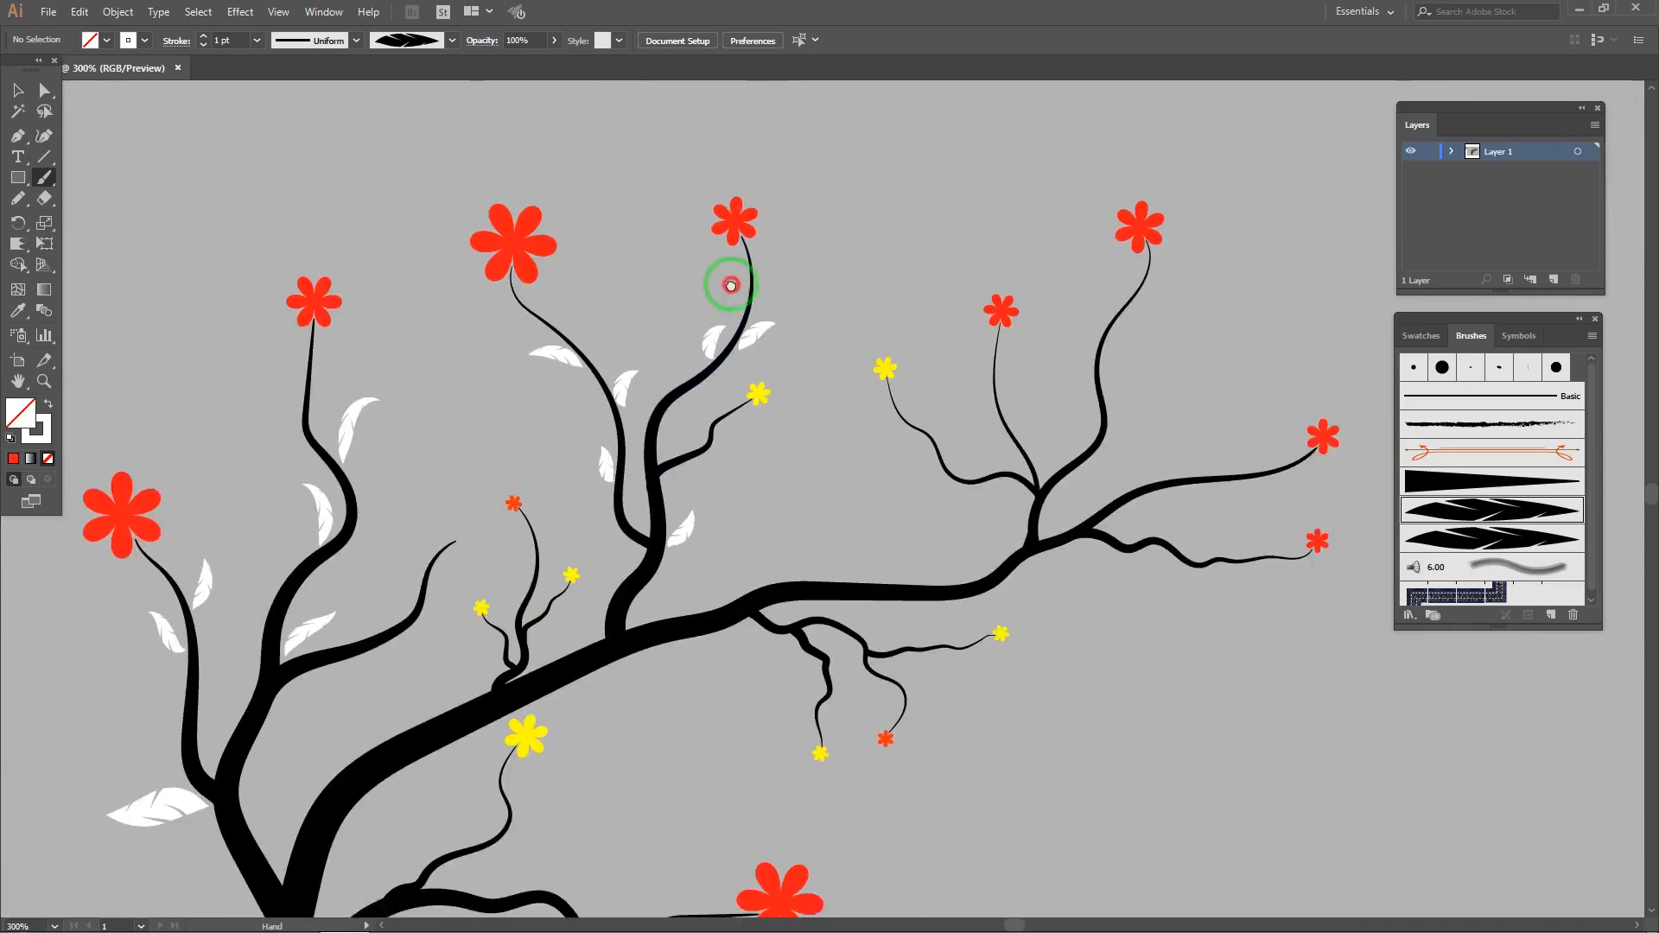
Step: Paint a pair of white leaves growing upward from the long horizontal branch
scroll(648, 470, "up", 4)
left_click_drag(644, 469, 701, 369)
scroll(581, 431, "up", 2)
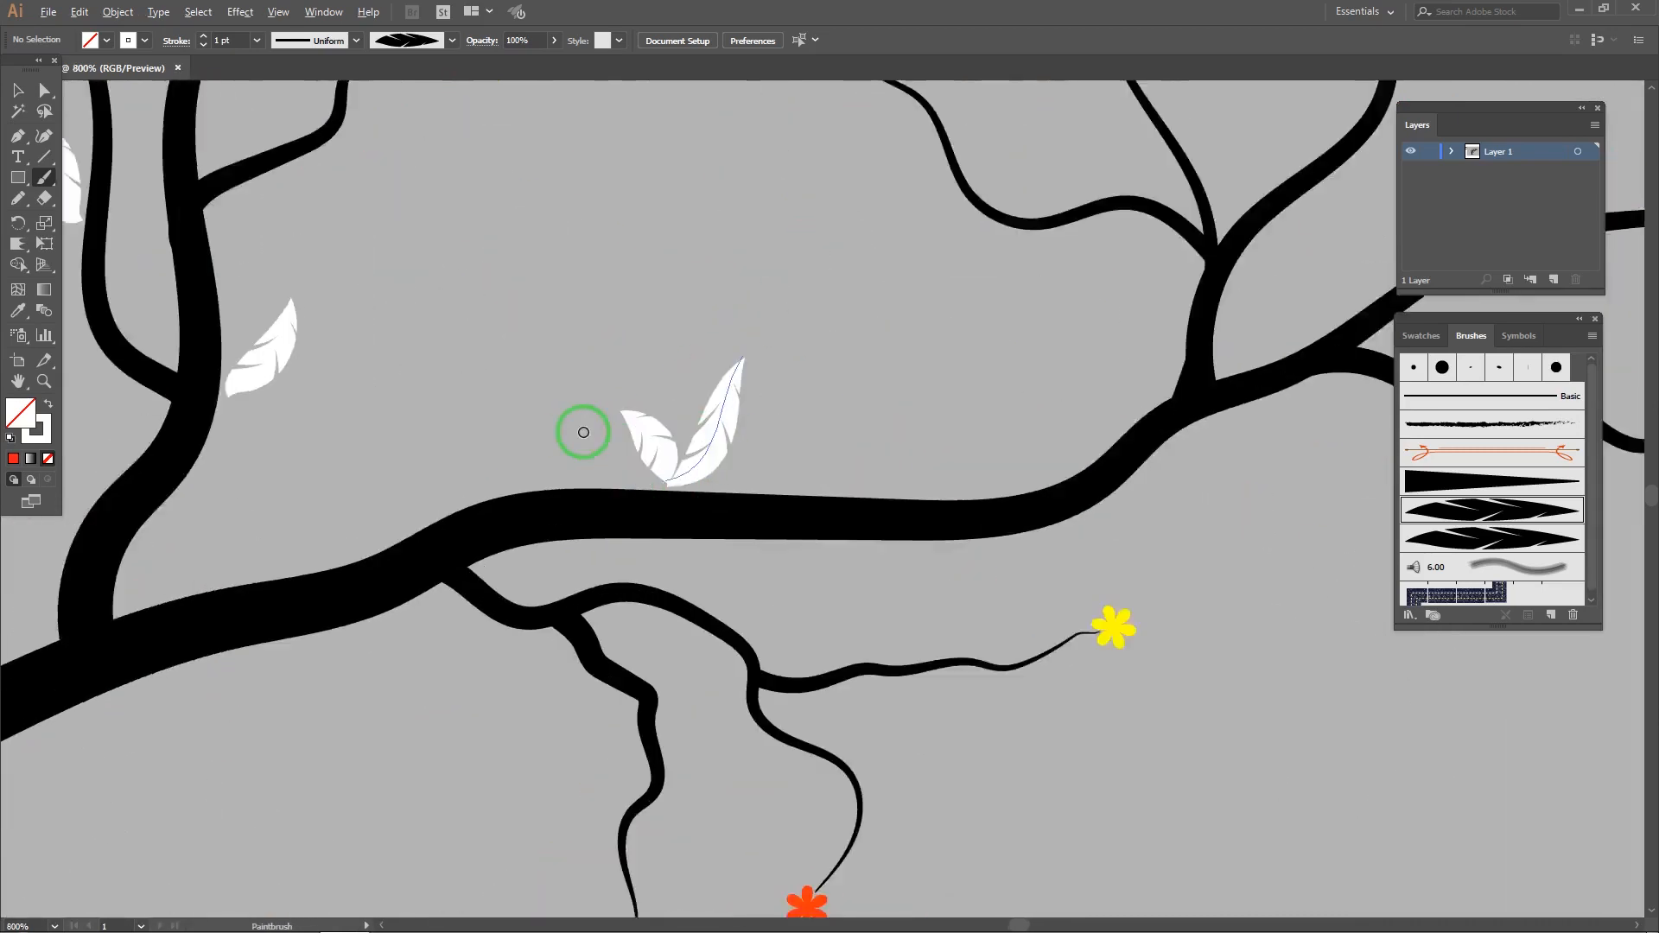
Step: Nudge the larger white leaf of the pair on the long horizontal branch against the branch
key("v")
left_click(695, 446)
scroll(707, 493, "up", 3)
left_click_drag(680, 492, 689, 496)
left_click(904, 367)
Step: Paint white leaves on the hanging twig below the horizontal branch and along the tall branch at its outer end
scroll(890, 370, "down", 7)
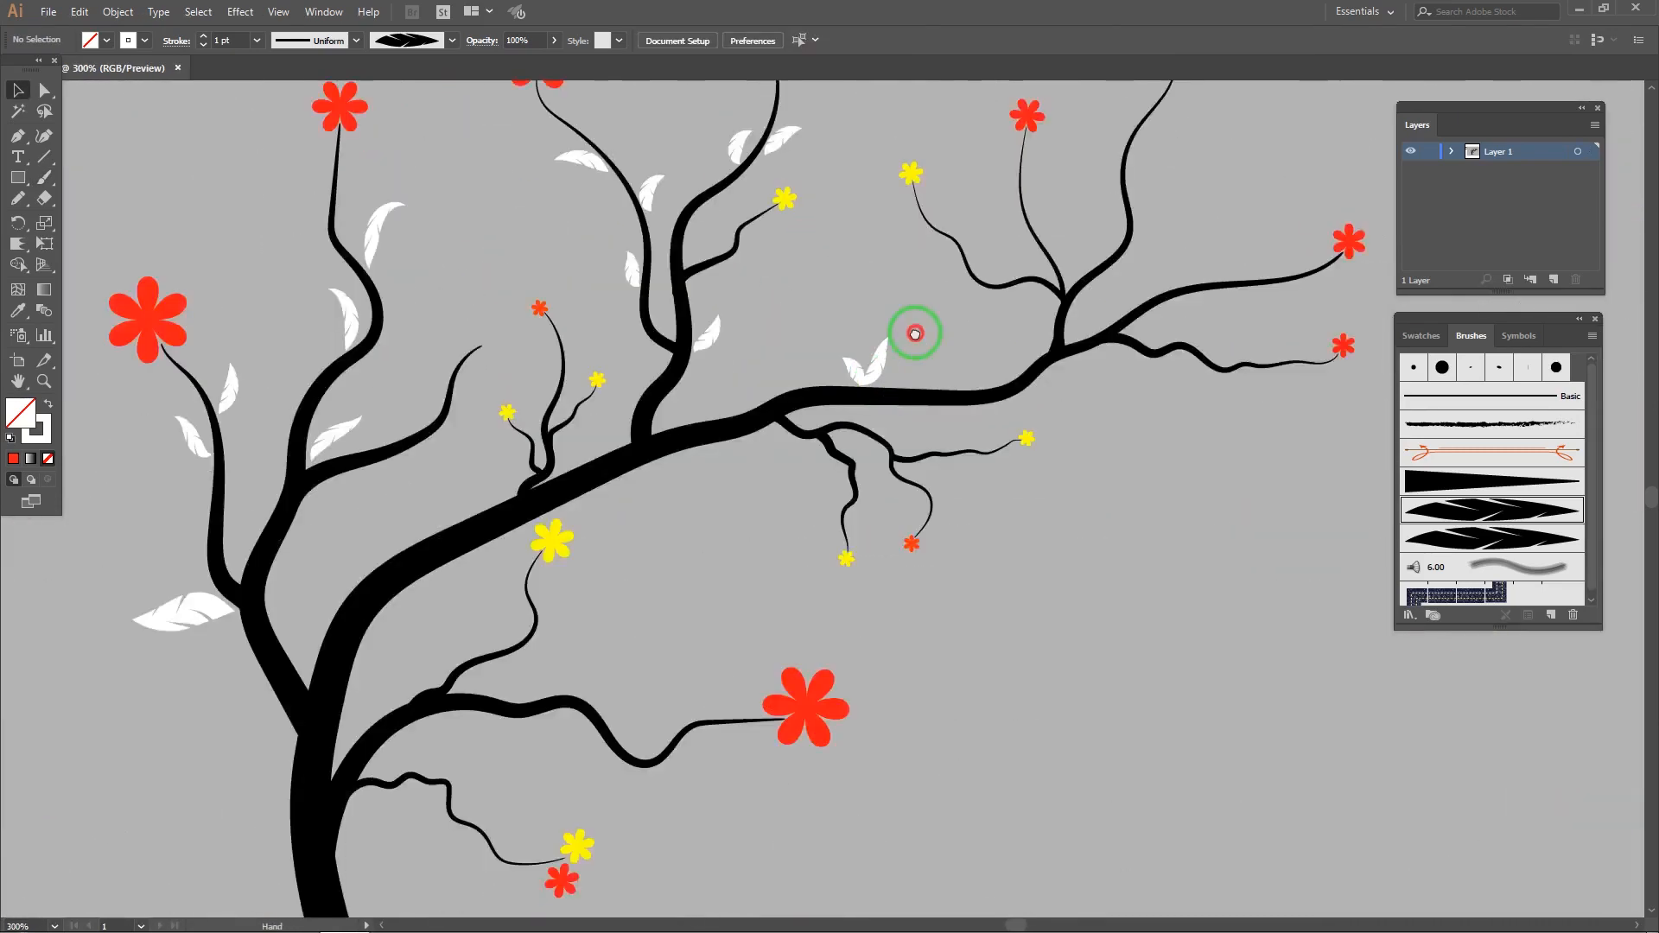
left_click_drag(930, 330, 898, 397)
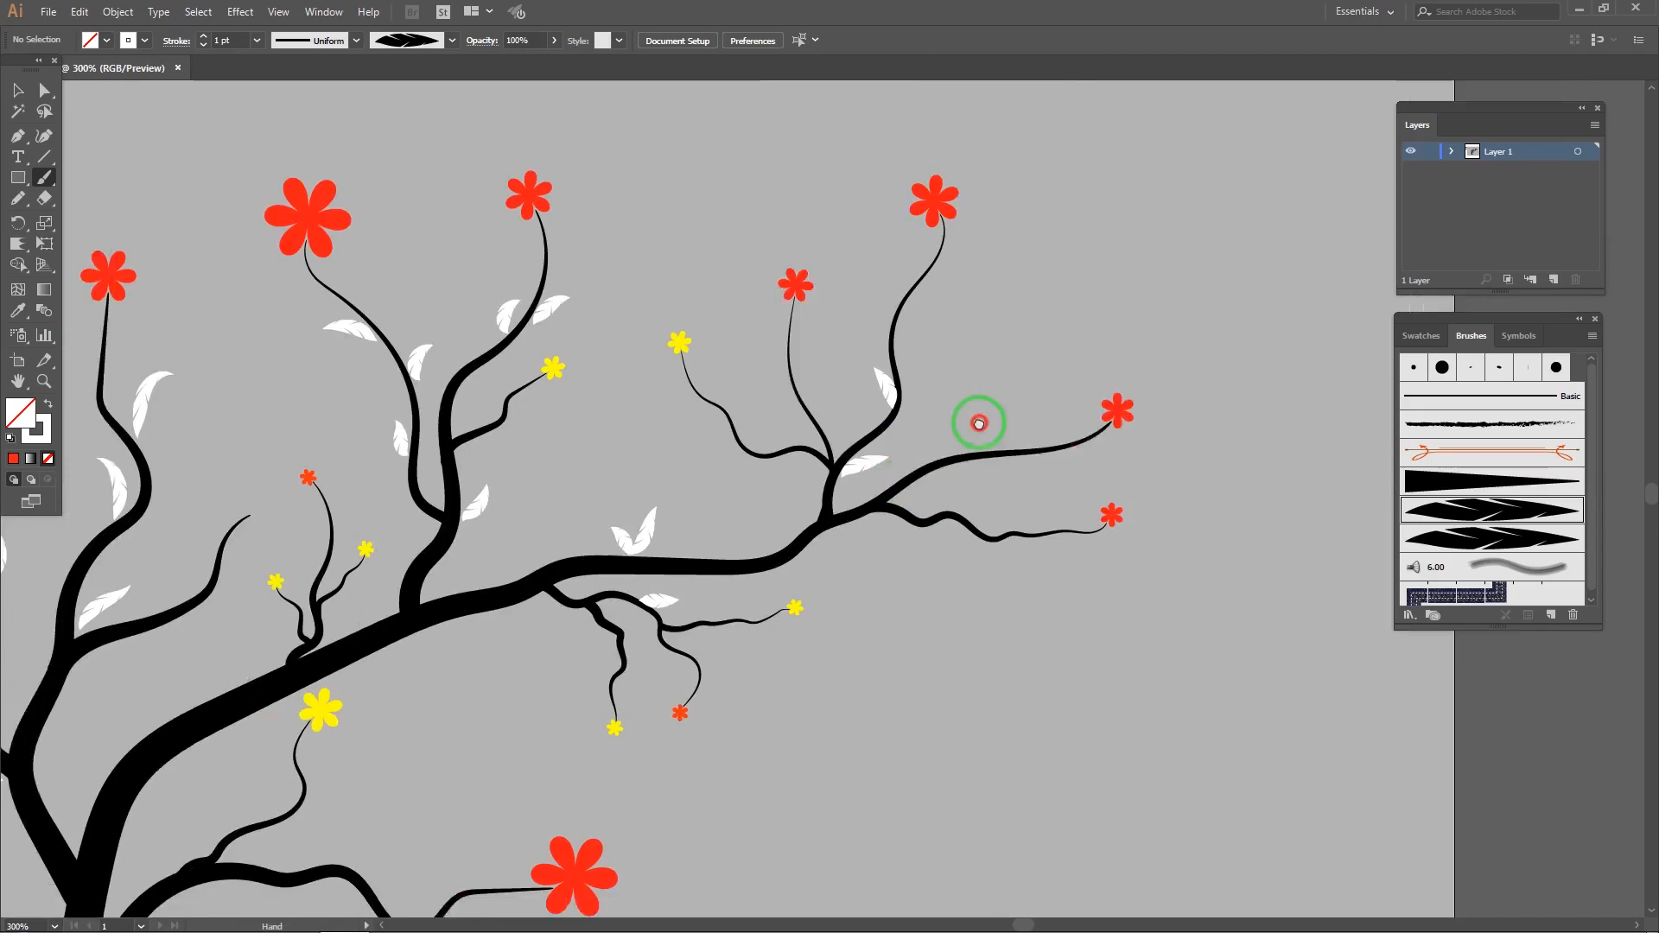
scroll(979, 425, "down", 1)
left_click_drag(572, 669, 793, 496)
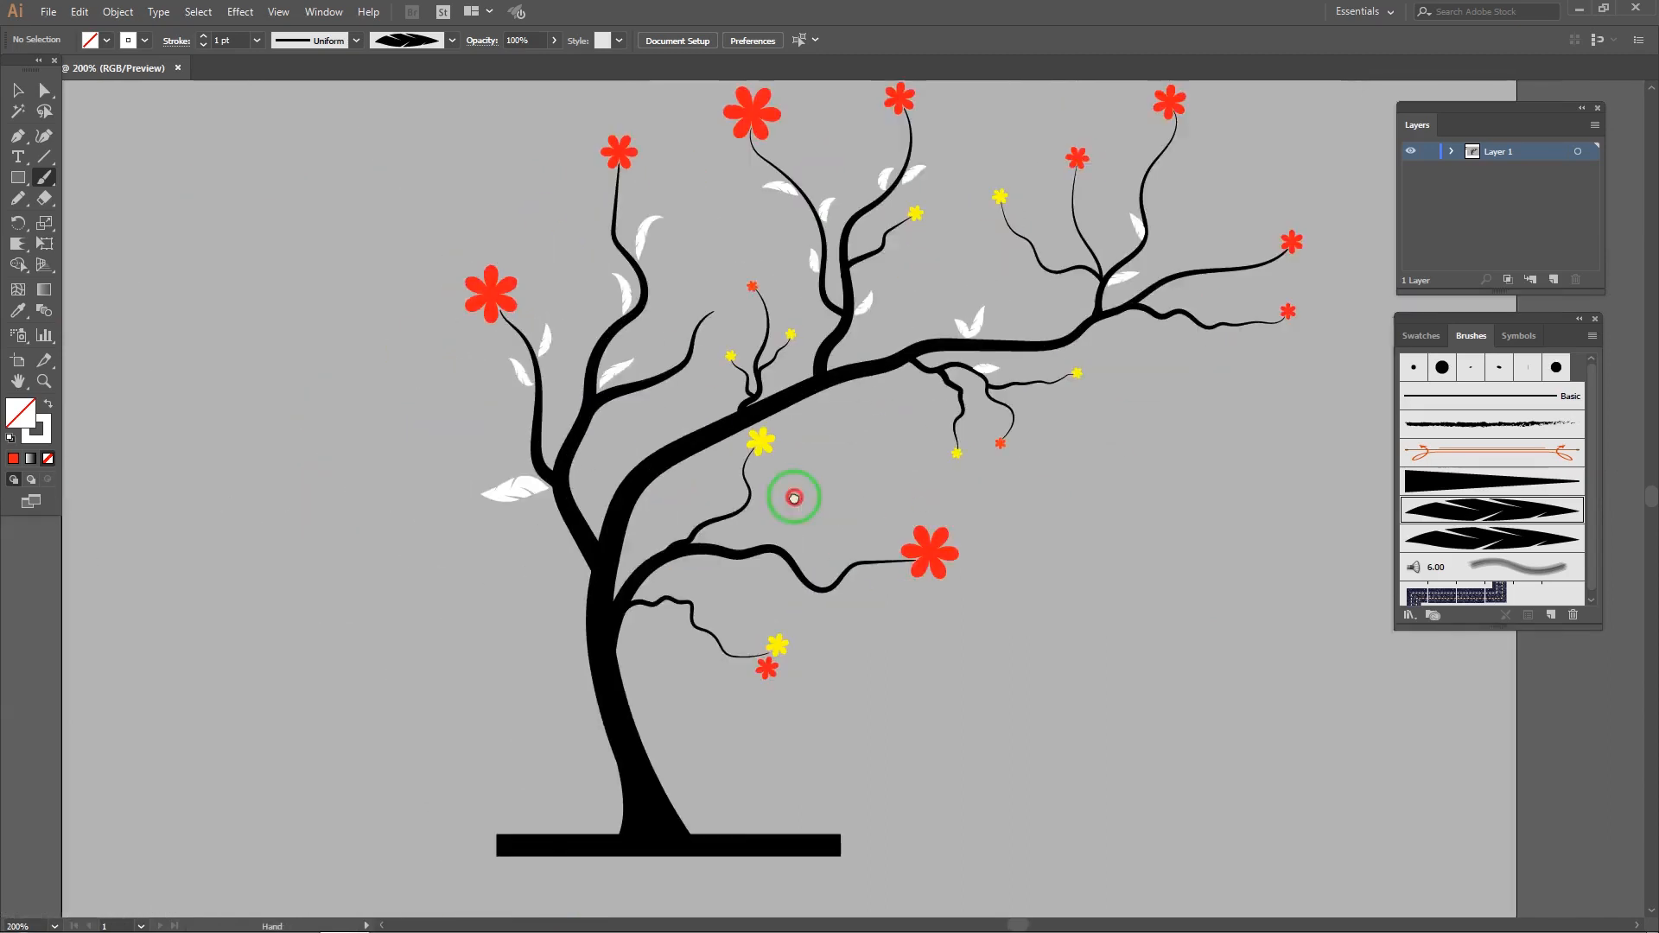
Step: Paint a white leaf above the lower branch near the trunk and another above the lowest twig
scroll(674, 525, "up", 3)
left_click_drag(631, 581, 684, 499)
scroll(706, 533, "down", 1)
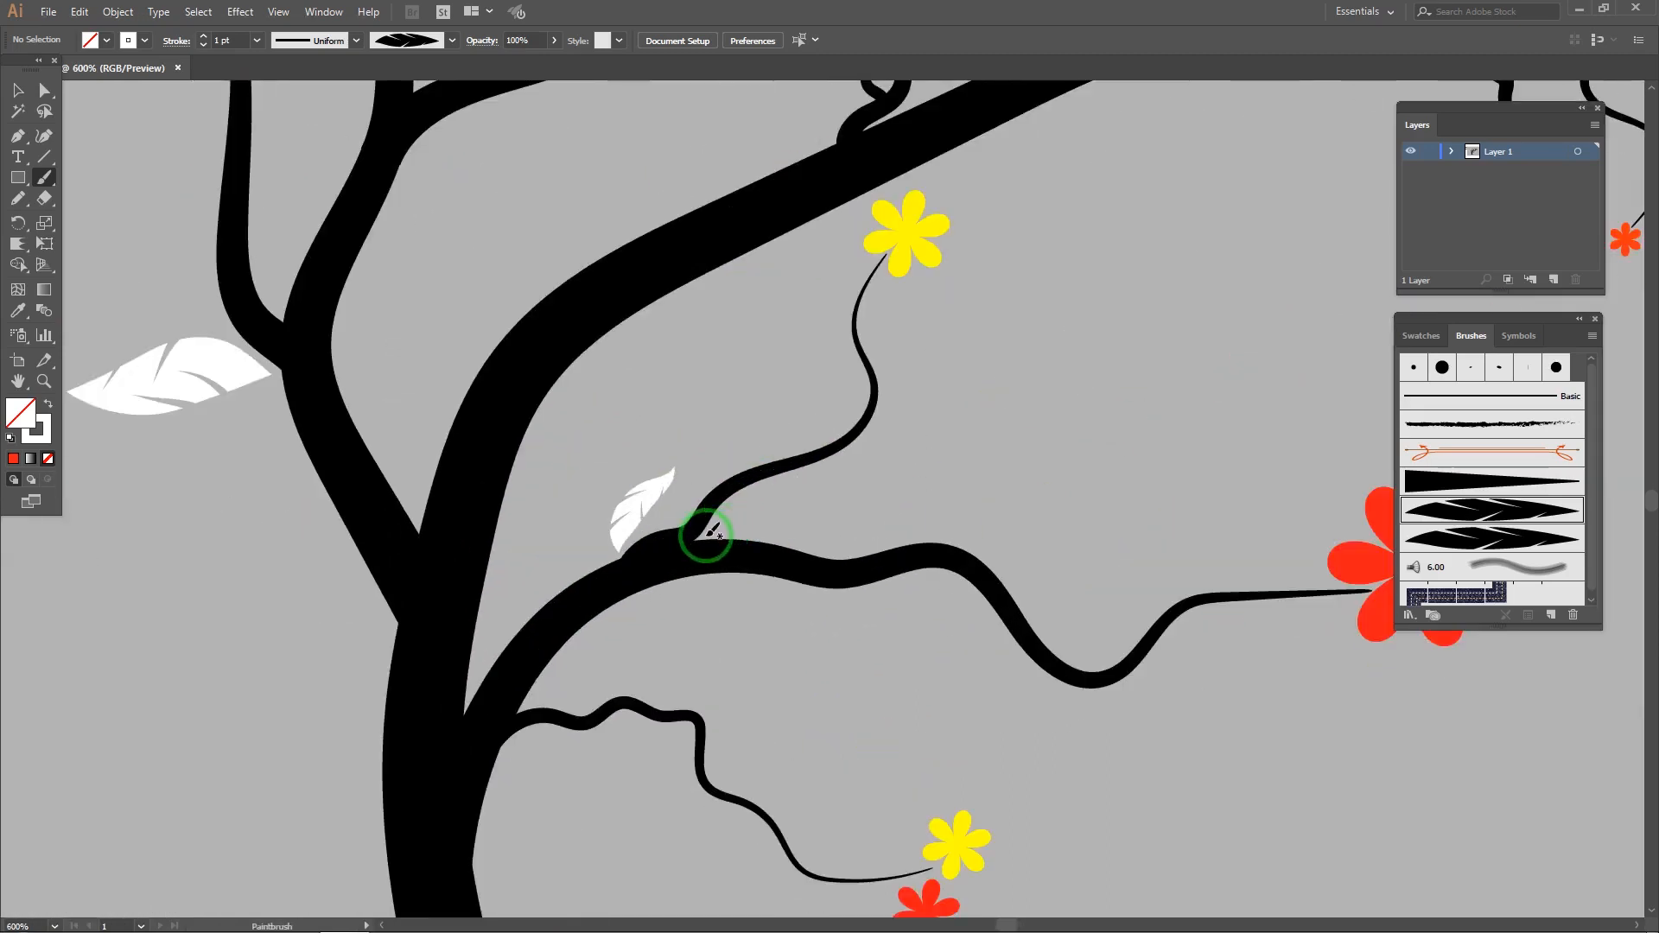
left_click_drag(537, 684, 626, 679)
Step: Paint a white leaf at the fork of the yellow-flowered twig and another beneath the lower branch
scroll(852, 433, "up", 2)
left_click_drag(852, 433, 945, 496)
scroll(945, 497, "down", 5)
left_click_drag(999, 403, 841, 545)
scroll(800, 581, "up", 5)
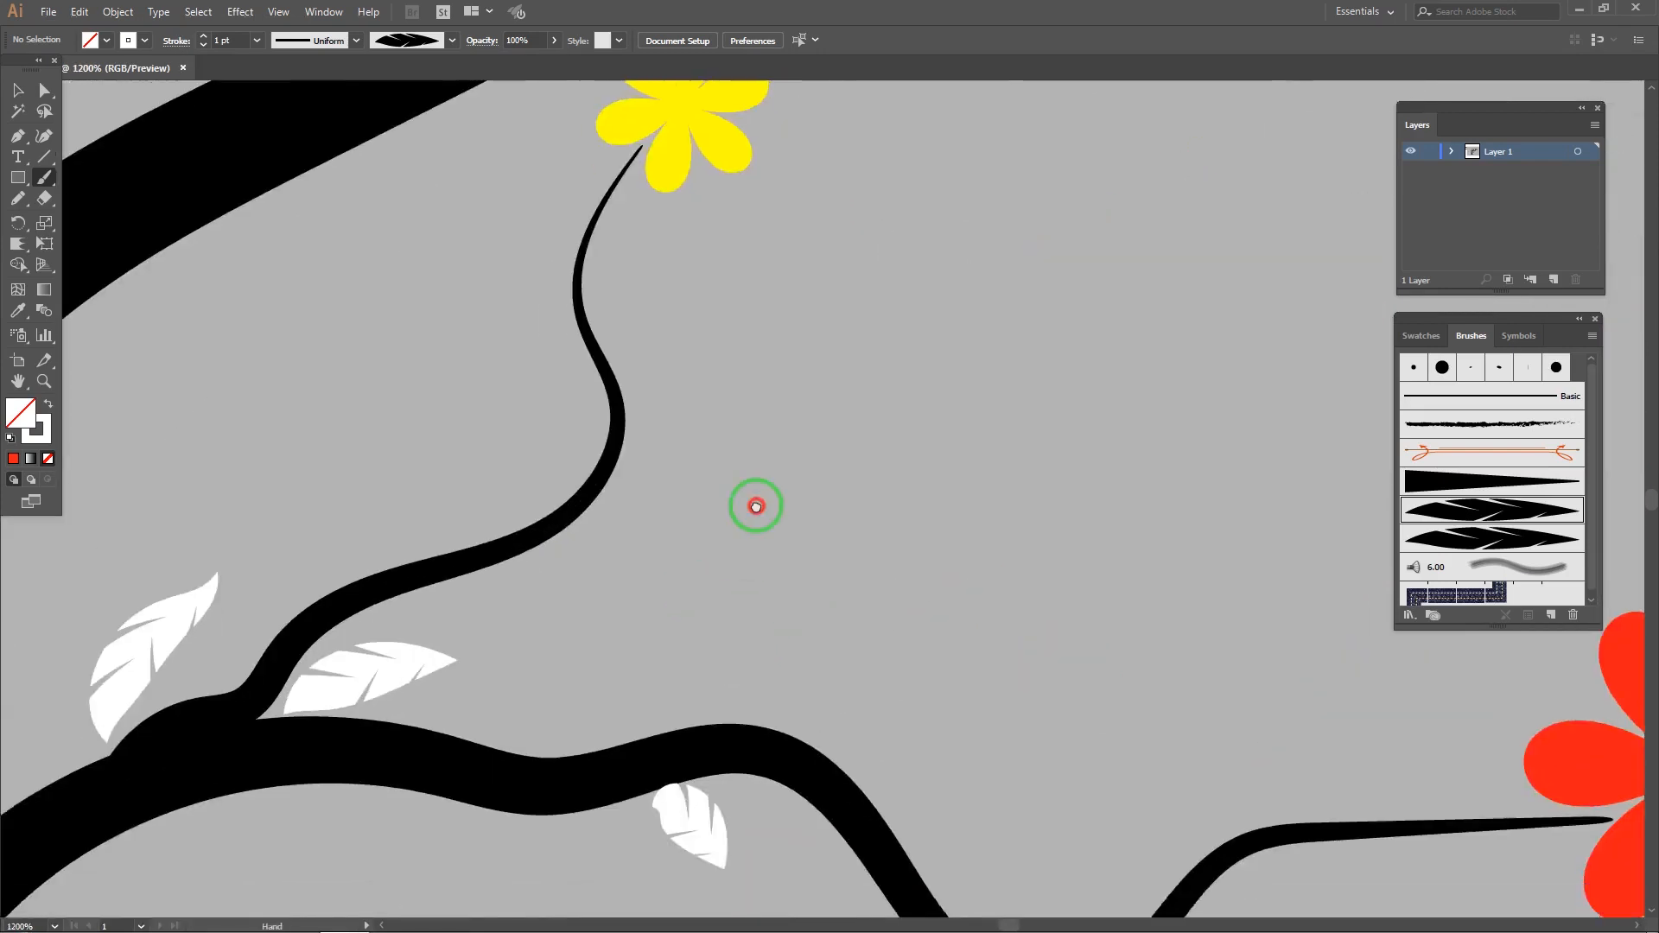
Step: Select the white leaf beneath the lower branch and adjust its position against the branch
left_click_drag(755, 504, 766, 374)
left_click_drag(836, 652, 831, 600)
scroll(695, 650, "up", 3)
key("v")
left_click(697, 649)
Step: Paint two white leaves on opposite sides of the lower branch near its large red flower
scroll(844, 510, "down", 7)
key("b")
mouse_move(888, 526)
left_mouse_down()
mouse_move(830, 476)
mouse_move(870, 494)
left_mouse_up()
scroll(833, 478, "up", 1)
left_click_drag(802, 480, 811, 521)
scroll(793, 671, "up", 1)
mouse_move(855, 825)
left_mouse_down()
mouse_move(793, 671)
mouse_move(807, 618)
left_mouse_up()
mouse_move(877, 635)
left_mouse_down()
mouse_move(838, 563)
mouse_move(888, 603)
left_mouse_up()
Step: Paint white leaves on the lowest twig, beneath the main branch and under its outermost fork
scroll(911, 582, "down", 1)
scroll(445, 716, "up", 2)
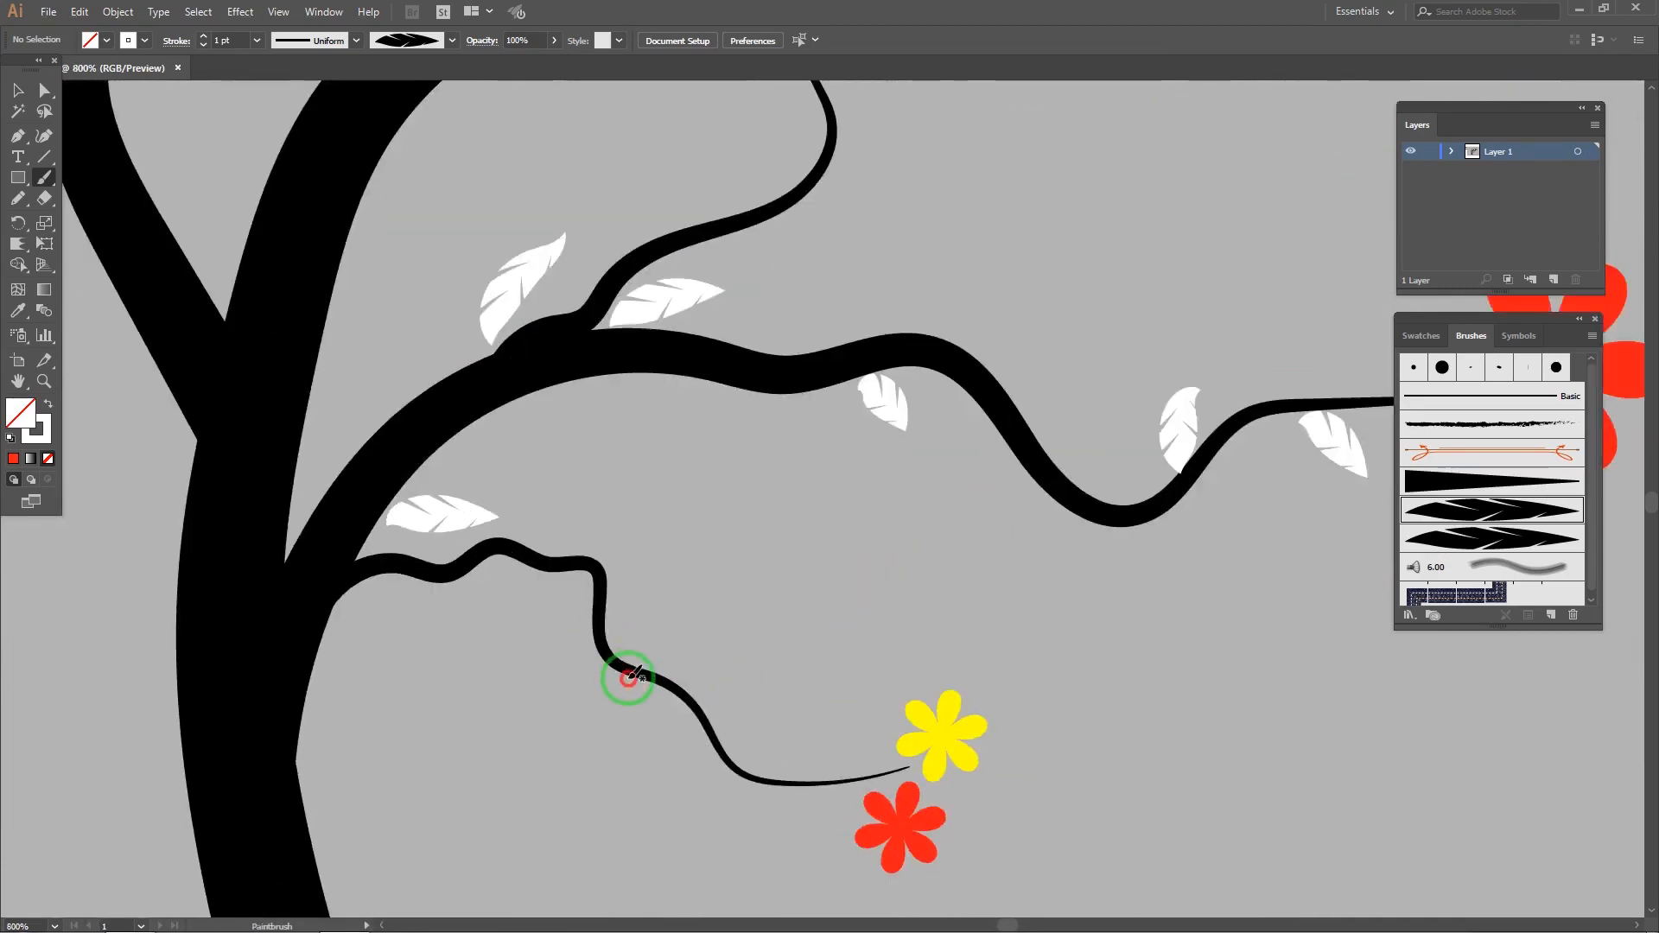
scroll(993, 463, "down", 5)
scroll(923, 509, "up", 4)
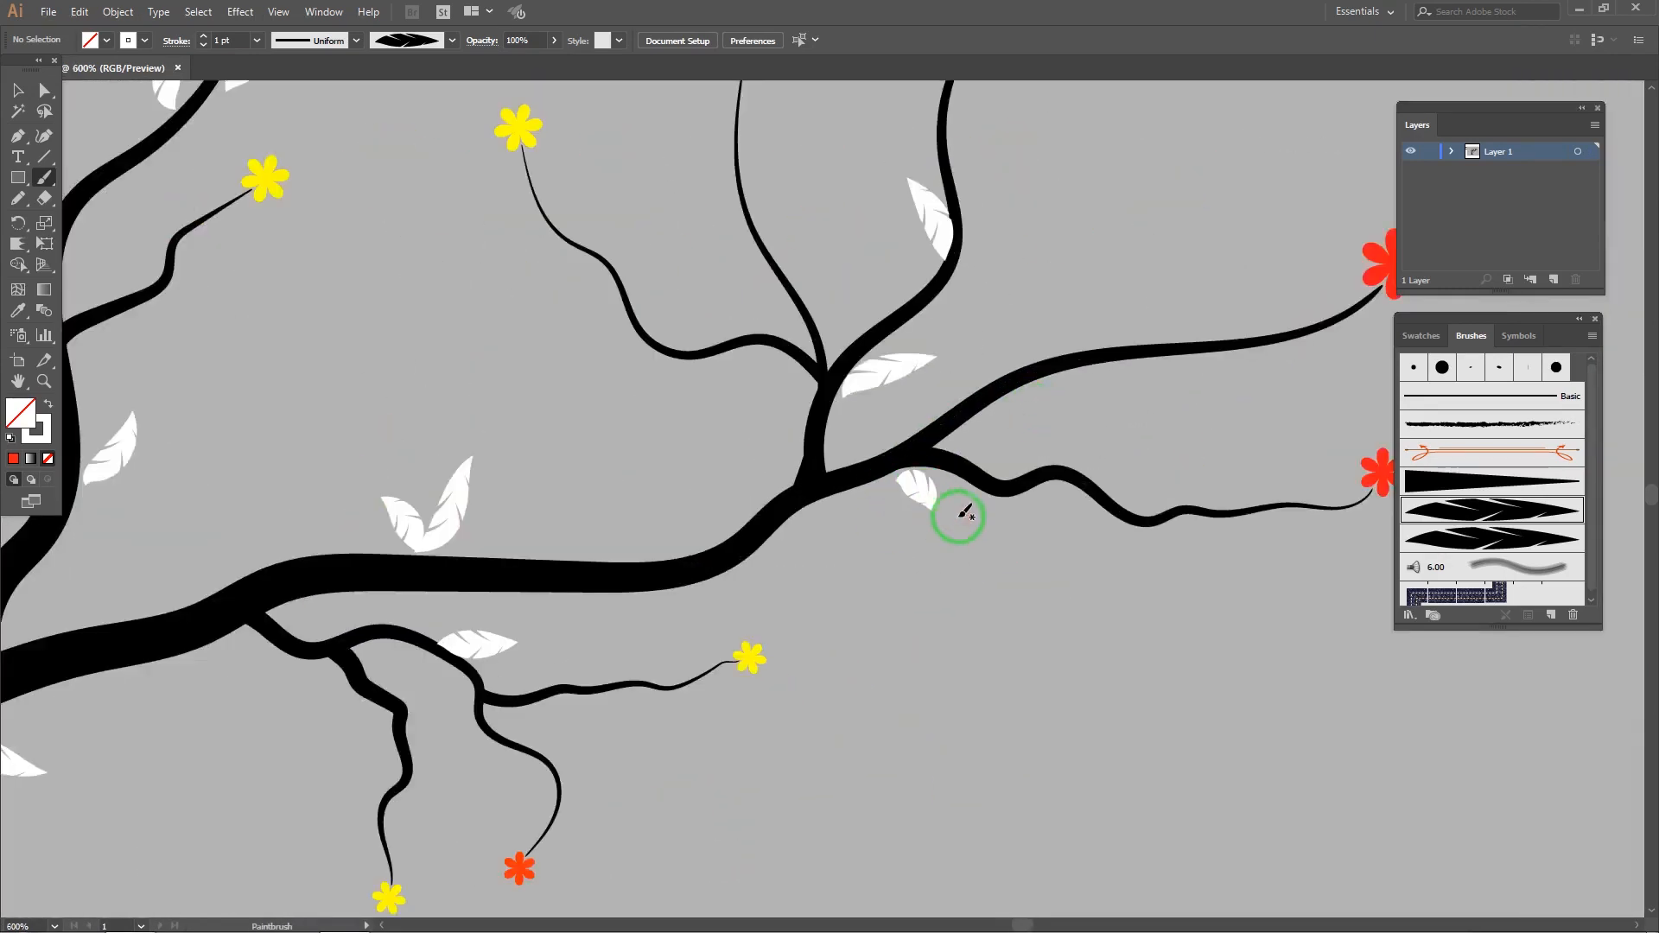
Step: Paint white leaves on the upper sides of the two outermost side branches and near the tip of the tall one
scroll(1118, 448, "up", 4)
scroll(1119, 448, "right", 2)
scroll(993, 371, "left", 3)
scroll(930, 296, "down", 1)
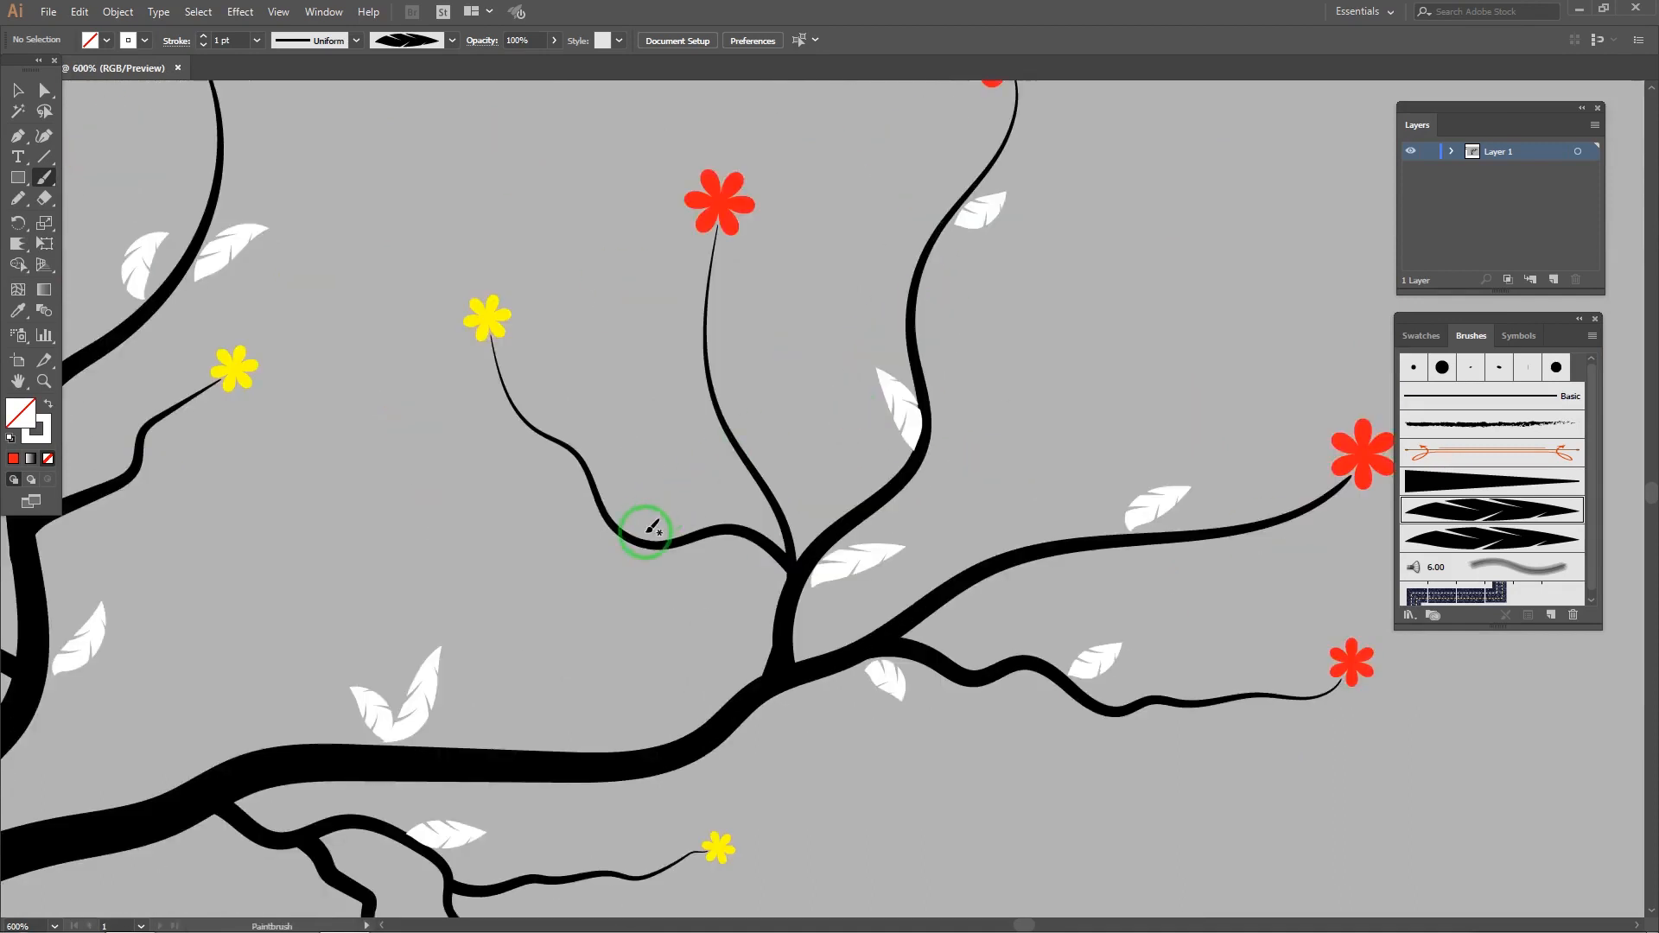
Step: Paint white leaves along the two thin upper twigs and on the hanging twigs below the horizontal branch
scroll(800, 437, "down", 3)
scroll(685, 530, "down", 1)
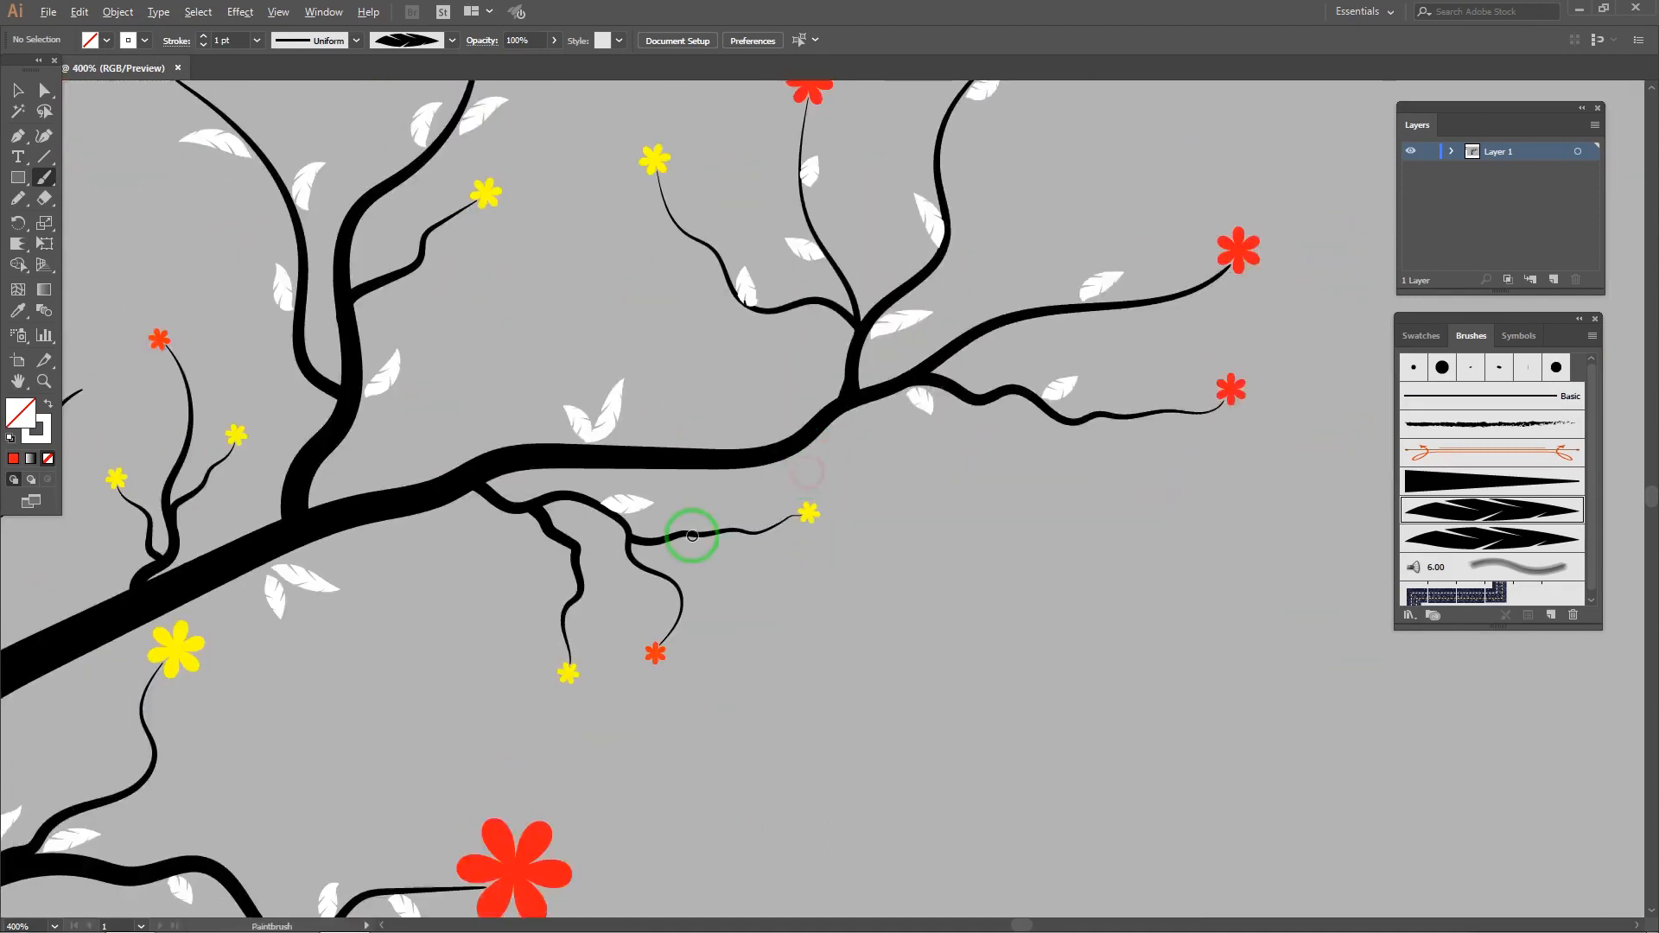
scroll(698, 624, "up", 2)
scroll(574, 619, "down", 4)
scroll(933, 484, "up", 4)
Step: Paint white leaves beneath the outer ends of the two outermost red-flowered branches
left_click_drag(990, 422, 1123, 467)
scroll(999, 448, "up", 2)
scroll(1037, 372, "right", 2)
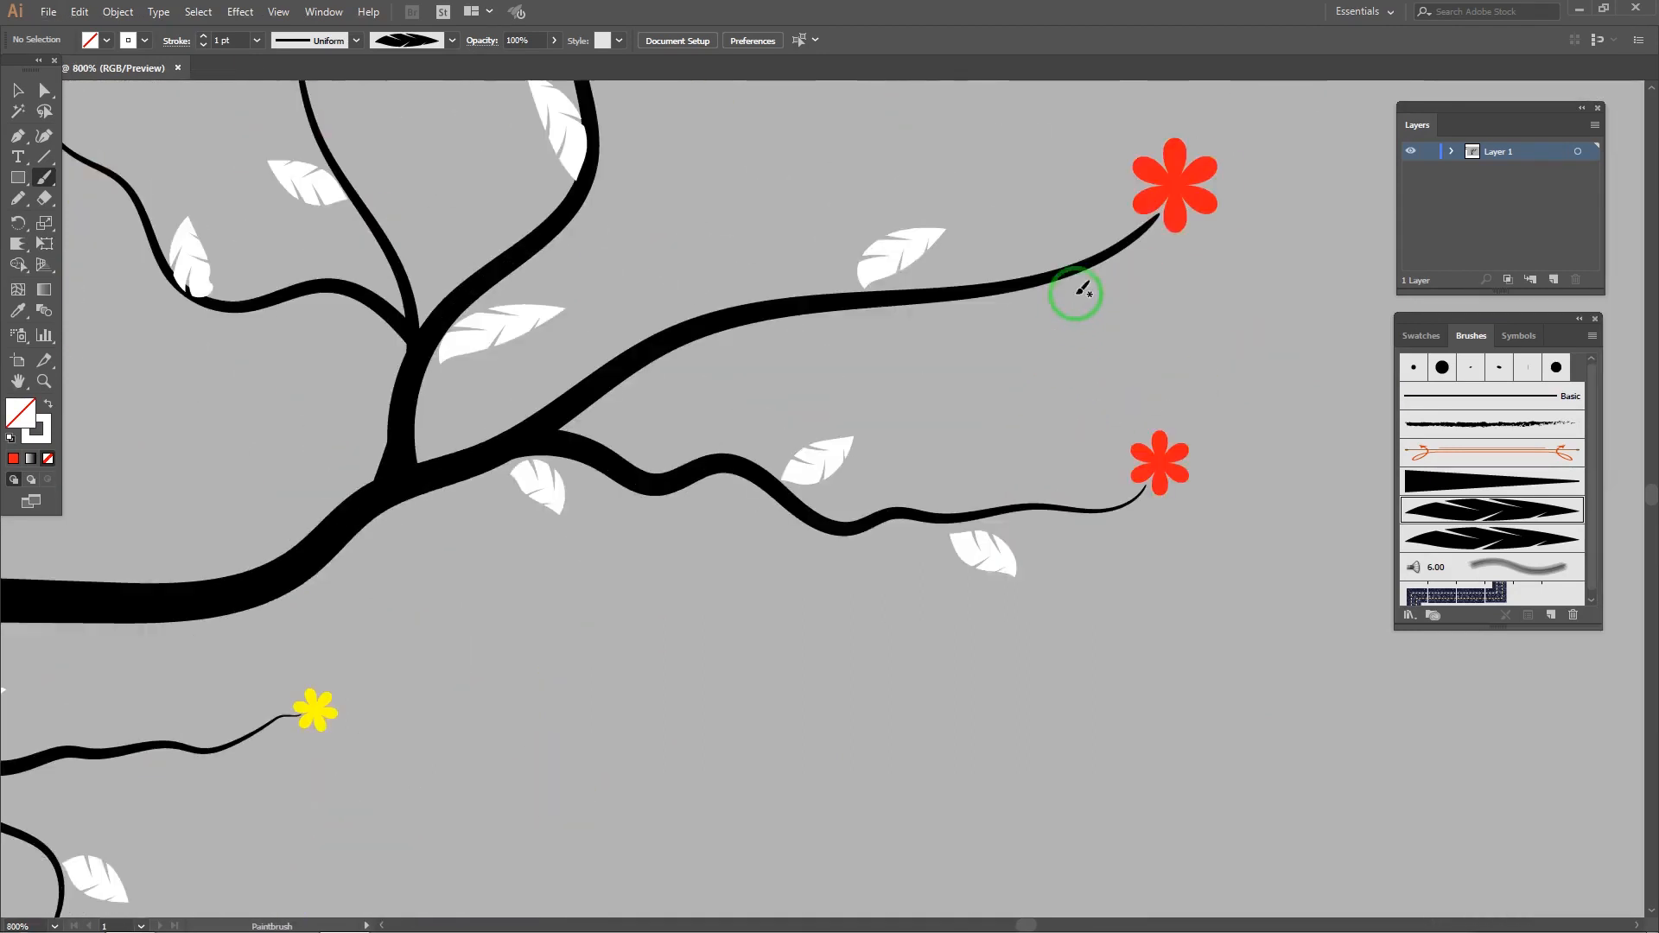
scroll(682, 356, "down", 4)
Step: Paint a cluster of three white leaves above the bend of the main branch and nudge the upright leaf into place
scroll(624, 479, "up", 4)
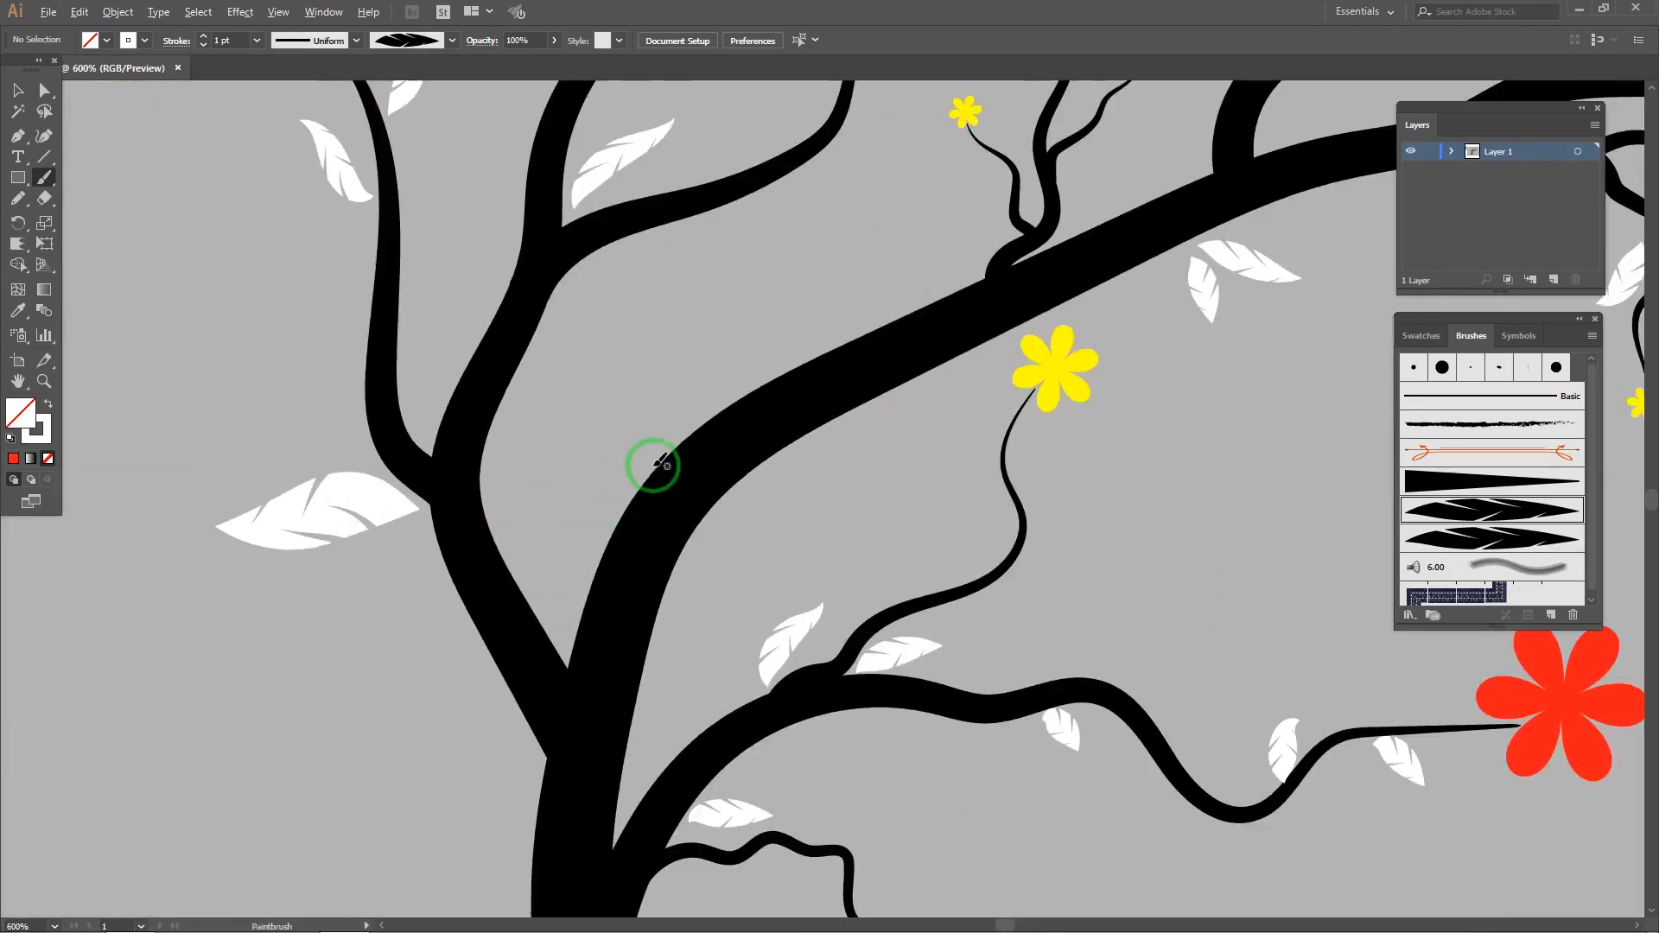
left_click_drag(655, 456, 586, 461)
scroll(587, 460, "down", 4)
scroll(683, 406, "up", 3)
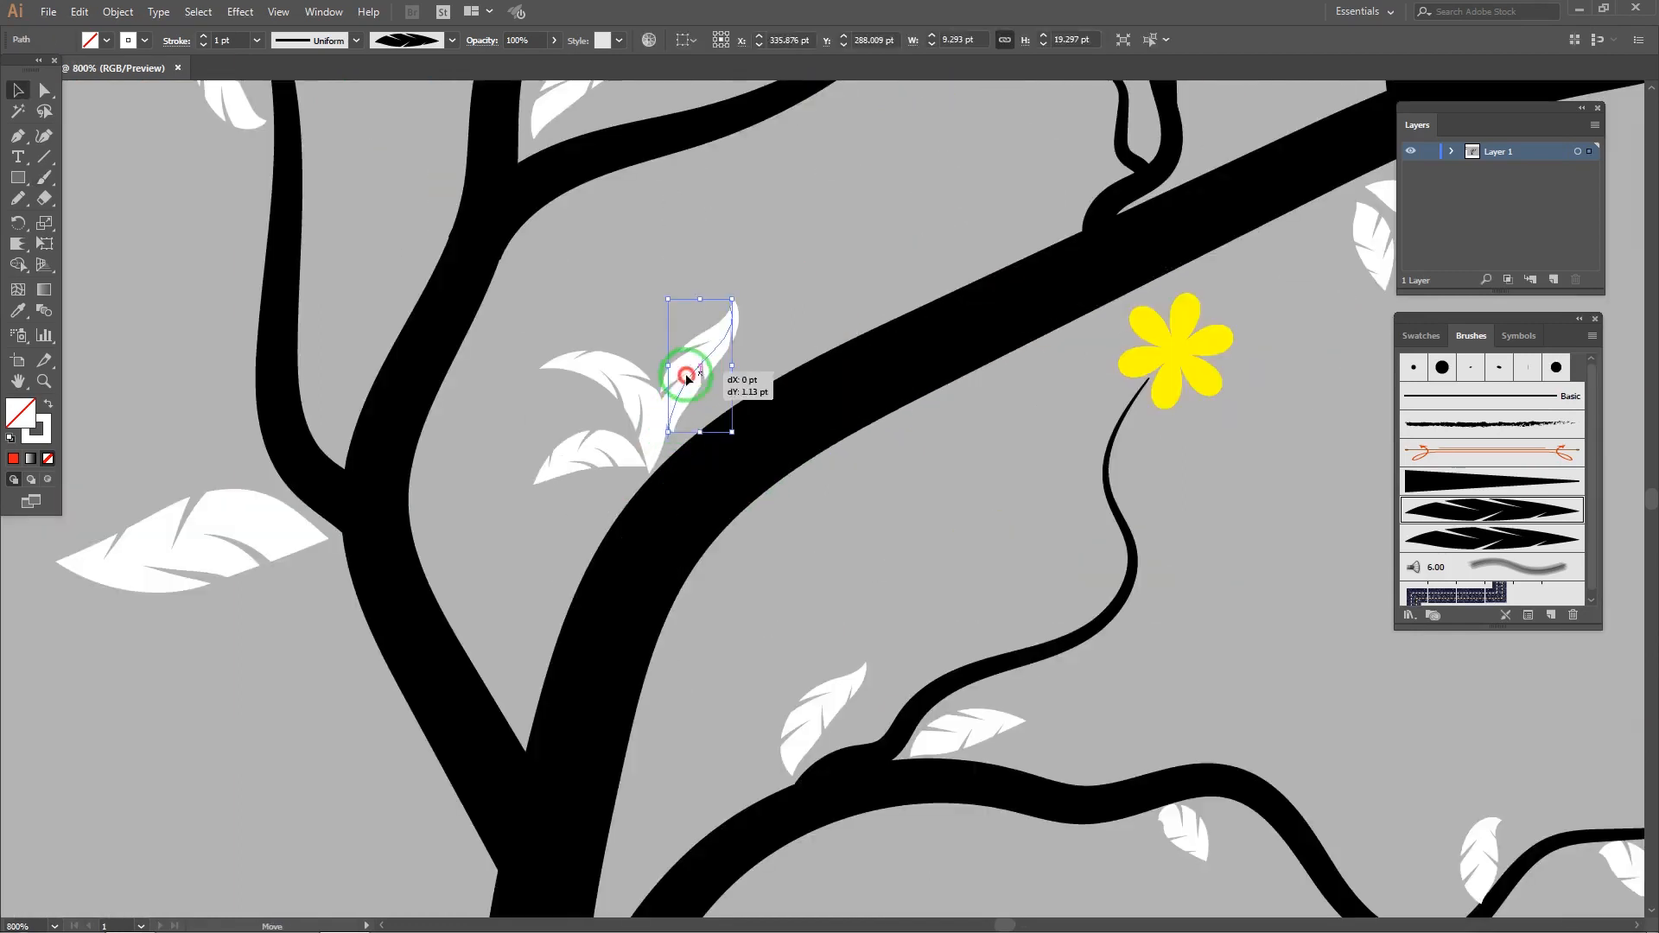
Step: Paint a white leaf on each side of the curved yellow-flowered twig, redoing the first stroke
scroll(796, 444, "down", 3)
scroll(831, 479, "up", 6)
left_click_drag(825, 467, 899, 413)
key("ctrl+z")
left_click_drag(823, 471, 975, 348)
scroll(835, 389, "down", 3)
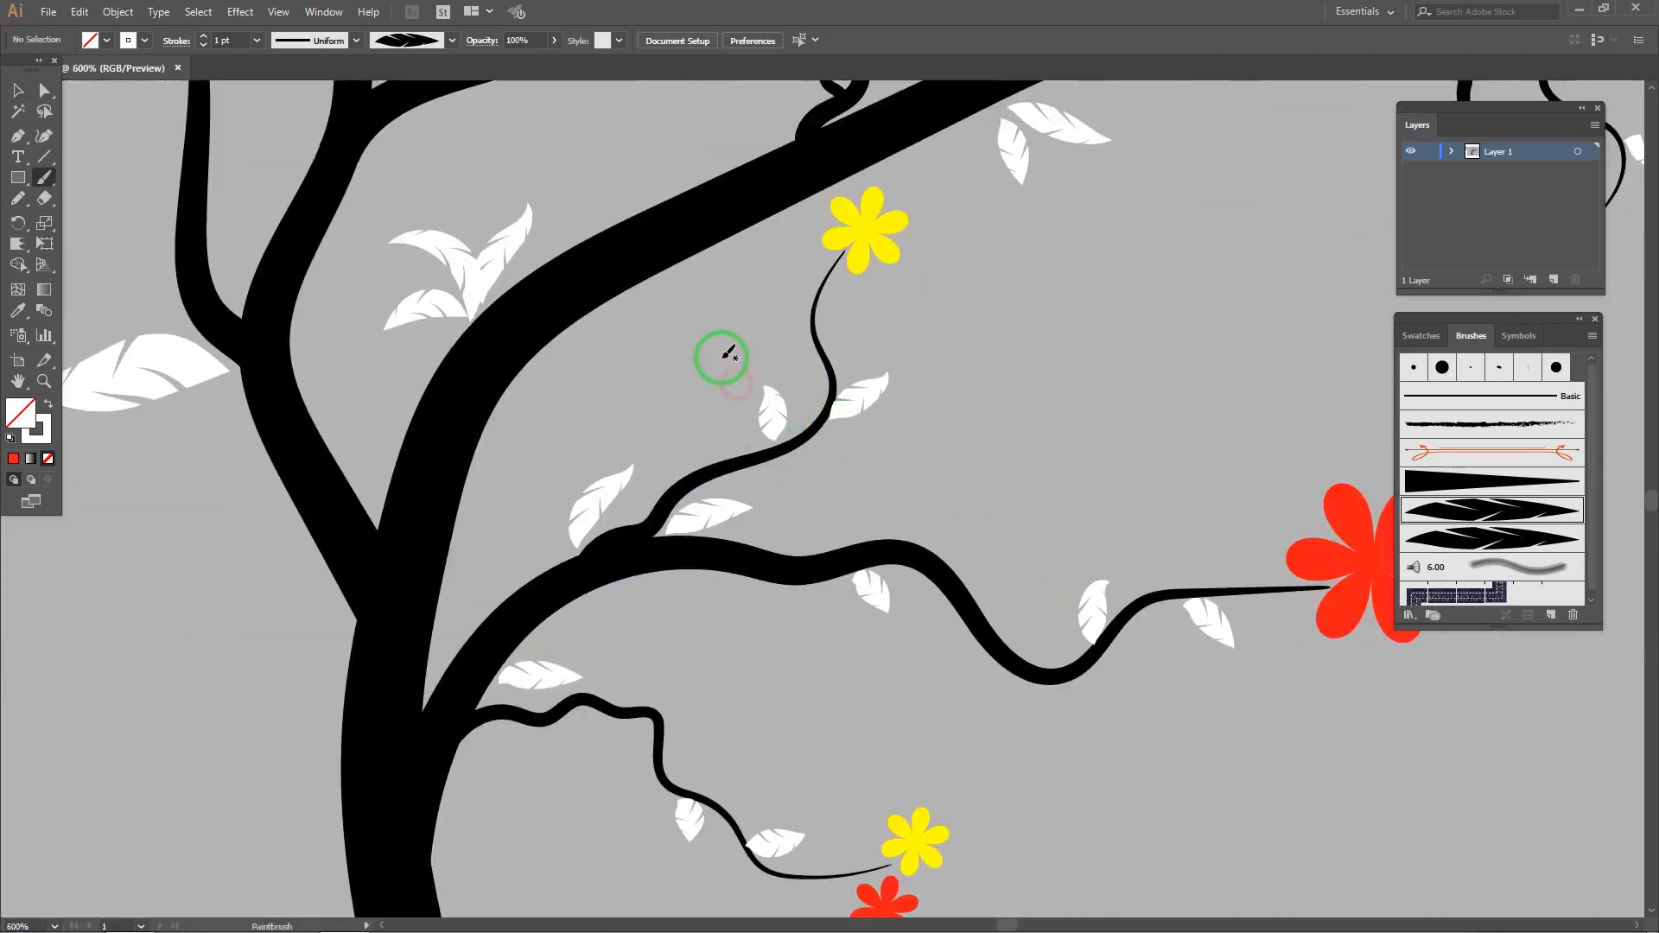
Step: Paint the remaining white leaves near the base of the hanging twigs and on the outermost branch
scroll(978, 415, "down", 4)
scroll(870, 452, "up", 4)
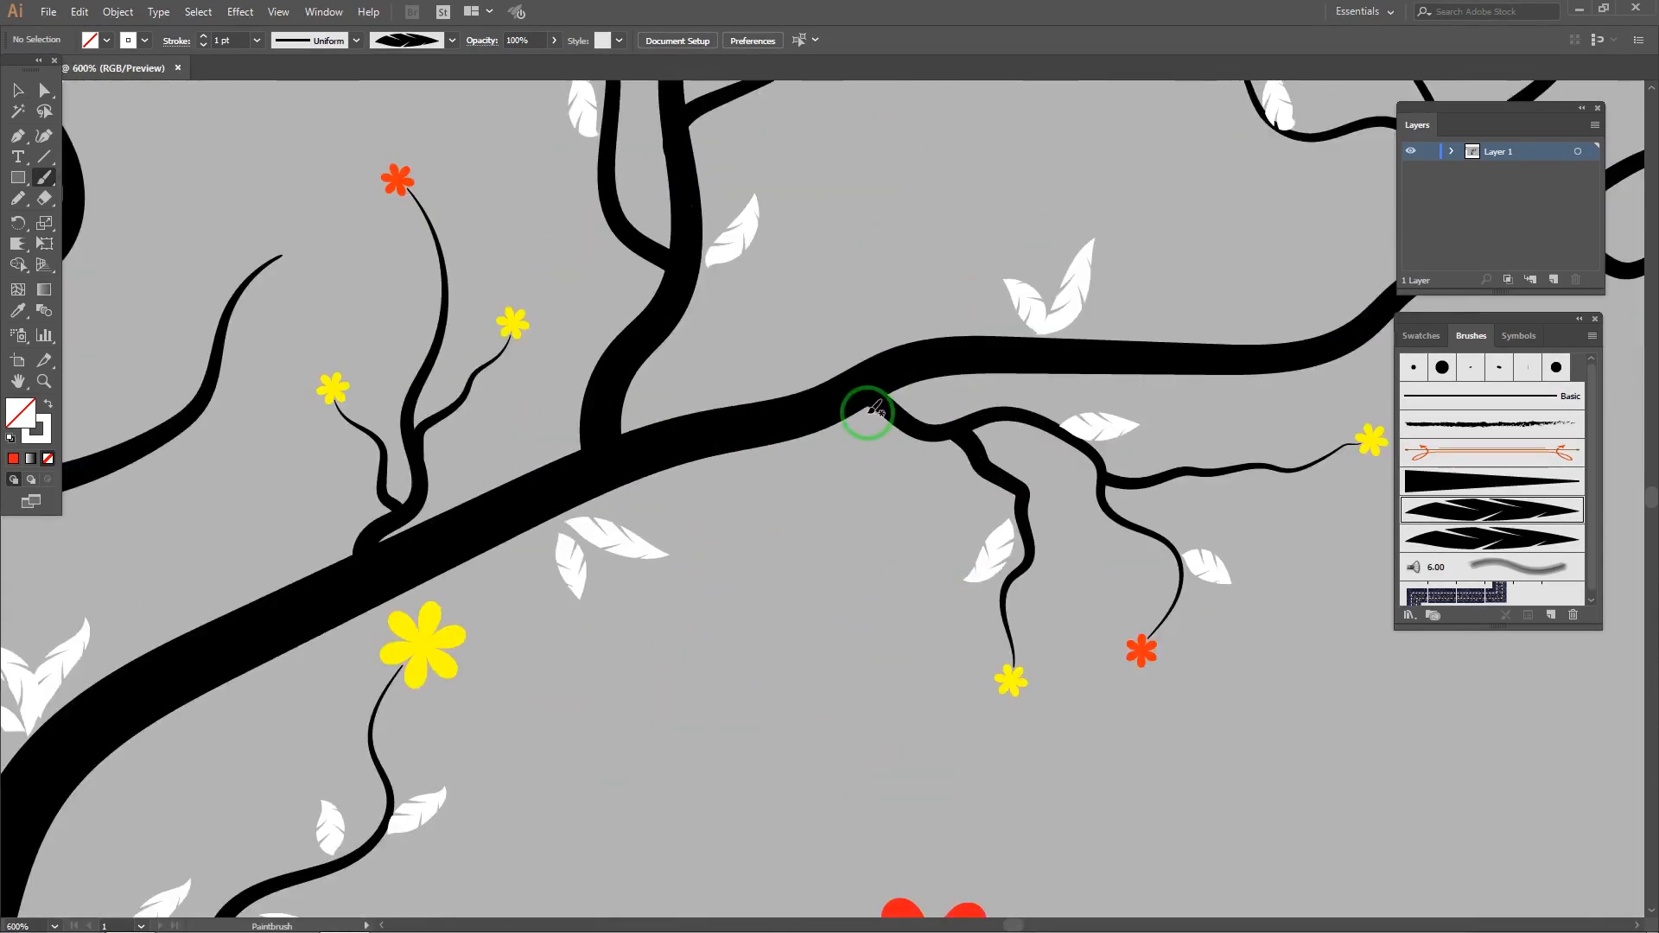
scroll(880, 513, "down", 3)
scroll(994, 501, "down", 1)
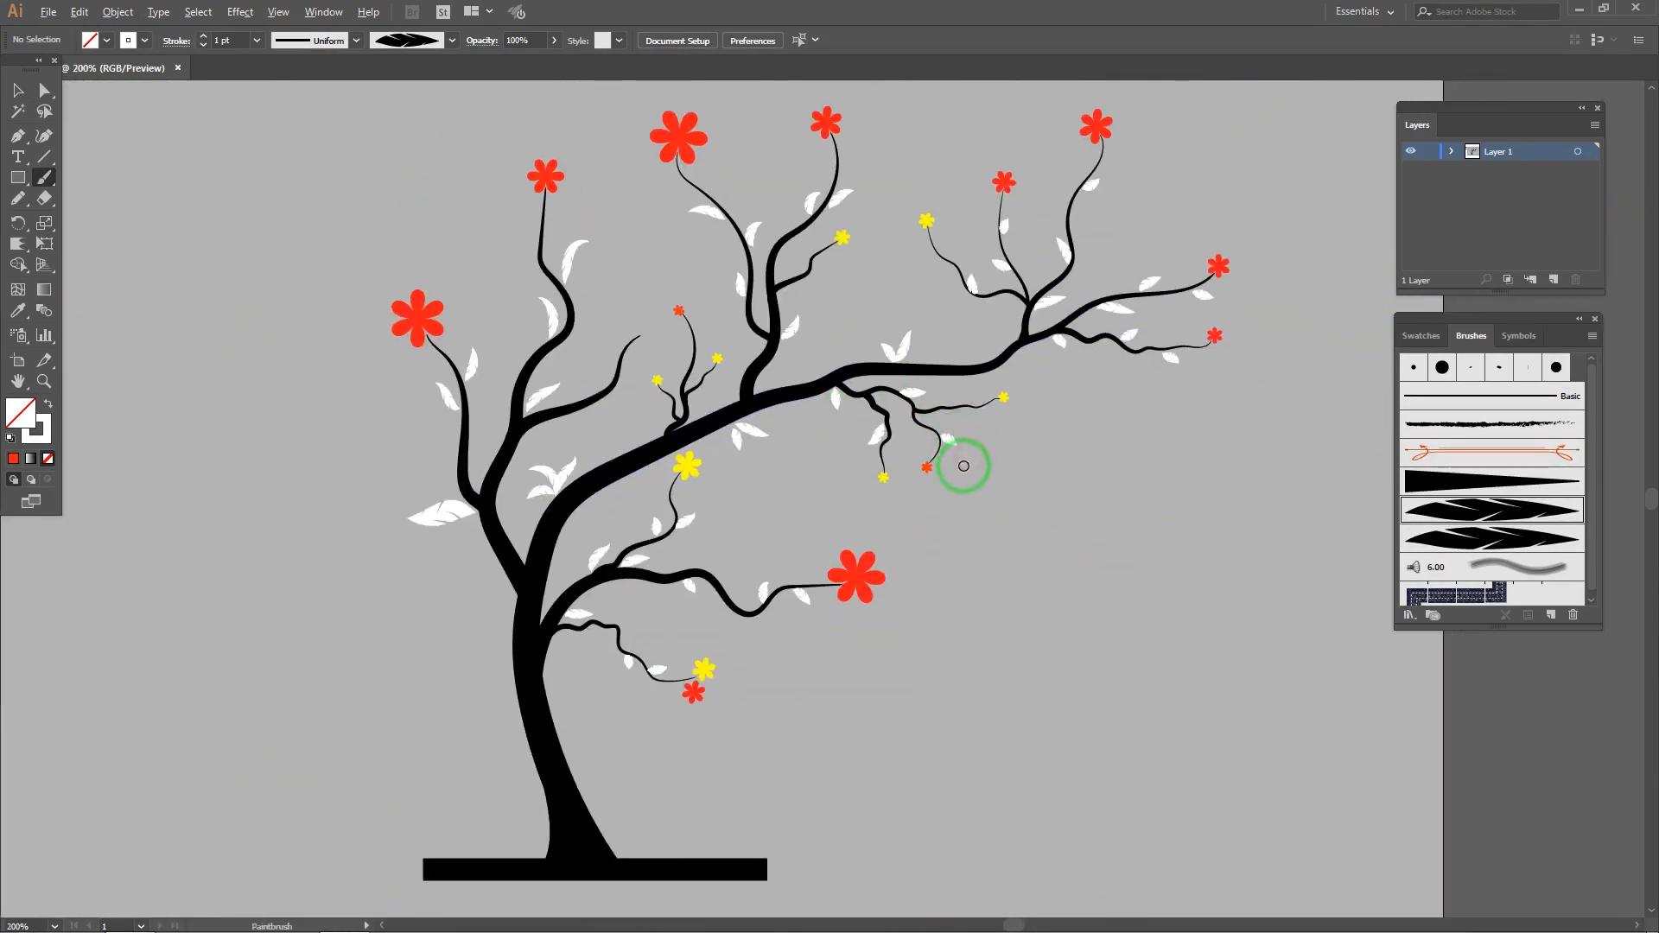
Step: Change the fill of the large red flower at the top of the tree to yellow
left_click_drag(452, 184, 1233, 851)
left_click(761, 241)
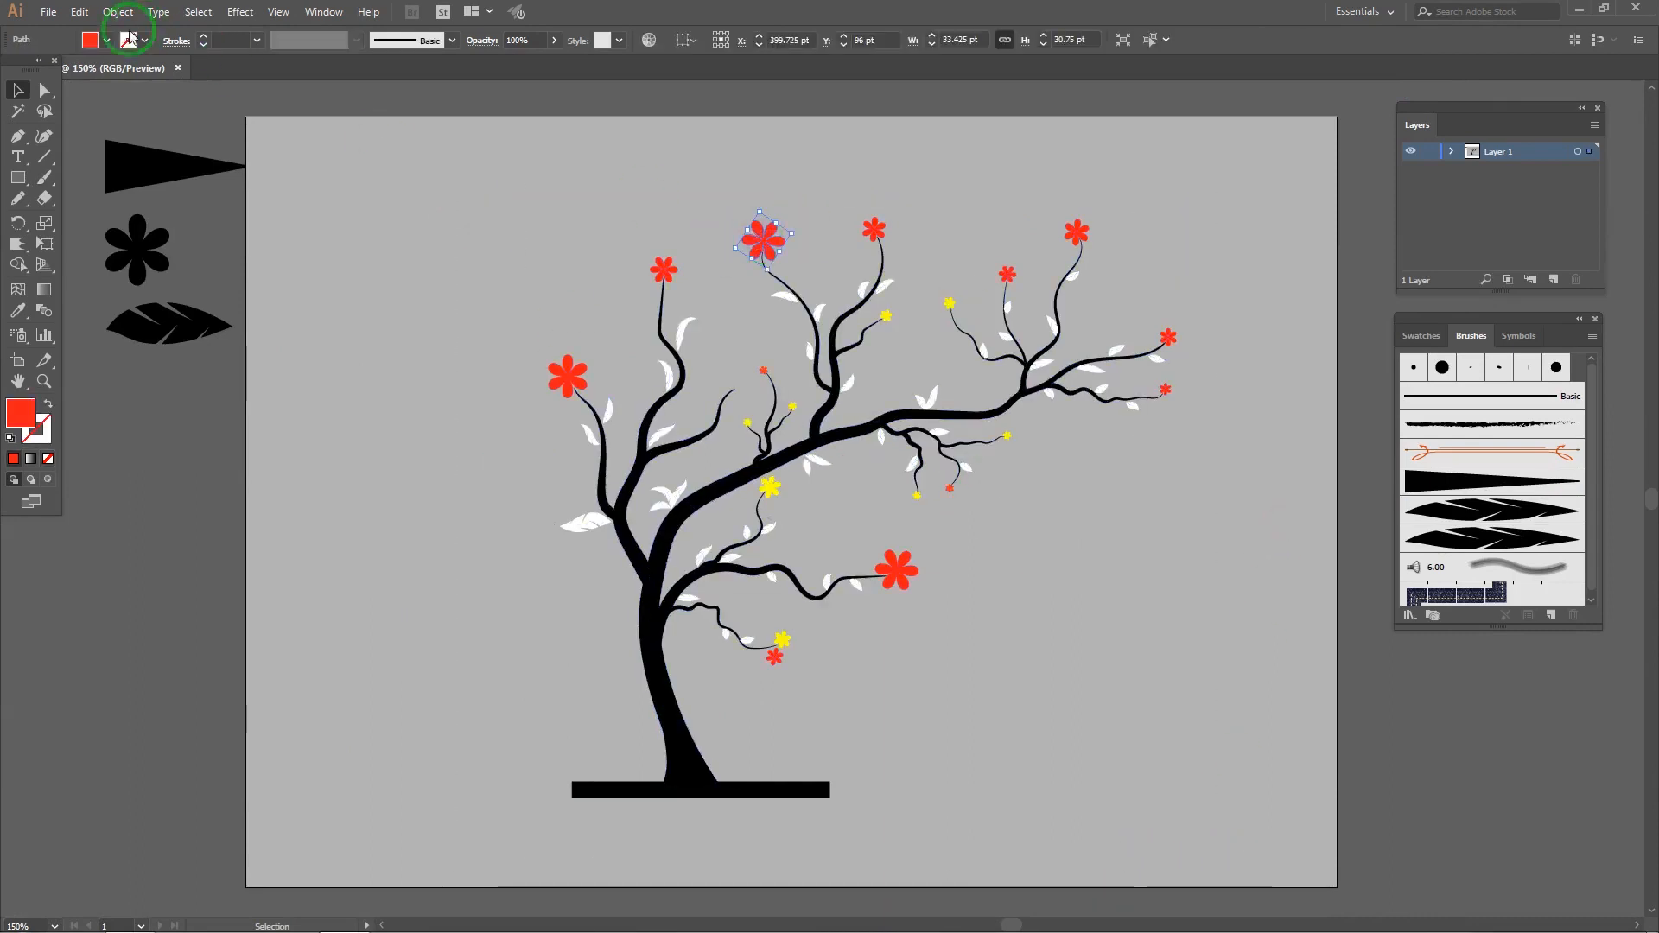
left_click(105, 40)
left_click(95, 69)
left_click(417, 112)
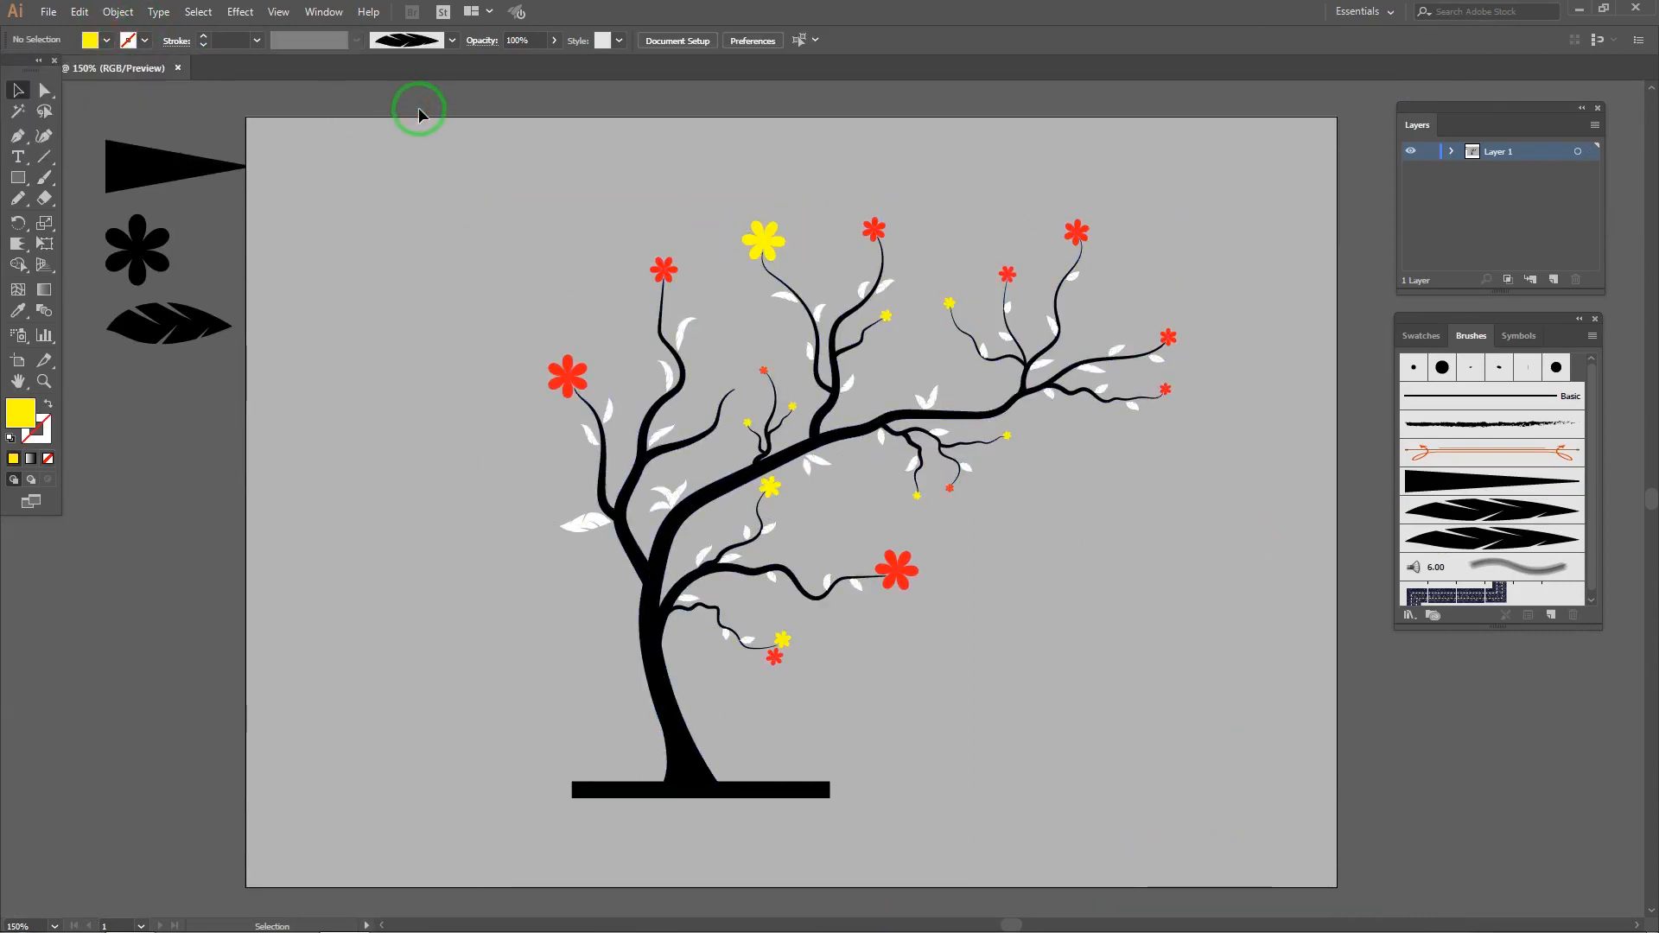
Step: Recolor the large red flower on the tree's leftmost branch yellow
left_click(566, 378)
left_click(105, 40)
left_click(95, 69)
left_click(415, 164)
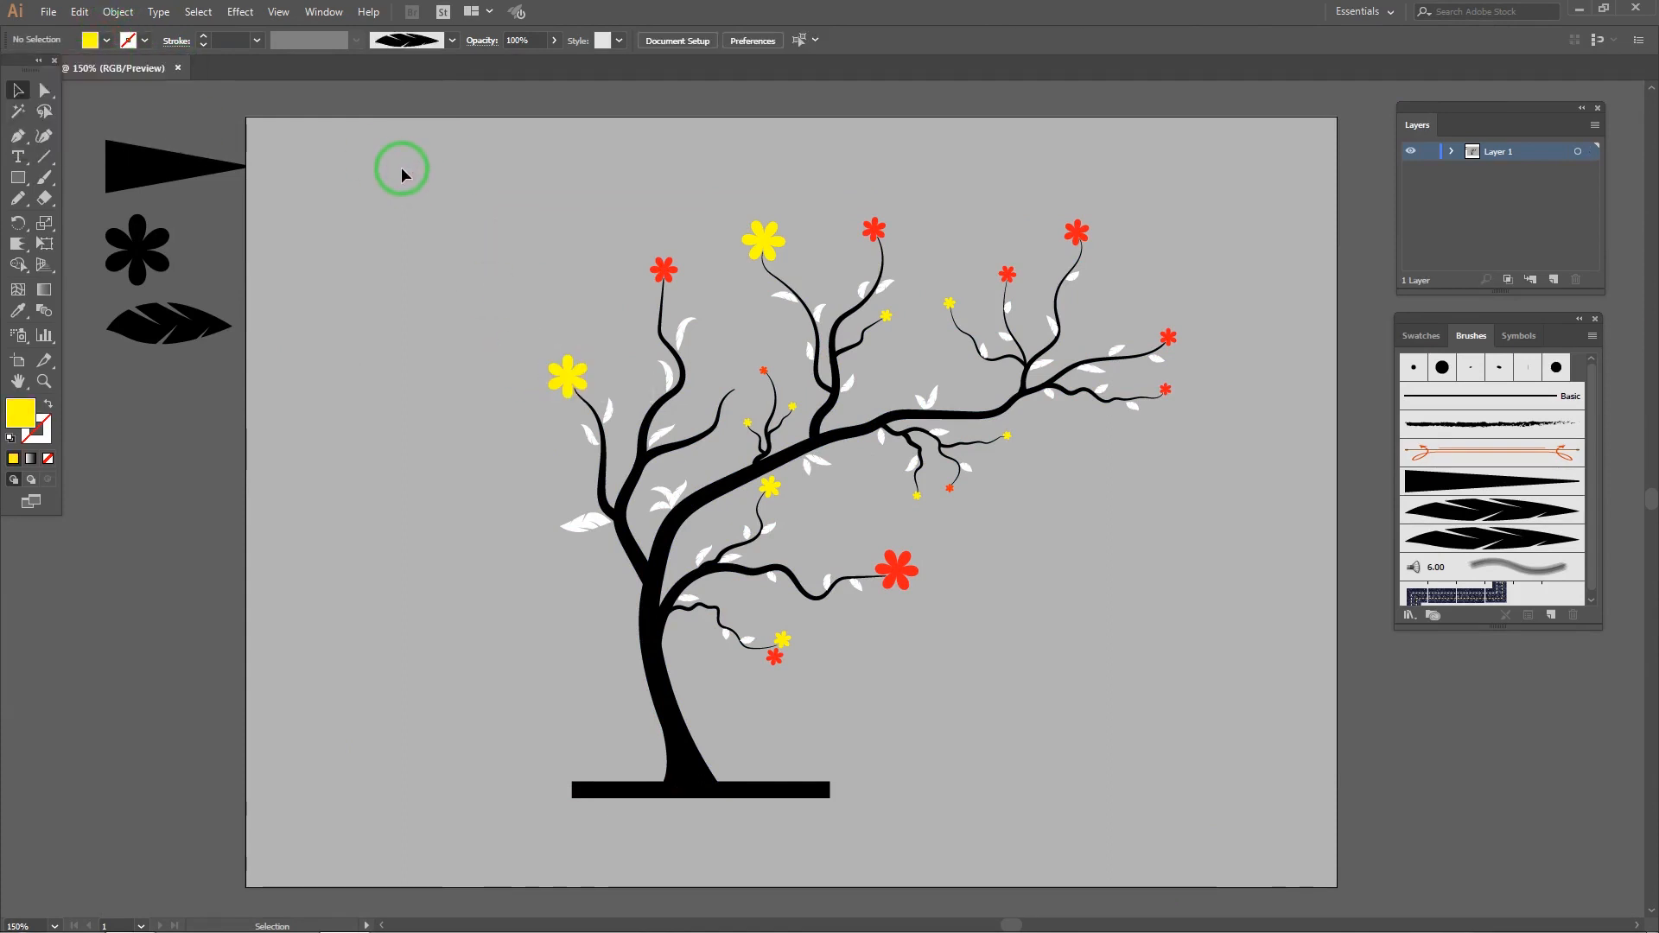
Step: Select the whole tree, expand the appearance of its brush strokes, and deselect it
left_click_drag(477, 188, 465, 189)
left_click_drag(401, 138, 1234, 853)
left_click(117, 11)
left_click(169, 217)
right_click(826, 437)
left_click(1037, 286)
left_click(1145, 220)
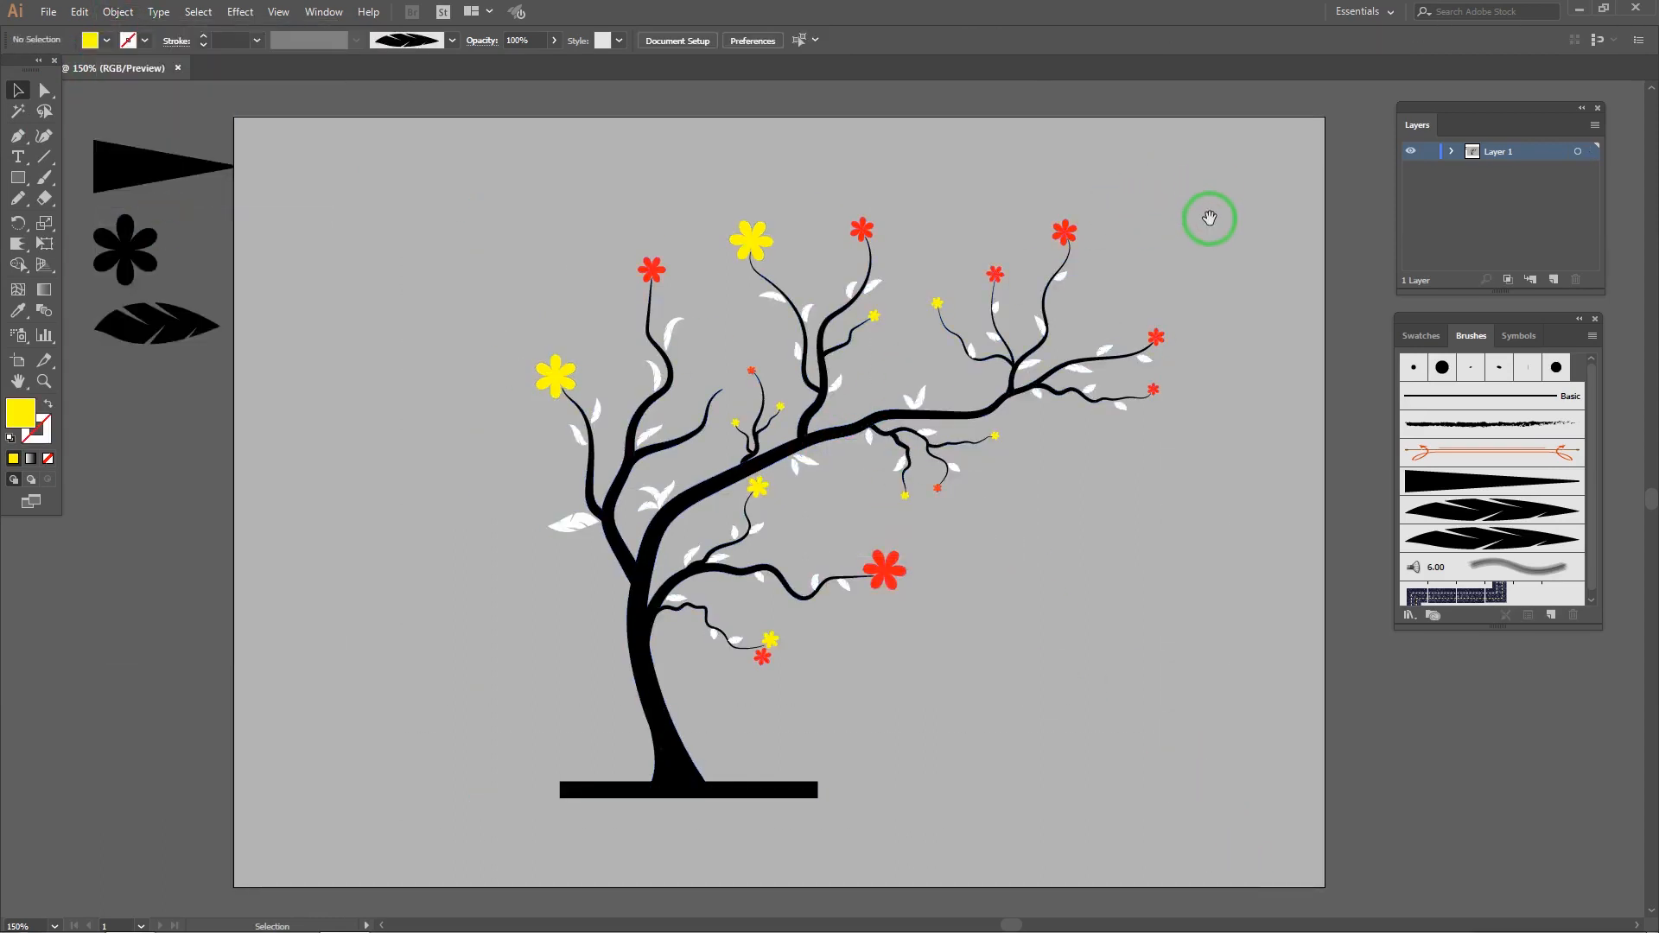
left_click_drag(1207, 215, 1194, 219)
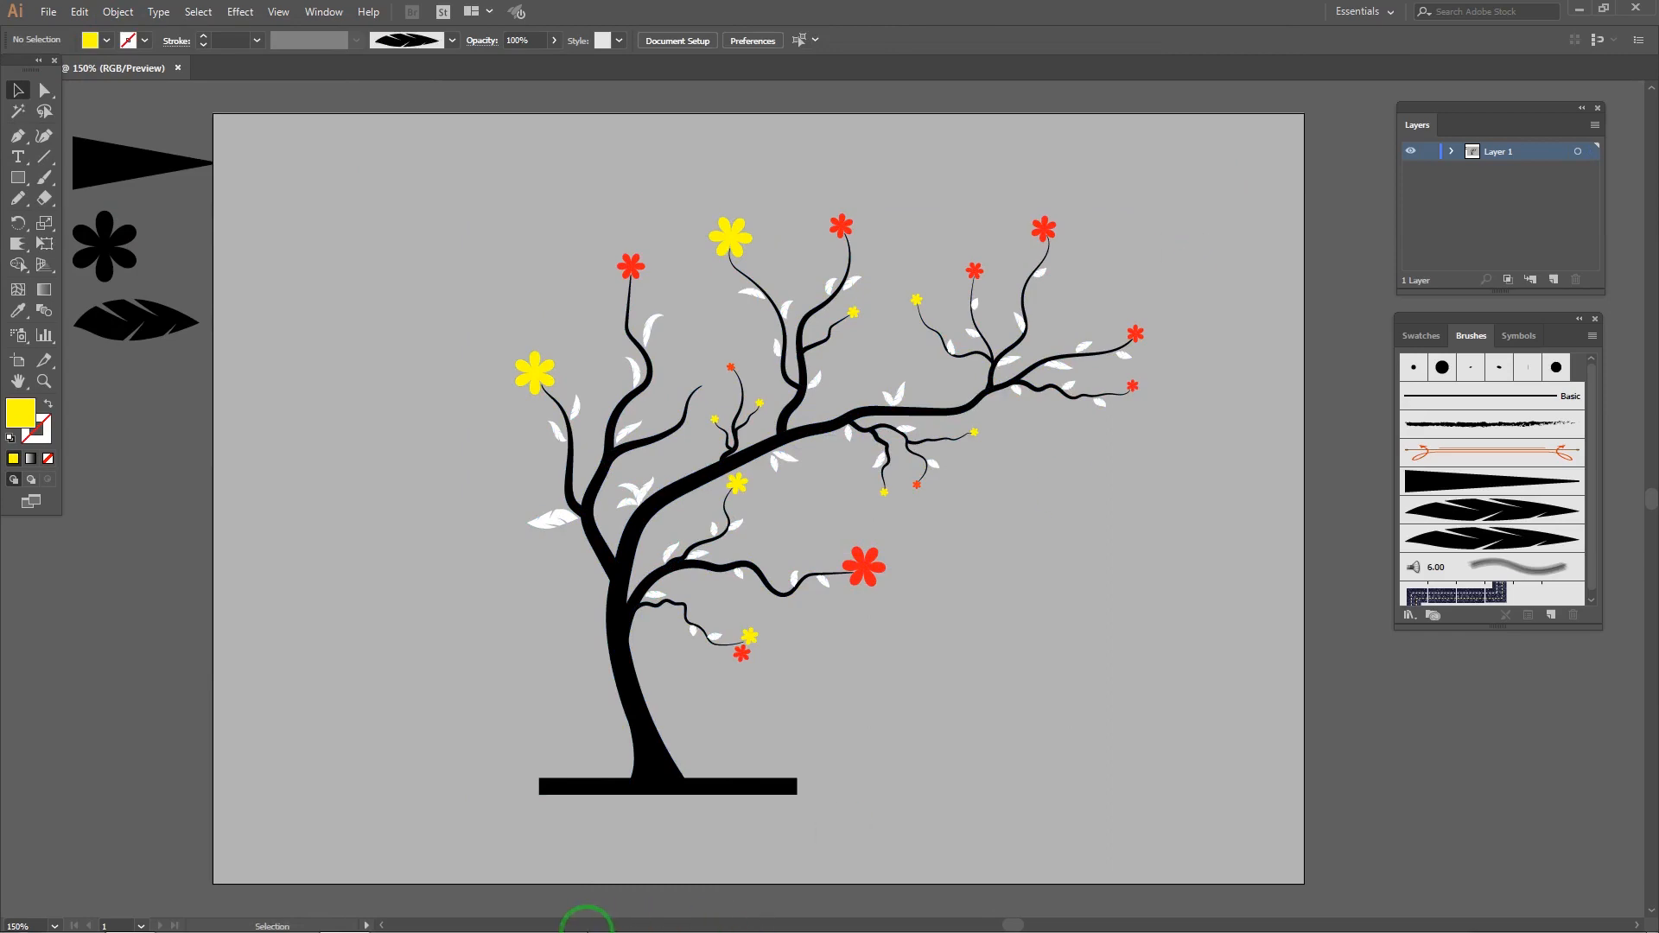